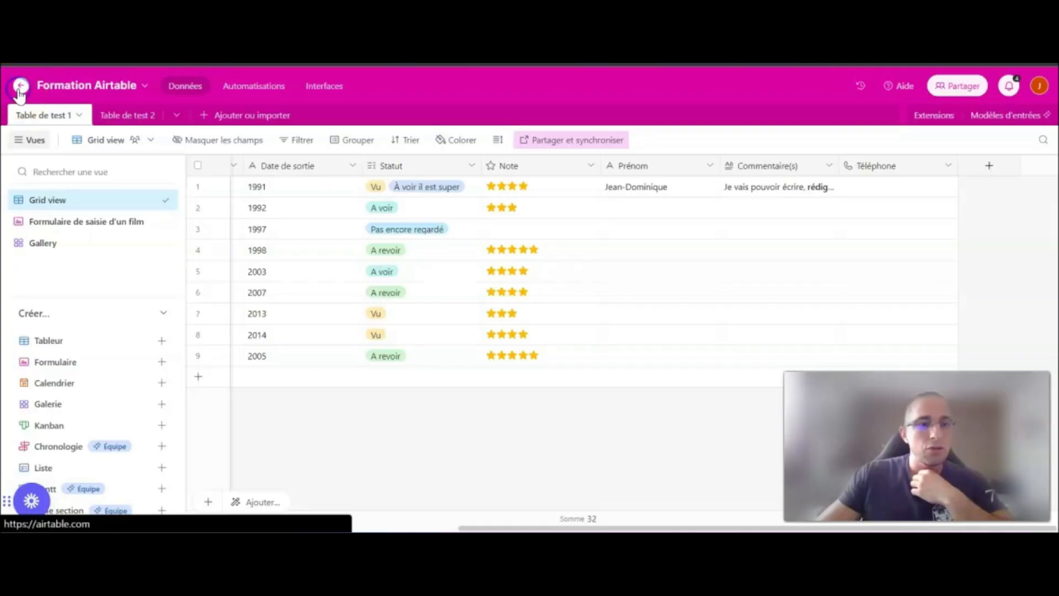
Step: Create a new base in the Formation Airtable workspace and dismiss its getting-started pane
left_click(100, 188)
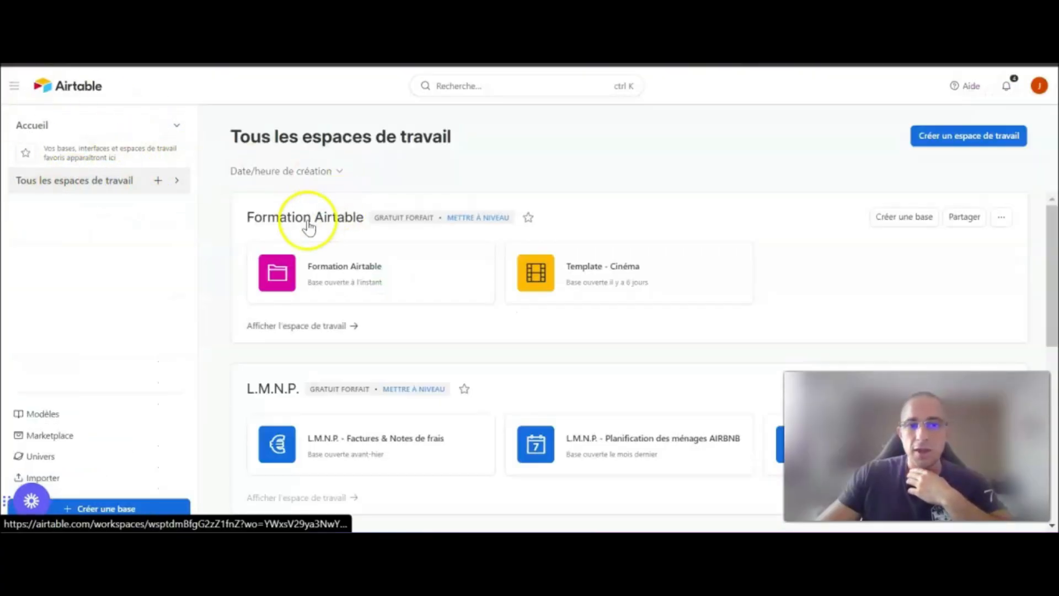
left_click_drag(246, 217, 369, 217)
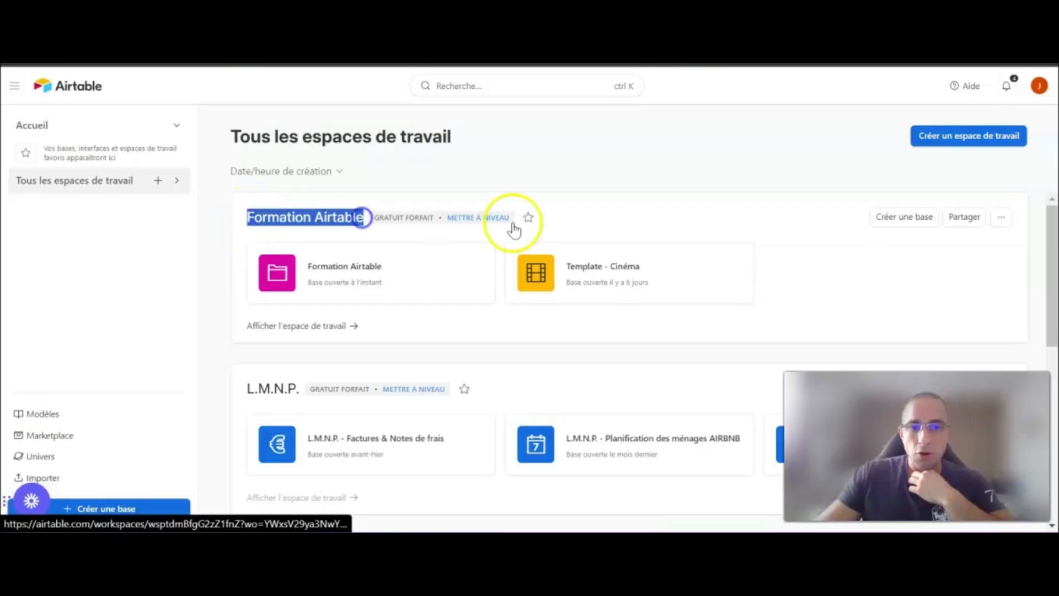
left_click(909, 227)
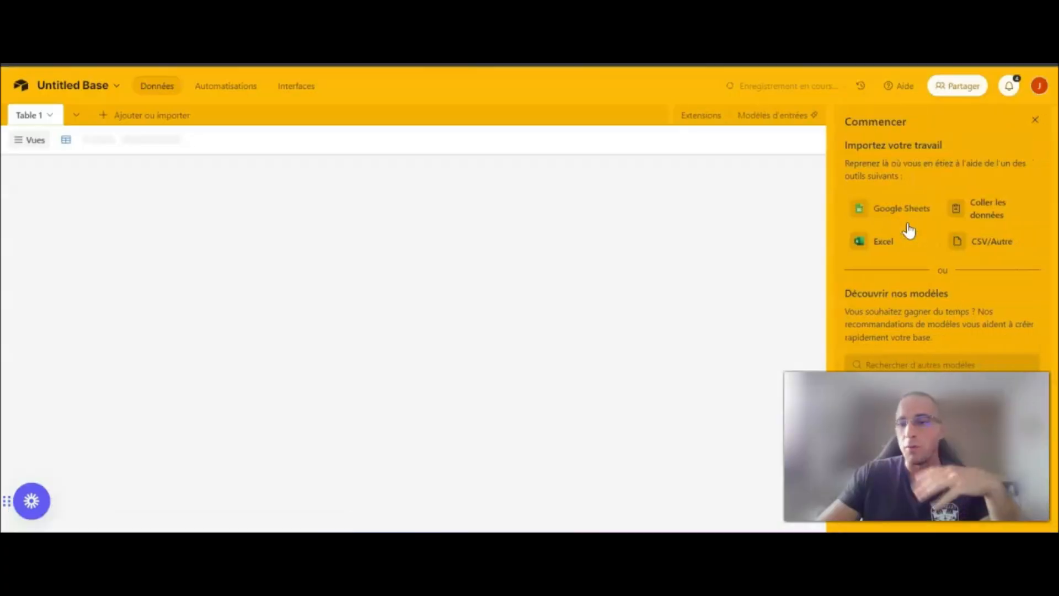
left_click(1035, 120)
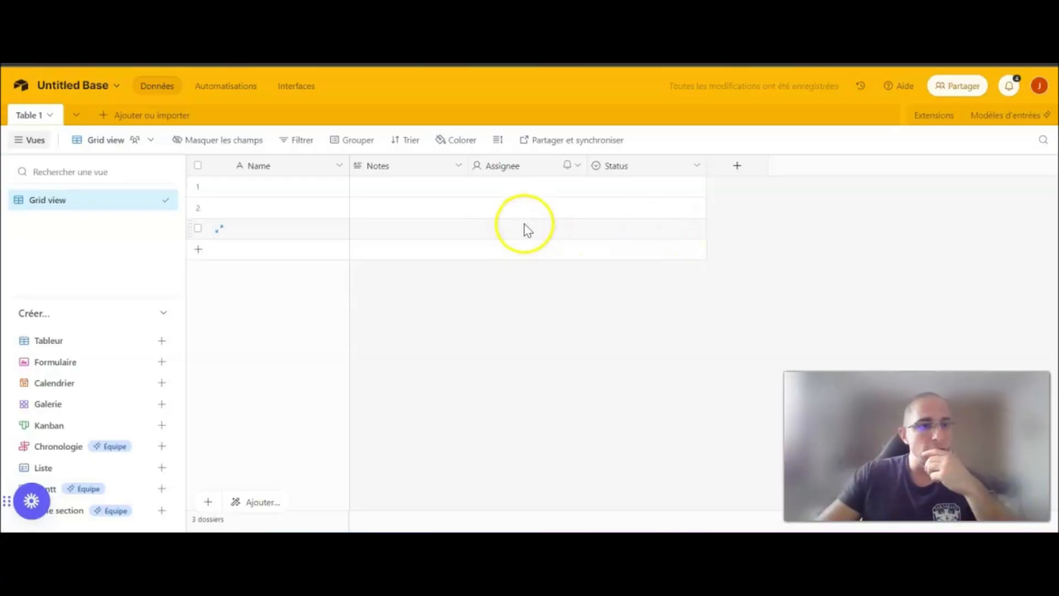
Step: Name the base "Coaching" and give it a dark green colour and the bar chart icon
left_click(63, 87)
type("Coaching")
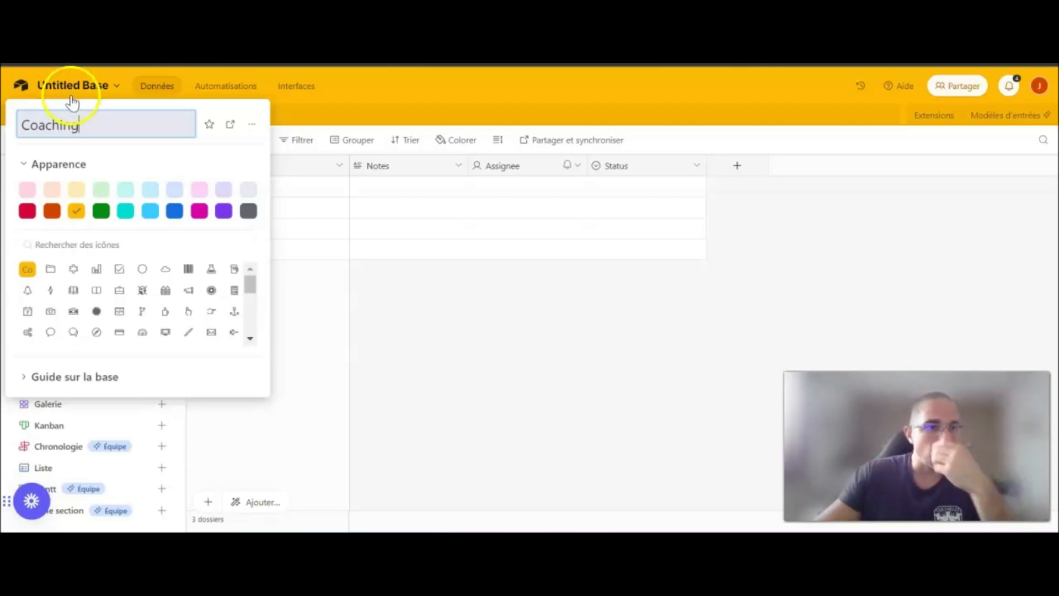
left_click(102, 212)
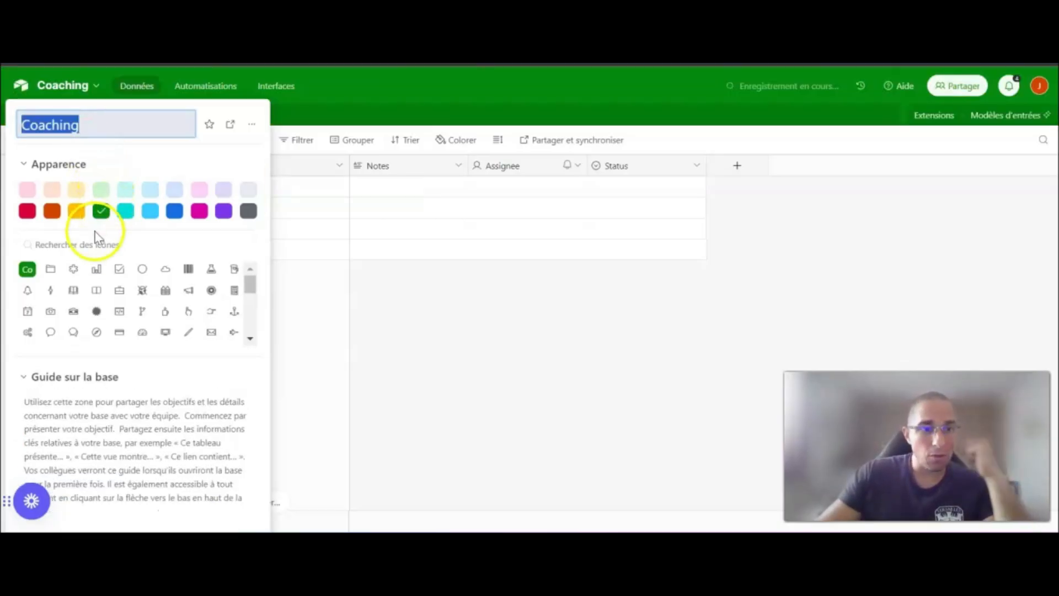
left_click(98, 270)
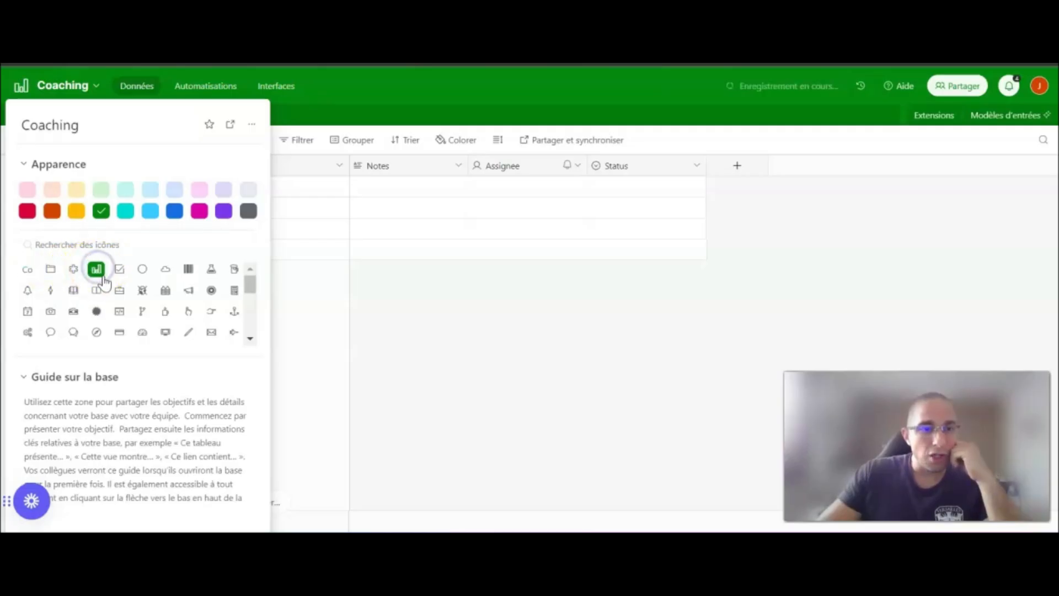
left_click(430, 331)
Step: Rename the base's first table to "Liste des coaching" and save it
double_click(34, 117)
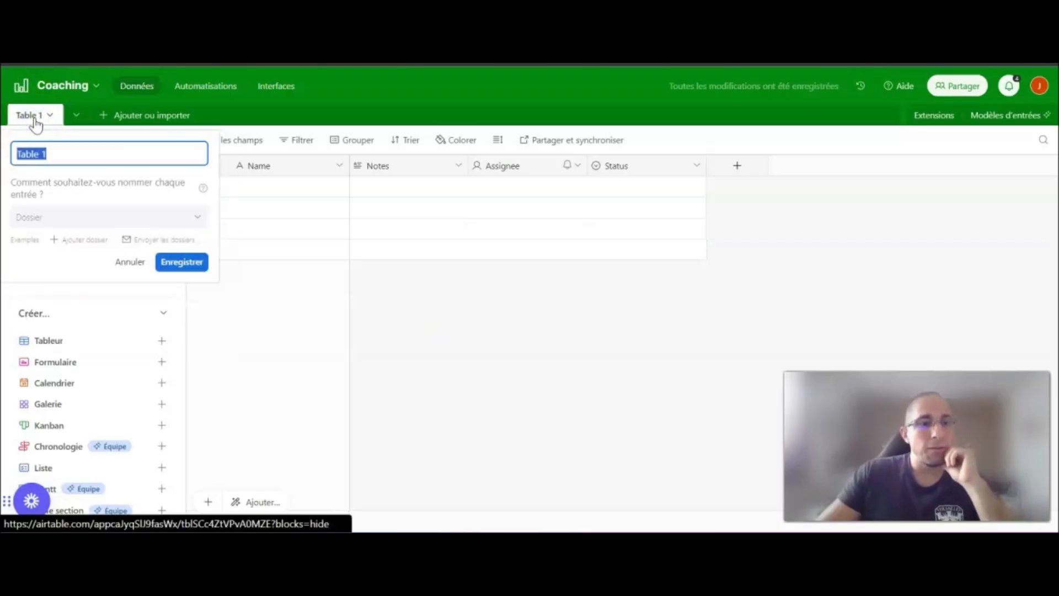
left_click_drag(78, 157, 12, 159)
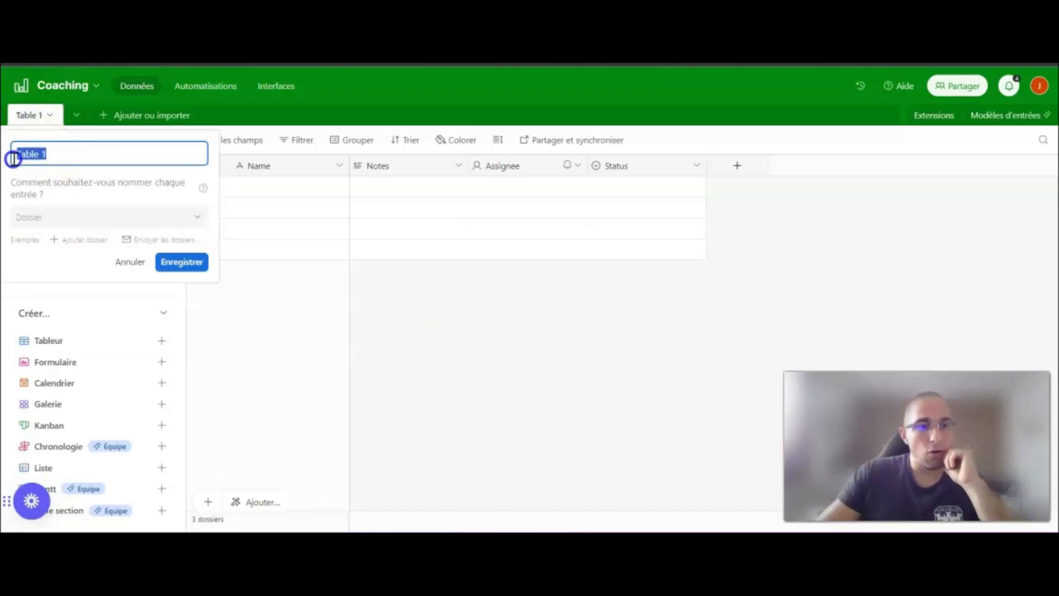
type("Liste des")
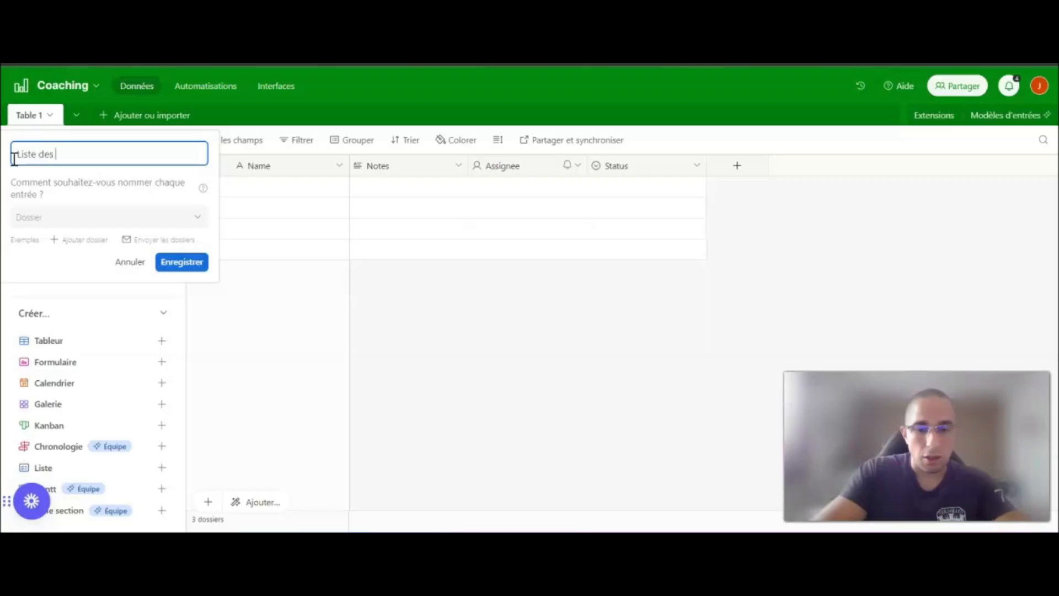
type(" coaching")
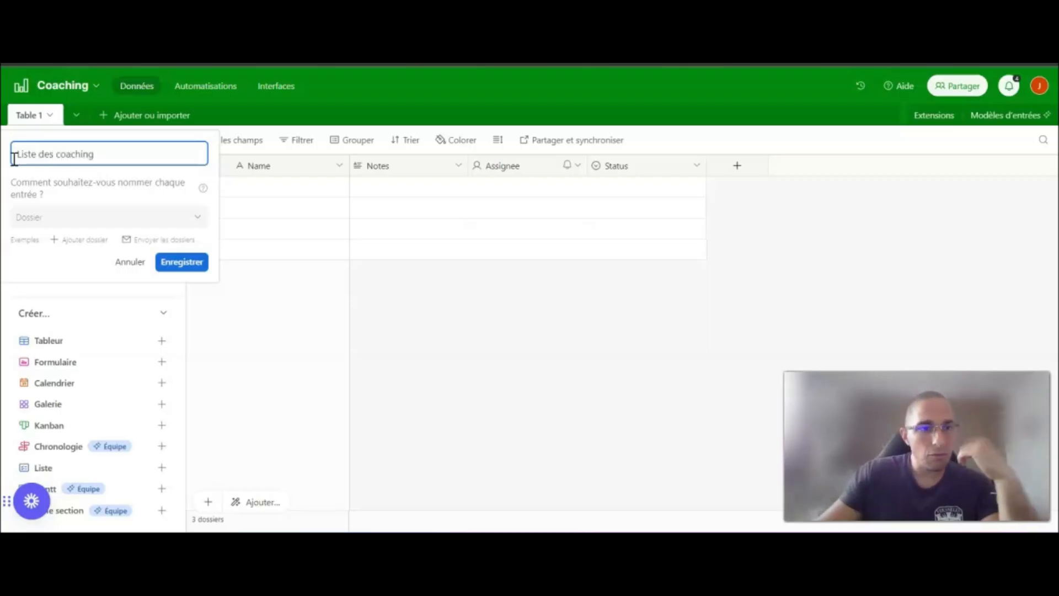
left_click(183, 263)
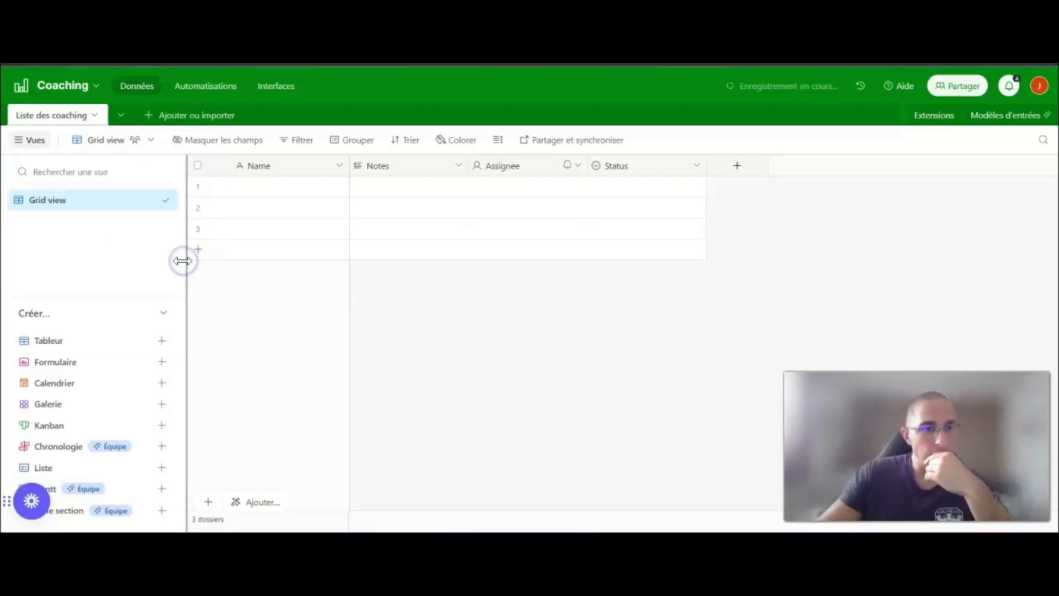
Step: Rename the table's grid view to "Suivi des ventes"
double_click(58, 203)
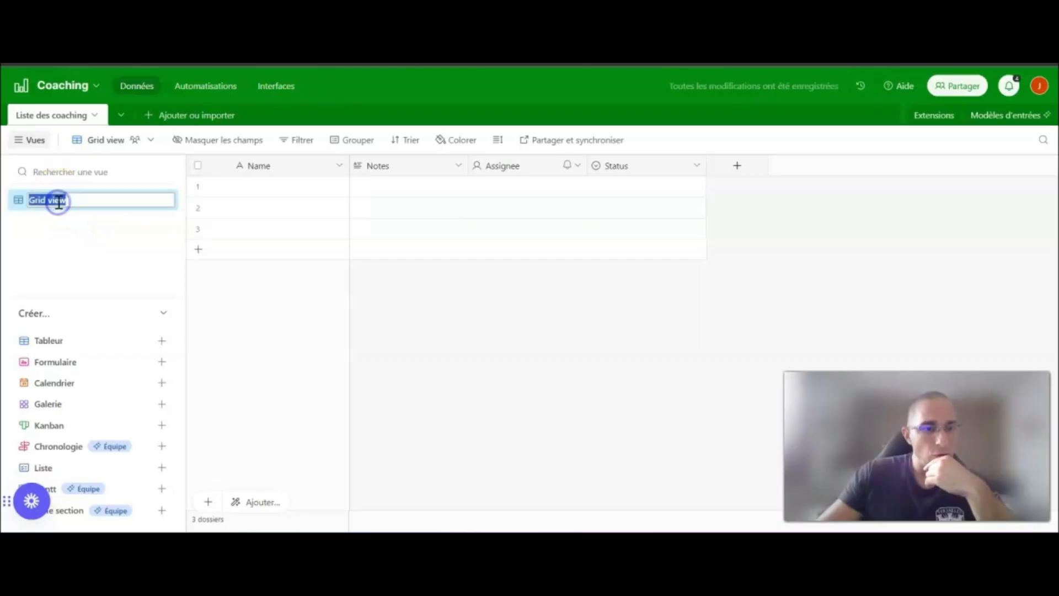
type("Suivi")
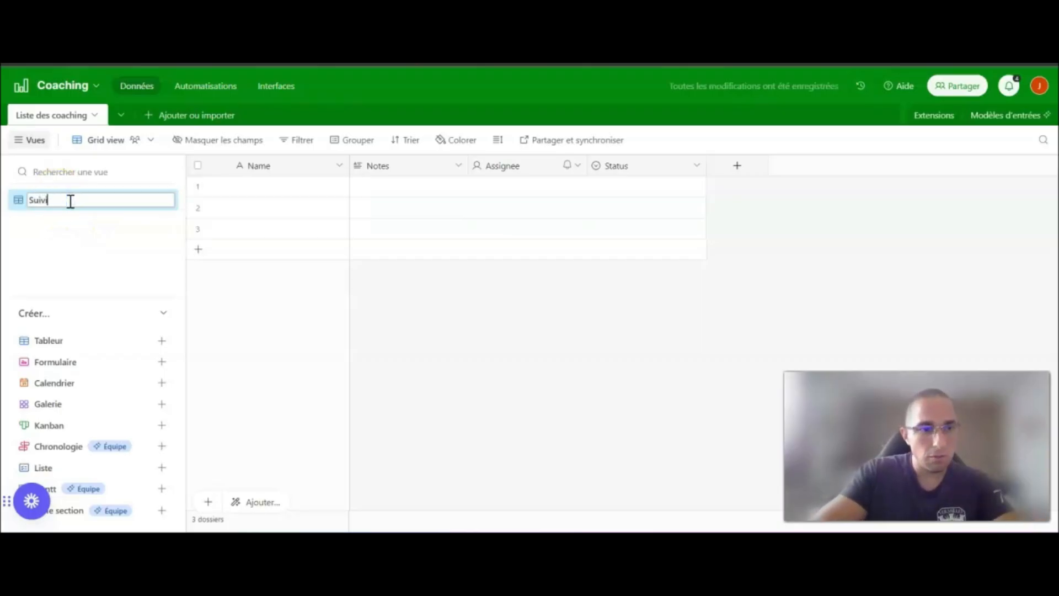
type(" des ventes")
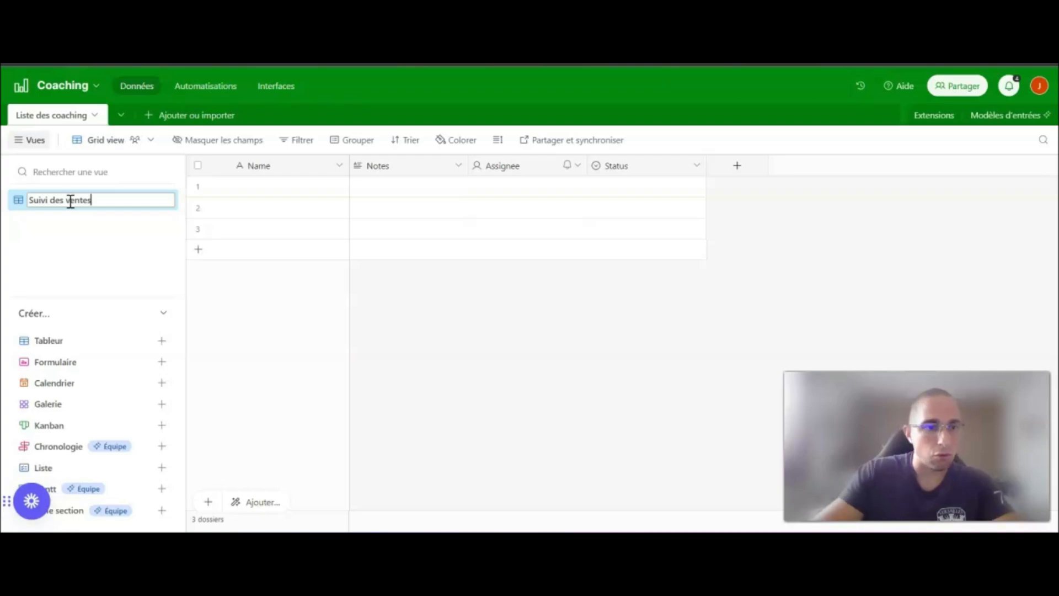
left_click(75, 197)
left_click(405, 286)
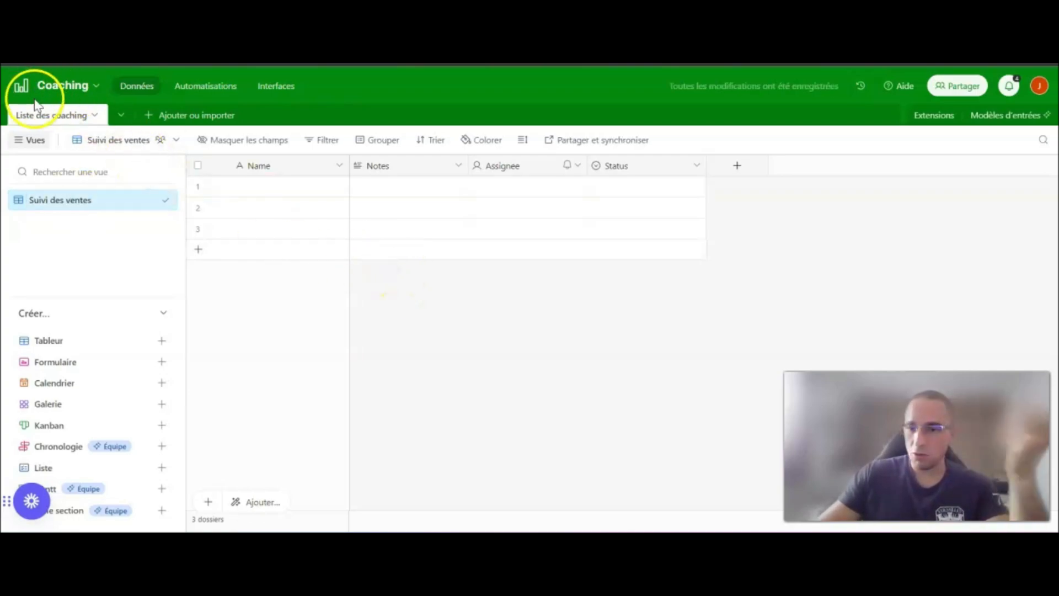
left_click(91, 87)
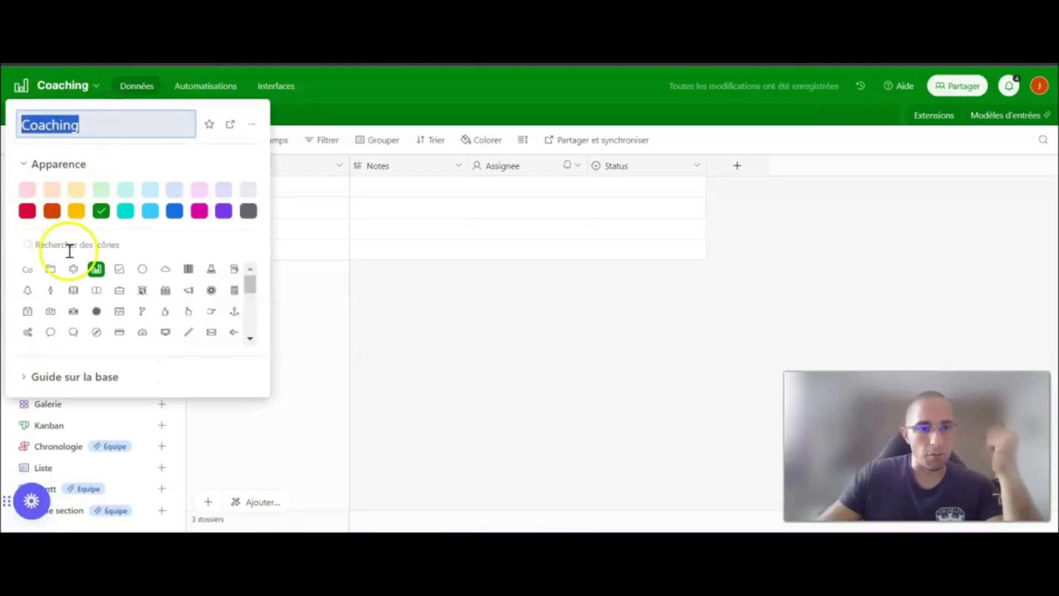
left_click(472, 320)
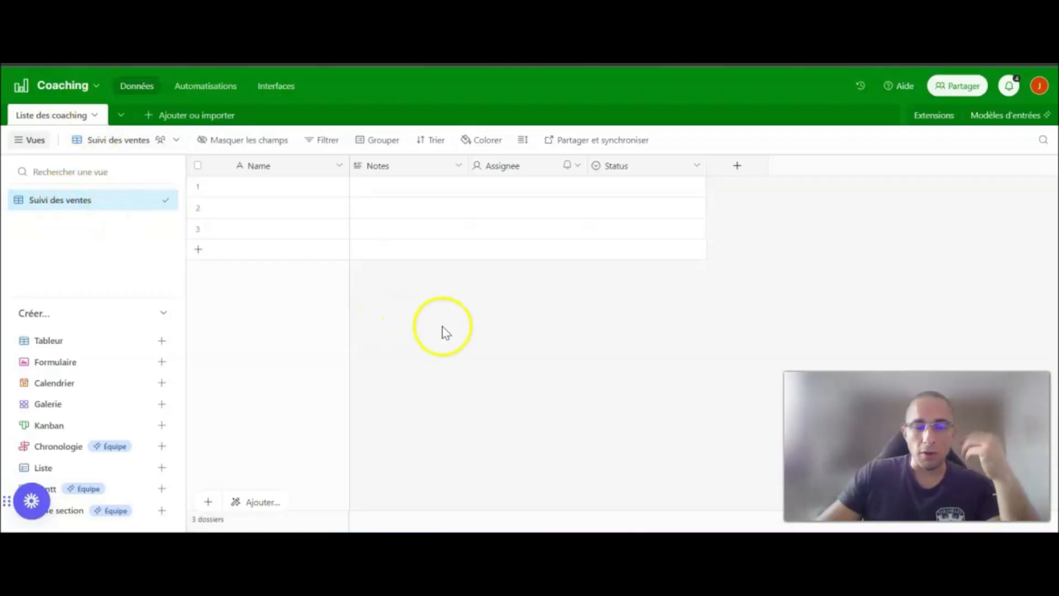
Step: Narrow the Name column and check which operations are available for this primary field, including deletion
left_click_drag(350, 163, 300, 161)
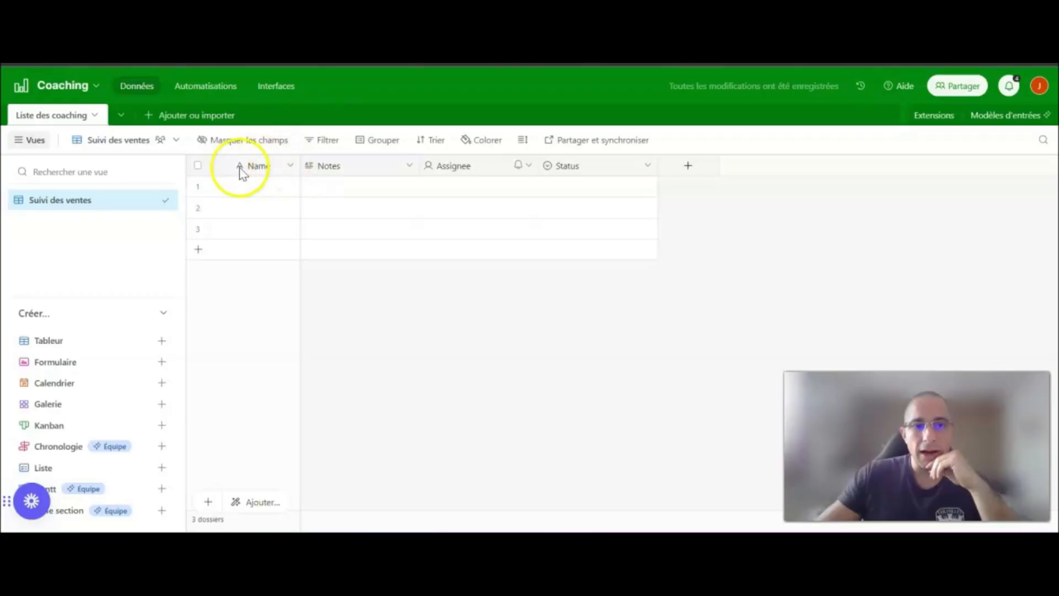
left_click(291, 166)
scroll(331, 359, "down", 2)
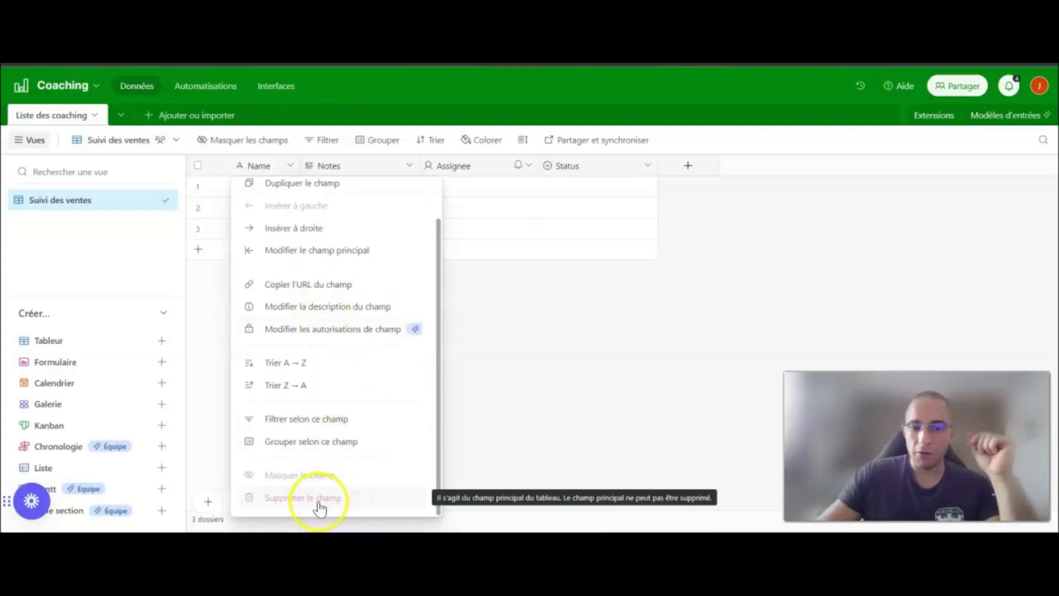
left_click(554, 373)
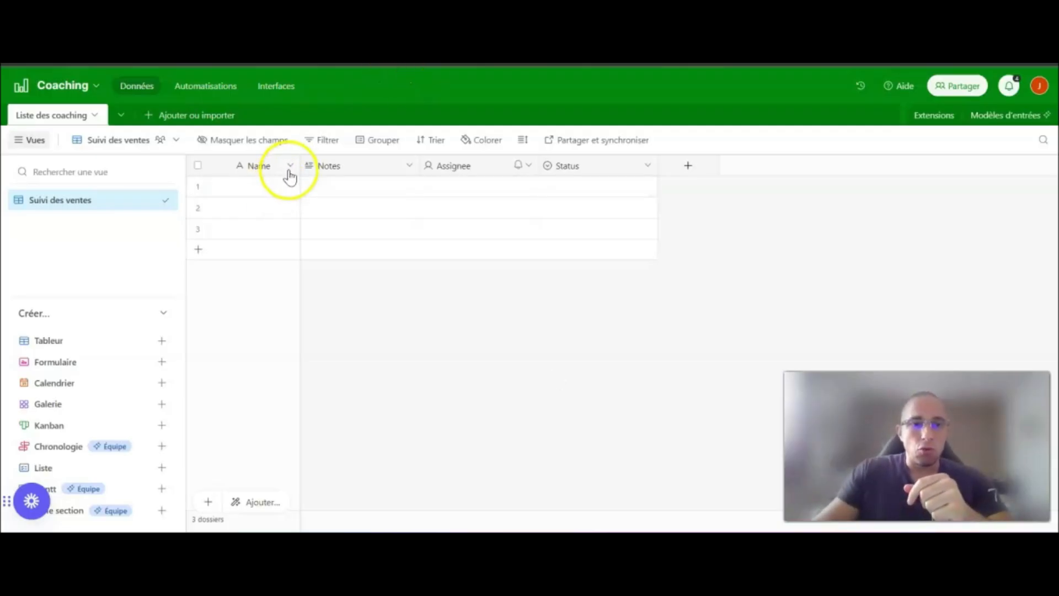
Step: Rename the primary Name field to "ID" and change its type to Numéro automatique
left_click(270, 164)
double_click(270, 165)
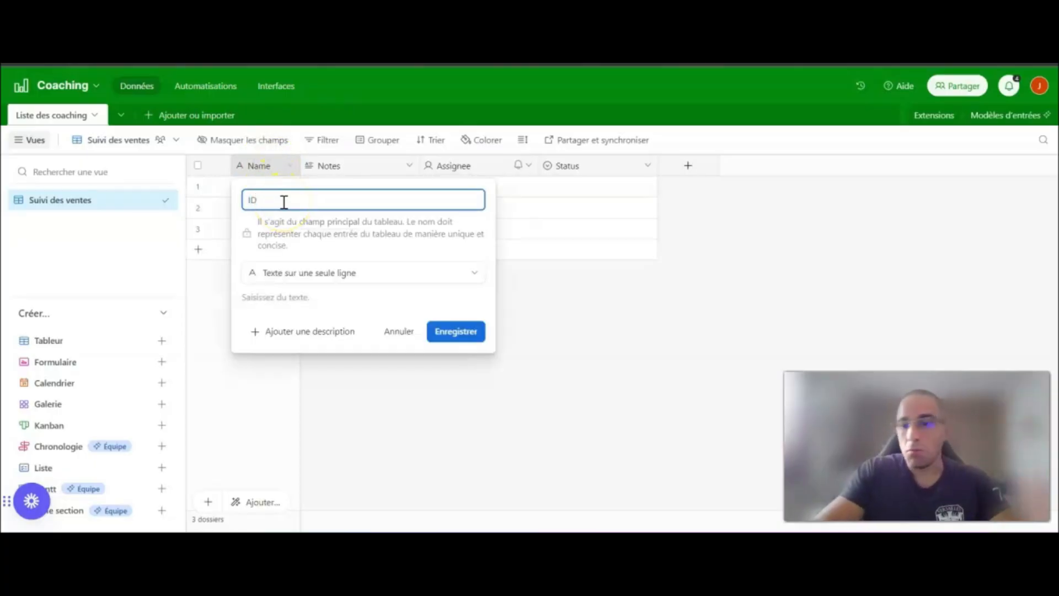
left_click(347, 279)
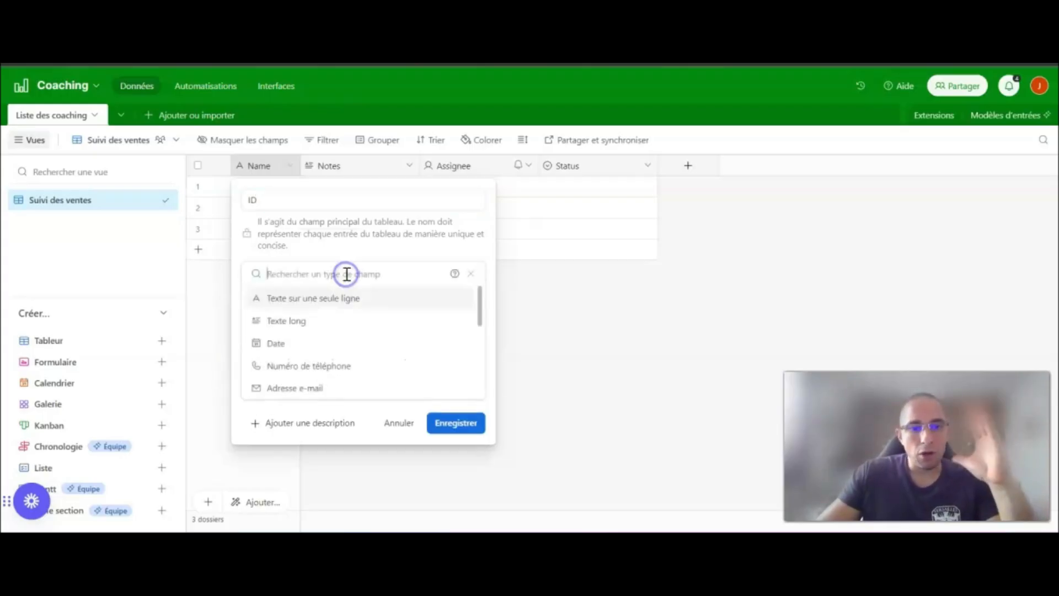
scroll(349, 342, "down", 5)
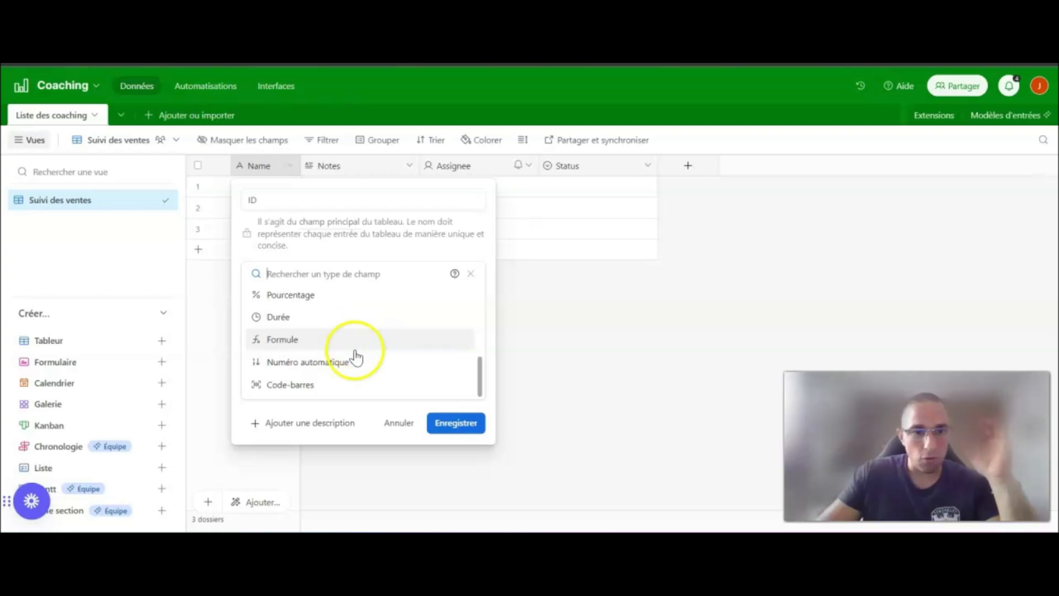
left_click(379, 366)
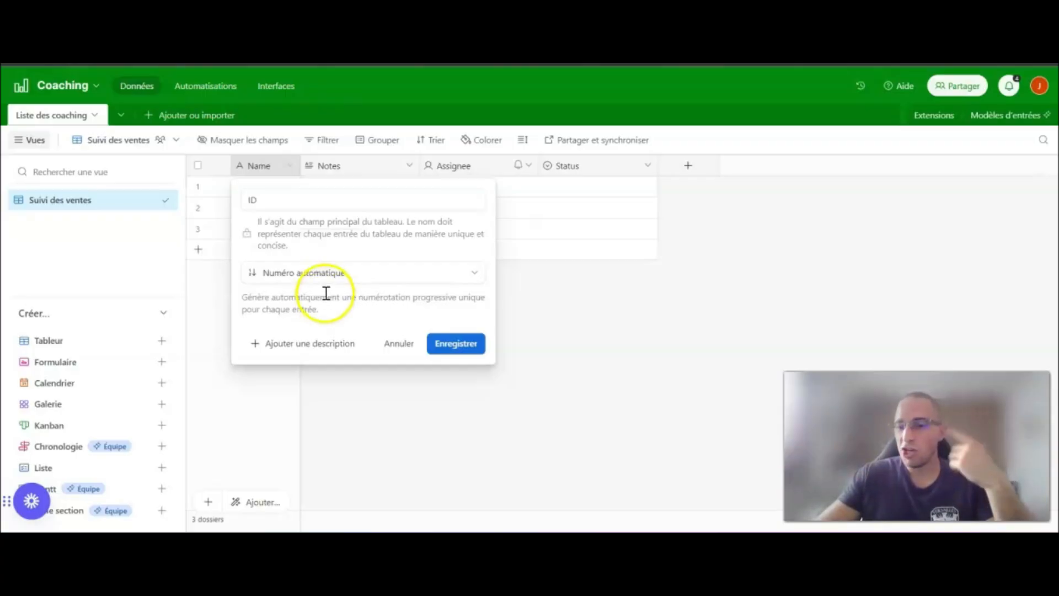
left_click(454, 345)
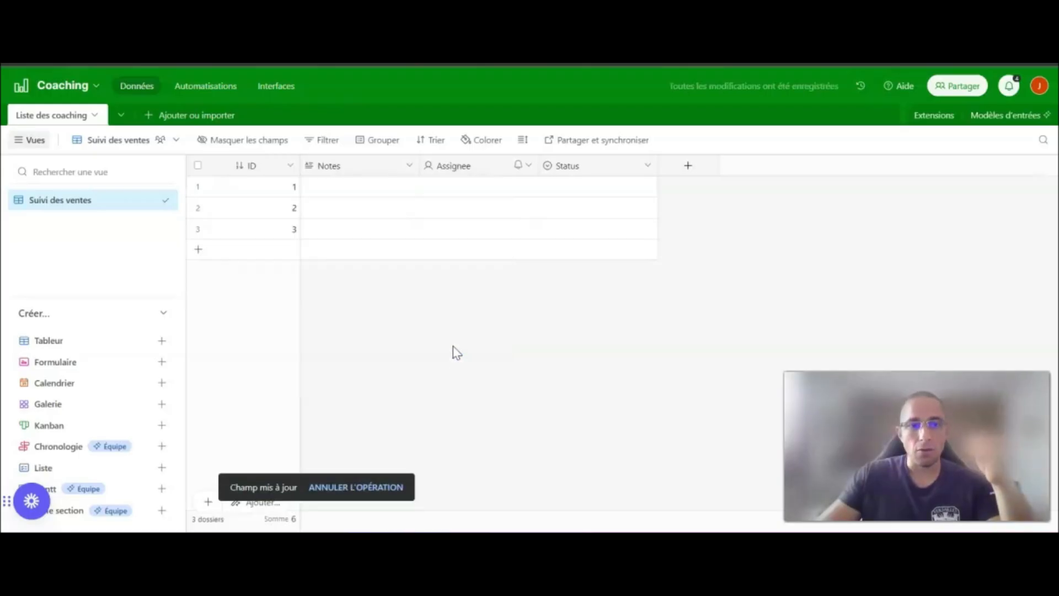
Step: Add three empty records at the end of the table
left_click(198, 255)
left_click(199, 270)
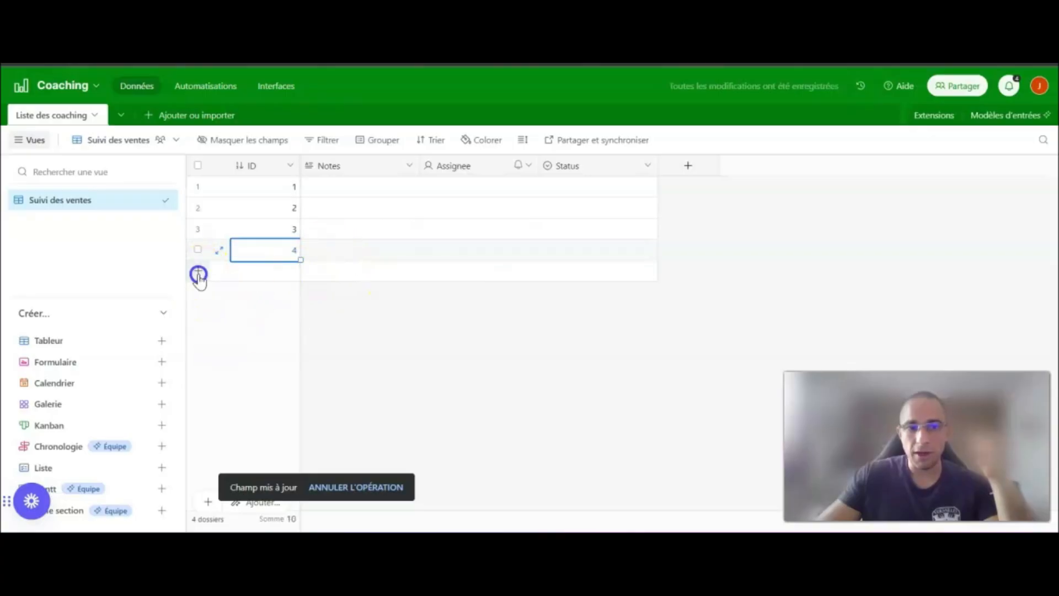
left_click(199, 292)
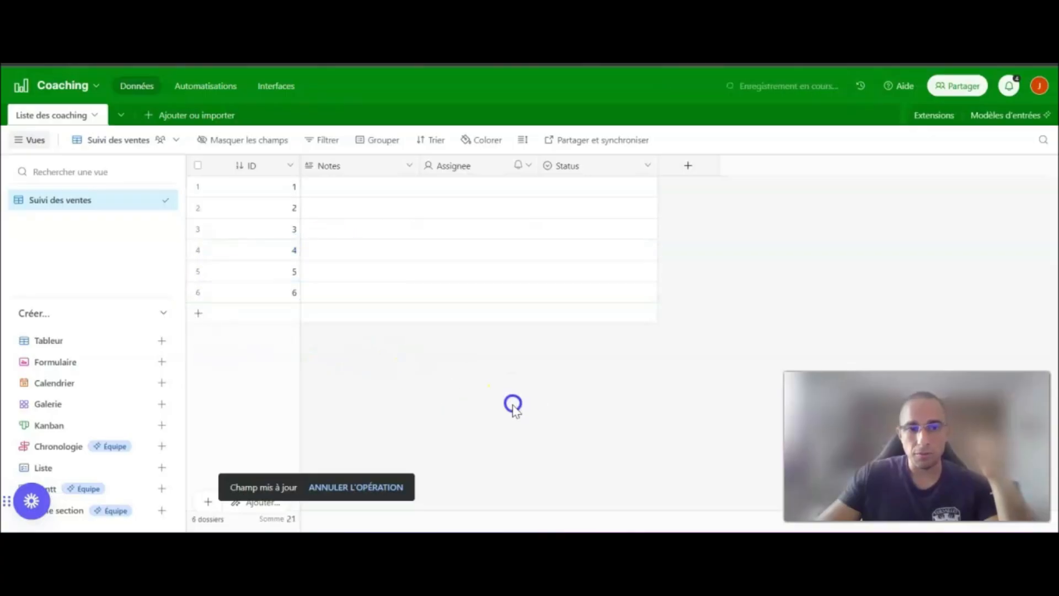
Step: Delete records 2 through 6, keeping only the first record
left_click(198, 208)
left_click(198, 229)
left_click(197, 250)
left_click(197, 271)
left_click(198, 291)
right_click(198, 292)
left_click(257, 347)
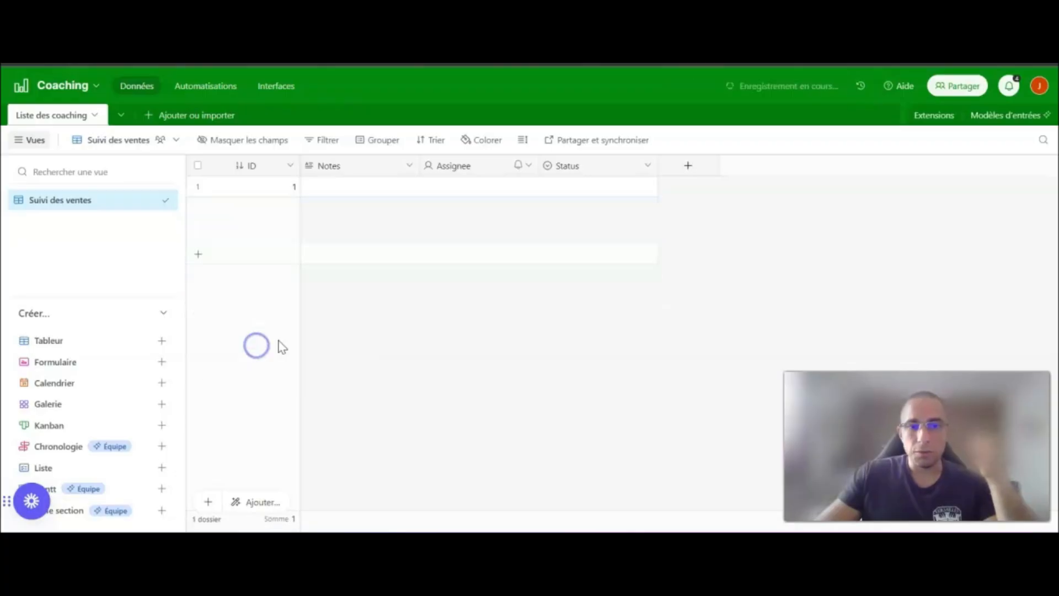
Step: Convert the ID field to the Numéro type with its default formatting and accept the conversion
double_click(256, 166)
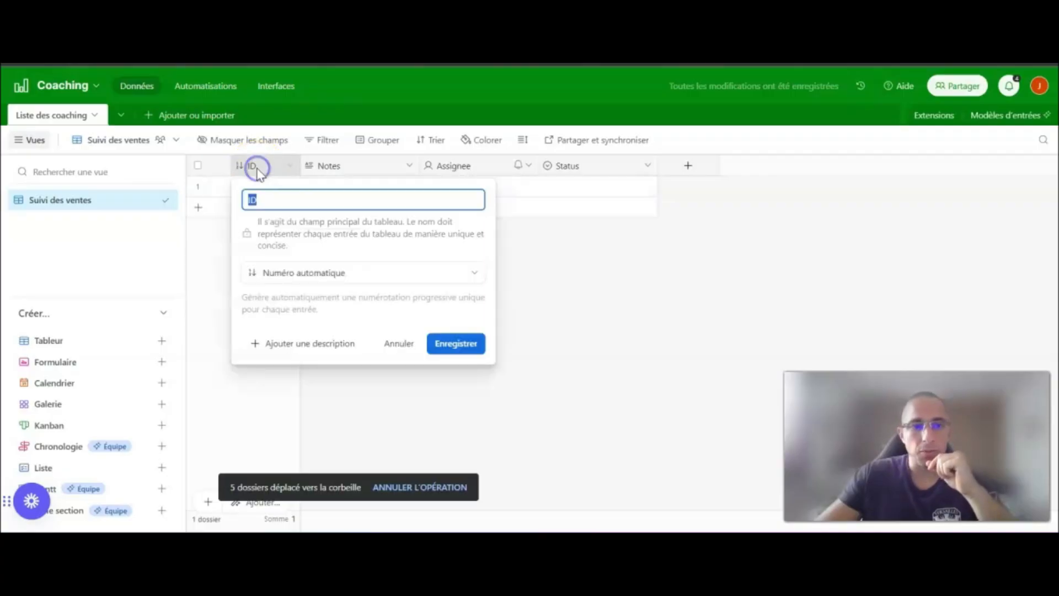
left_click(298, 273)
scroll(329, 321, "up", 5)
scroll(313, 364, "down", 3)
left_click(296, 358)
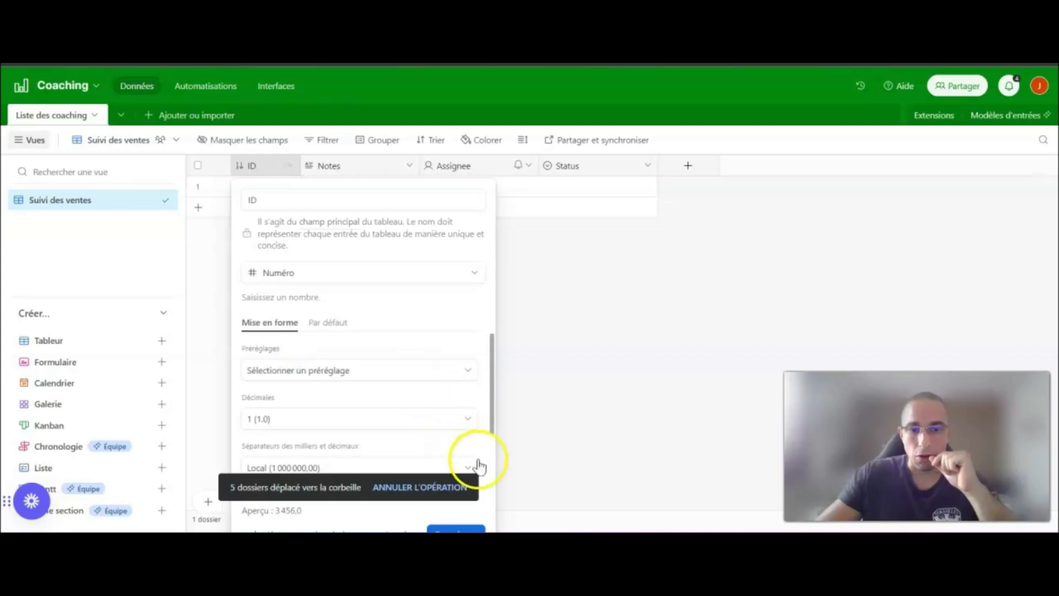
scroll(466, 474, "down", 3)
left_click(455, 530)
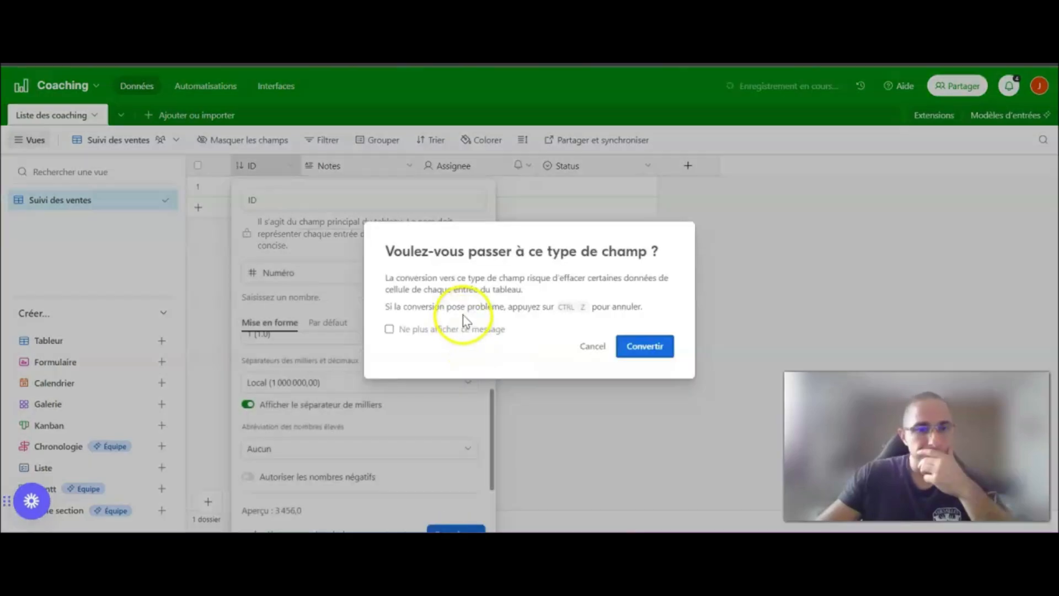
left_click(640, 346)
Step: Add two records below the first one, each with 1 as its ID
left_click(279, 208)
type("1")
left_click(397, 279)
left_click(291, 228)
type("1")
left_click(467, 295)
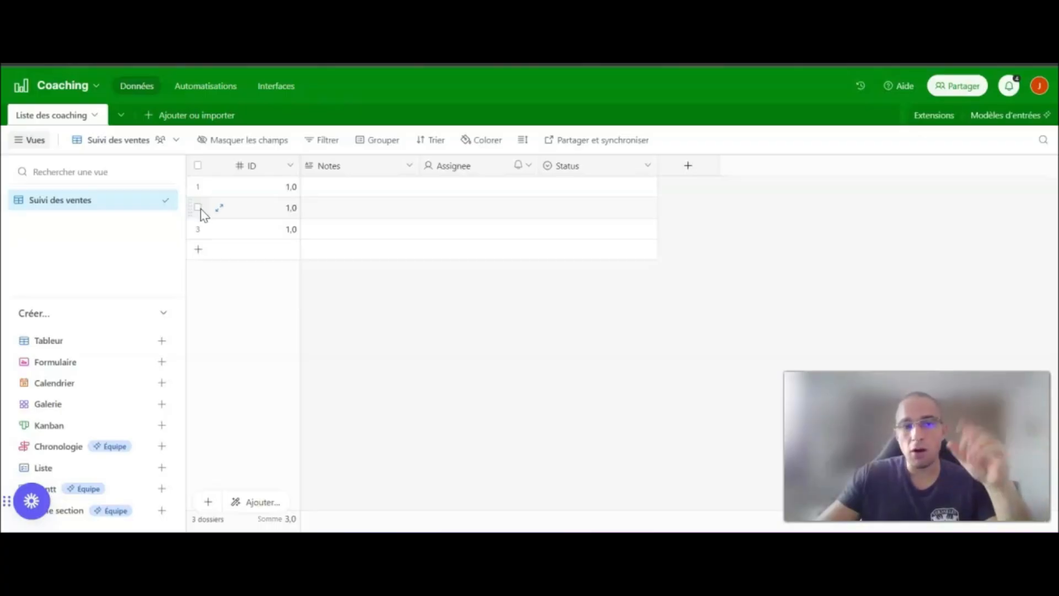
Step: Delete the second and third records from the table
left_click(197, 228)
right_click(198, 228)
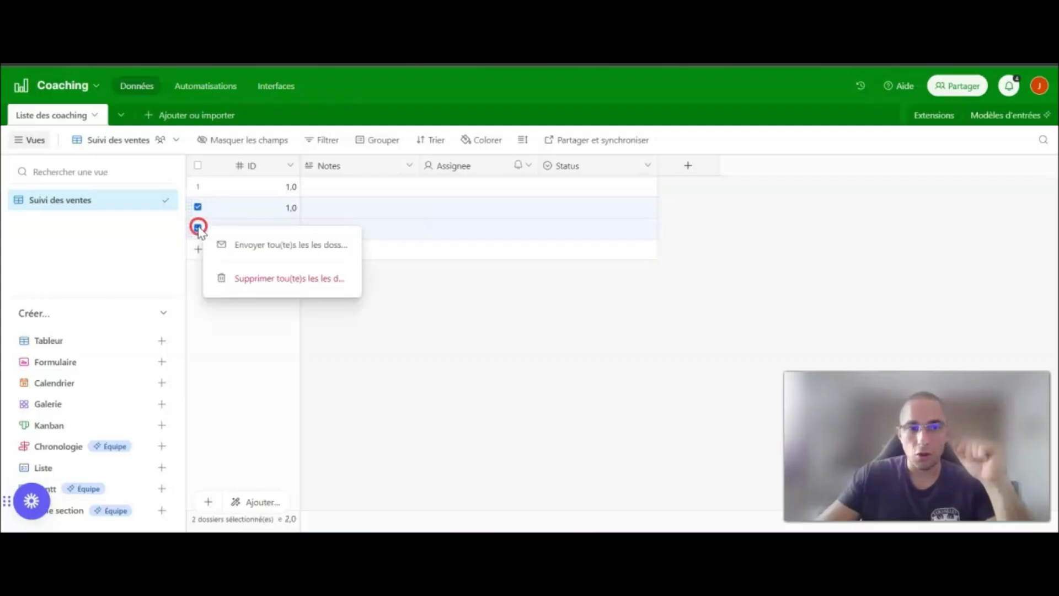
left_click(263, 287)
Step: Convert the ID field to the Numéro automatique type and accept the conversion
double_click(258, 165)
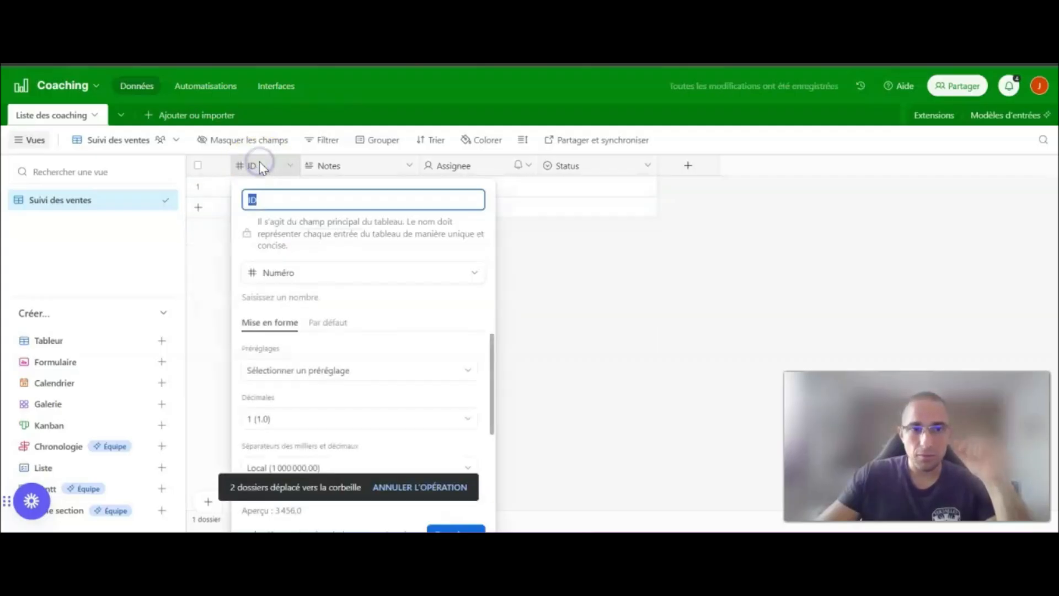
left_click(312, 279)
scroll(319, 362, "down", 3)
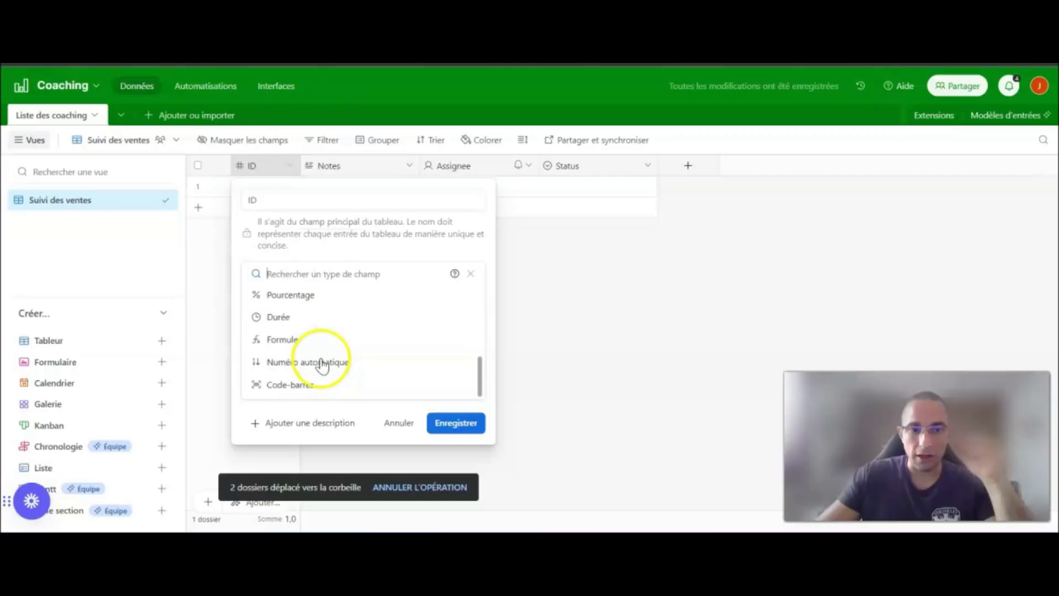
left_click(318, 364)
left_click(458, 347)
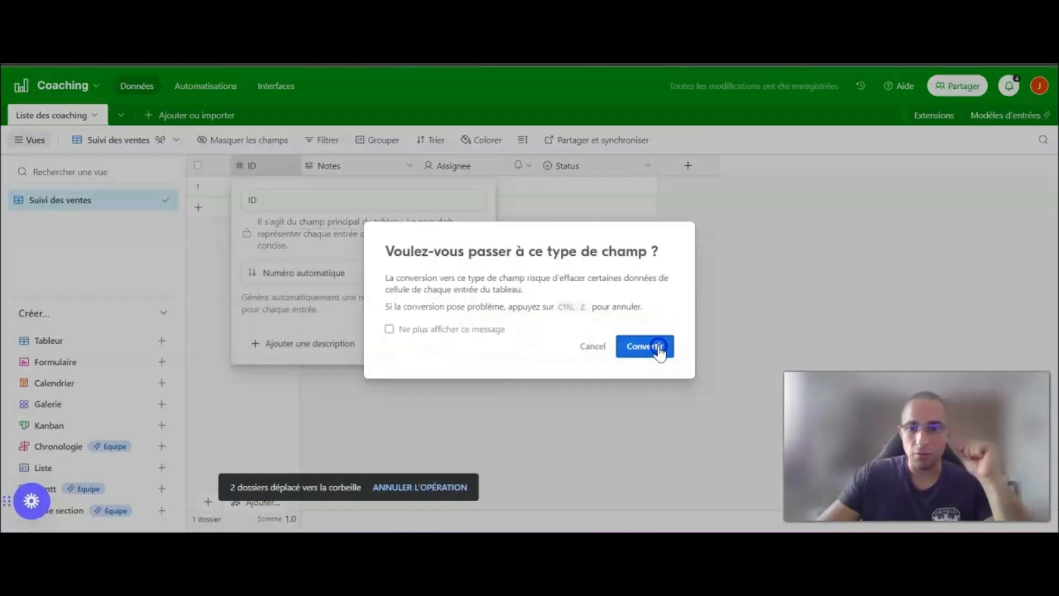
left_click(658, 347)
Step: Add two records below the first one and narrow the ID column
left_click(199, 208)
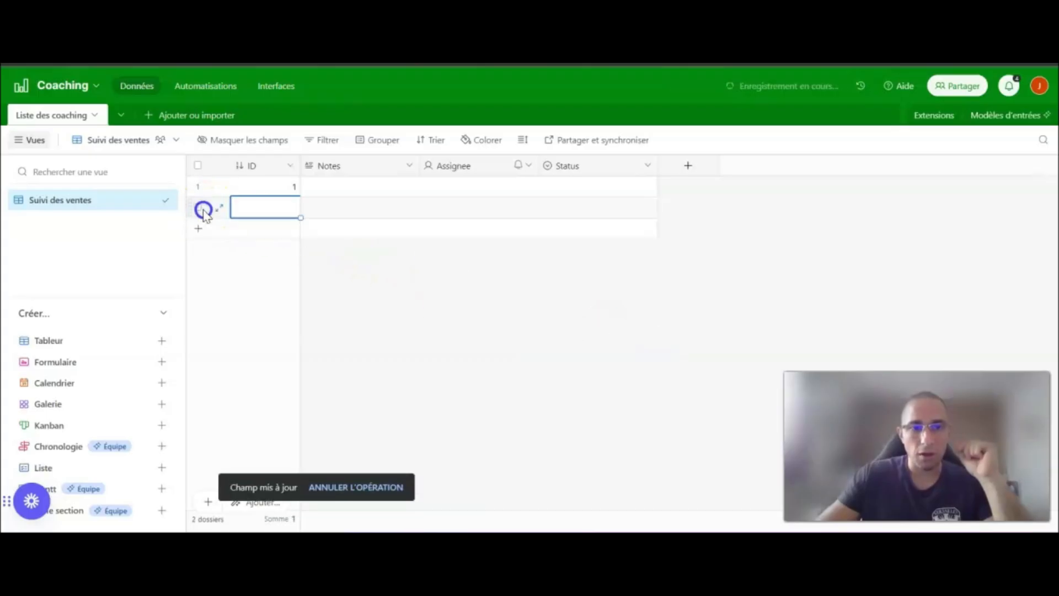
left_click(199, 230)
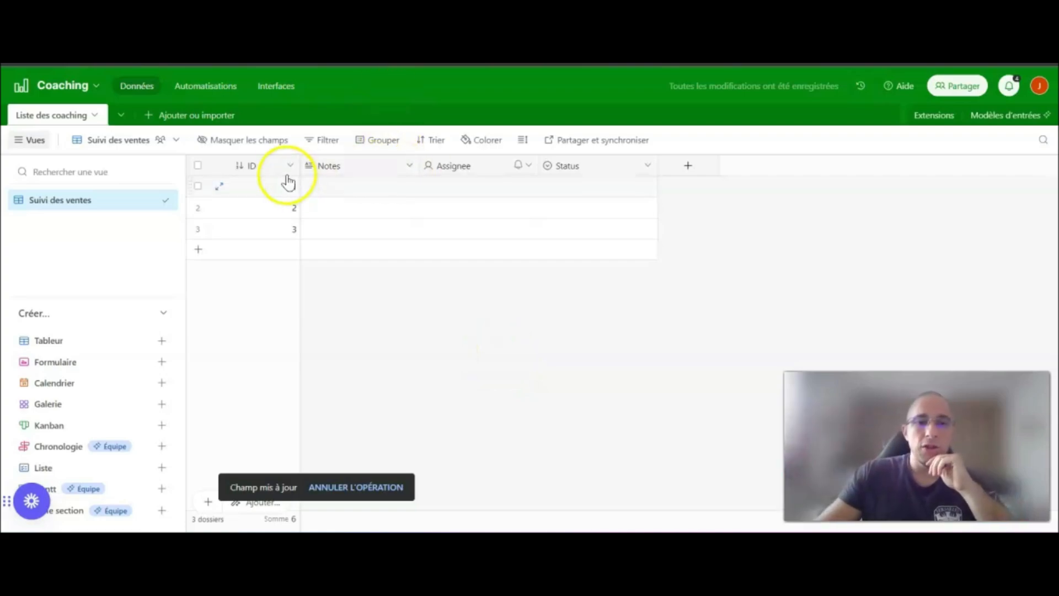
left_click_drag(302, 166, 280, 166)
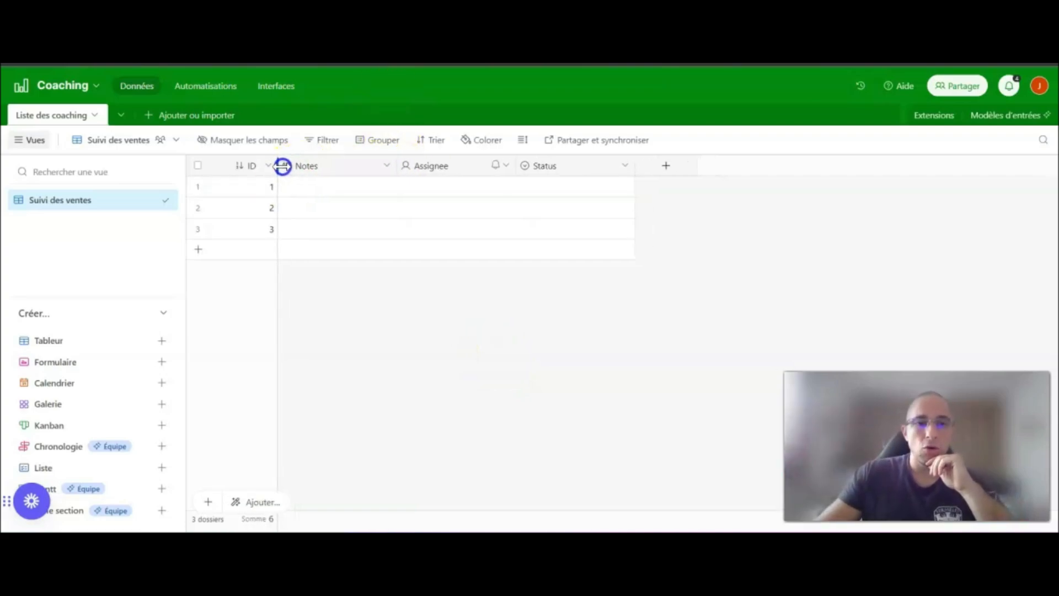
Step: Rename the Notes field as Date and change its type to Date
double_click(317, 165)
type("Date")
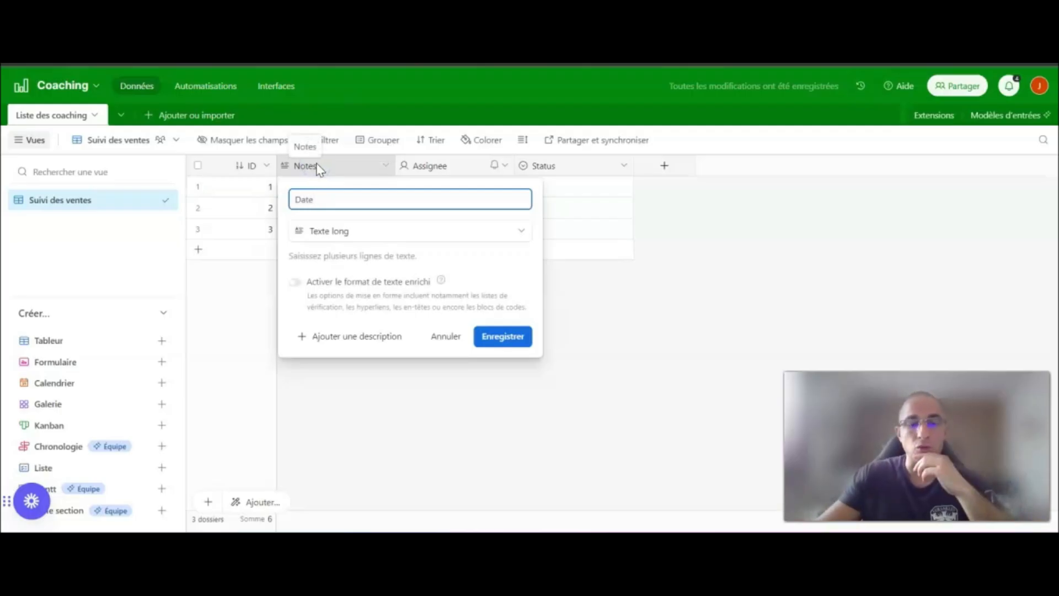
left_click(354, 236)
scroll(374, 309, "down", 2)
scroll(373, 312, "down", 3)
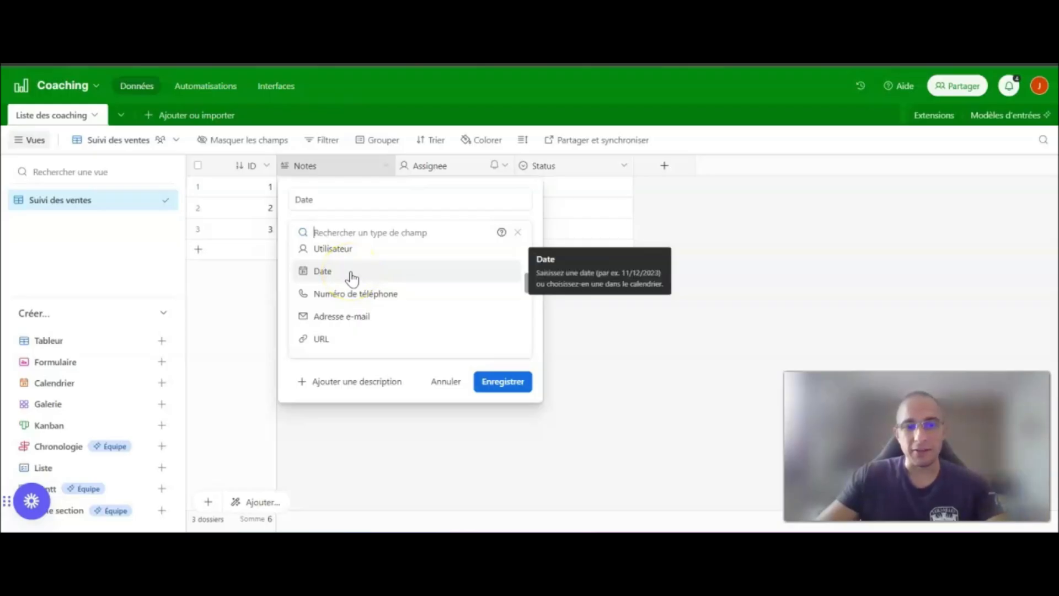
left_click(352, 276)
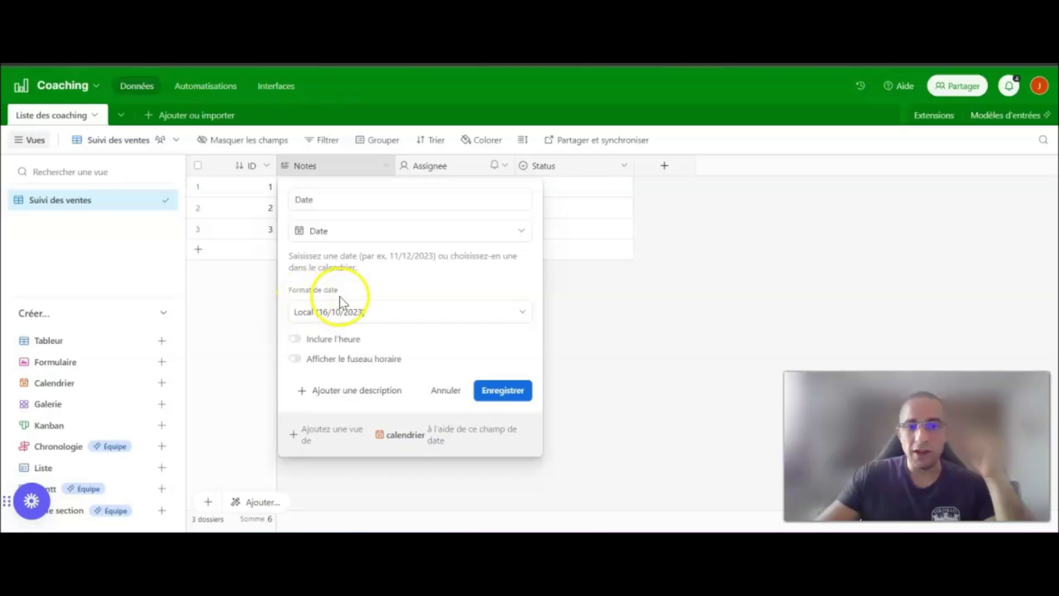
Step: Set the Date field's format to ISO (2023-10-16)
triple_click(301, 290)
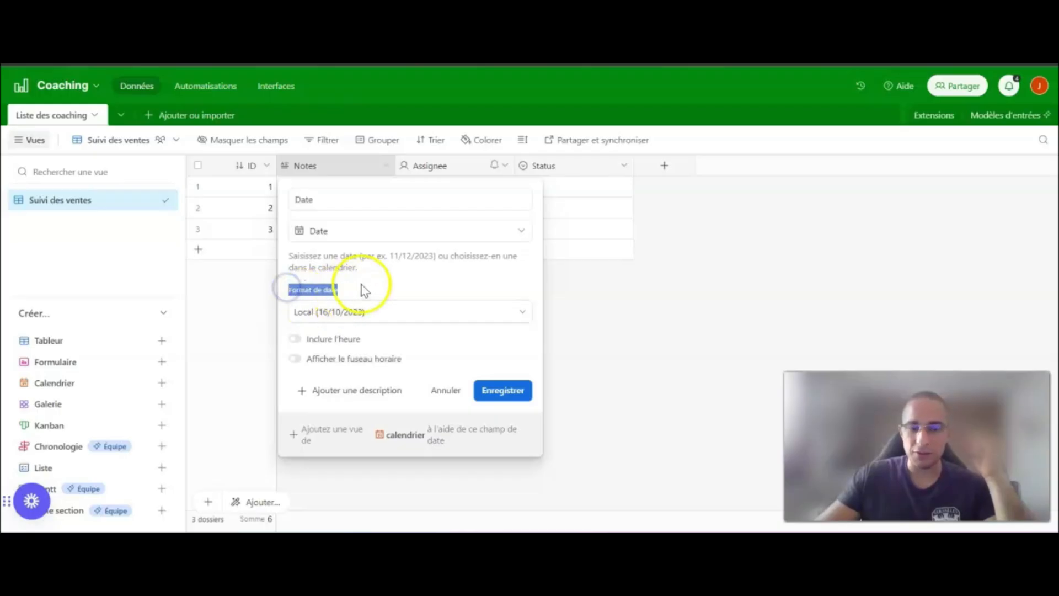
left_click(361, 312)
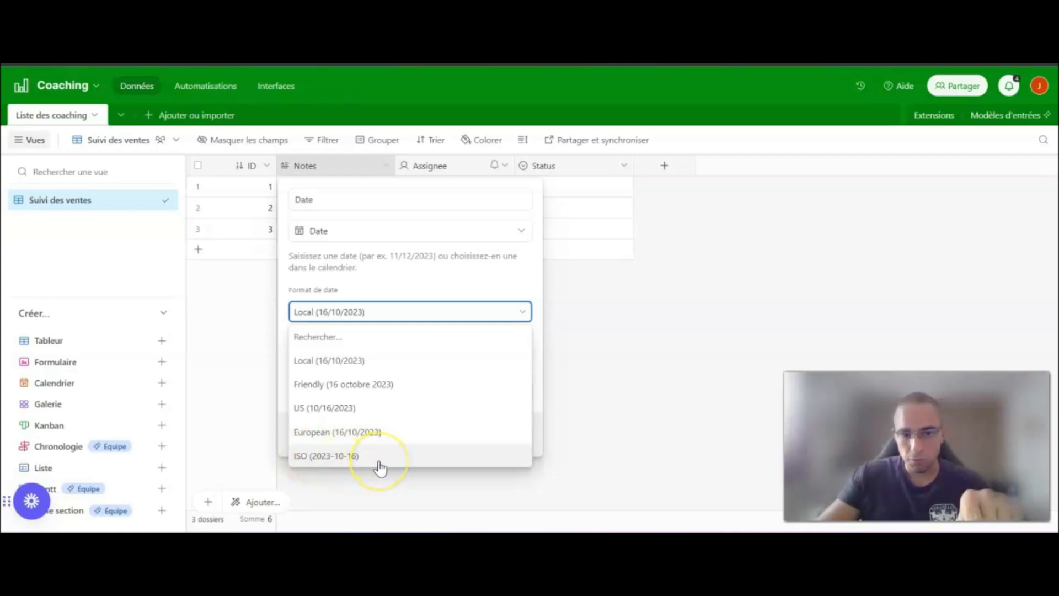
left_click(335, 466)
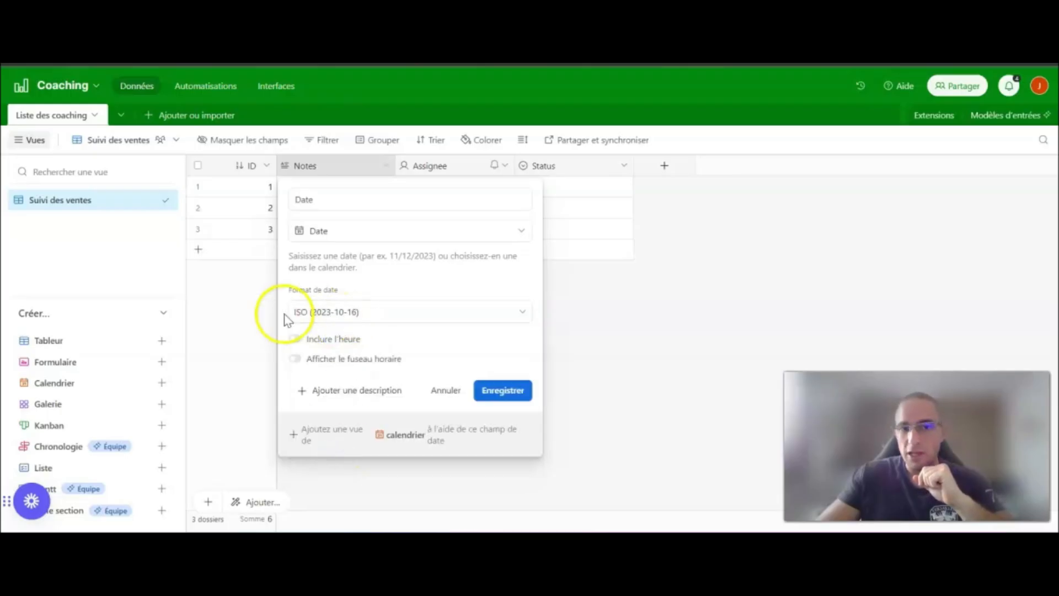
Step: Set the Date field's format to Friendly (16 octobre 2023) and save the field
left_click(316, 313)
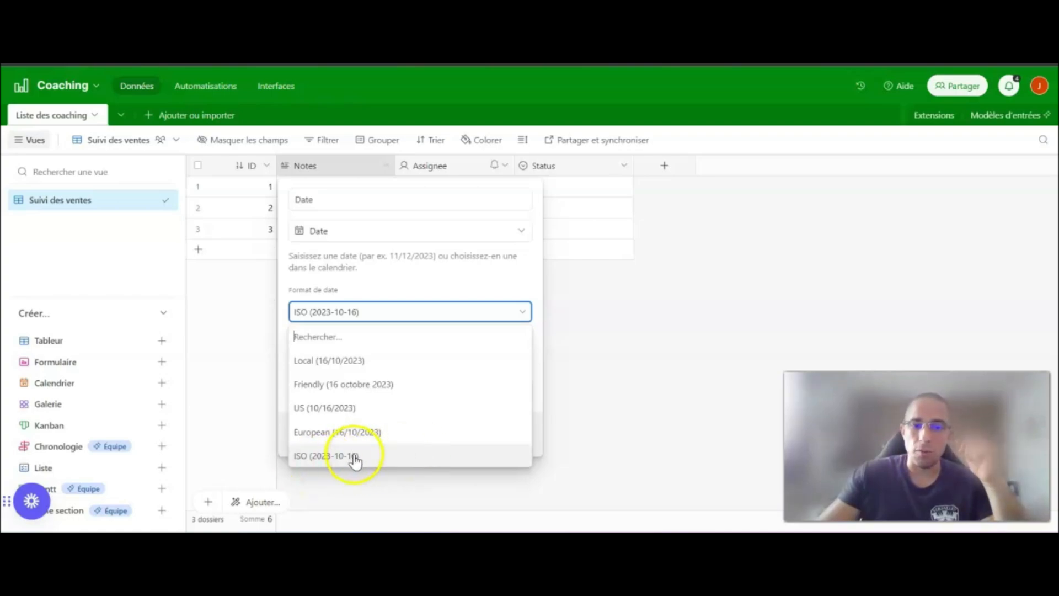
left_click(325, 384)
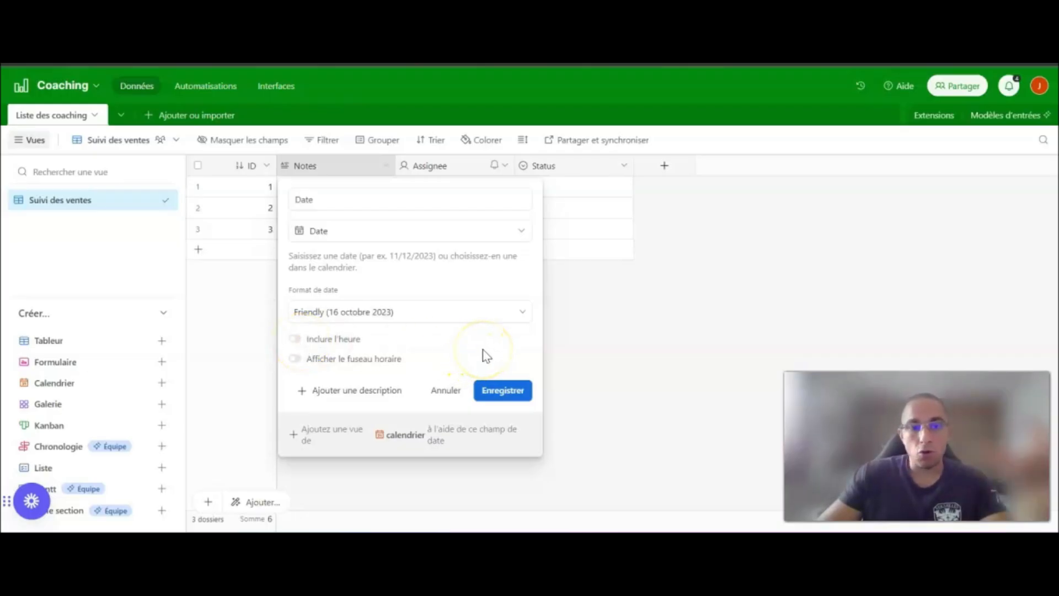
left_click(507, 392)
Step: Enter 16 octobre 2023 as the first record's date and narrow the Date column
left_click(330, 191)
left_click(327, 189)
left_click(317, 283)
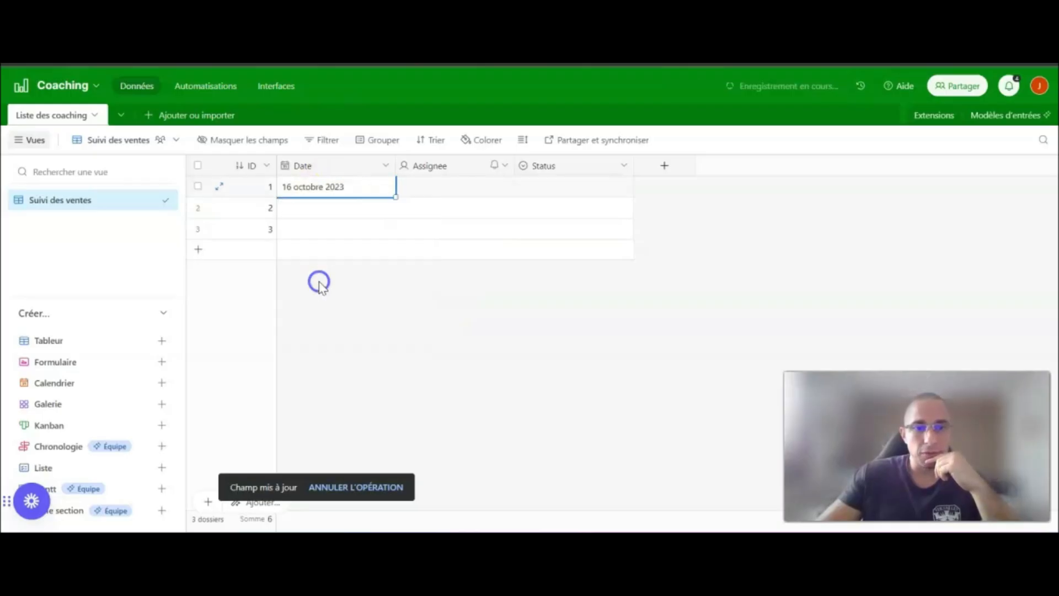
left_click(446, 289)
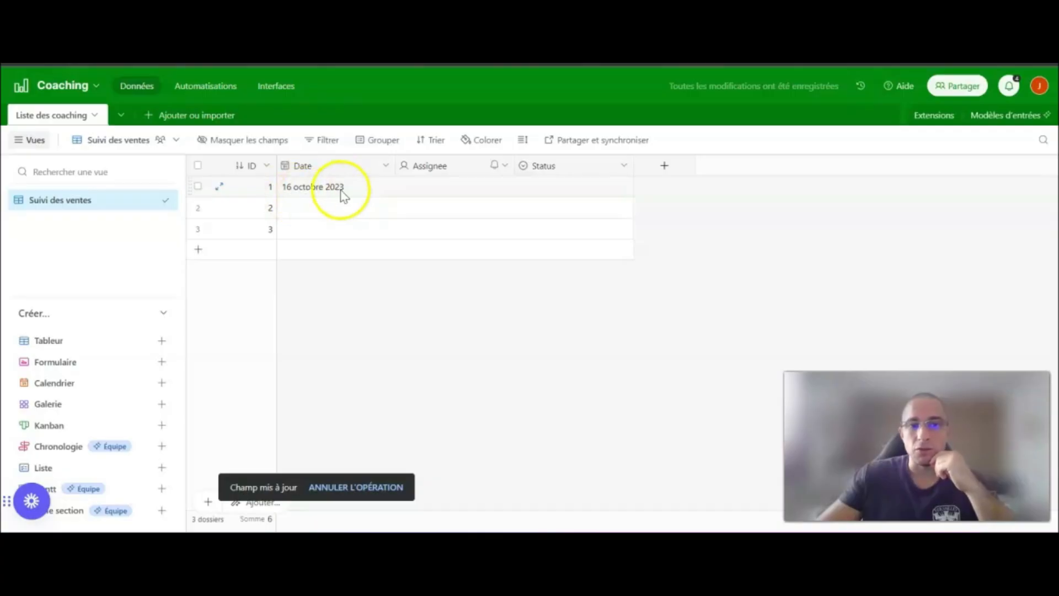
left_click(388, 339)
left_click_drag(394, 165, 364, 164)
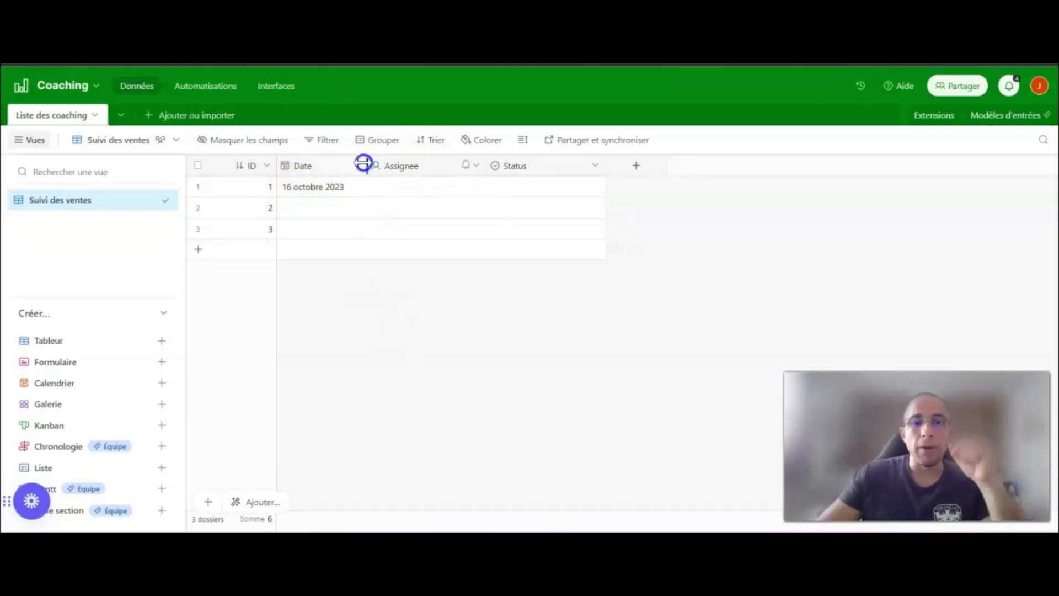
Step: Rename the Assignee field as Client, change its type to Texte sur une seule ligne, and save it
double_click(403, 166)
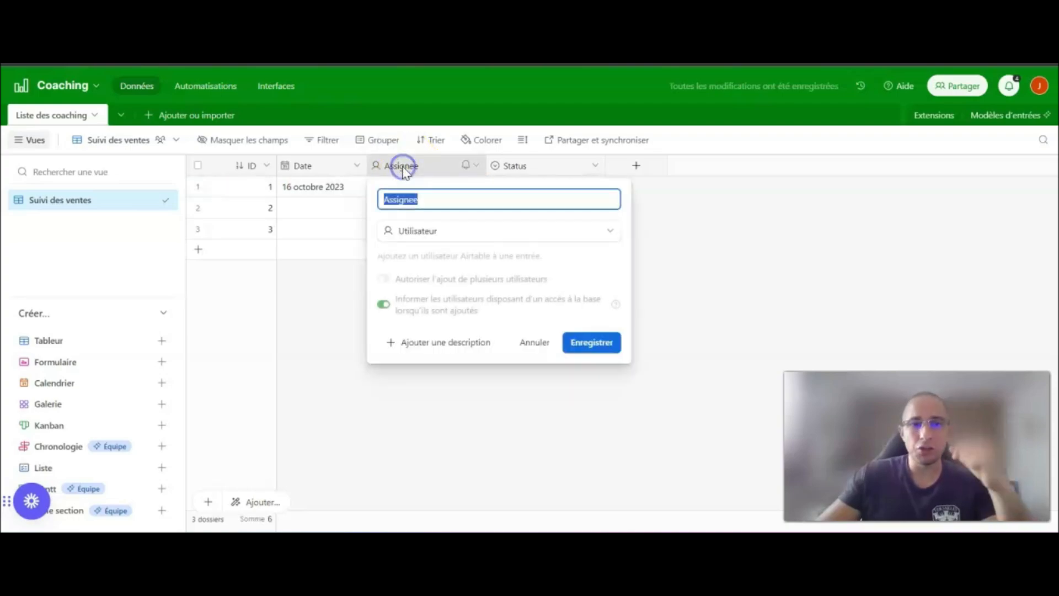
type("Client")
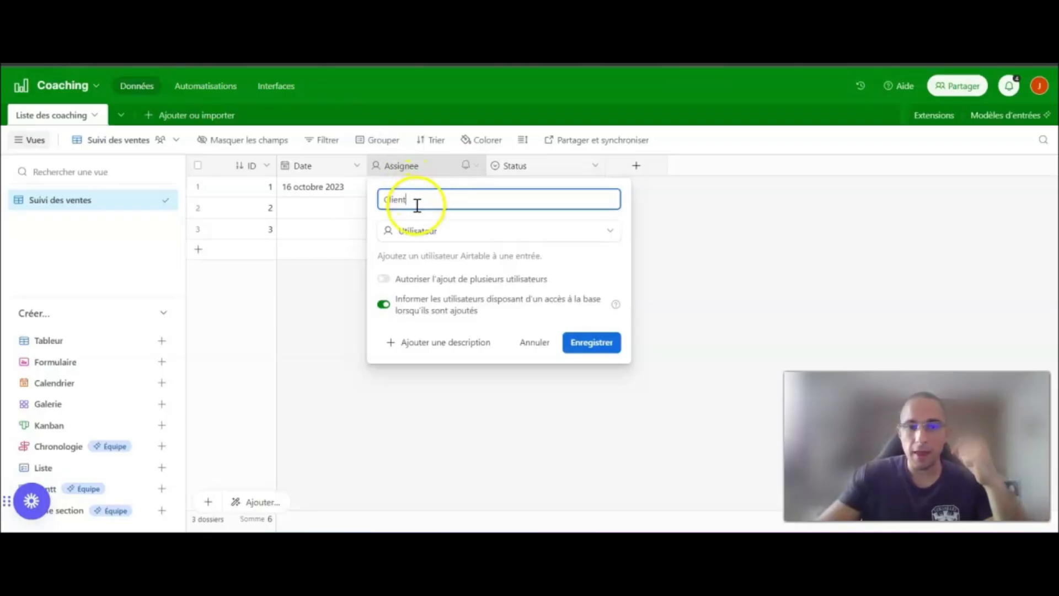
left_click(406, 231)
scroll(482, 303, "up", 2)
left_click(435, 280)
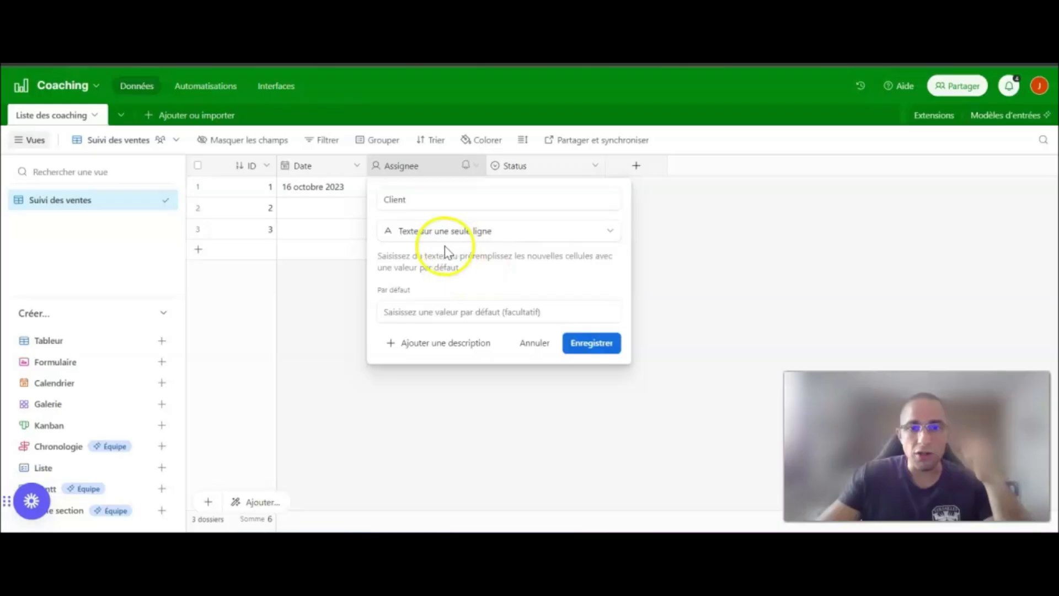
left_click(585, 344)
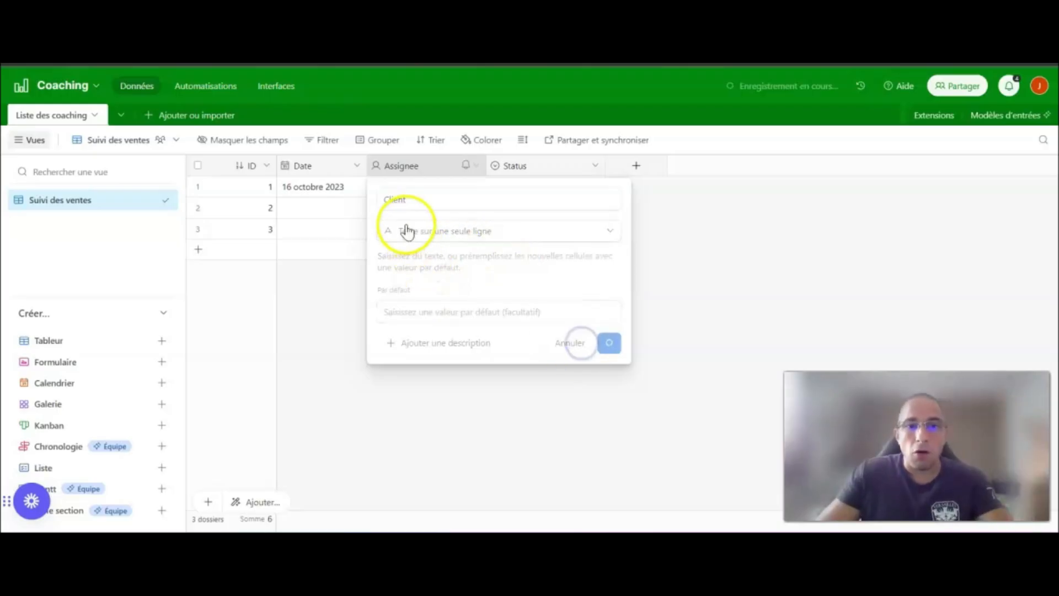
Step: Enter the client's last name in the first record and narrow the Client column
double_click(407, 186)
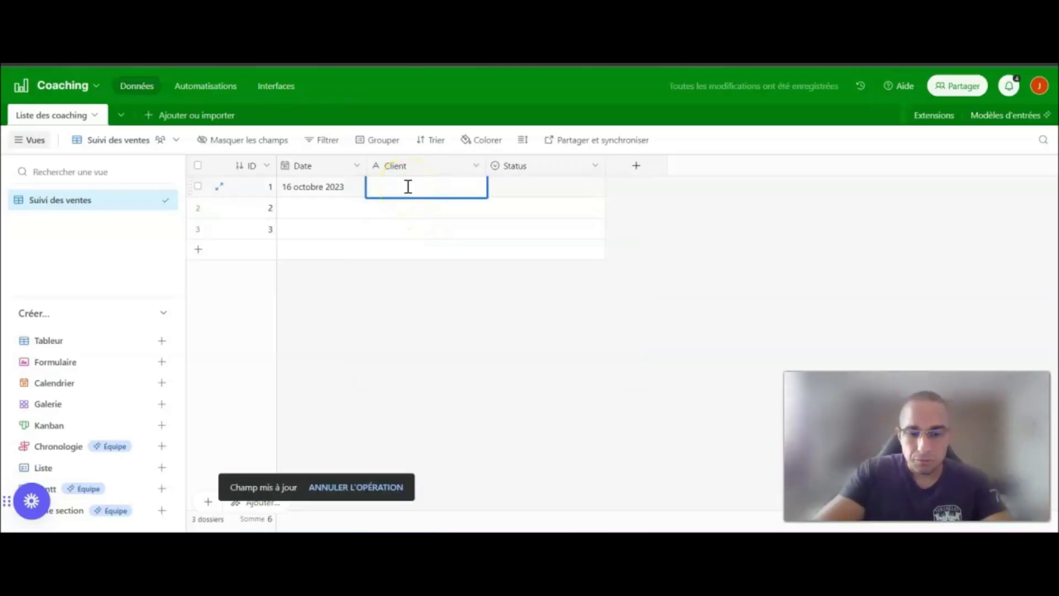
type("DUPOND")
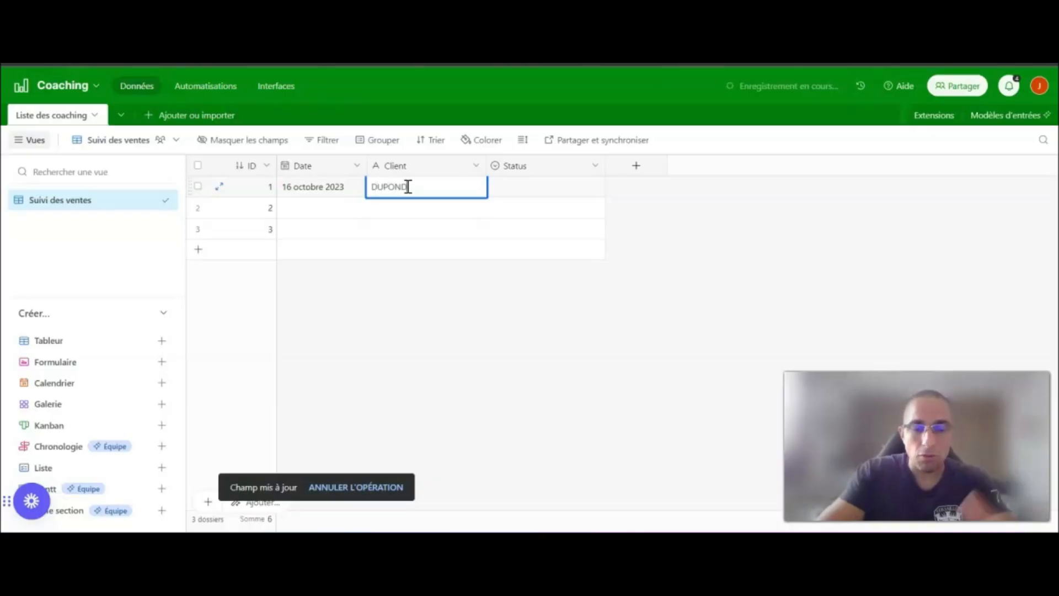
left_click(481, 310)
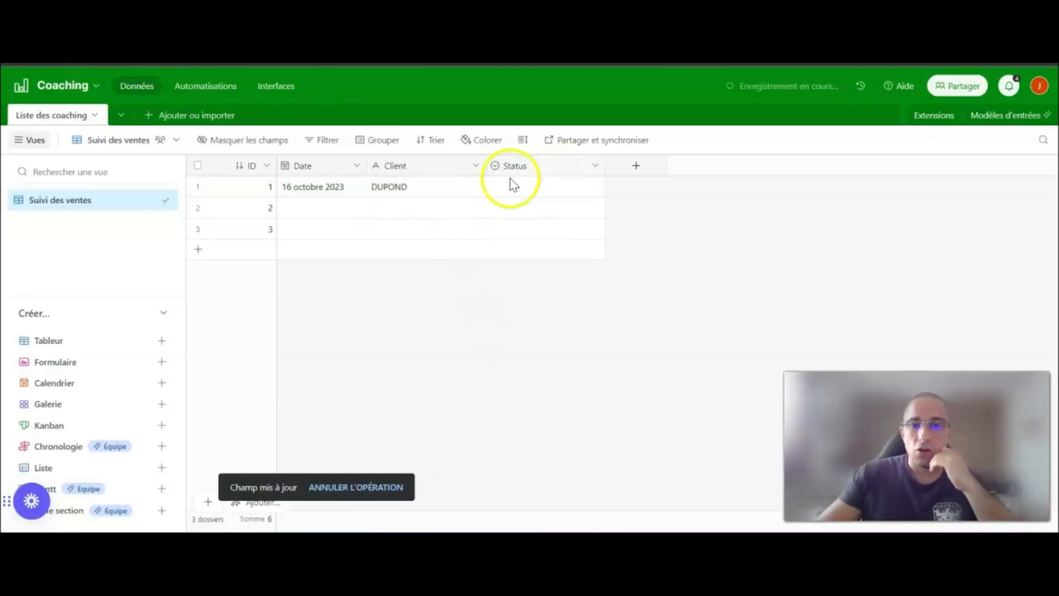
left_click_drag(486, 166, 450, 166)
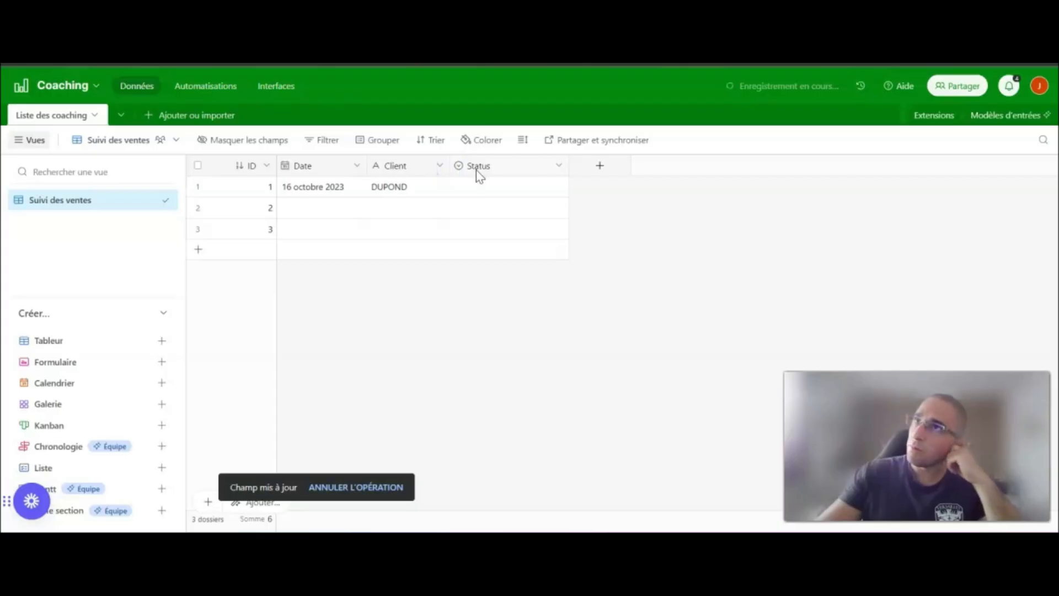
Step: Rename the Status field as Quantité and change its type to Numéro
double_click(495, 167)
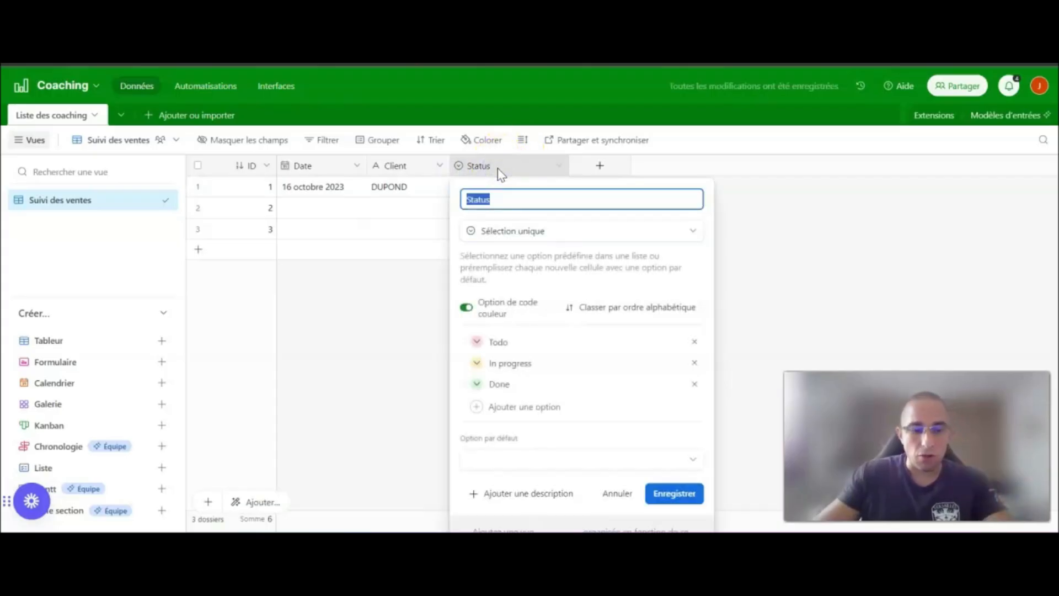
type("Quantiré")
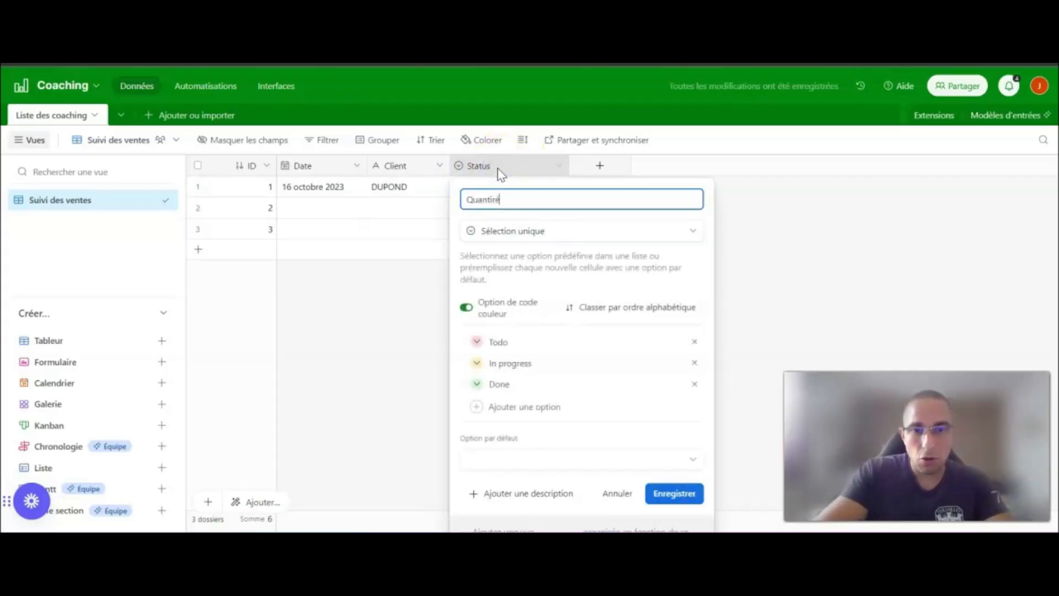
key("BackSpace")
key("BackSpace")
type("t")
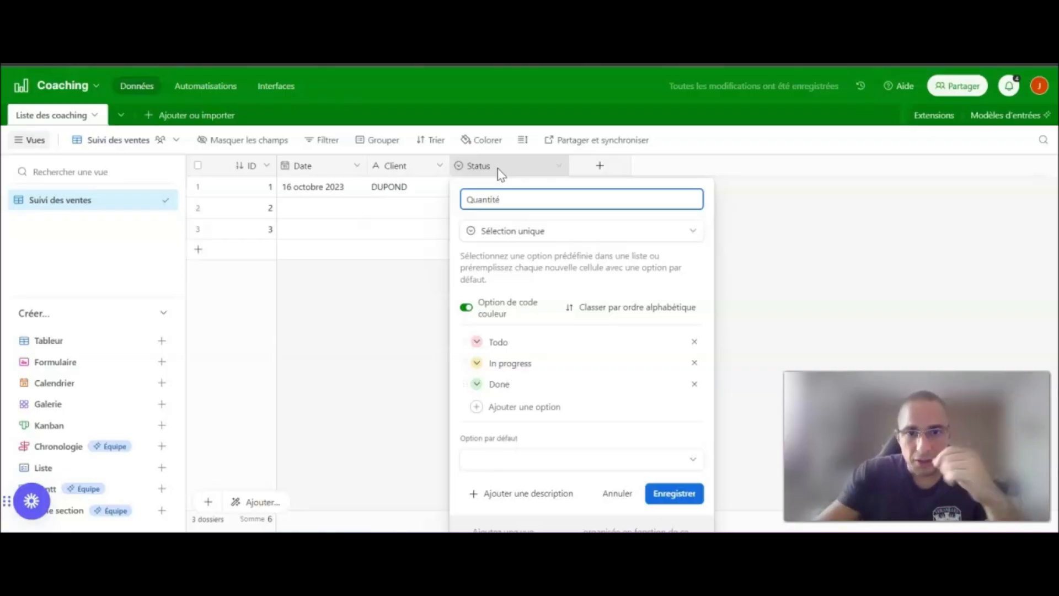
left_click(519, 238)
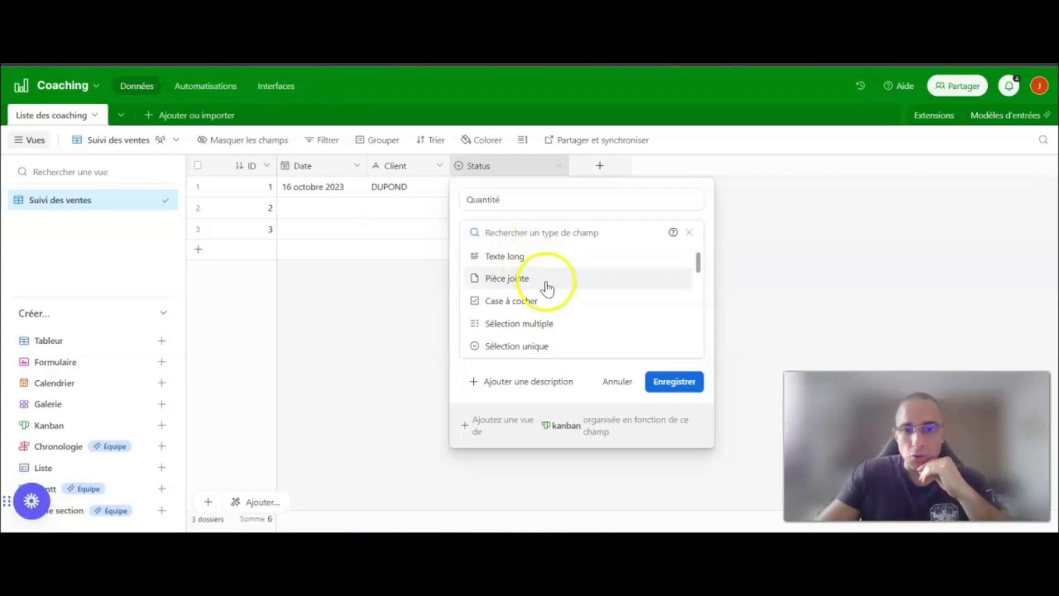
scroll(546, 303, "down", 5)
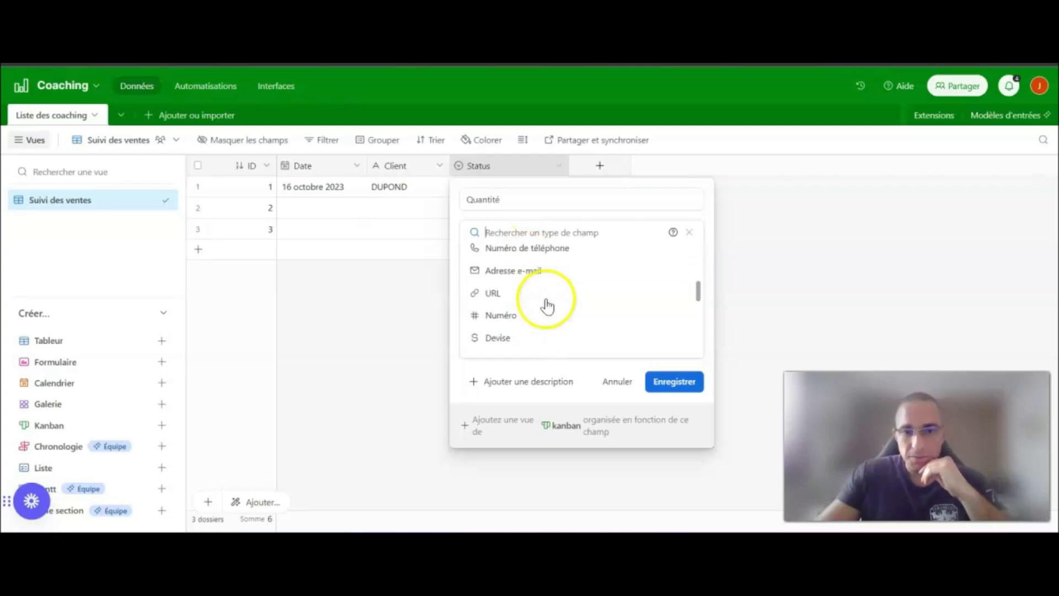
left_click(499, 316)
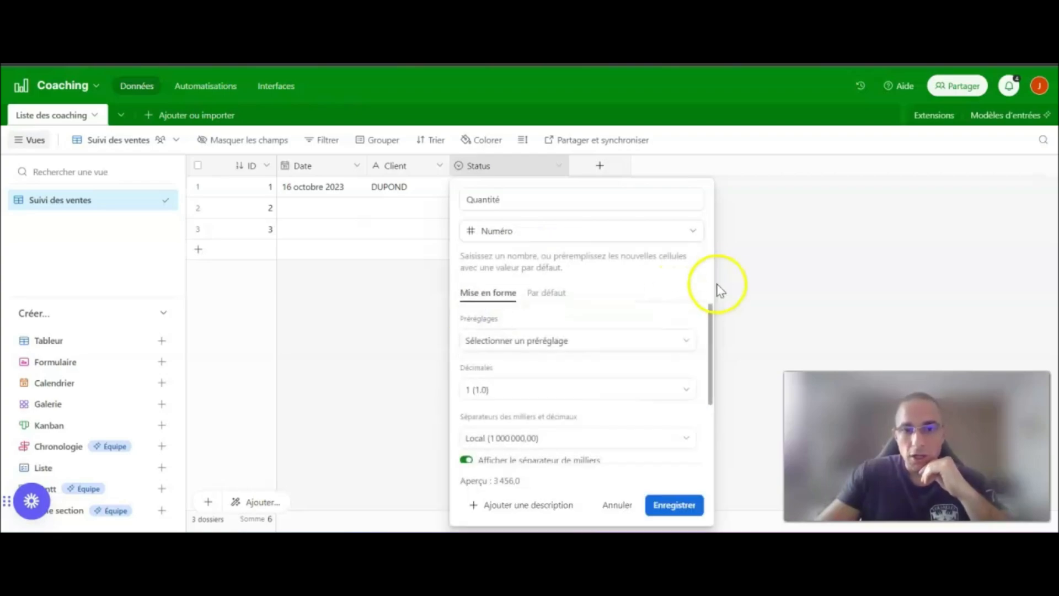
Step: Set the Quantité field's number format to 0 decimals
scroll(690, 323, "down", 2)
scroll(687, 342, "up", 2)
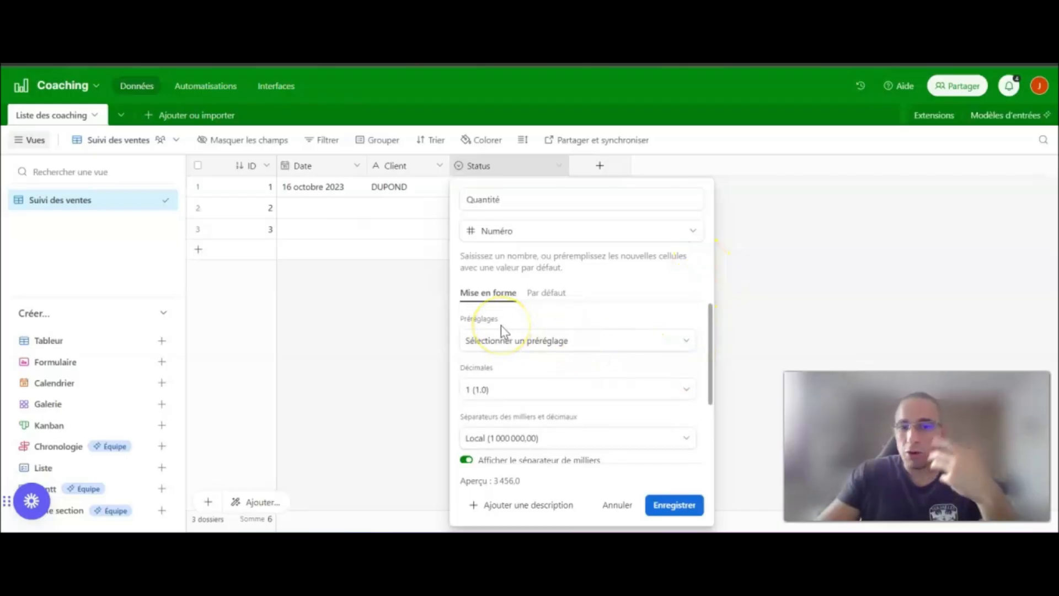
scroll(504, 353, "down", 2)
scroll(472, 389, "up", 2)
left_click(472, 389)
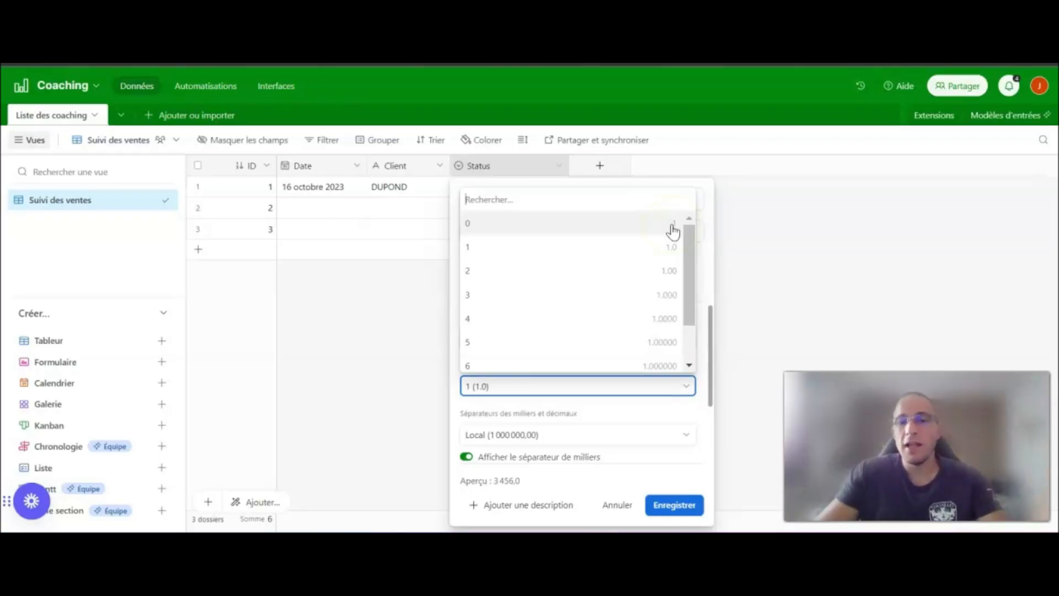
left_click(638, 252)
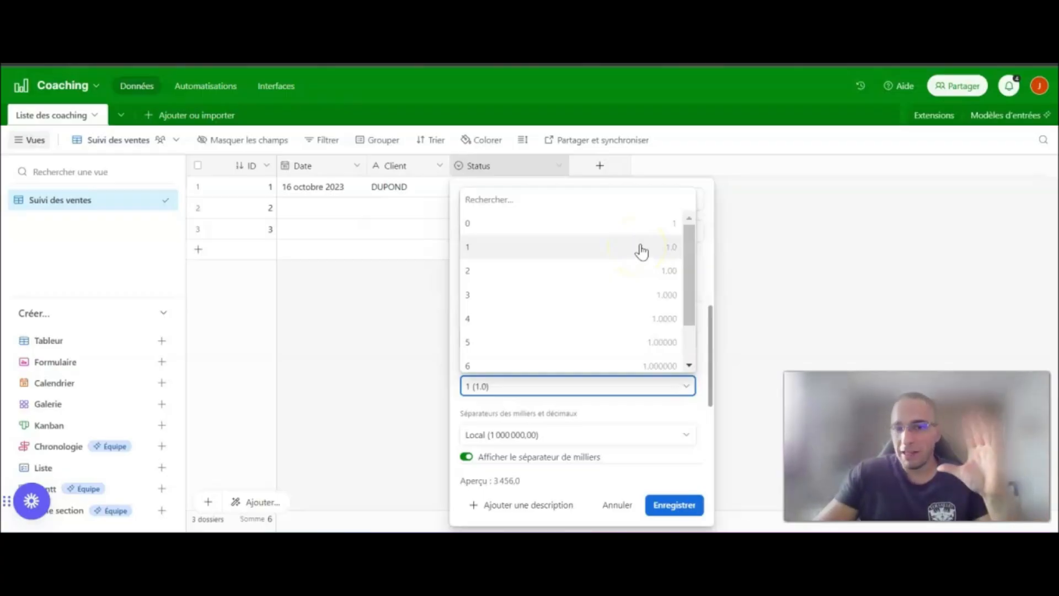
left_click(603, 225)
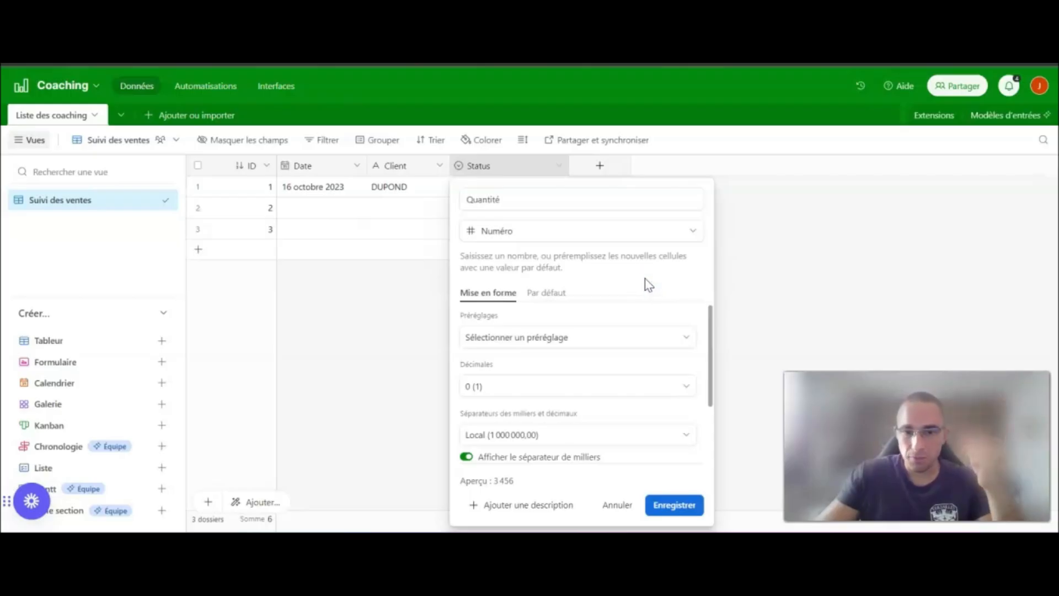
Step: Turn off the thousands separator for the Quantité field, keep it at 0 decimals, and save the field
left_click(467, 458)
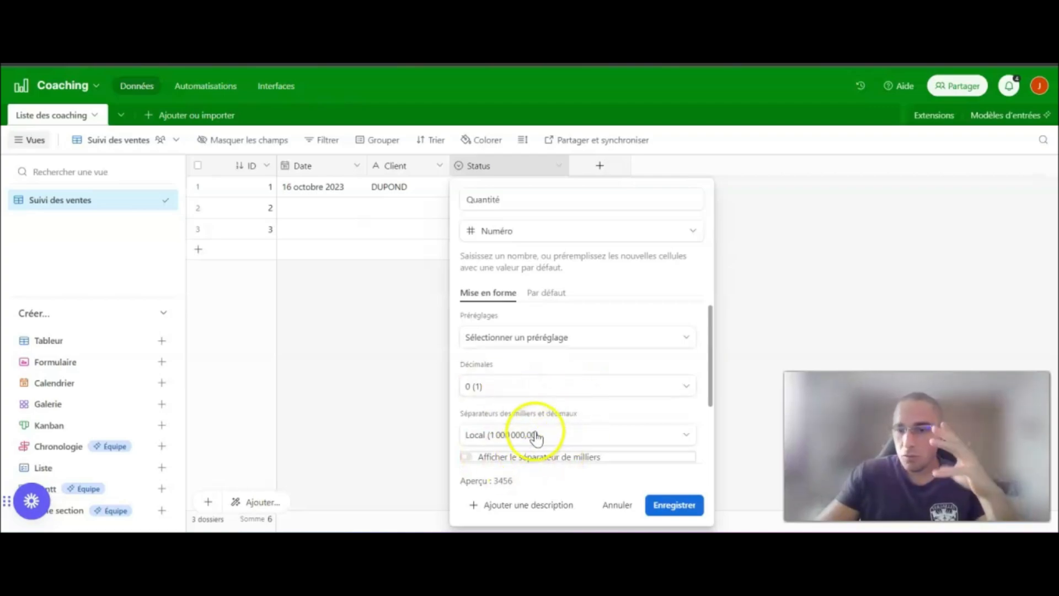
left_click_drag(495, 481, 520, 483)
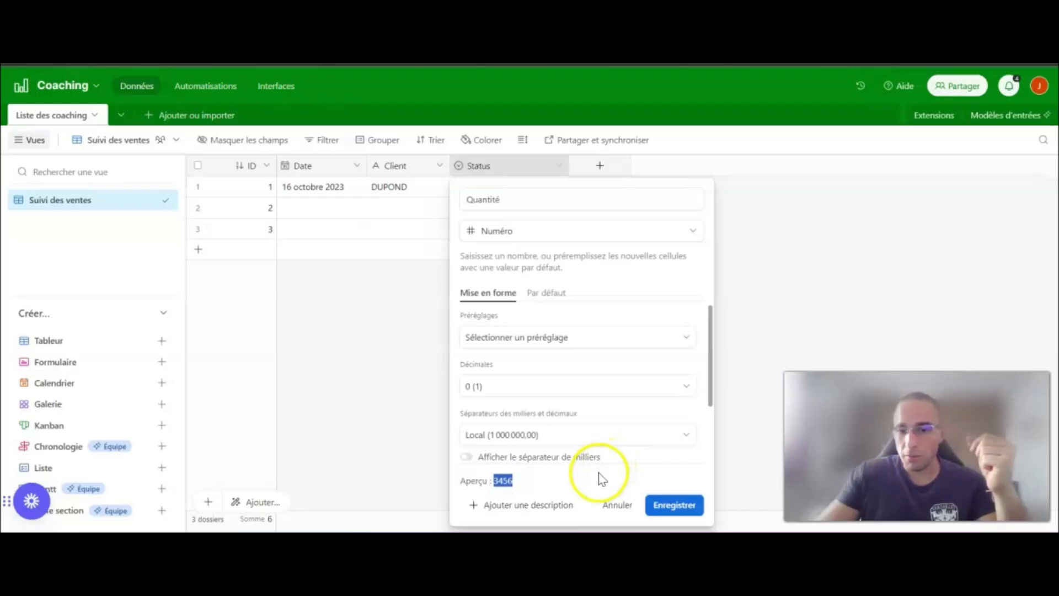
left_click(568, 383)
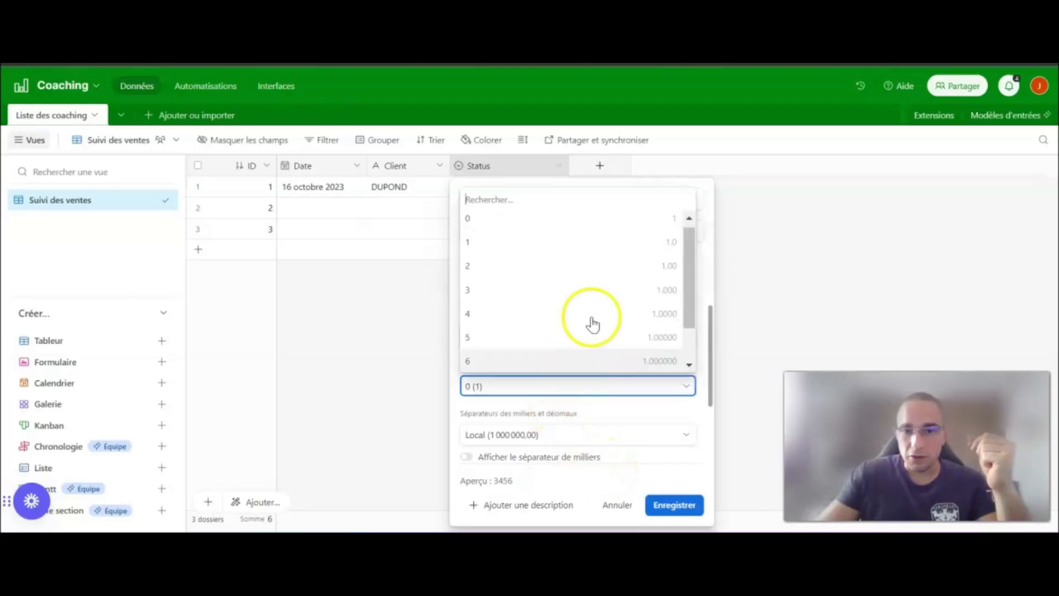
left_click(618, 275)
left_click(516, 481)
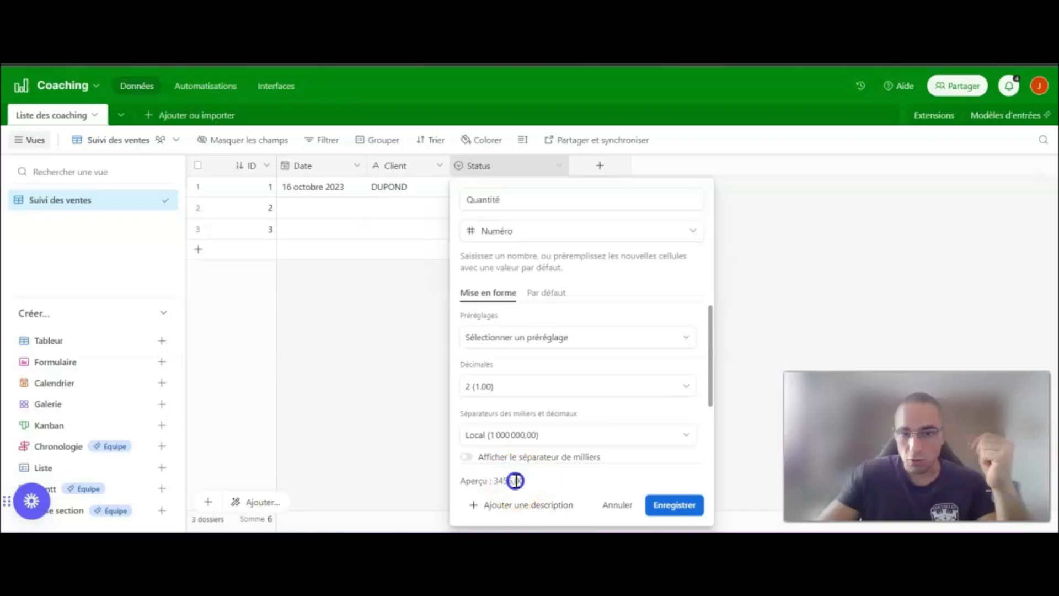
left_click(540, 384)
left_click(615, 223)
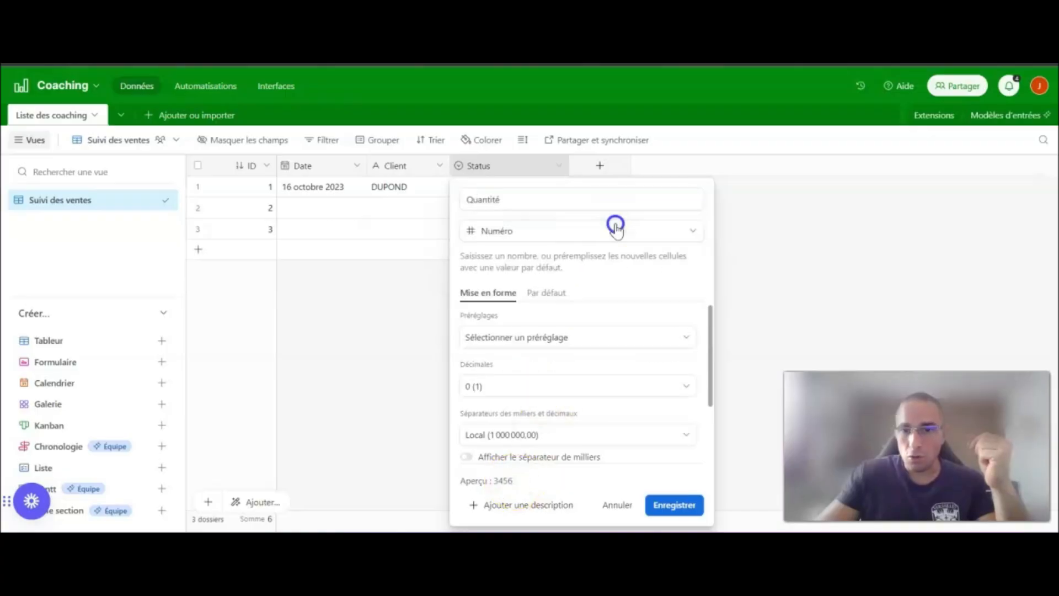
left_click(674, 506)
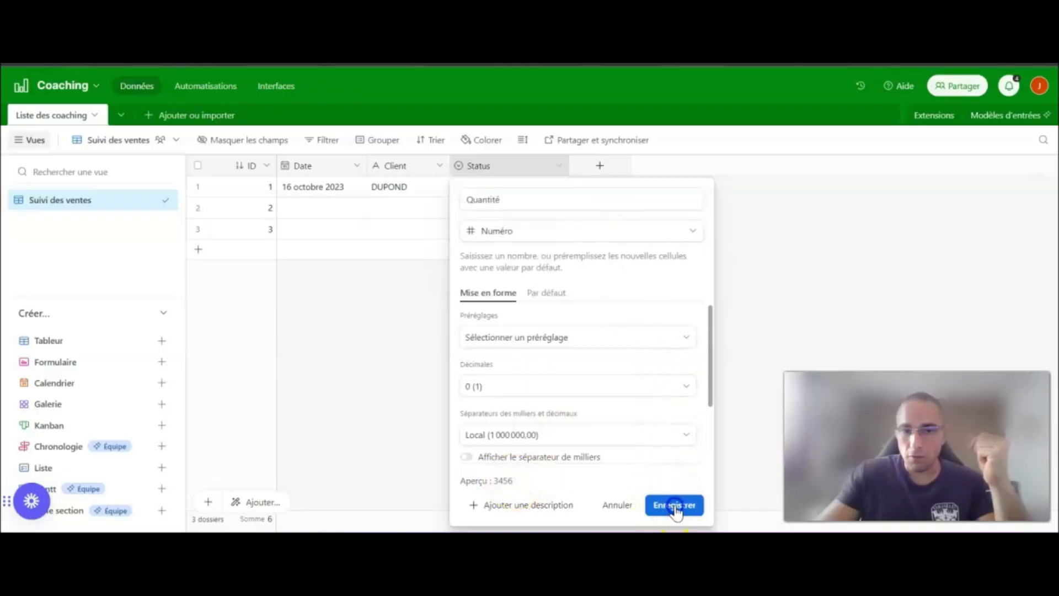
Step: Enter 2 as the Quantité of the first record and narrow the Quantité column
double_click(500, 186)
type("2")
left_click(605, 281)
left_click_drag(568, 166, 519, 165)
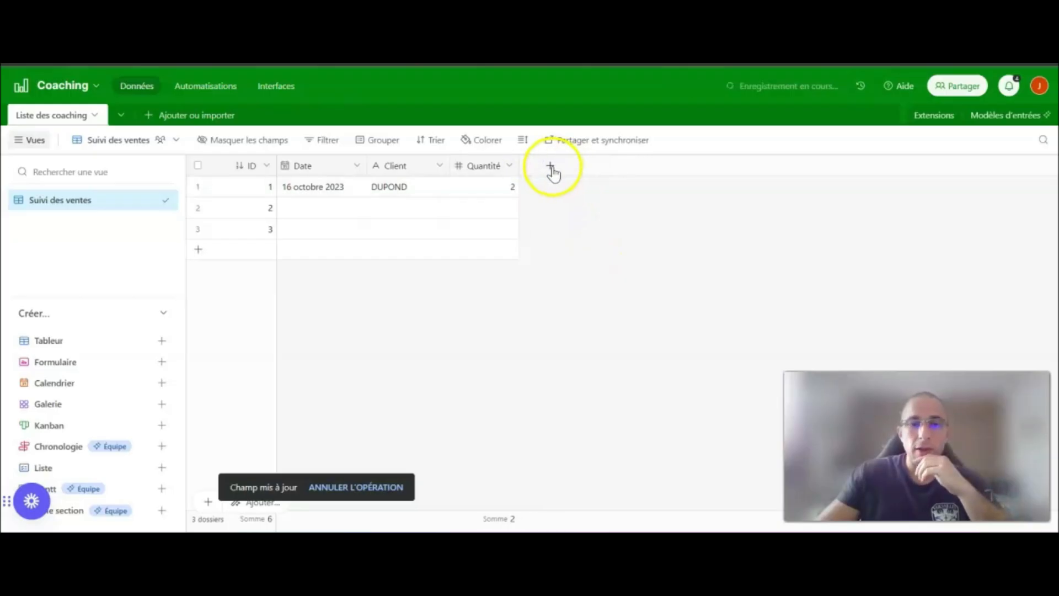
Step: Add a new field named Montant H.T. (horaire) after Quantité, with the field type Devise
left_click(551, 168)
type("Mont")
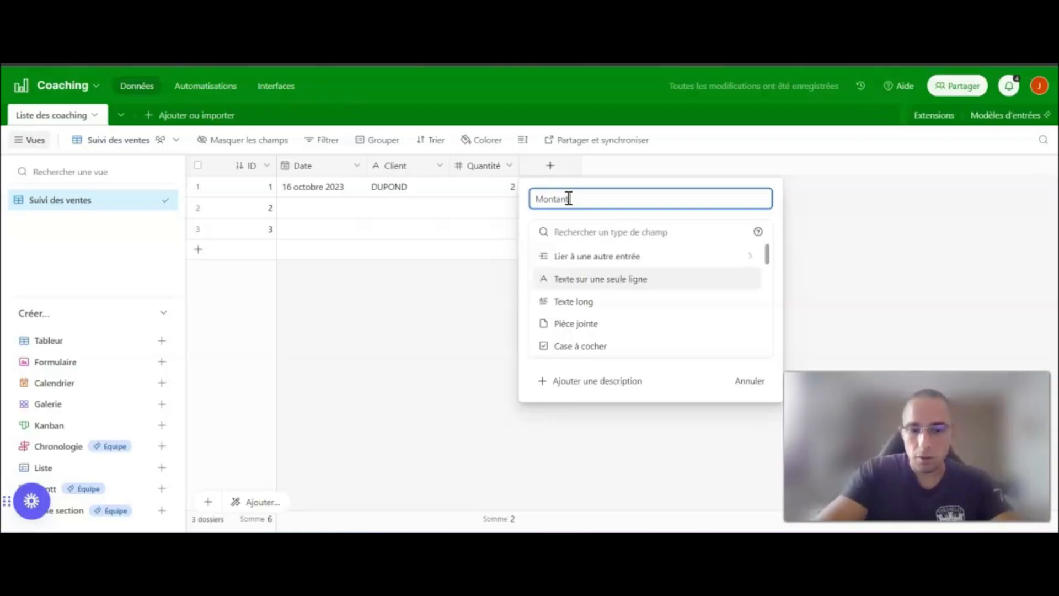
type("ant H.T. (horaire")
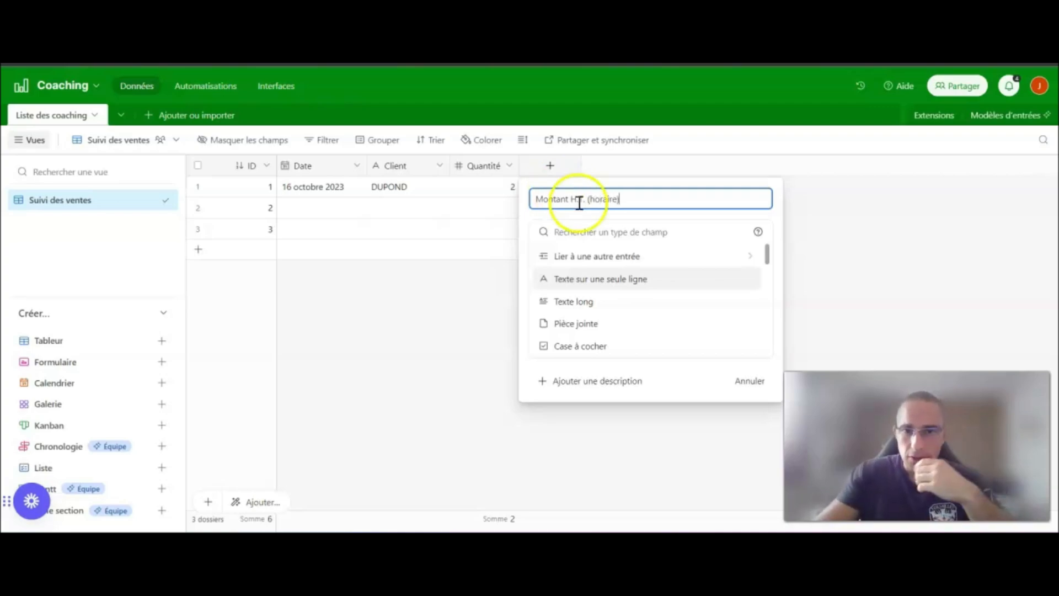
scroll(618, 312, "down", 2)
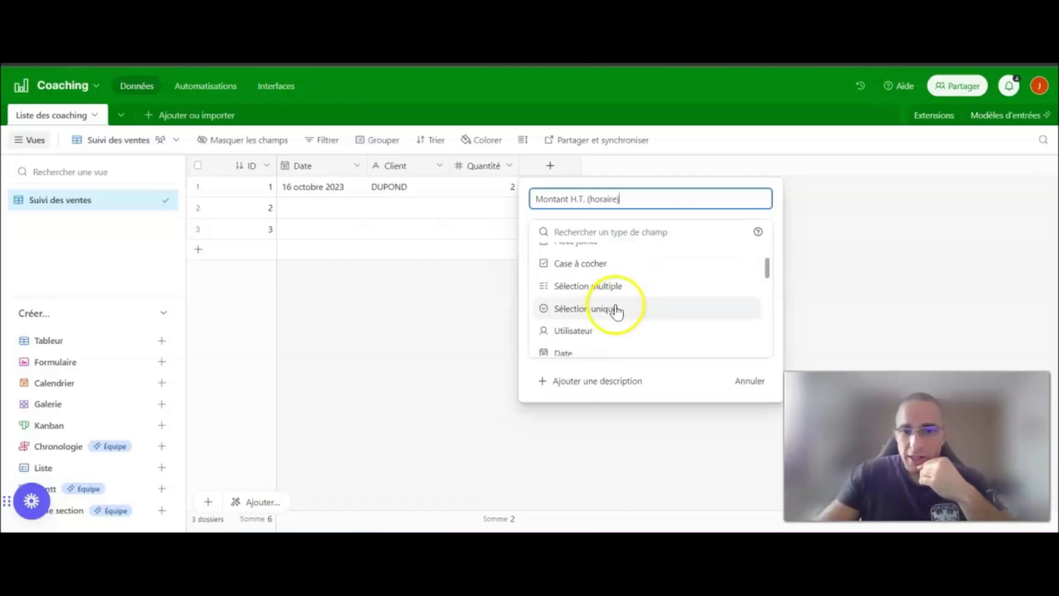
scroll(607, 319, "down", 1)
scroll(608, 320, "down", 2)
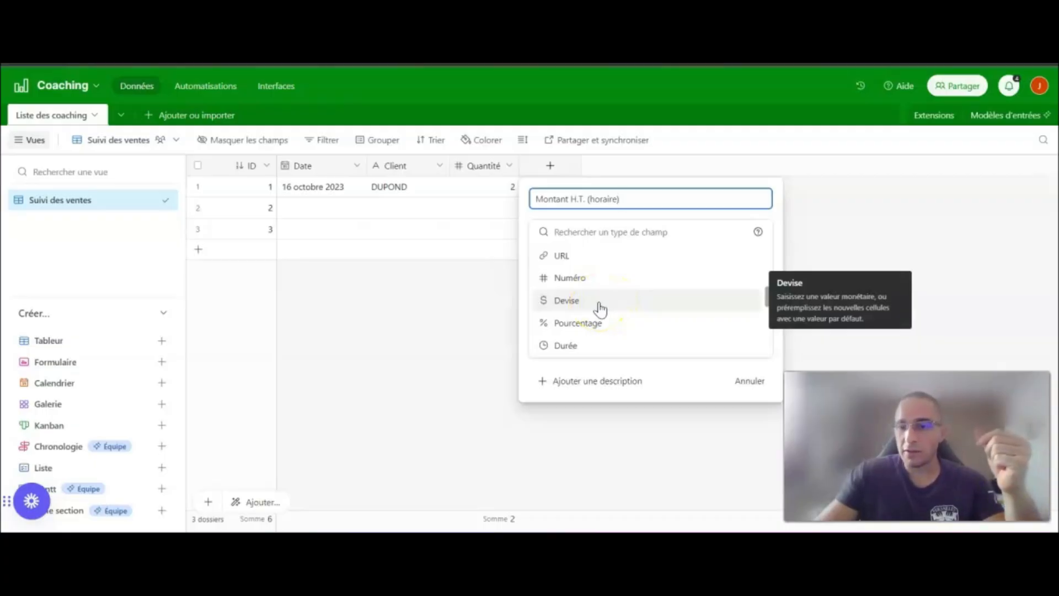
left_click(600, 309)
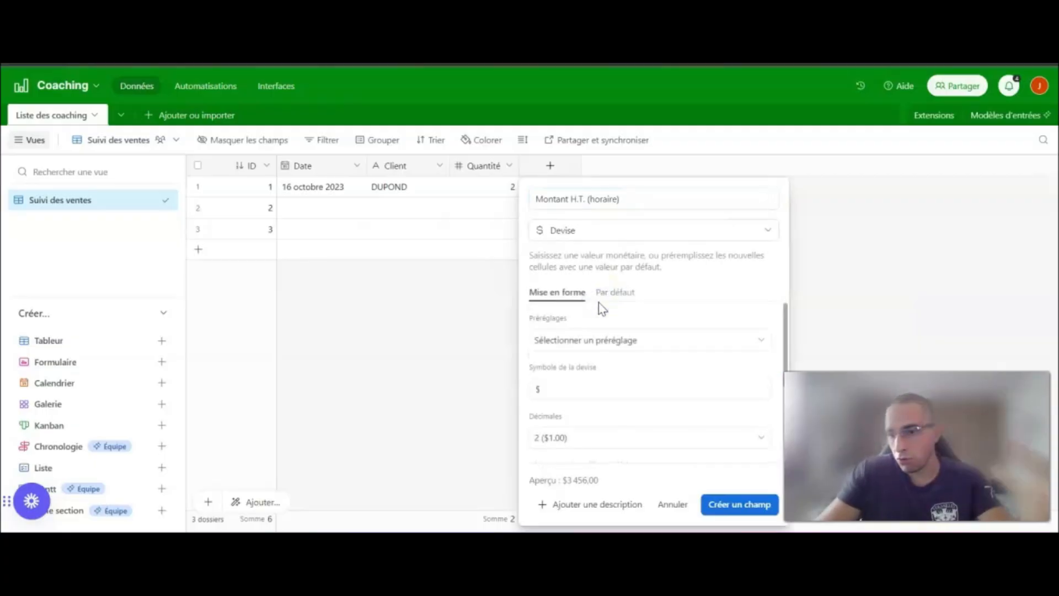
Step: Set the Montant H.T. (horaire) currency symbol to € with 2 decimals and create the field
left_click(562, 388)
left_click_drag(562, 388, 532, 386)
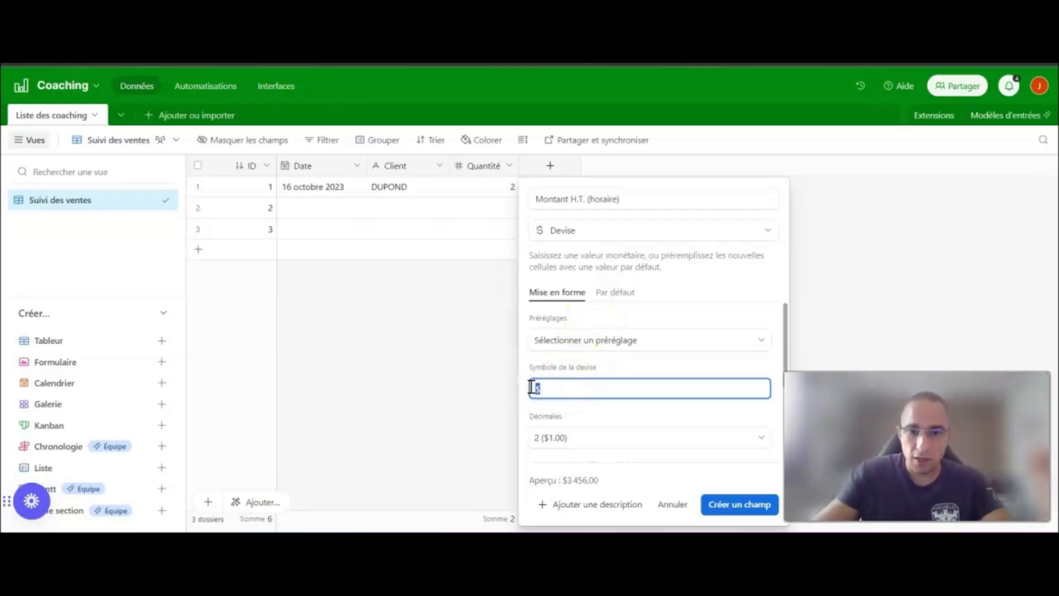
type("€")
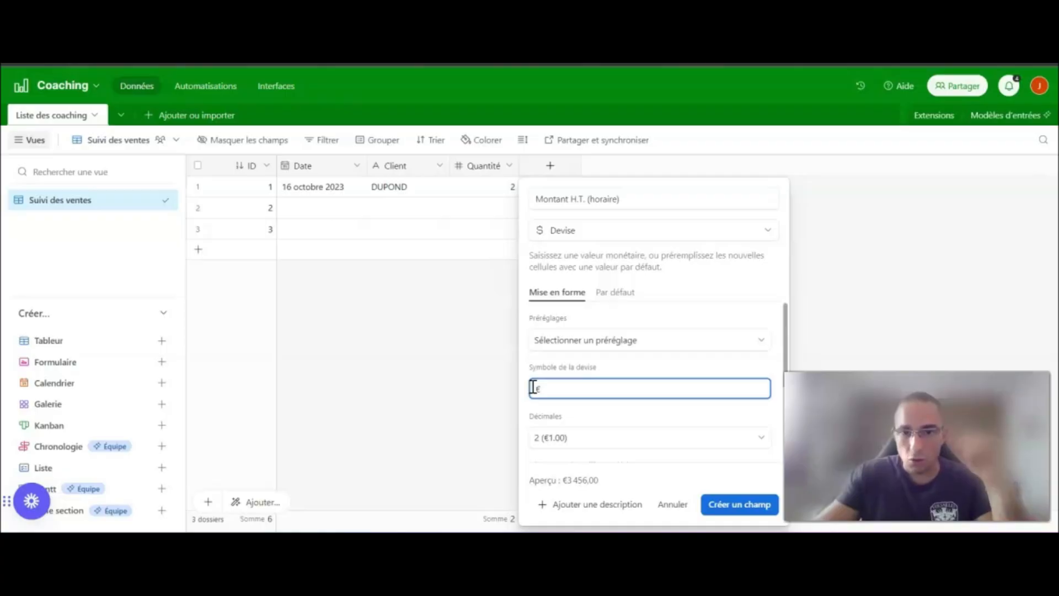
left_click(580, 438)
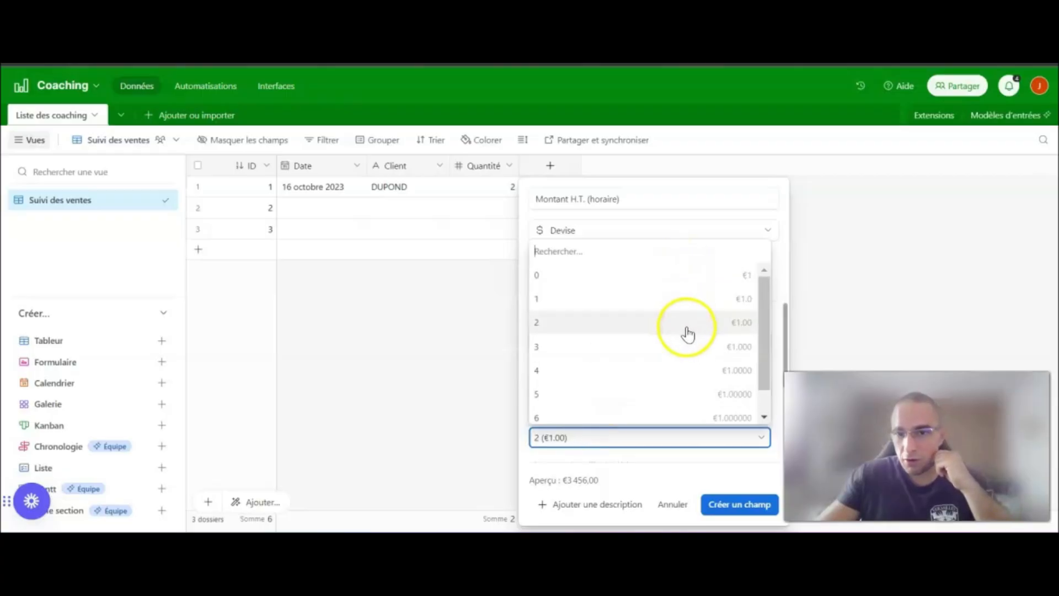
scroll(690, 411, "down", 1)
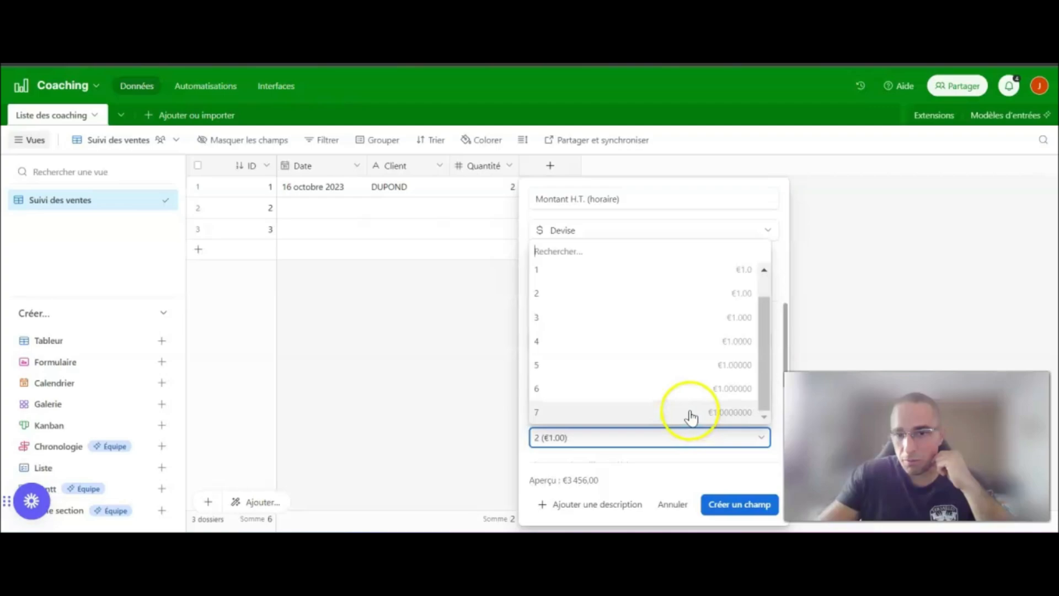
scroll(692, 411, "up", 1)
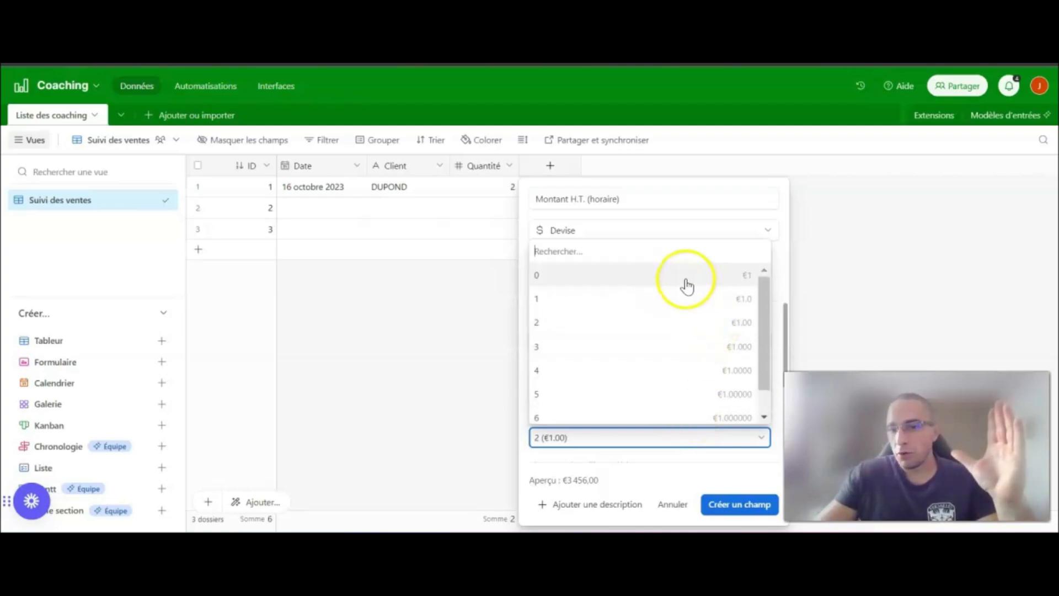
left_click(713, 325)
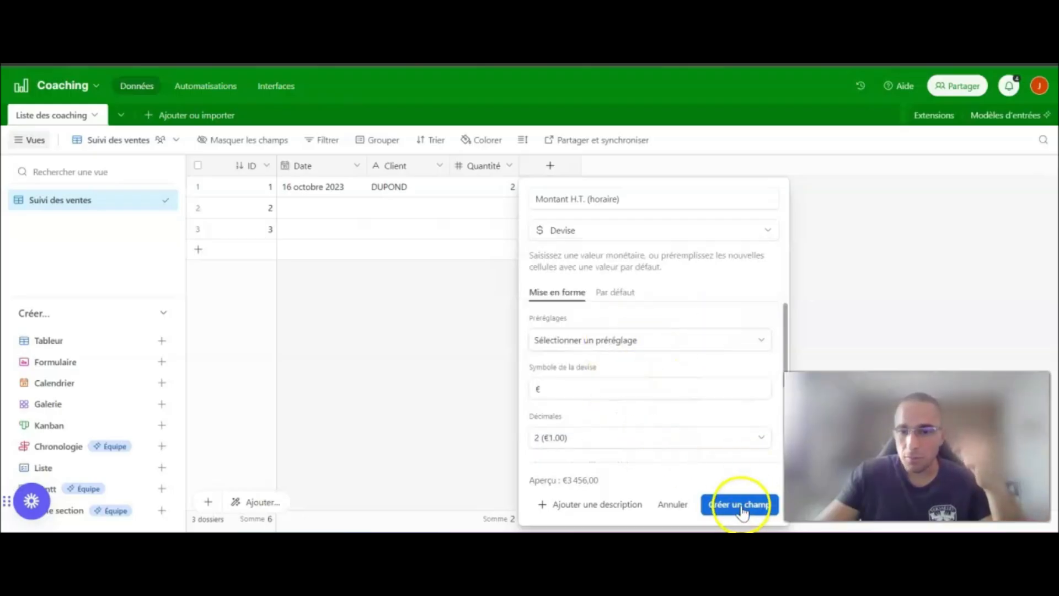
left_click_drag(603, 483, 525, 485)
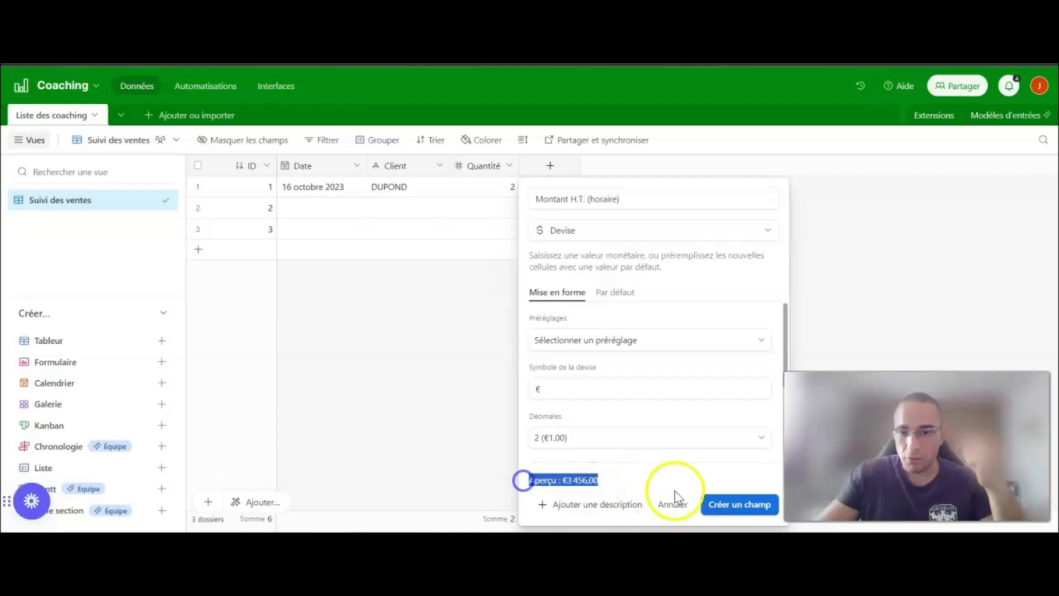
left_click(738, 504)
Step: Enter 50 as the Montant H.T. (horaire) of the first record
double_click(563, 191)
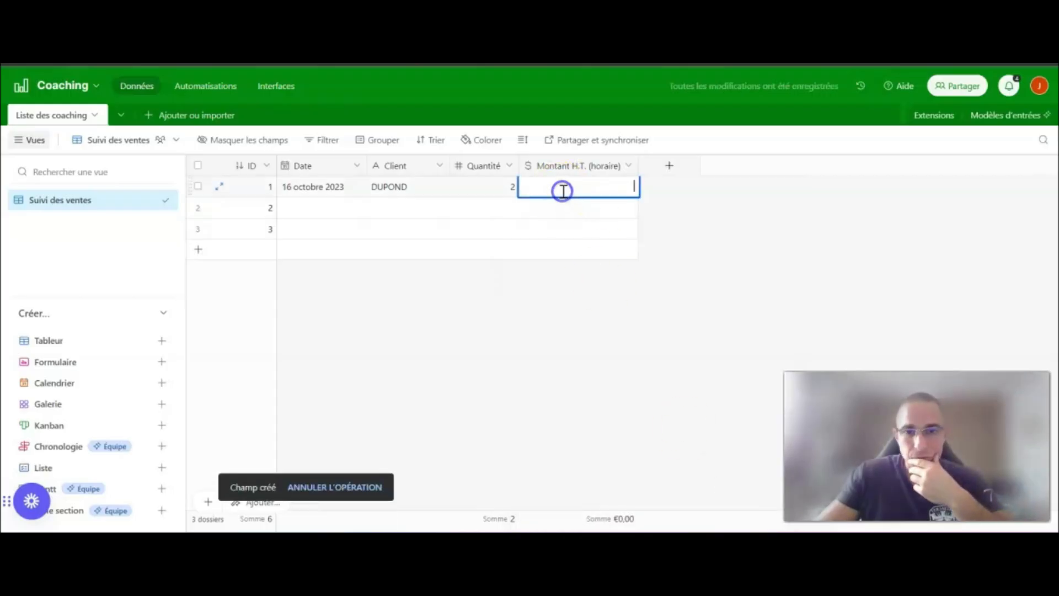
type("50")
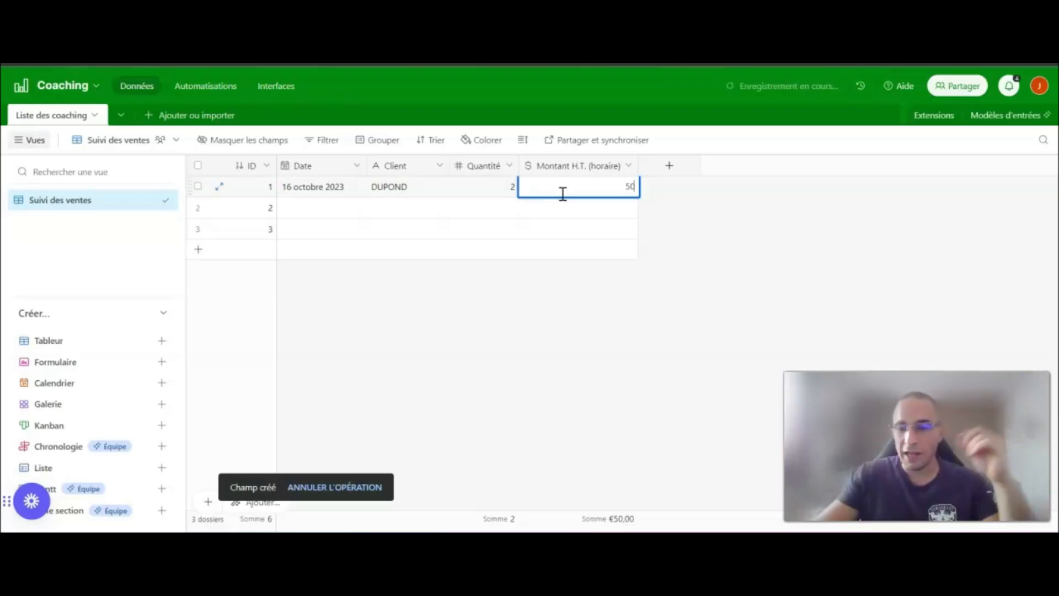
left_click(706, 319)
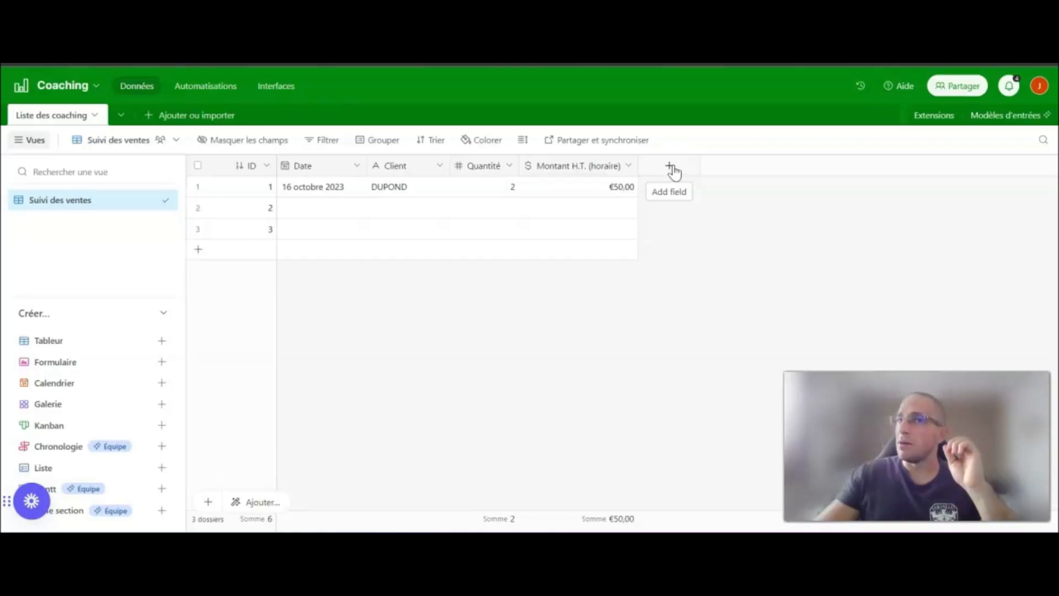
Step: Add a new field named Montant H.T. (total) after the hourly amount, with the field type Devise
left_click(674, 166)
left_click(716, 197)
type("Montant total H.T.")
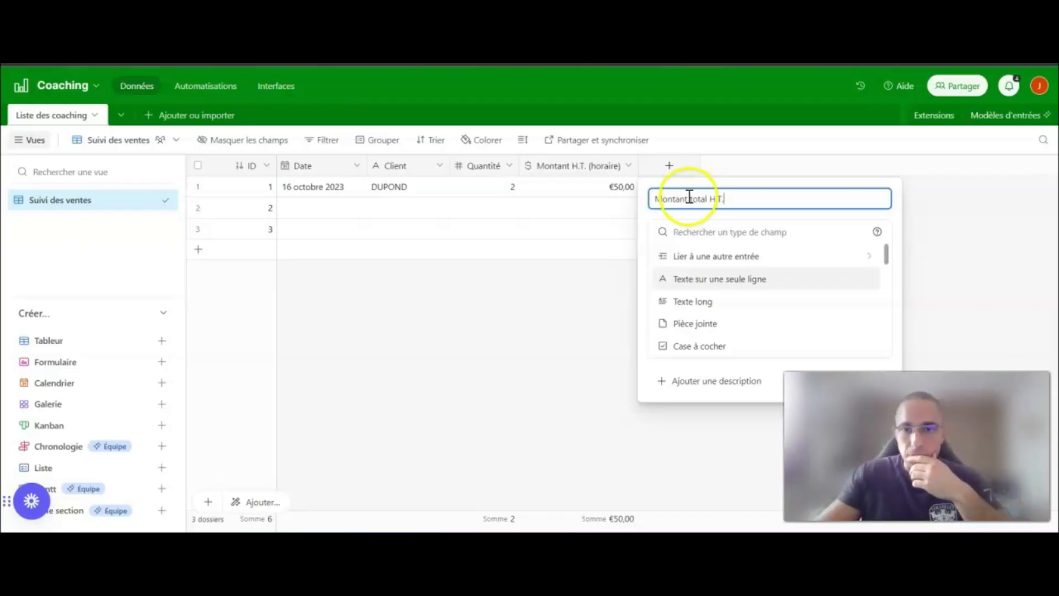
double_click(698, 198)
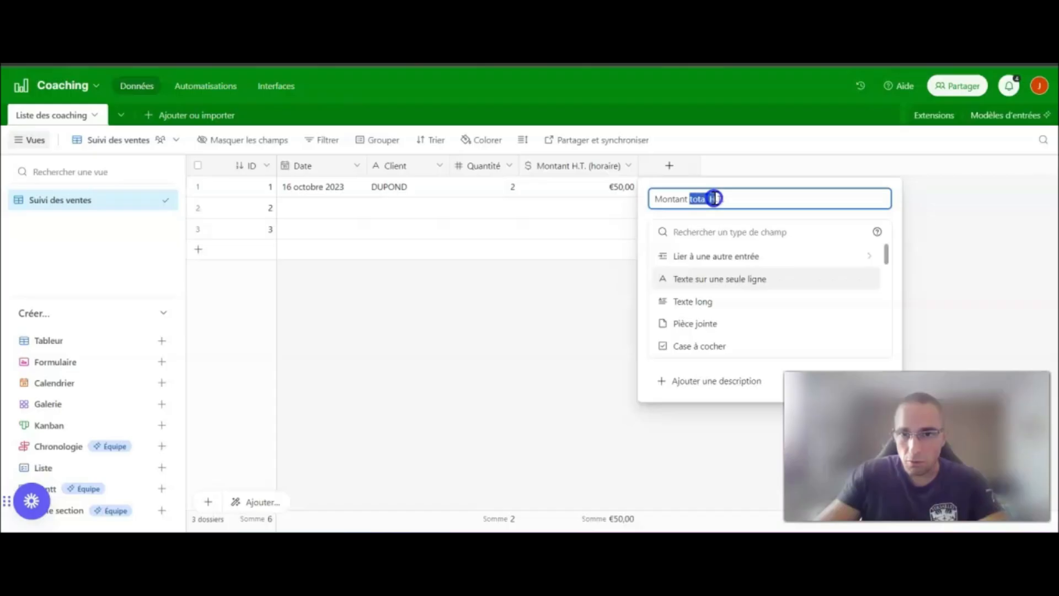
key("BackSpace")
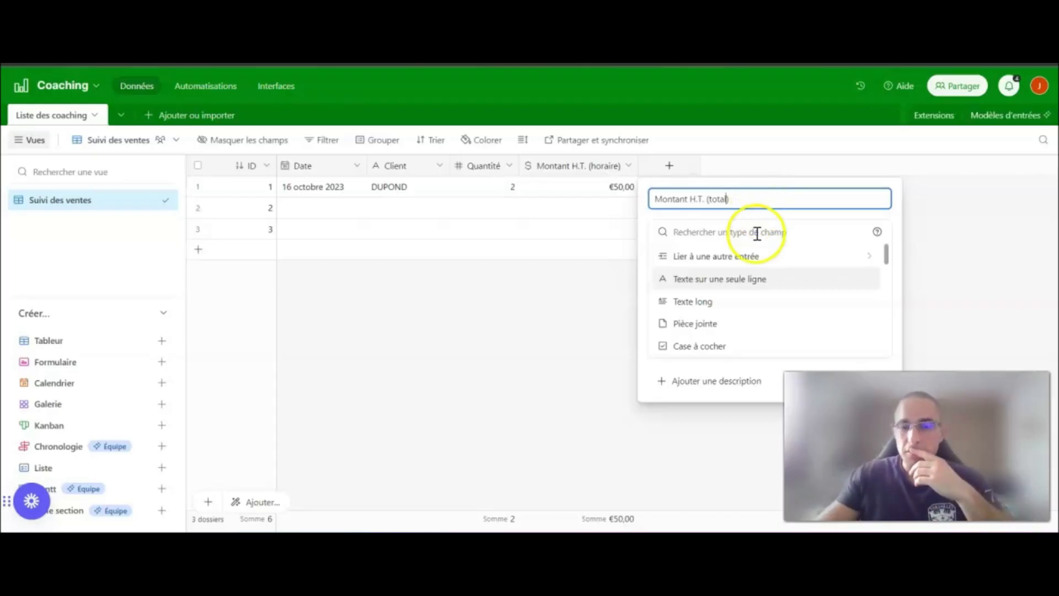
scroll(720, 313, "down", 4)
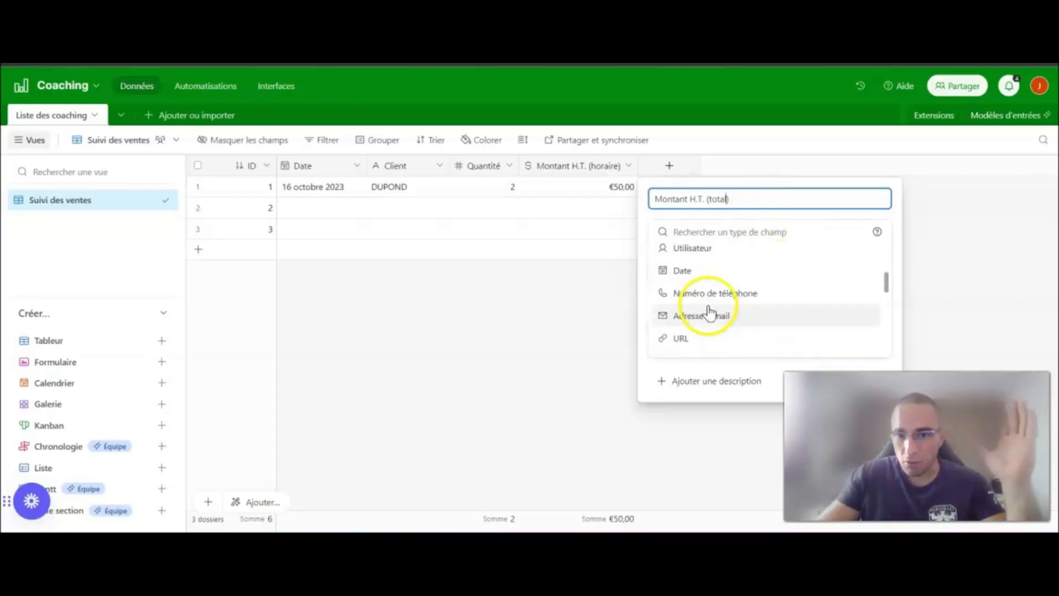
scroll(712, 287, "down", 2)
left_click(694, 303)
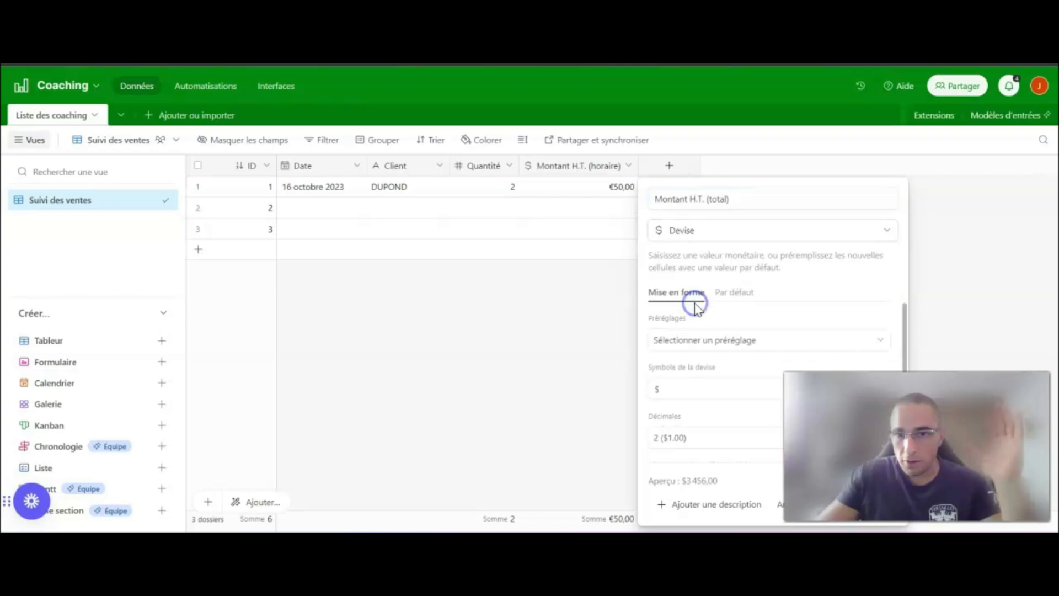
Step: Set the Montant H.T. (total) currency symbol to € and create the field
left_click_drag(702, 390, 640, 392)
type("€")
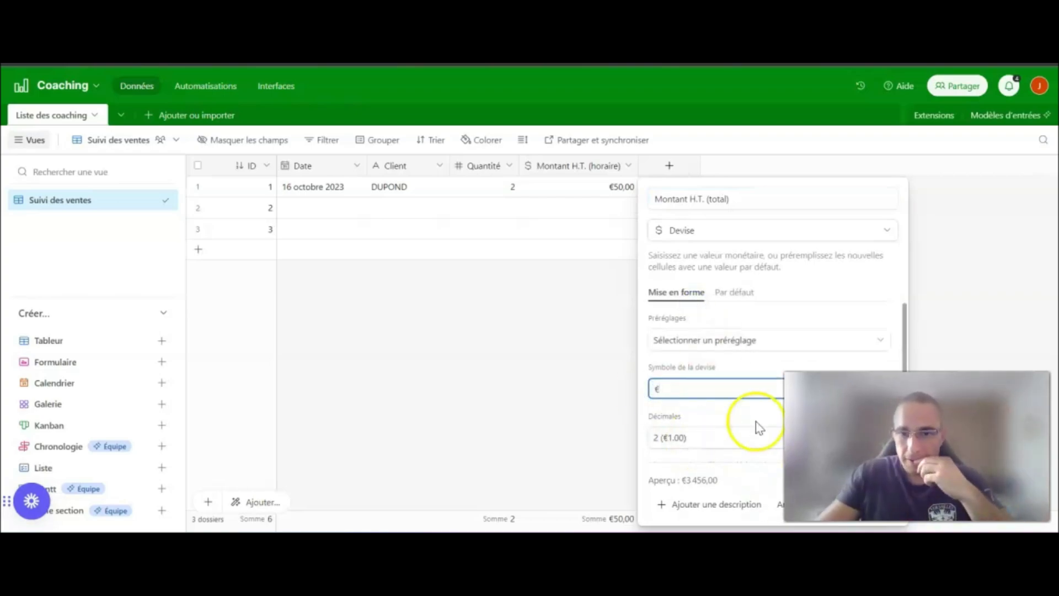
left_click(529, 364)
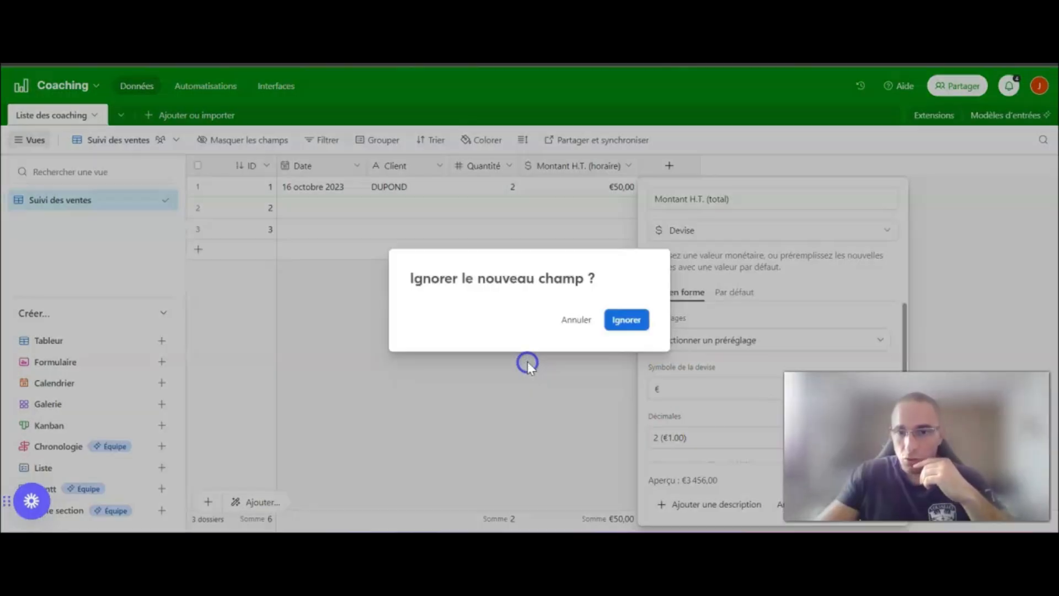
left_click(584, 325)
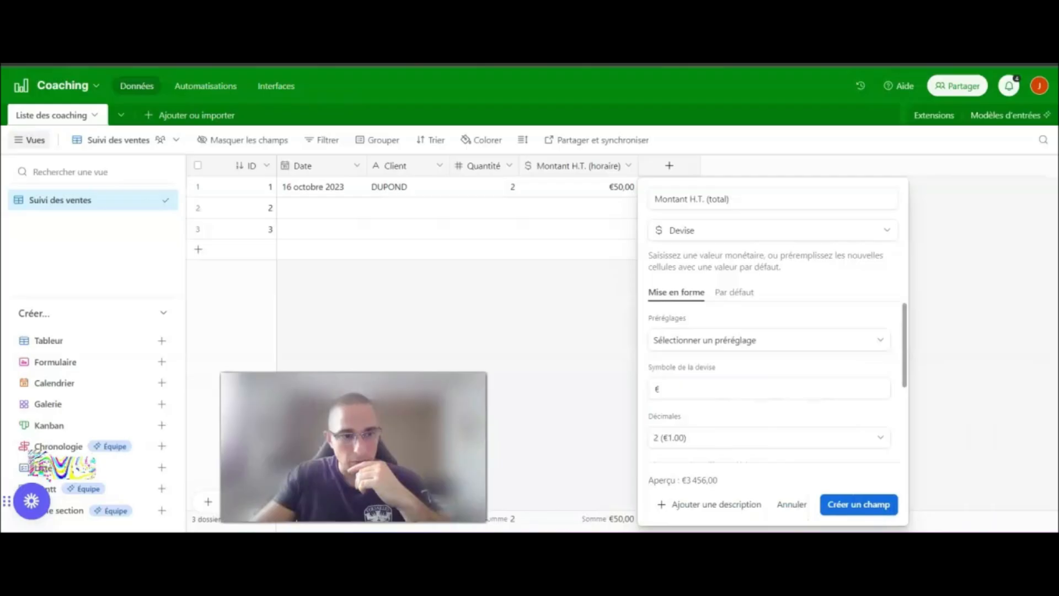
left_click(862, 503)
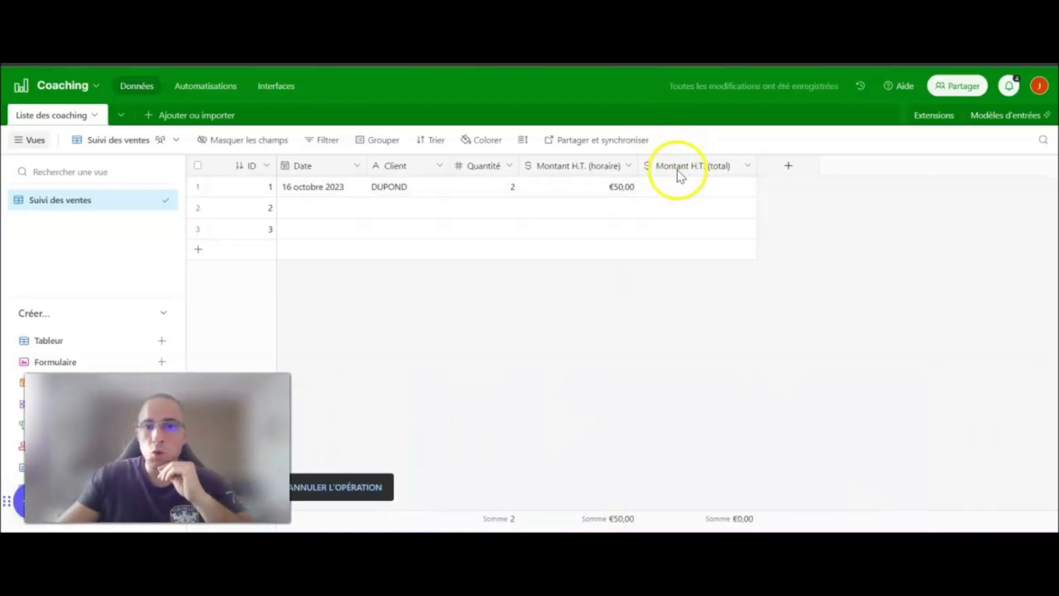
Step: Enter 100 as the Montant H.T. (total) of the first record and slightly narrow that column
left_click(700, 187)
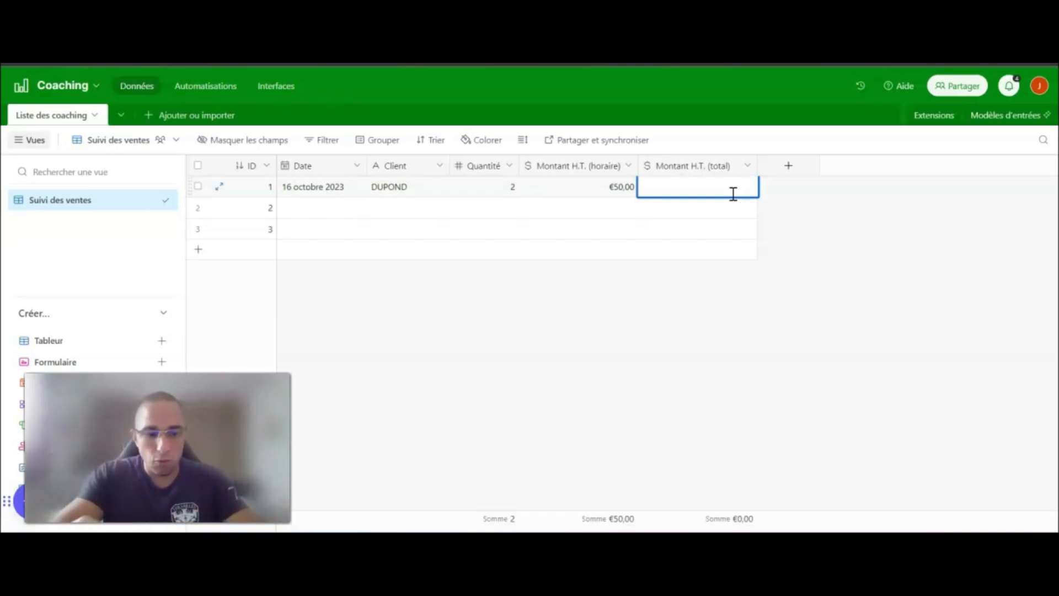
type("100")
key("Return")
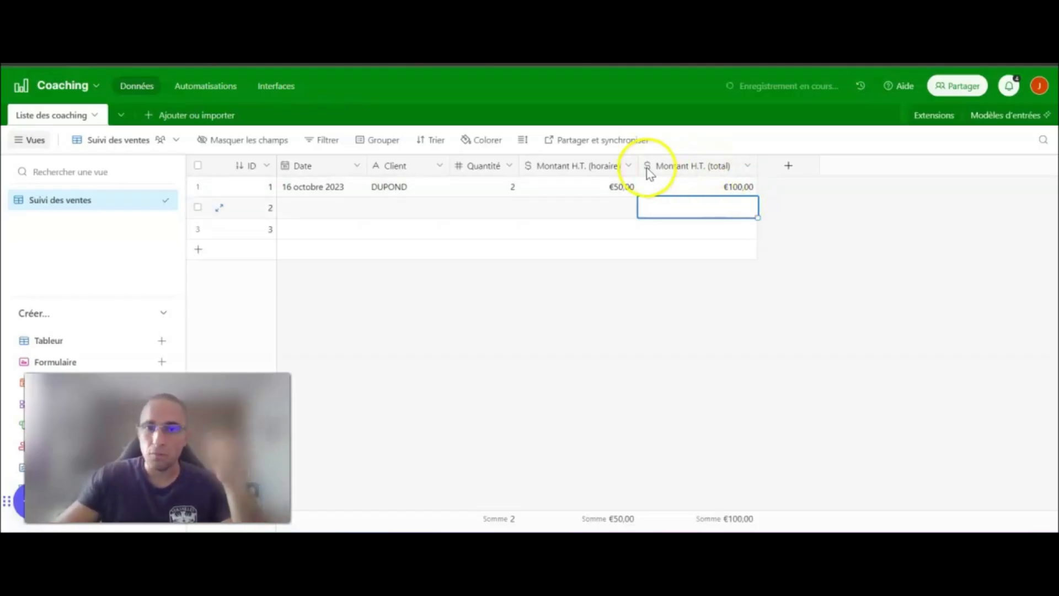
left_click_drag(635, 165, 640, 165)
left_click_drag(759, 165, 749, 165)
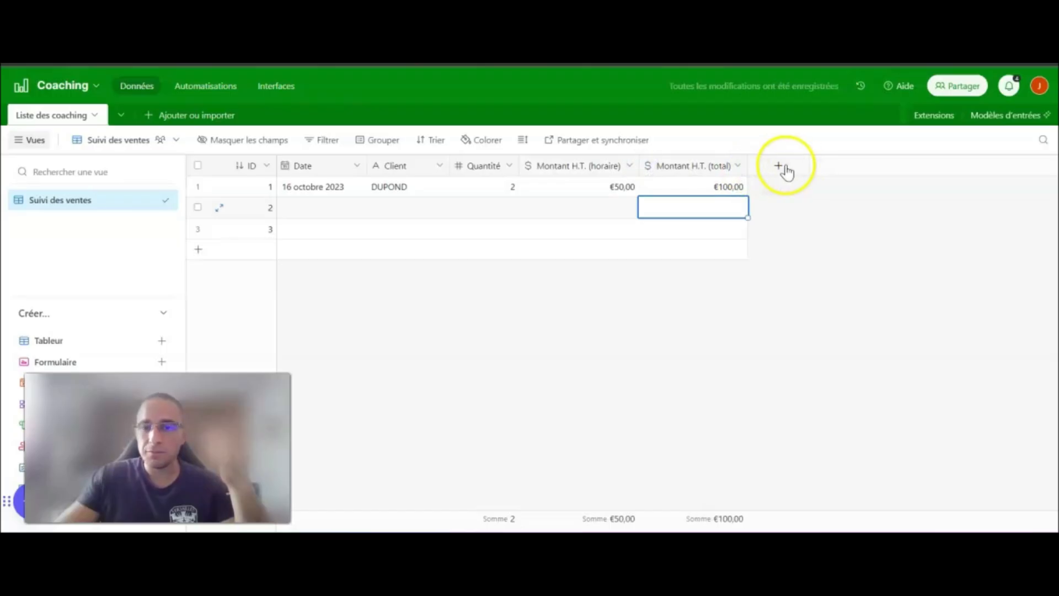
Step: Add a new field named Montant T.V.A. after the total H.T. amount, with the field type Devise
left_click(785, 167)
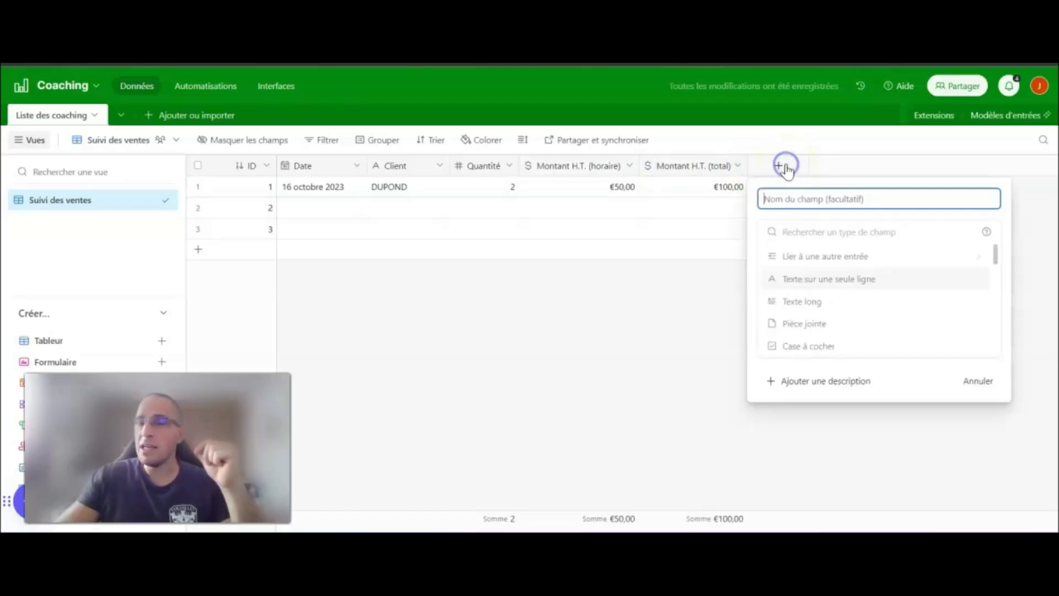
type("Montant T.V")
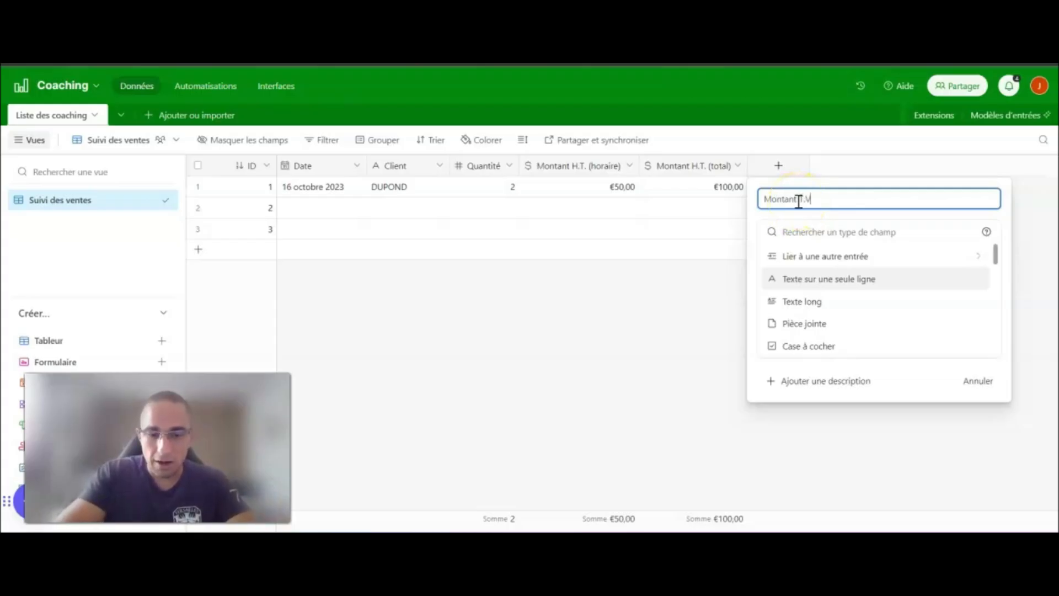
type(".A.")
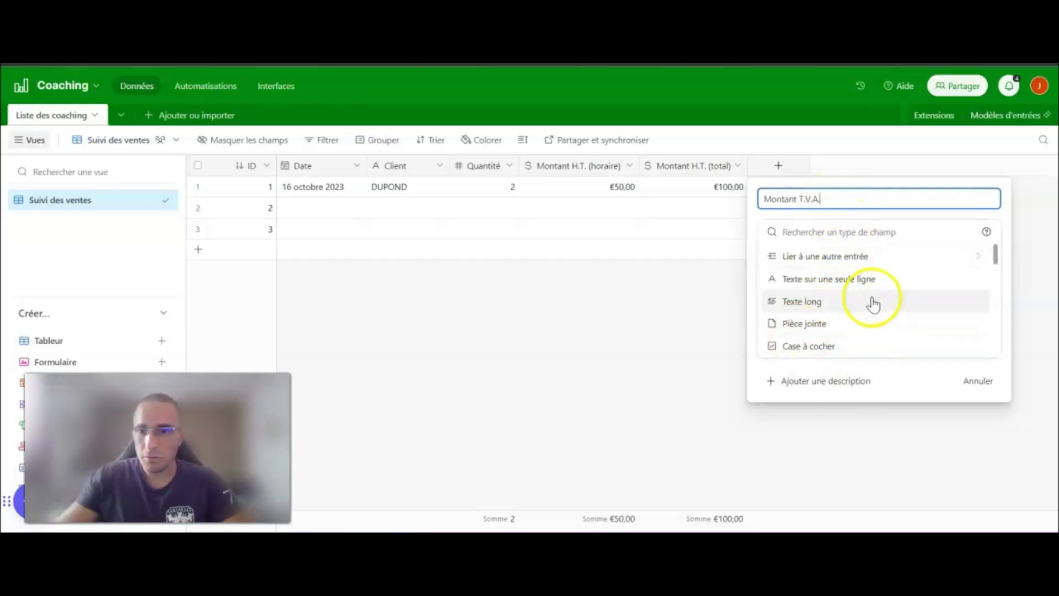
scroll(869, 305, "down", 2)
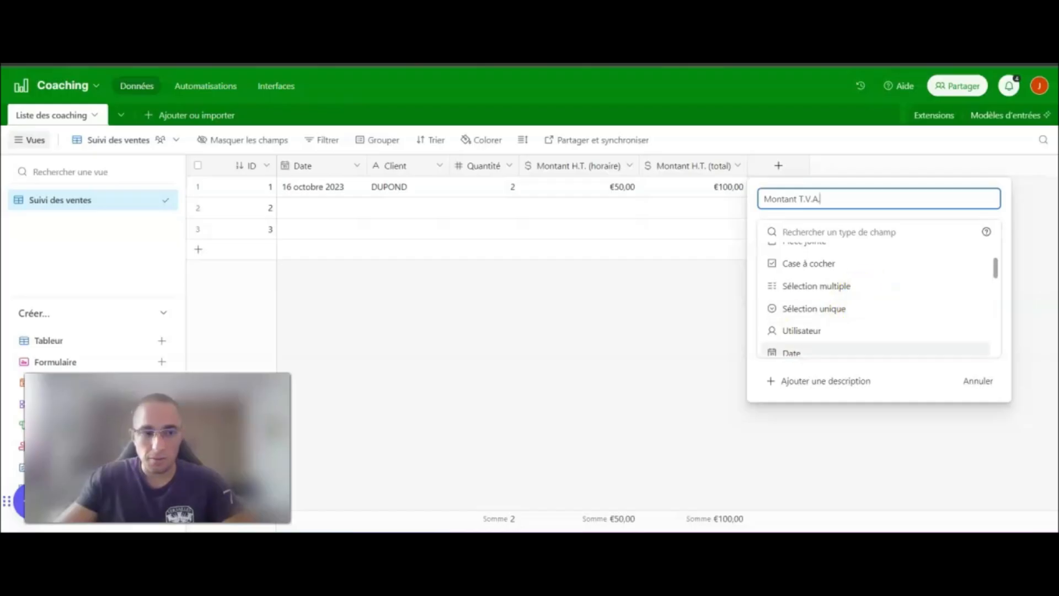
scroll(844, 307, "down", 2)
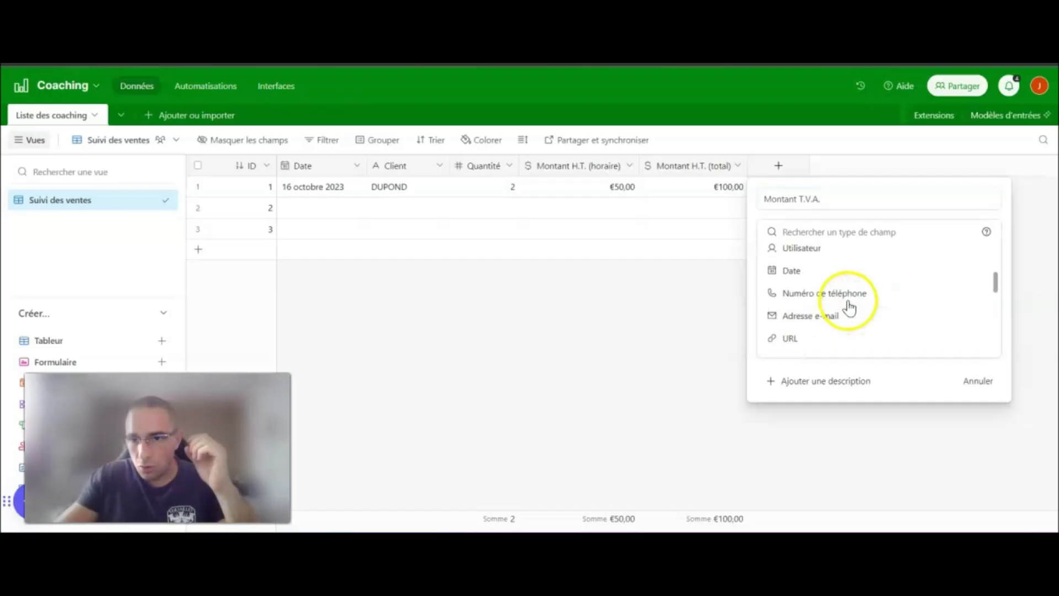
scroll(850, 307, "up", 4)
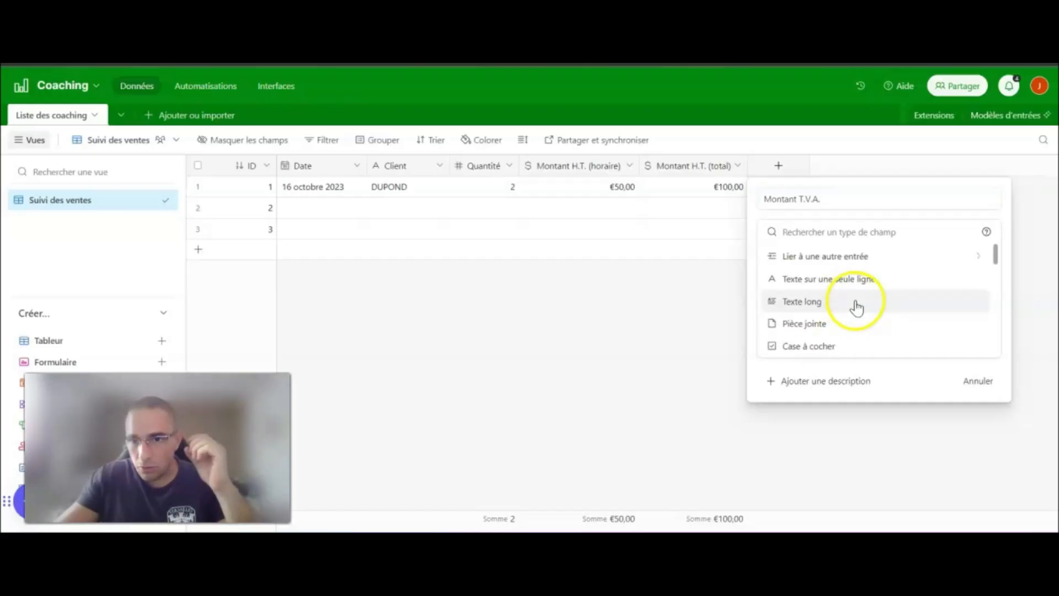
scroll(857, 308, "down", 5)
left_click(832, 305)
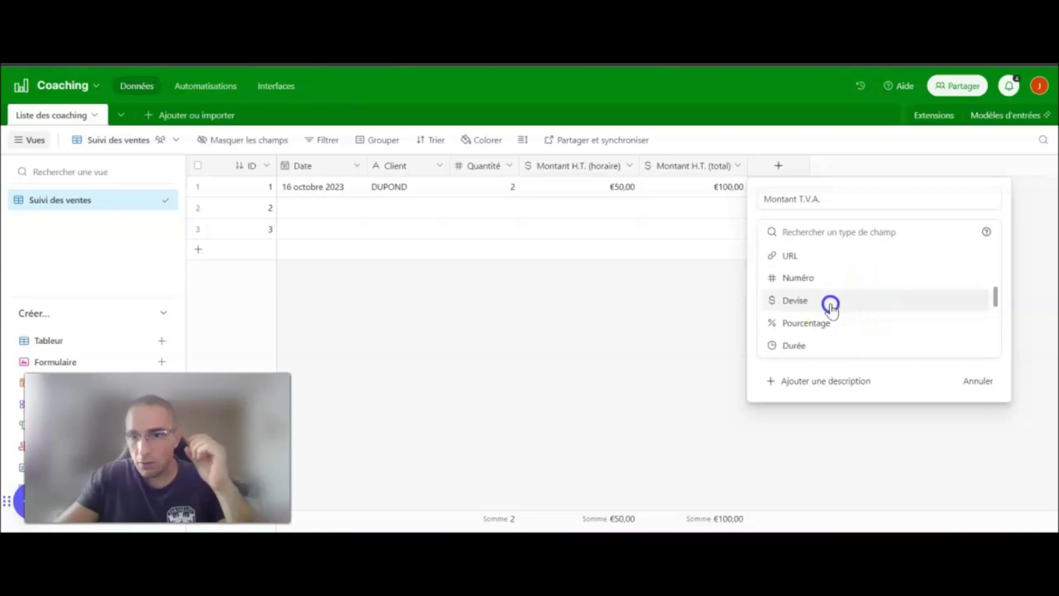
Step: Set the Montant T.V.A. currency symbol to € and create the field
left_click_drag(800, 390, 746, 395)
type("€")
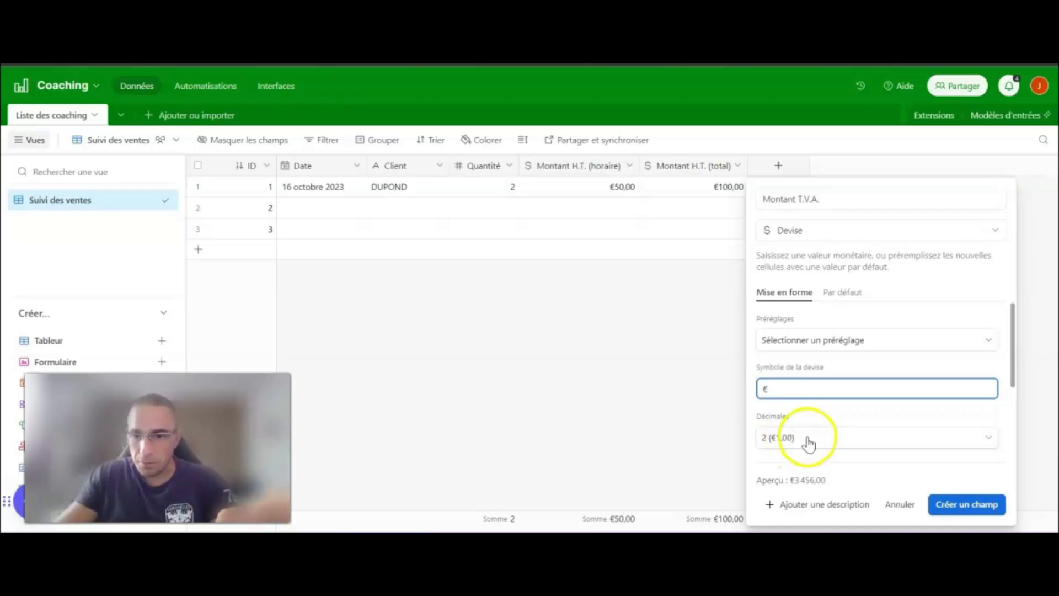
left_click(968, 504)
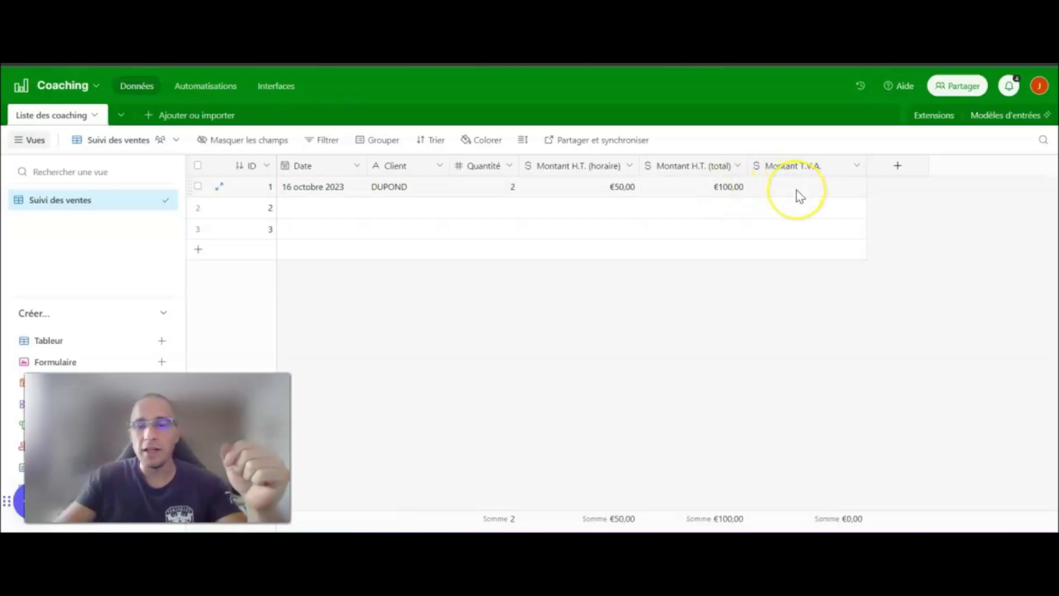
Step: Enter 20 as the Montant T.V.A. of the first record and slightly narrow that column
double_click(810, 188)
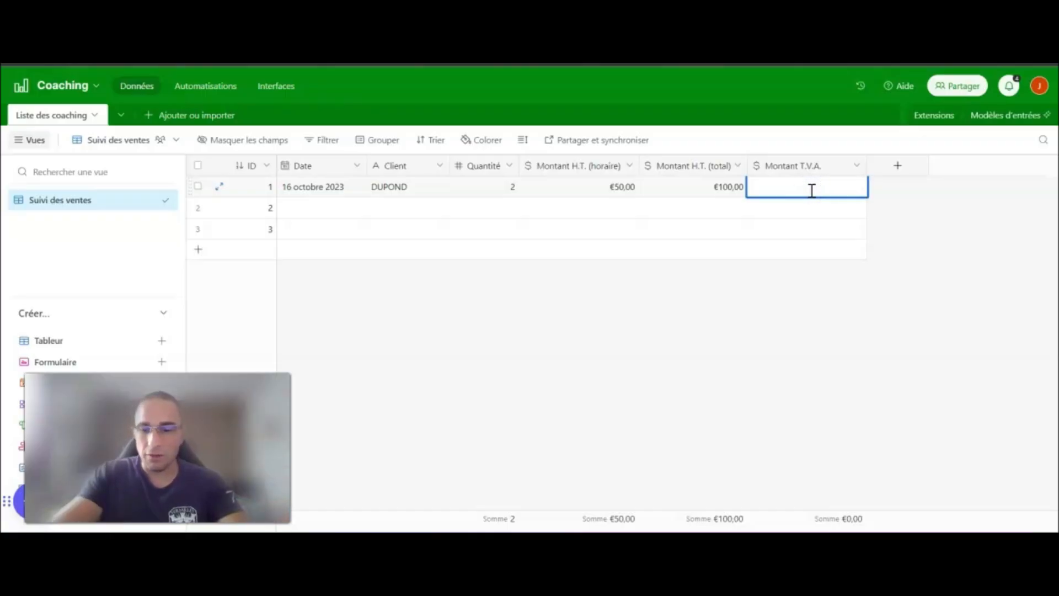
type("20")
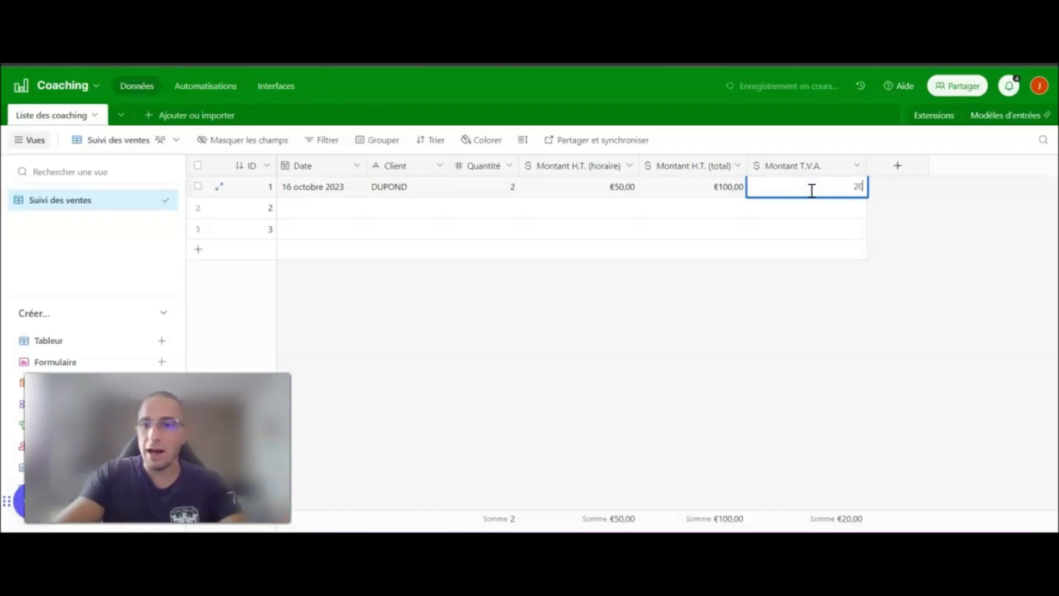
left_click(825, 303)
left_click_drag(866, 164, 839, 163)
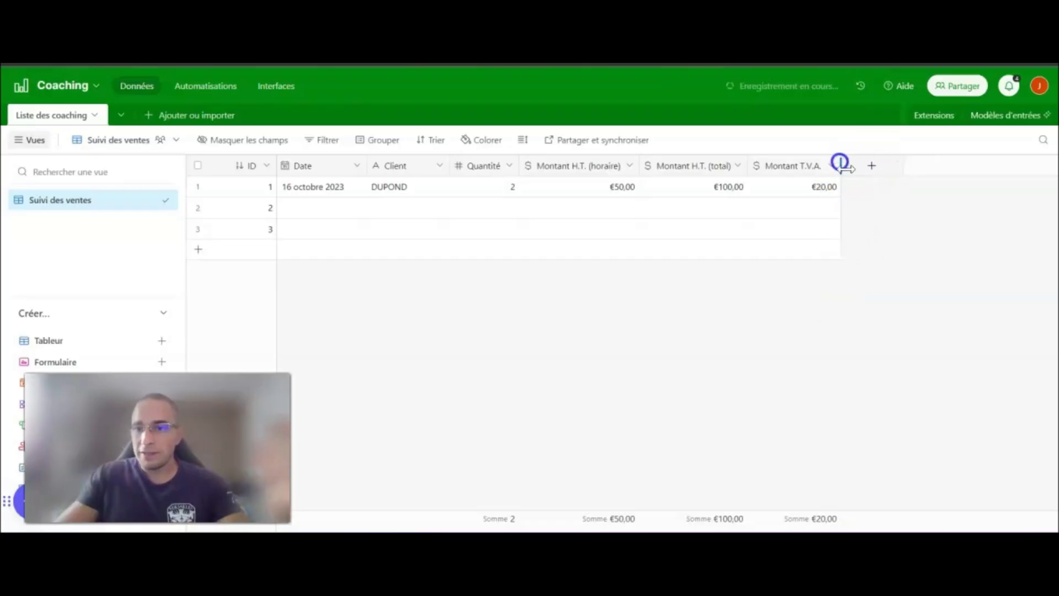
Step: Add a new field named Montant T.T.C. after the T.V.A. amount, with the field type Devise
left_click(876, 172)
type("Mon")
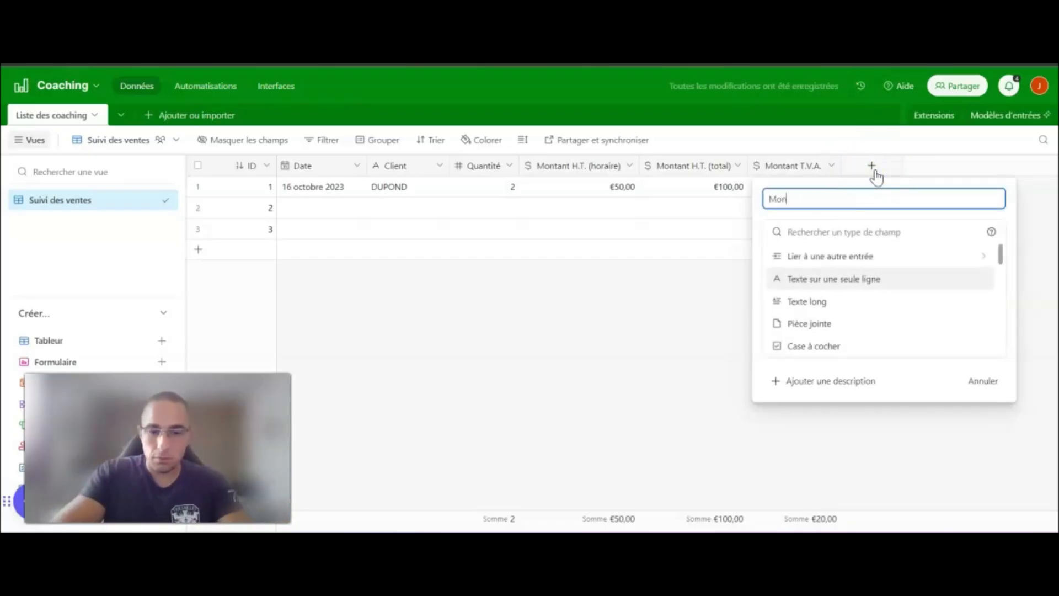
type("tant T.T.C.")
scroll(845, 314, "down", 3)
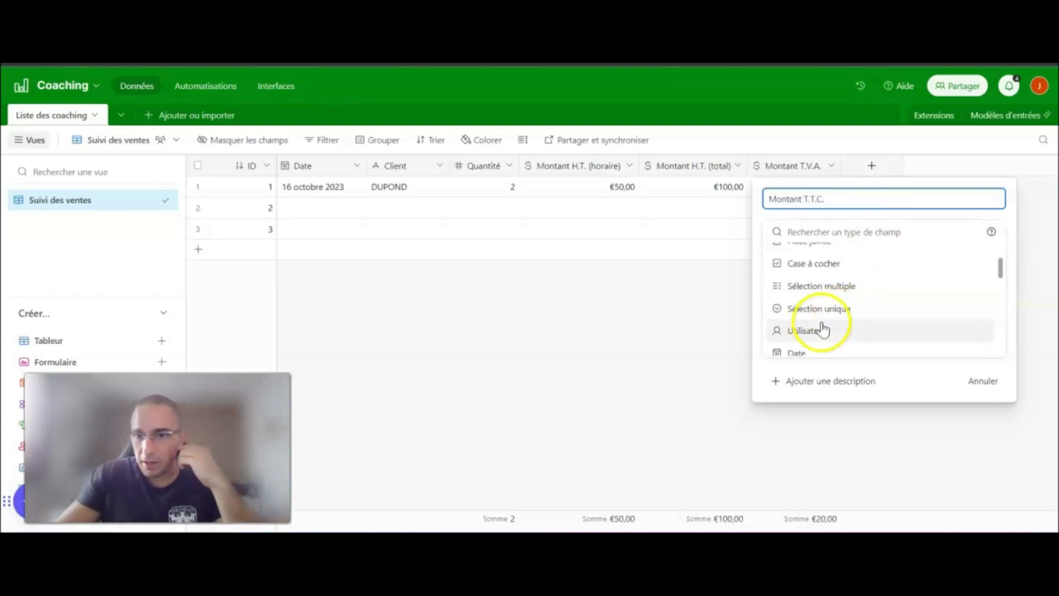
scroll(823, 330, "down", 5)
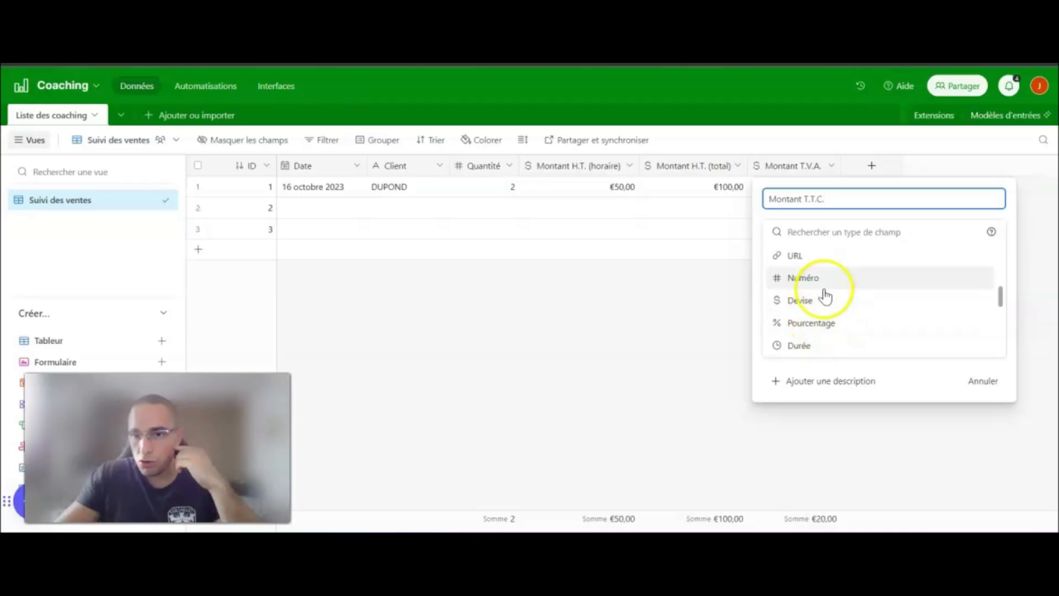
left_click(826, 298)
Step: Set the Montant T.T.C. currency symbol to € and create the field
left_click(764, 389)
left_click(804, 438)
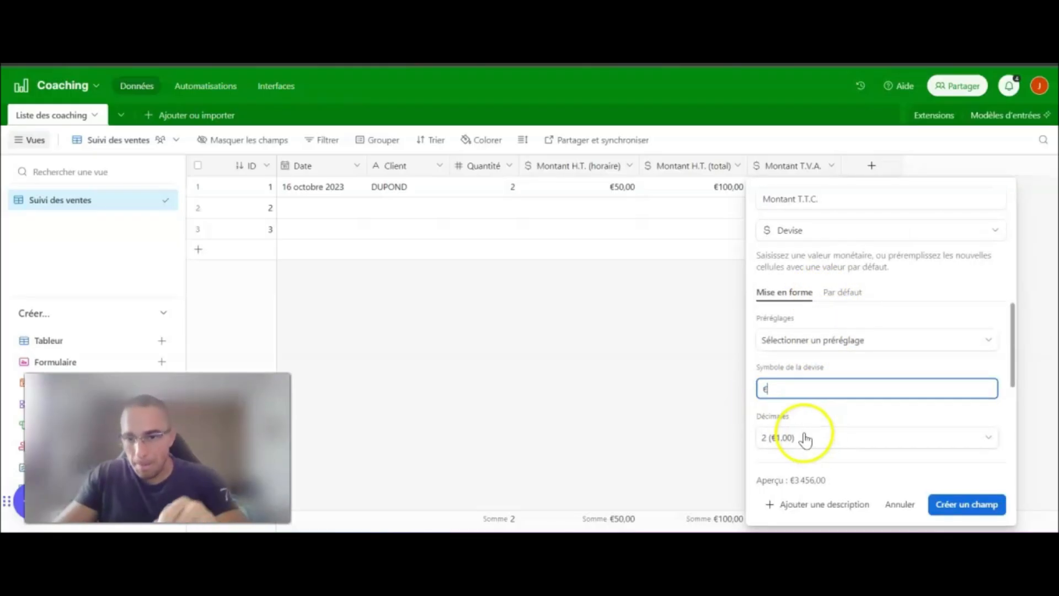
left_click(806, 436)
left_click(979, 513)
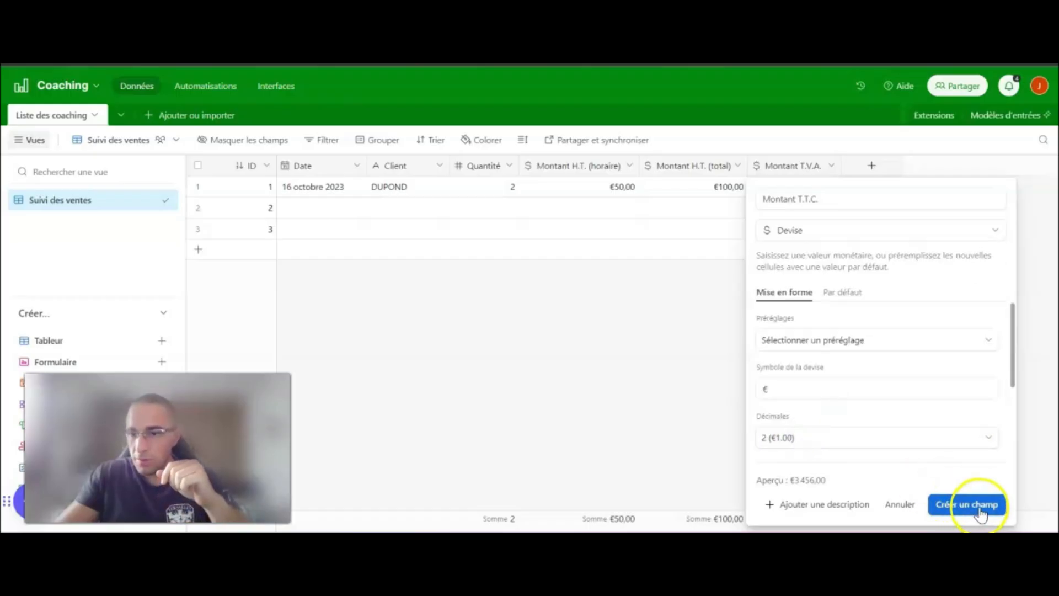
Step: Enter 120 as the Montant T.T.C. of the first record
left_click(918, 187)
left_click(919, 188)
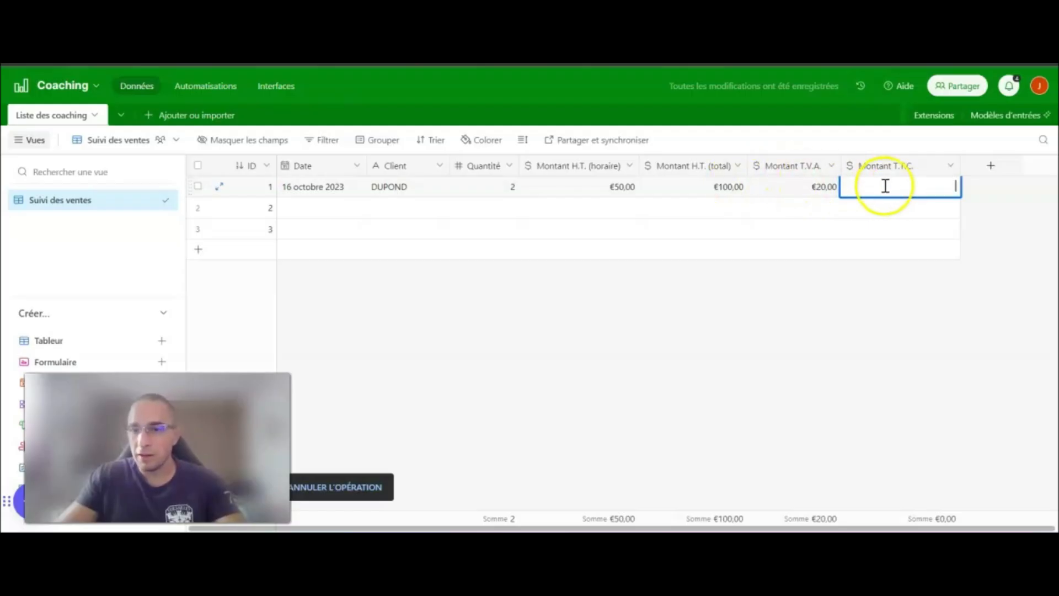
type("120")
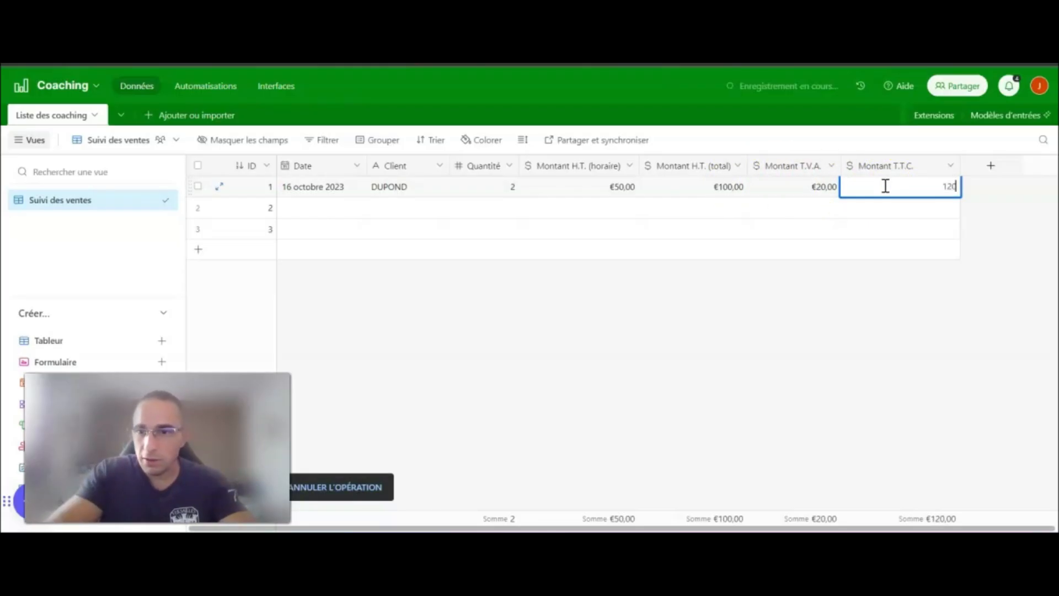
key("Return")
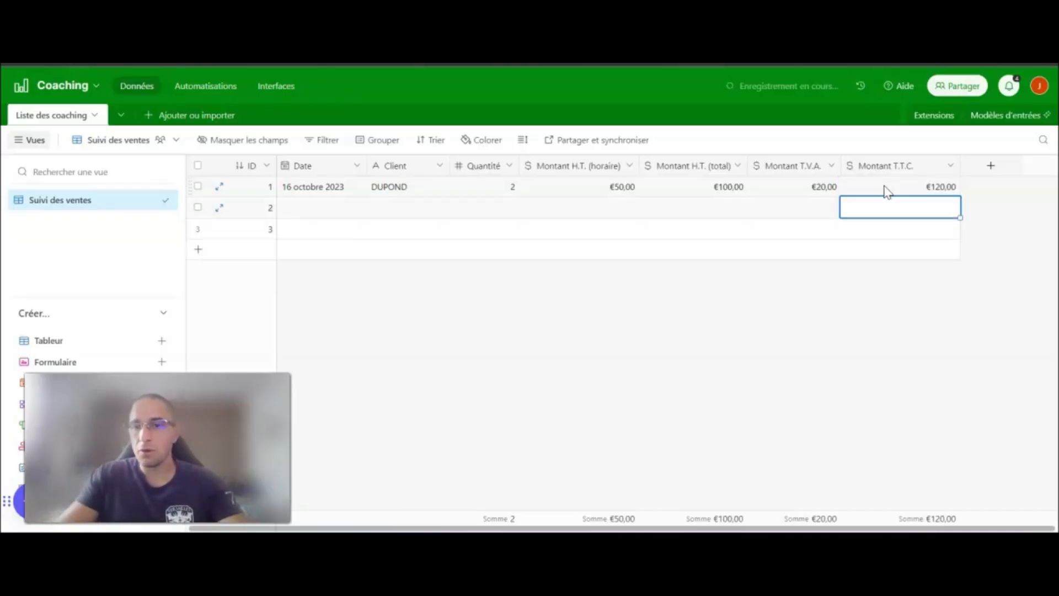
left_click(935, 188)
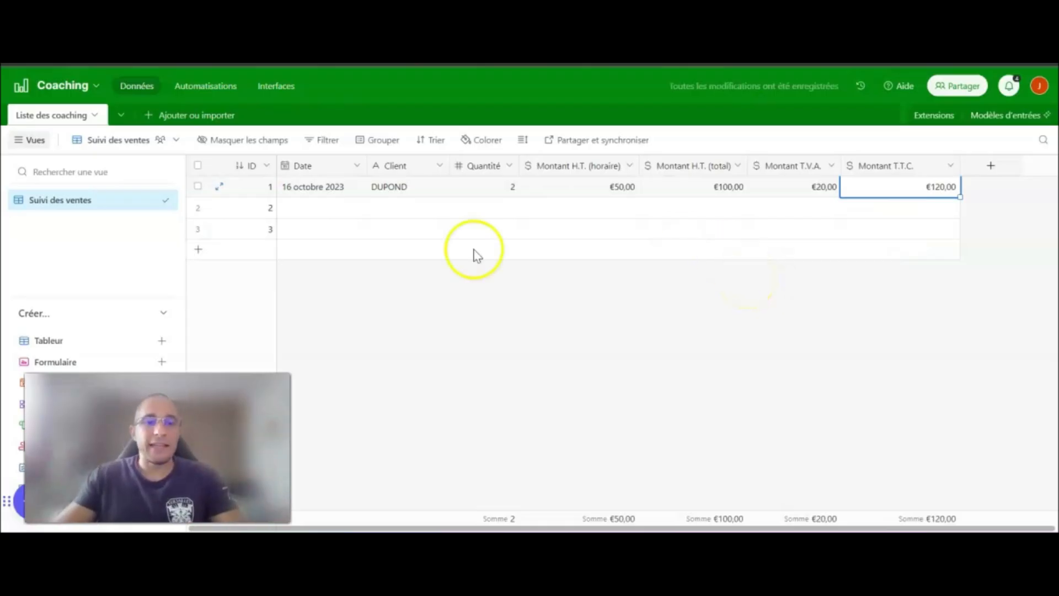
Step: Fill in the second record with the date 18 octobre 2023, the client's name and a Quantité of 4
left_click(326, 214)
left_click(322, 213)
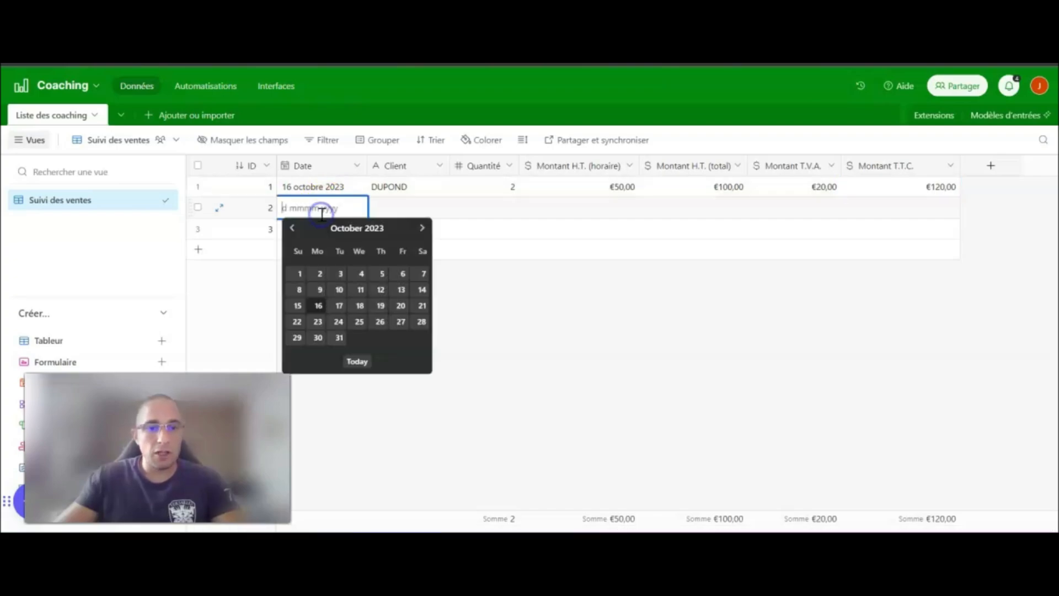
left_click(359, 305)
left_click(403, 213)
left_click(405, 205)
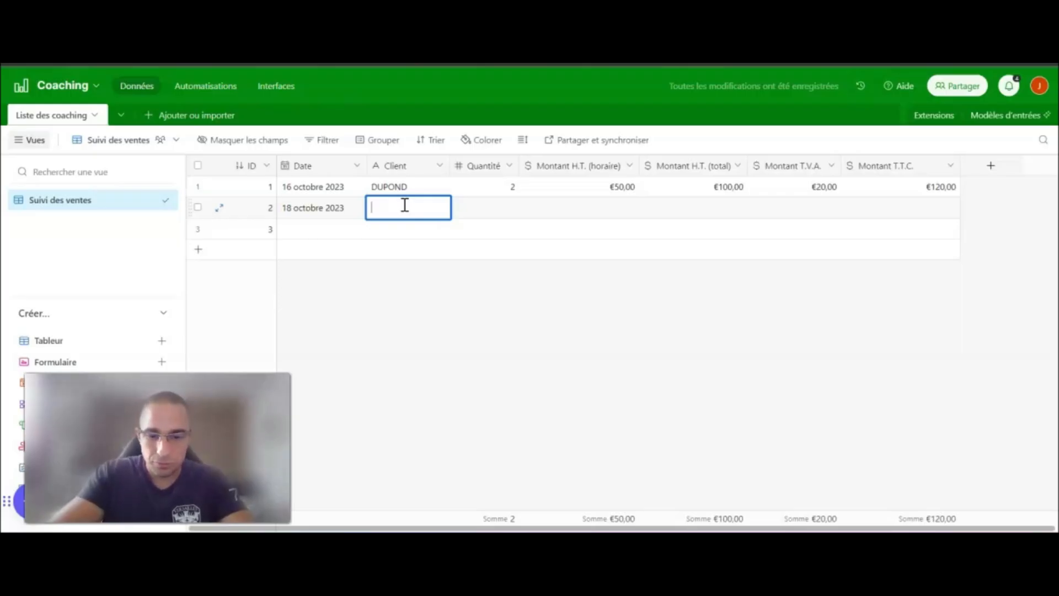
left_click(485, 212)
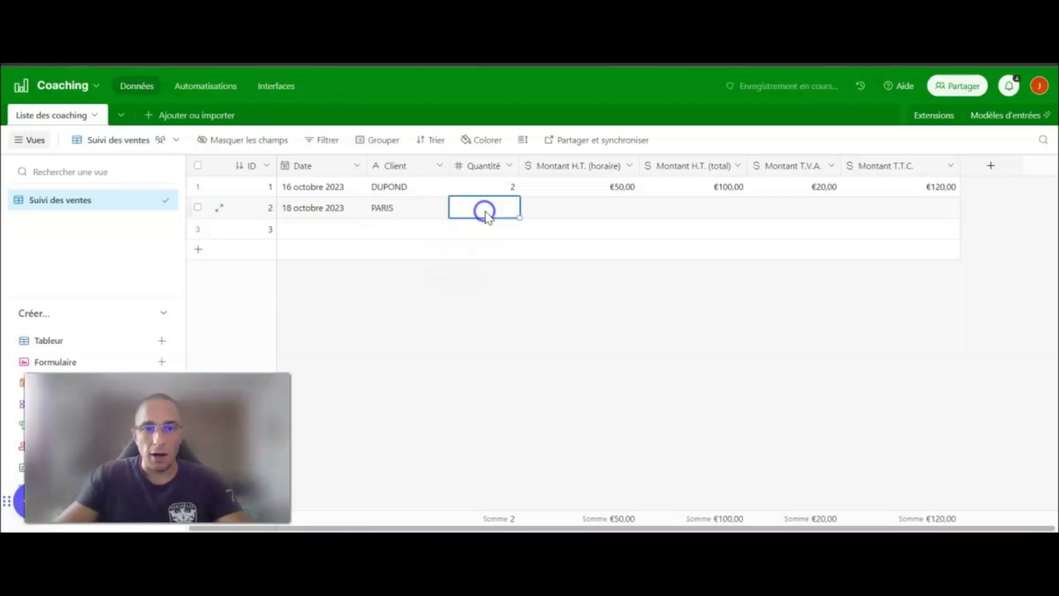
type("4")
left_click(581, 322)
Step: Enter 50 as the Montant H.T. (horaire) and 200 as the Montant H.T. (total) of the second record
left_click(611, 210)
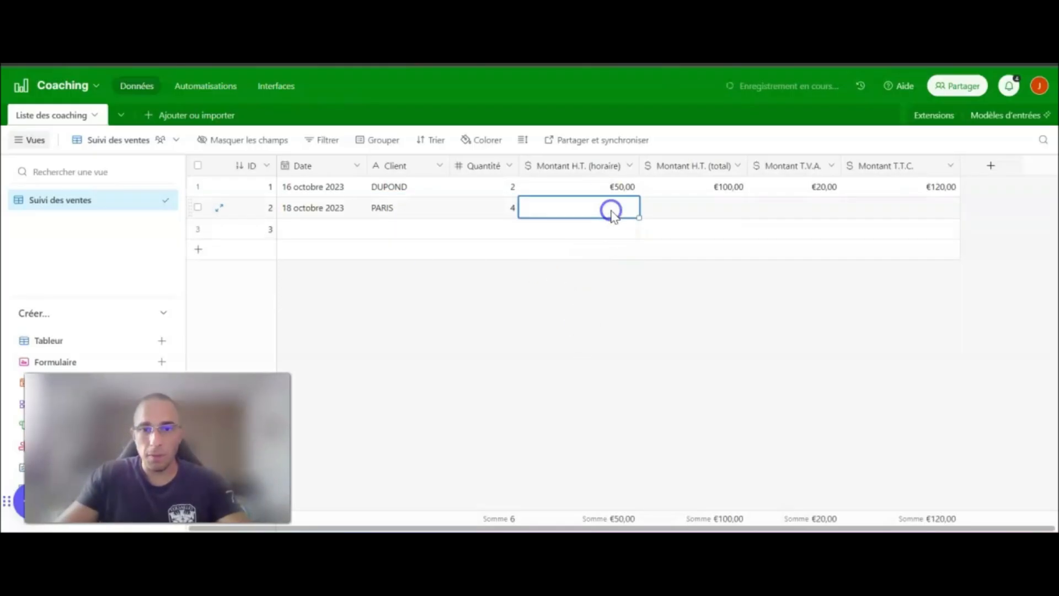
type("50")
key("Return")
left_click(680, 211)
type("200")
key("Return")
Step: Enter 40 as the Montant T.V.A. and 240 as the Montant T.T.C. of the second record
left_click(808, 208)
type("40")
left_click(890, 287)
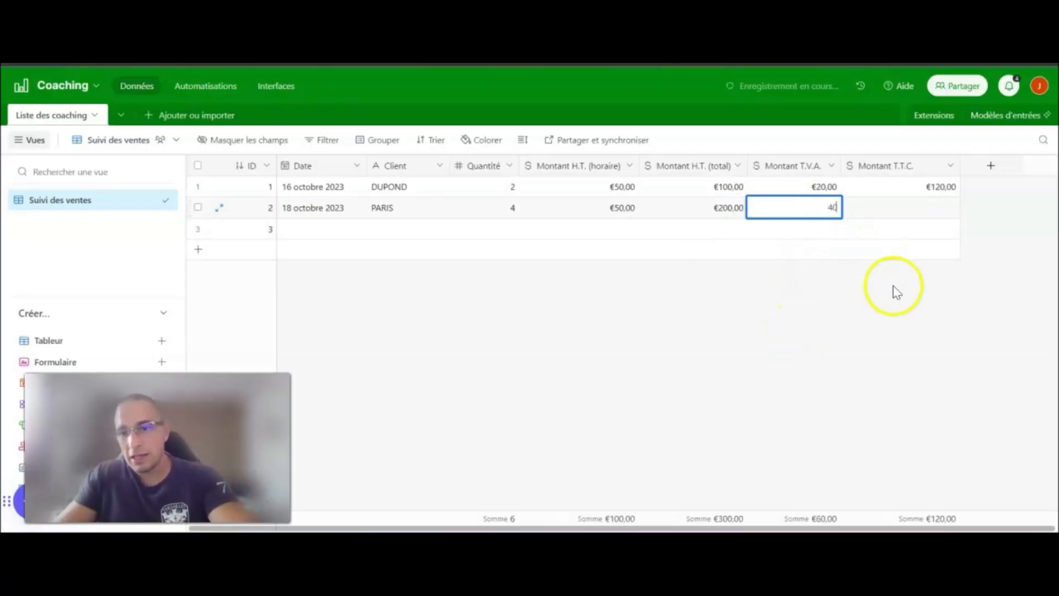
left_click(920, 208)
type("240")
left_click(918, 307)
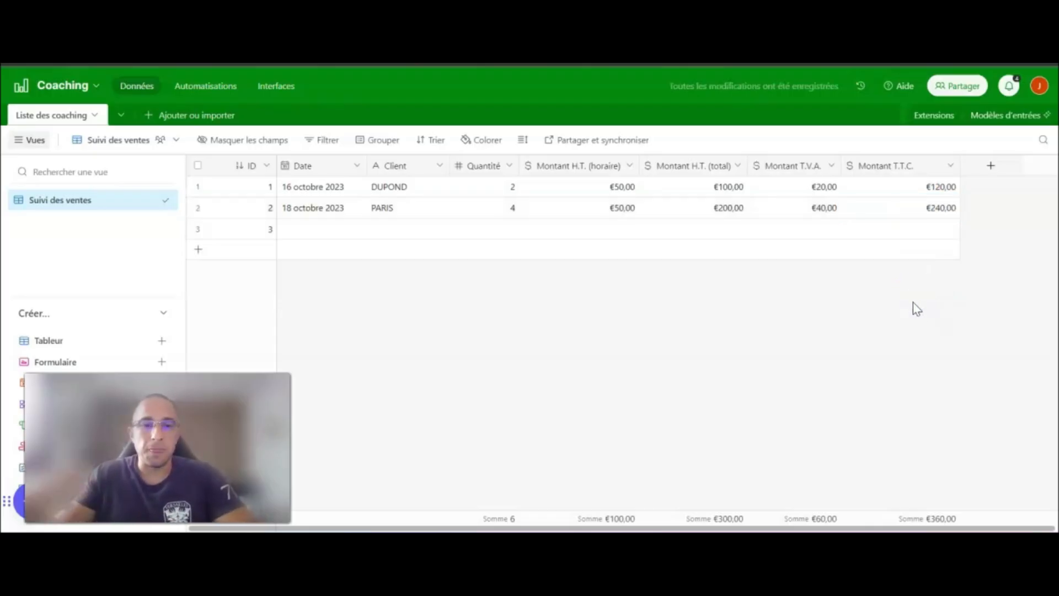
left_click(896, 292)
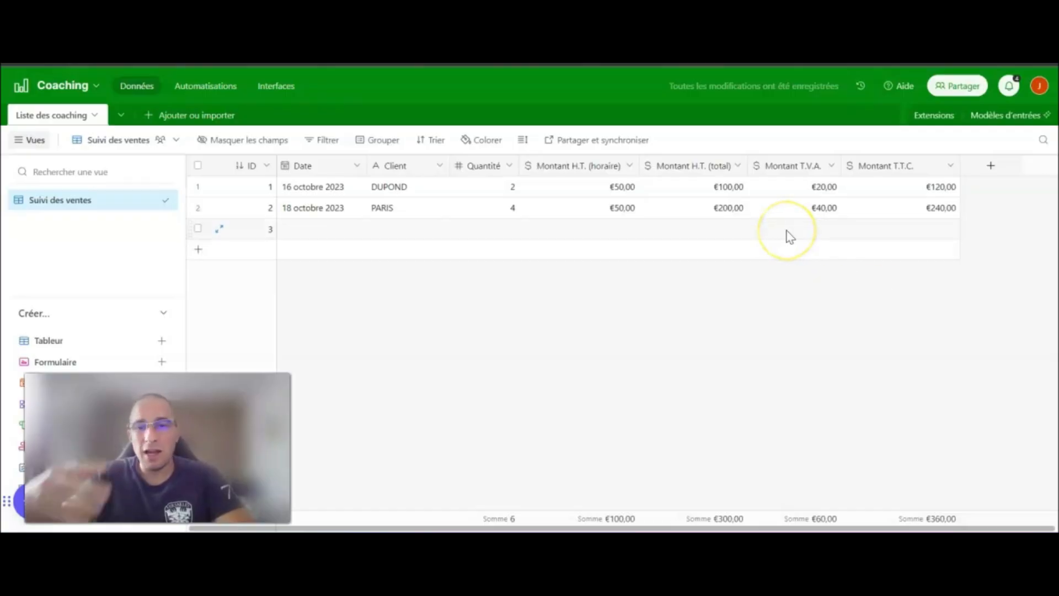
left_click(784, 246)
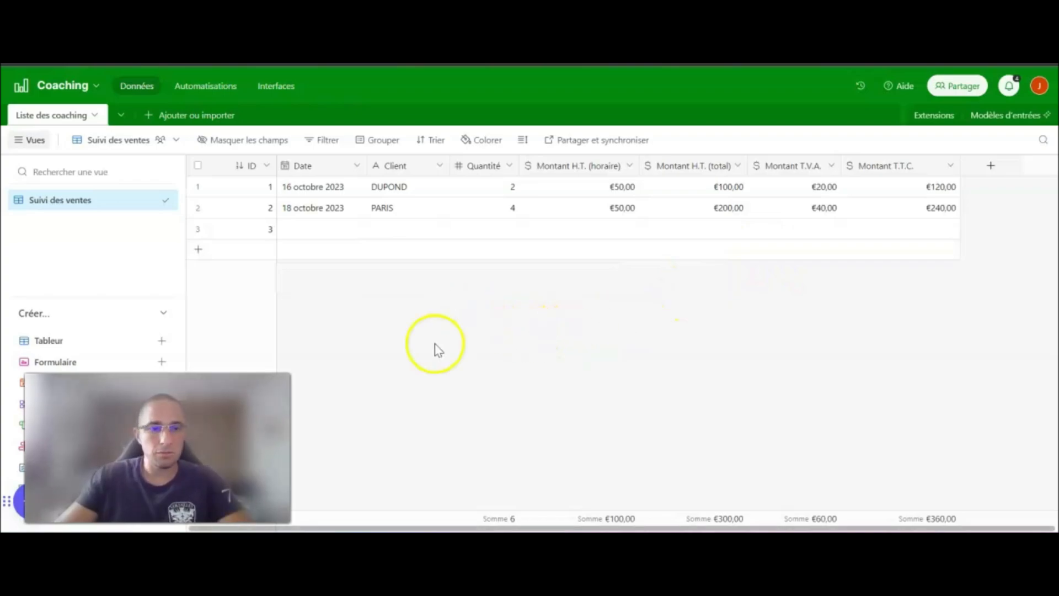
Step: Narrow the Client, Quantité and Montant H.T. (horaire) columns to make room for another field
left_click_drag(449, 166, 423, 165)
left_click_drag(495, 165, 489, 166)
left_click_drag(612, 165, 602, 164)
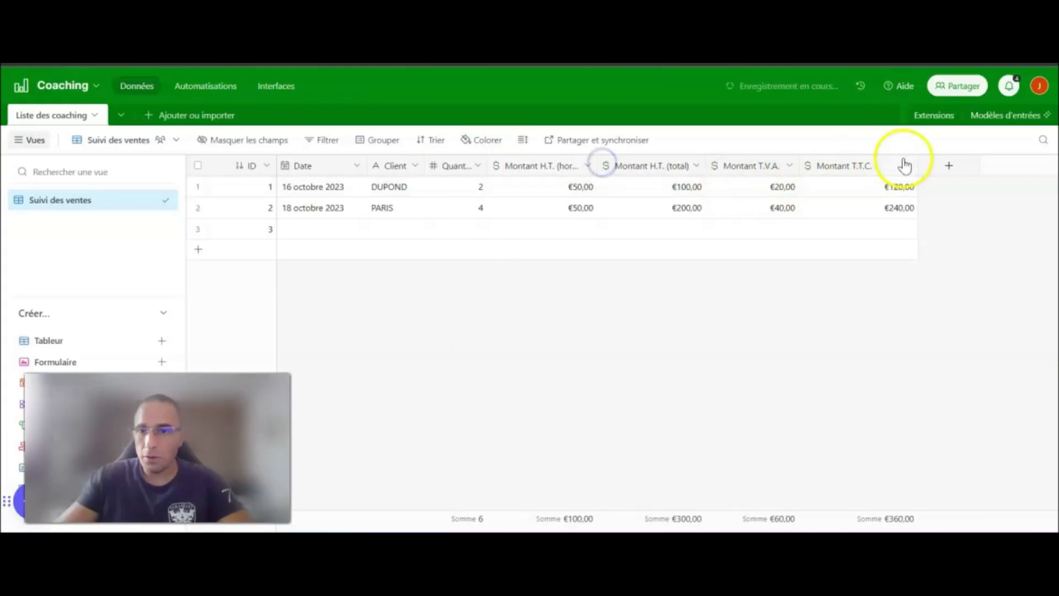
Step: Add a new field named Montant H.T. (automatique) after the Montant T.T.C. field
left_click(949, 167)
type("Montant")
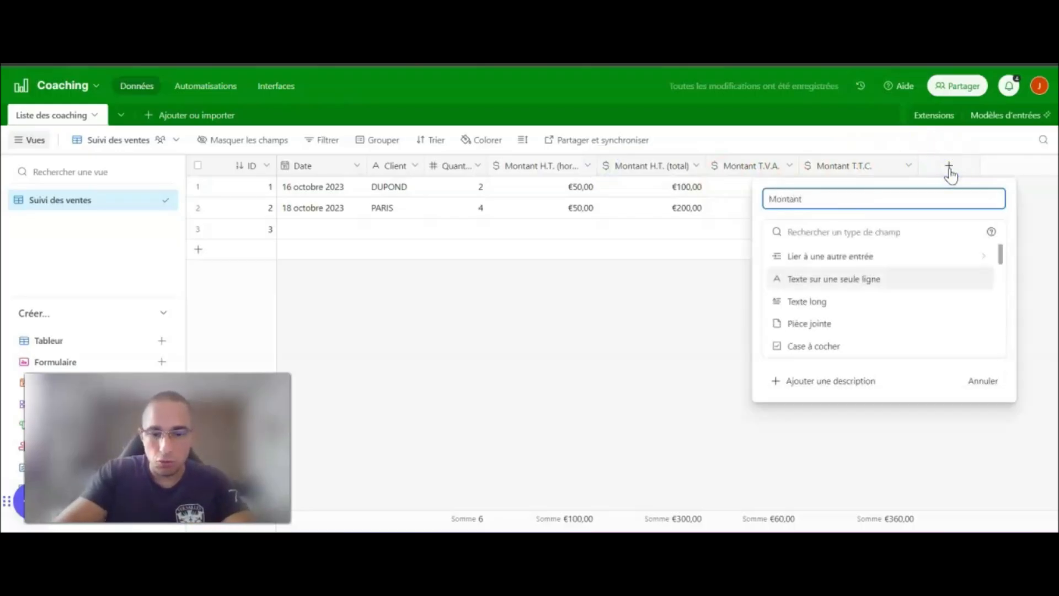
type(" H.")
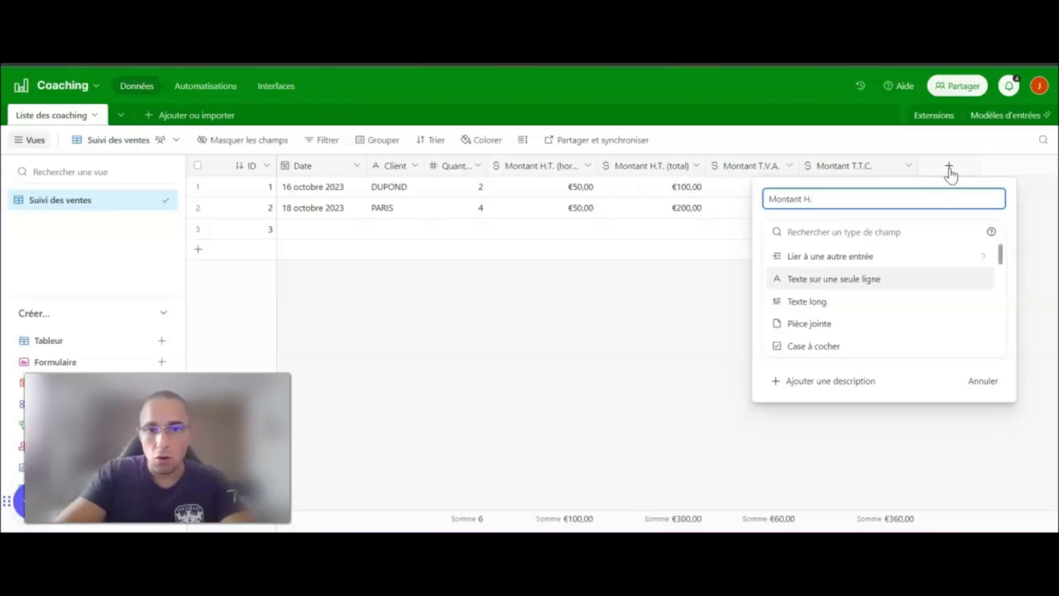
type("T. (automatique")
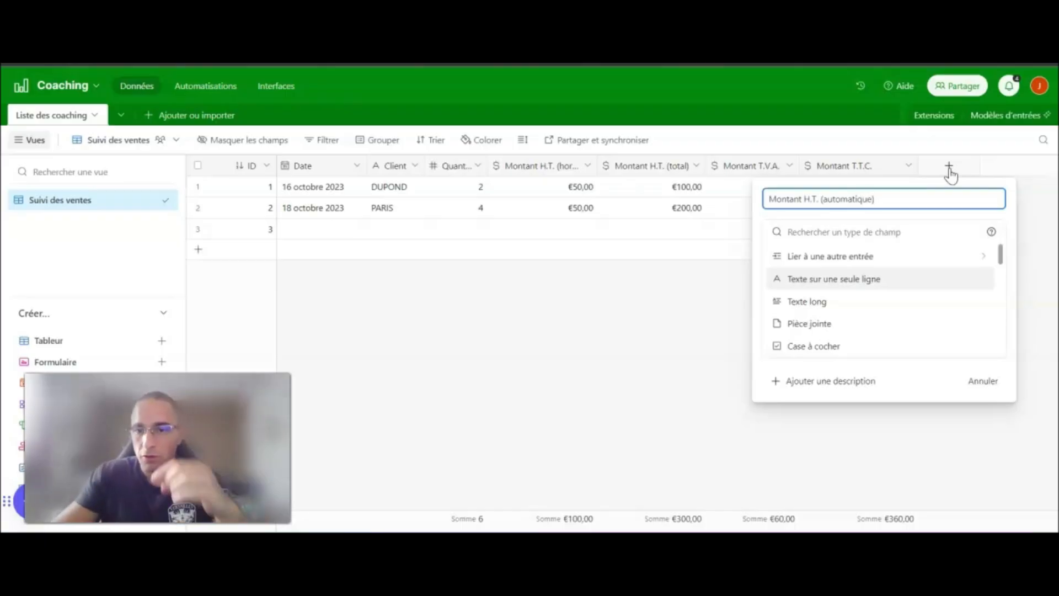
Step: Choose Formule as the type of the new Montant H.T. (automatique) field
left_click(861, 310)
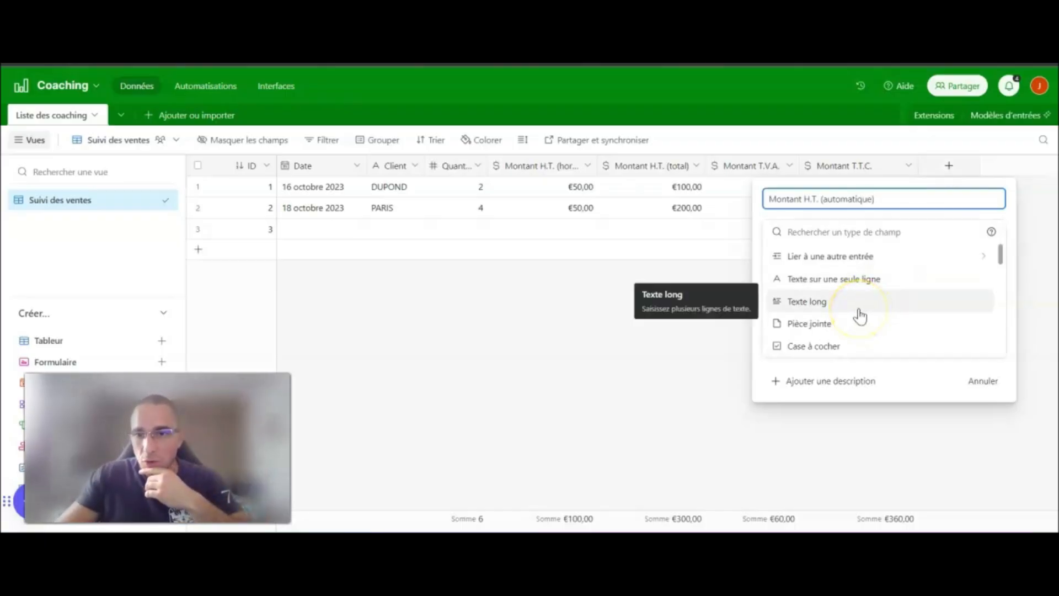
scroll(861, 316, "down", 5)
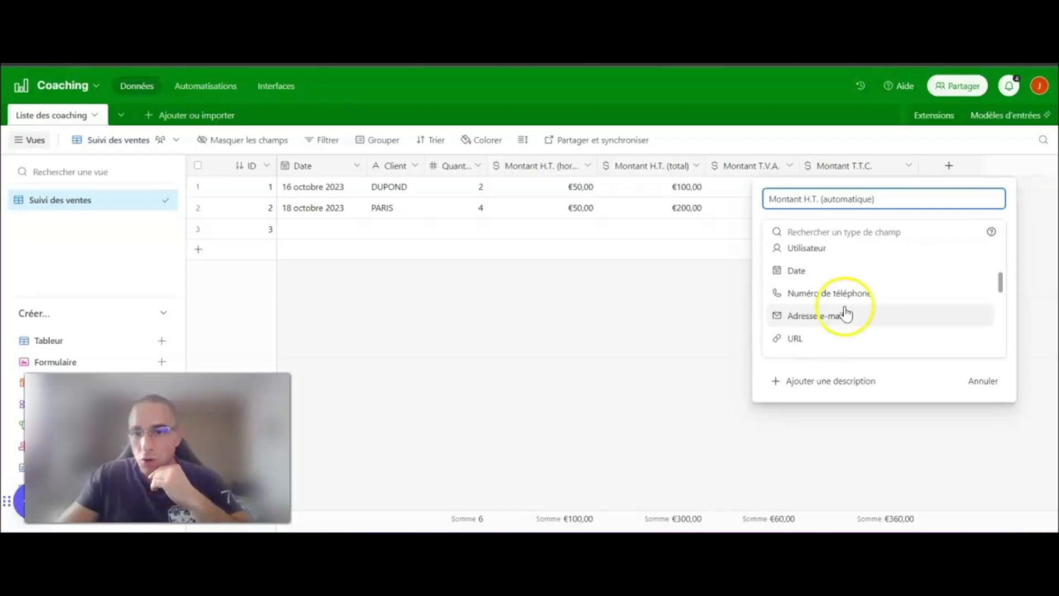
scroll(839, 315, "up", 3)
scroll(833, 317, "down", 2)
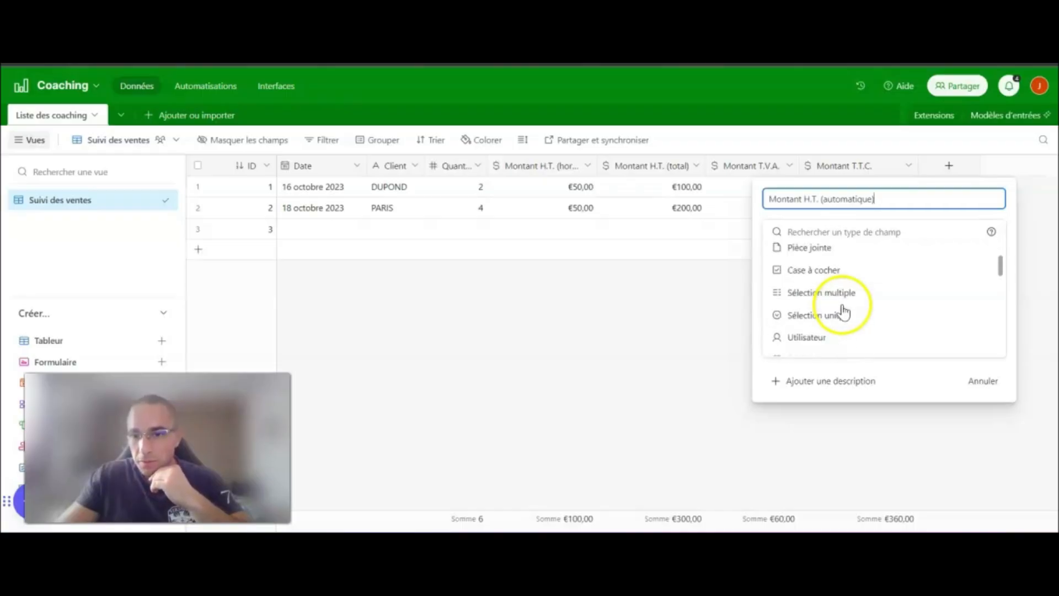
scroll(828, 315, "down", 2)
scroll(839, 312, "up", 5)
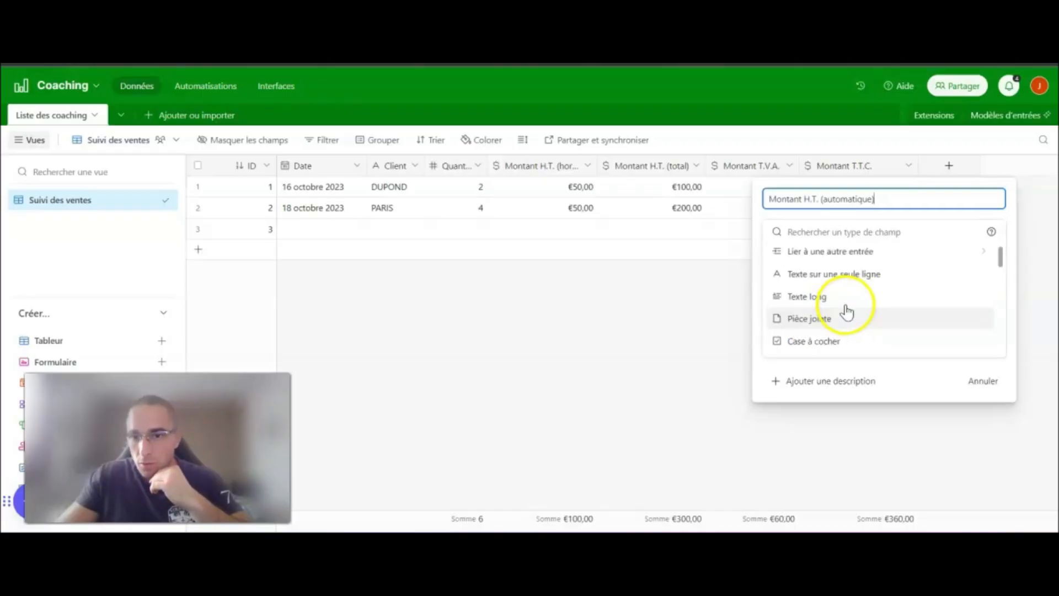
scroll(849, 306, "down", 2)
scroll(835, 313, "down", 2)
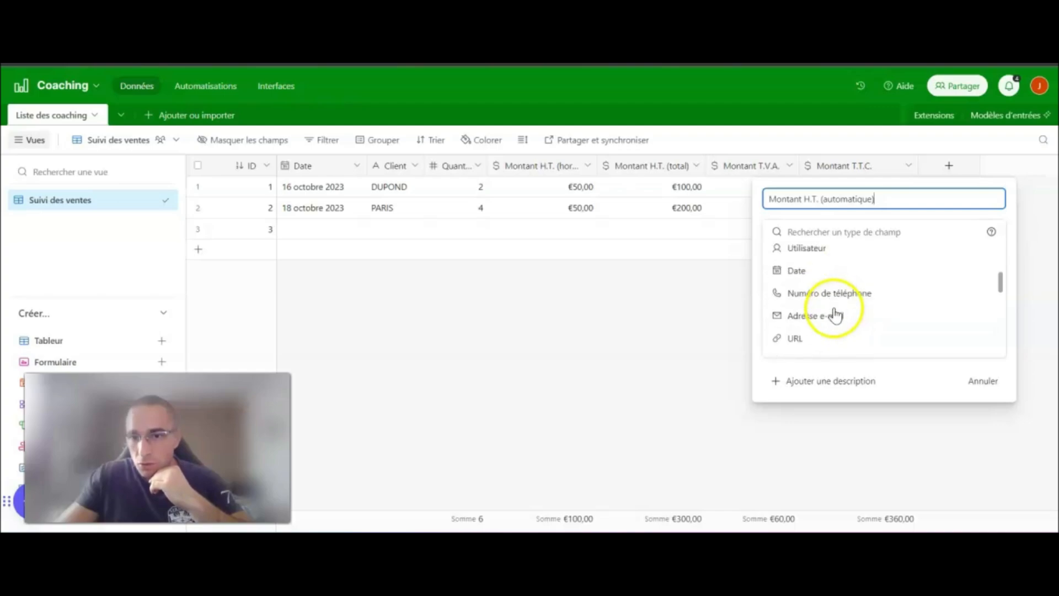
scroll(820, 327, "down", 3)
scroll(826, 293, "down", 2)
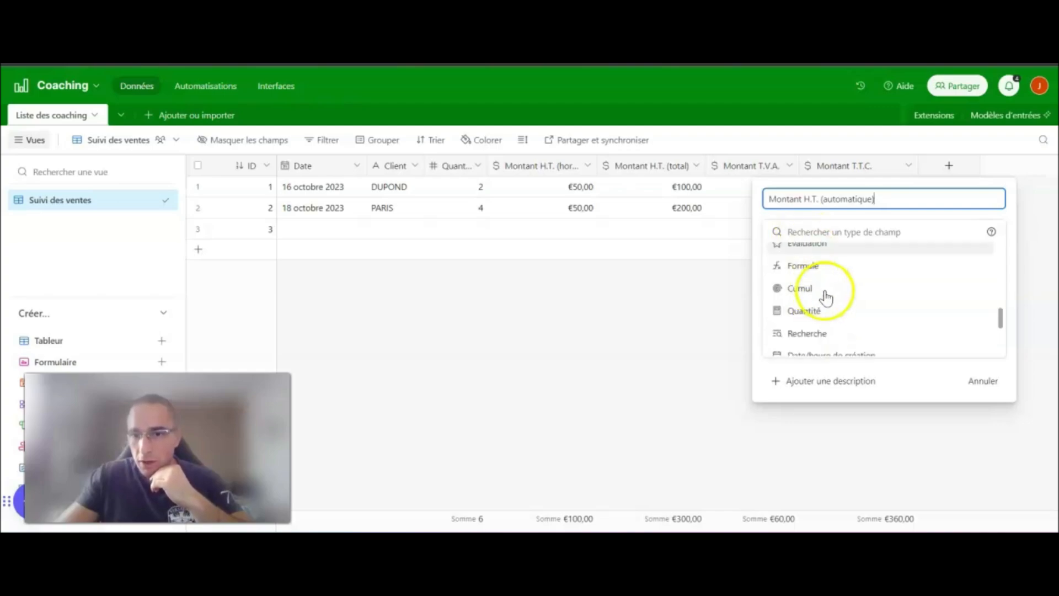
scroll(805, 309, "up", 1)
scroll(833, 312, "up", 2)
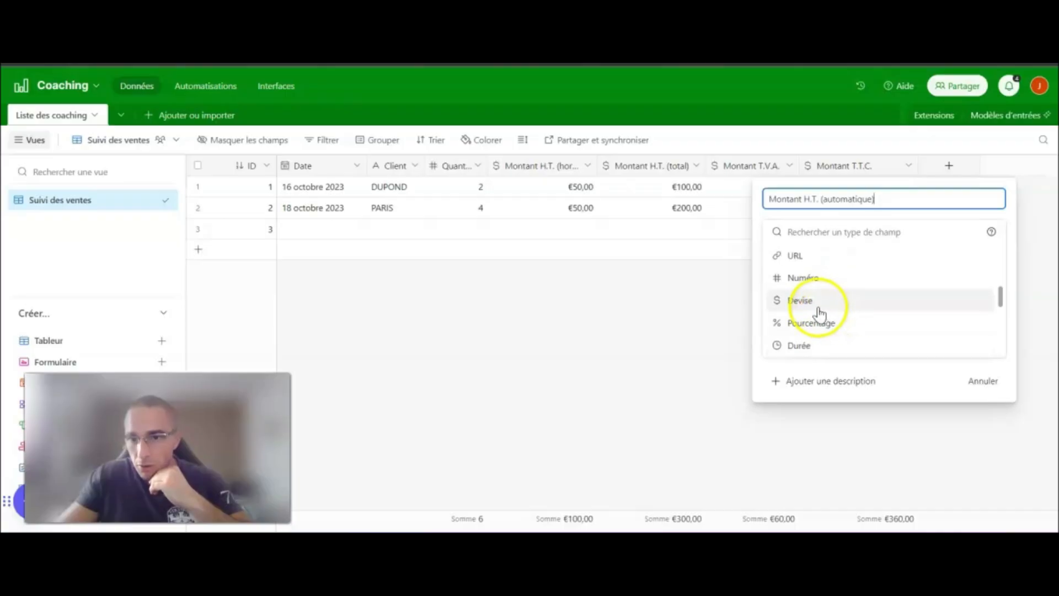
scroll(830, 309, "down", 2)
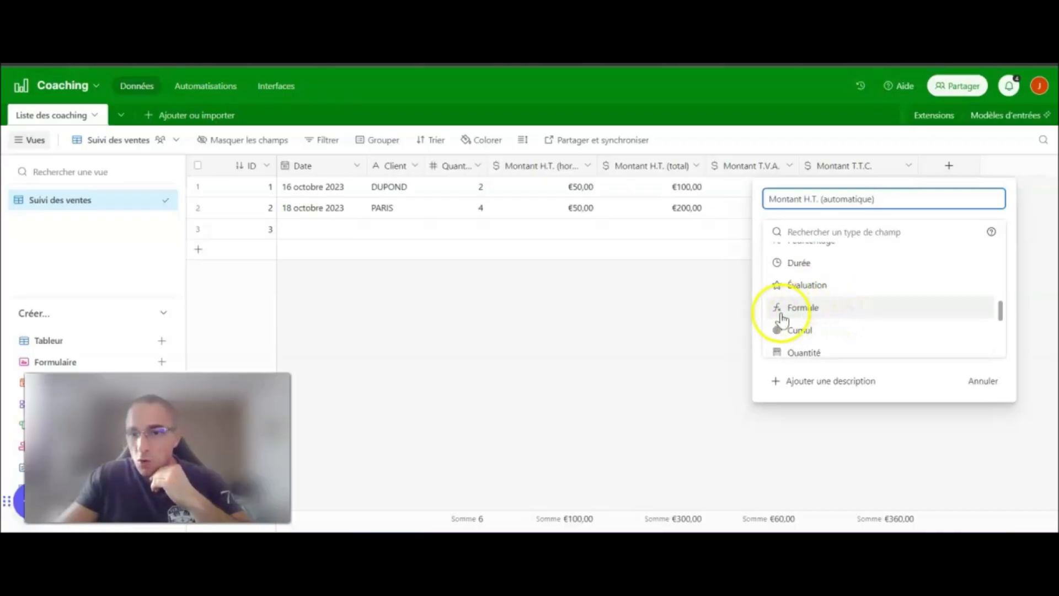
left_click(834, 310)
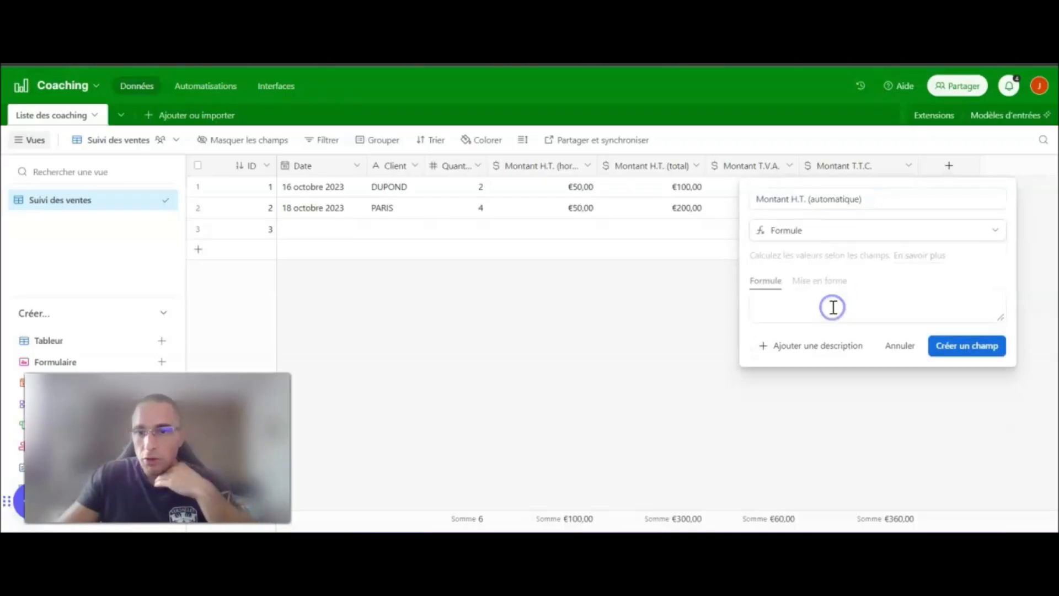
Step: Insert the Quantité field as the formula of Montant H.T. (automatique) and create the field
left_click(828, 307)
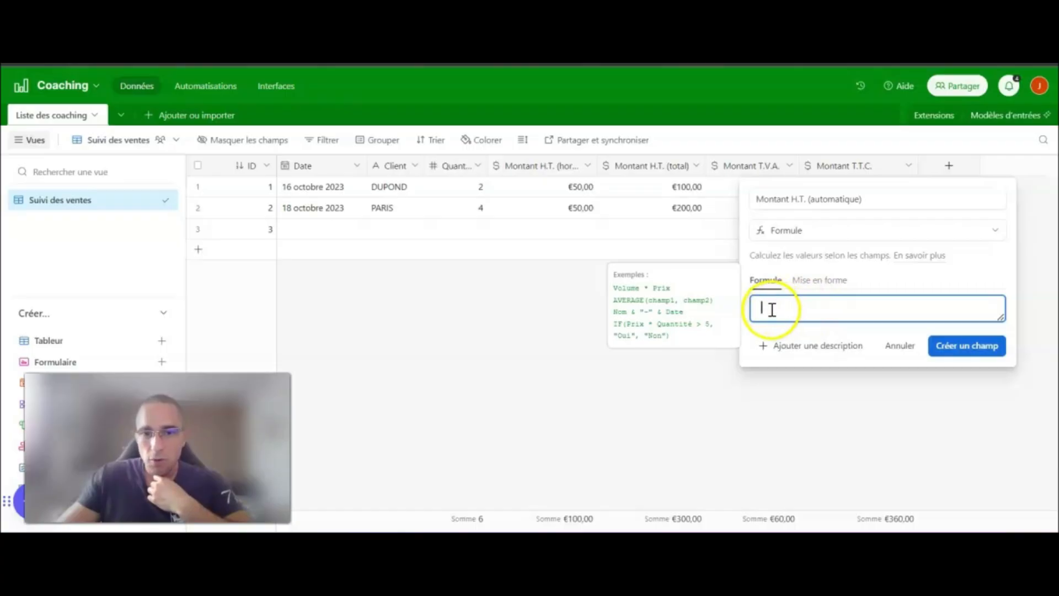
left_click_drag(616, 290, 721, 334)
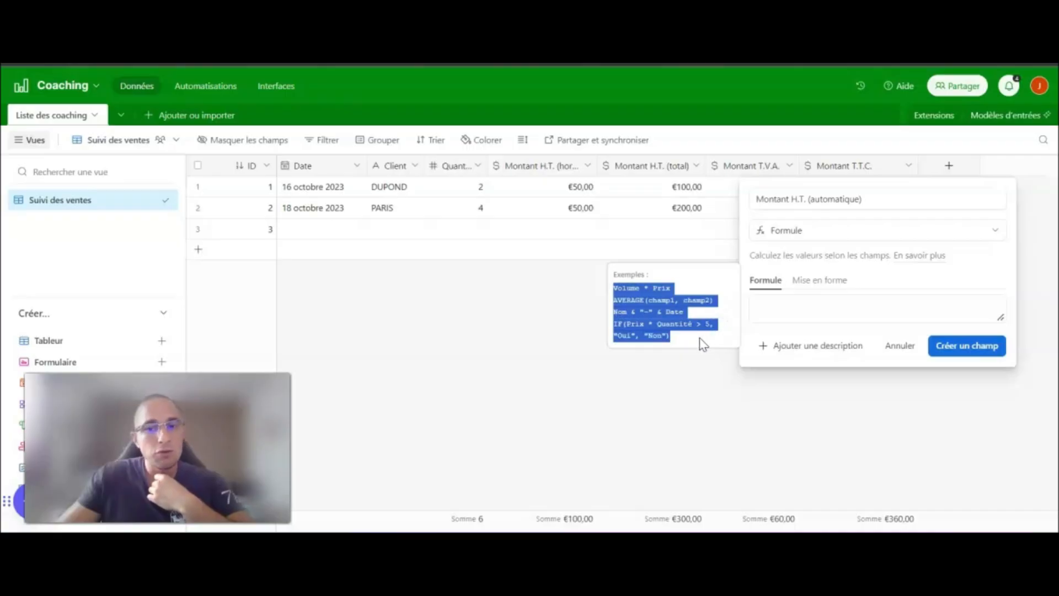
left_click(778, 312)
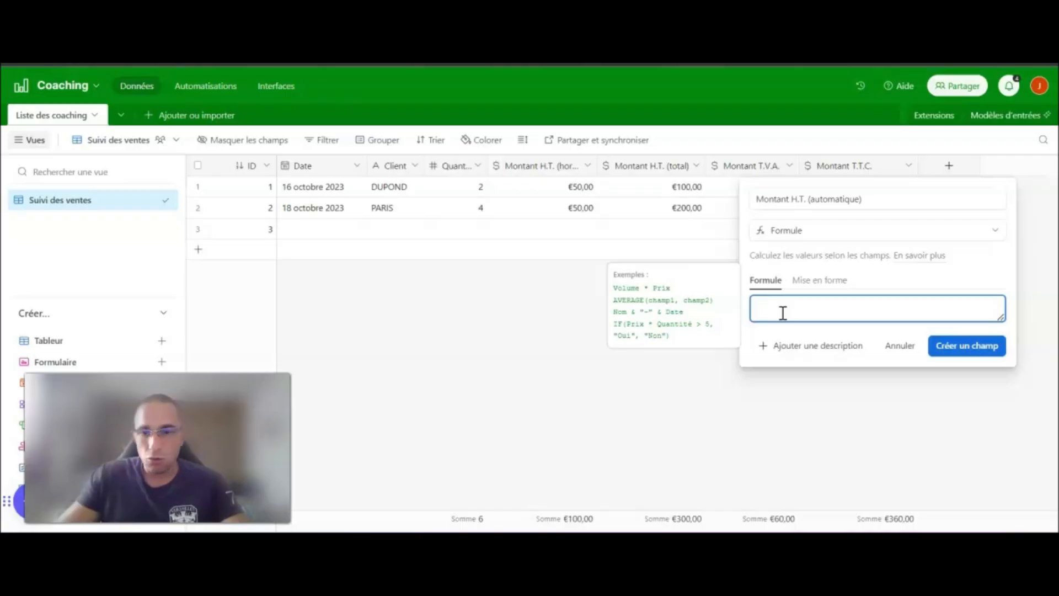
type("Q")
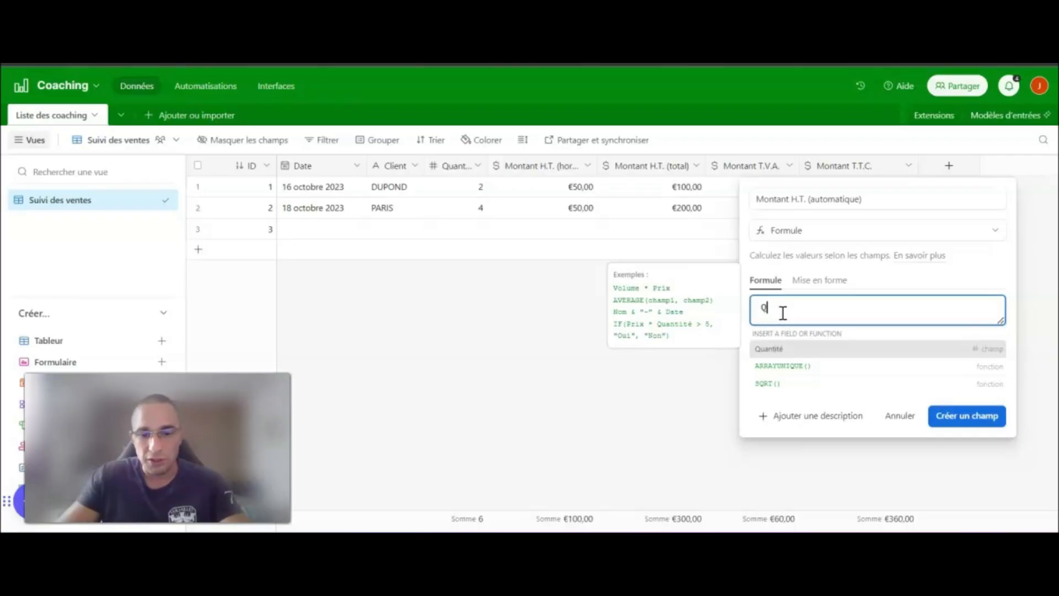
type("u")
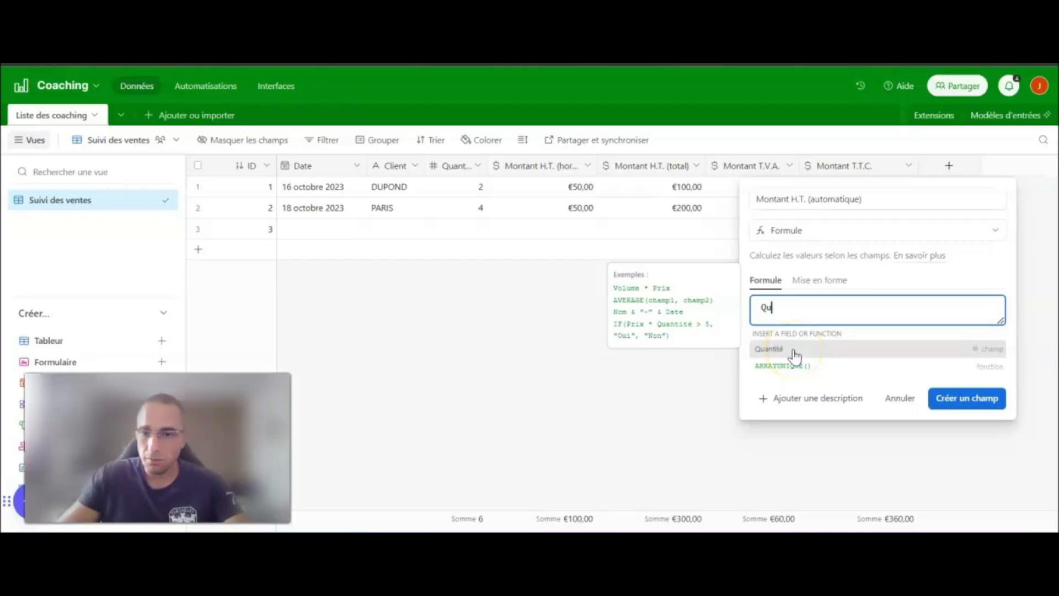
left_click(796, 371)
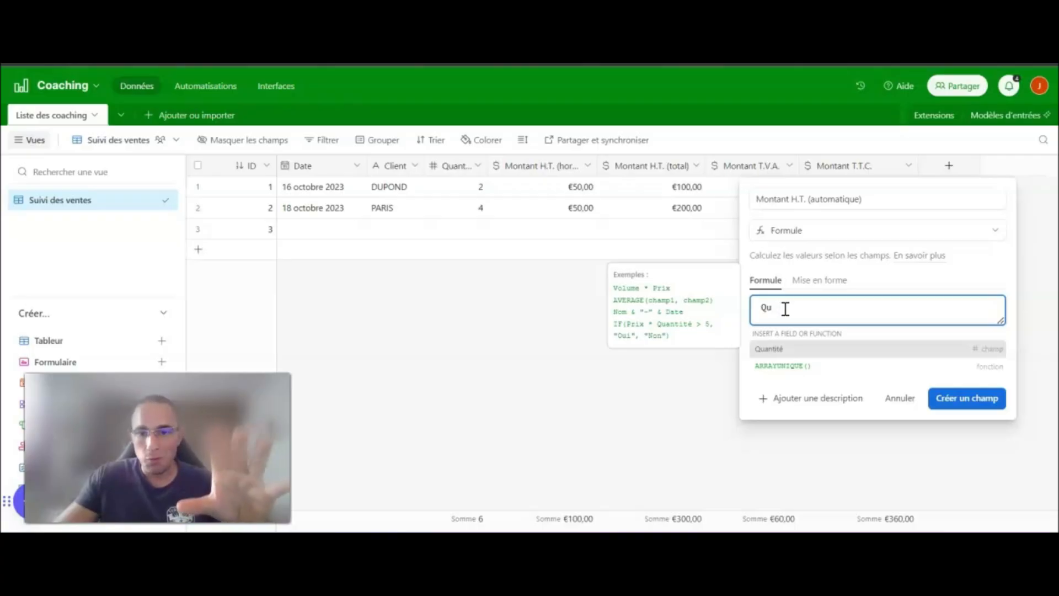
left_click(799, 350)
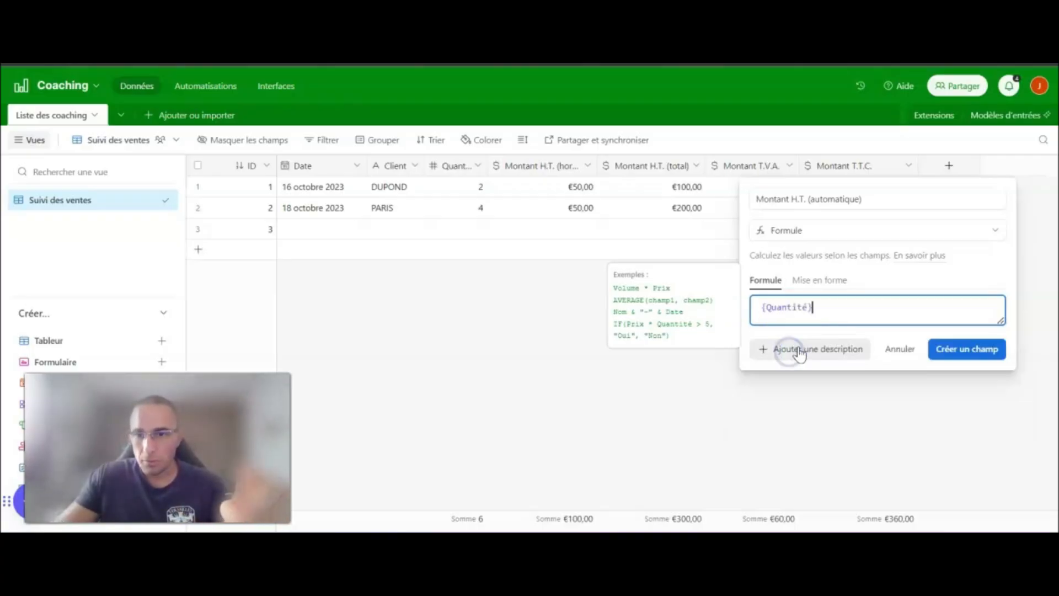
left_click(956, 350)
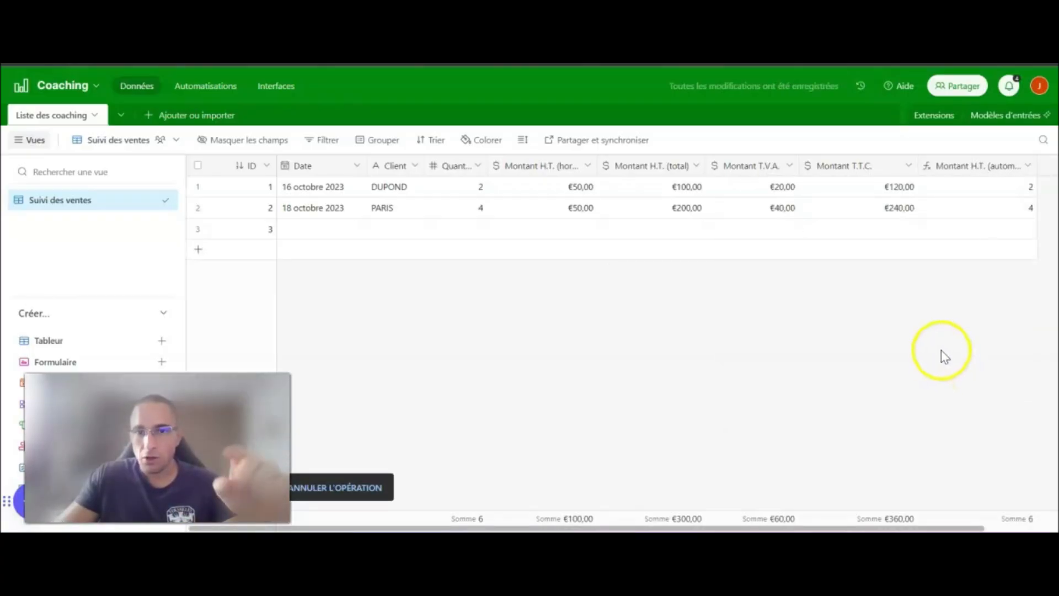
Step: Add a blank table named Test to the Coaching base and save it
left_click(121, 116)
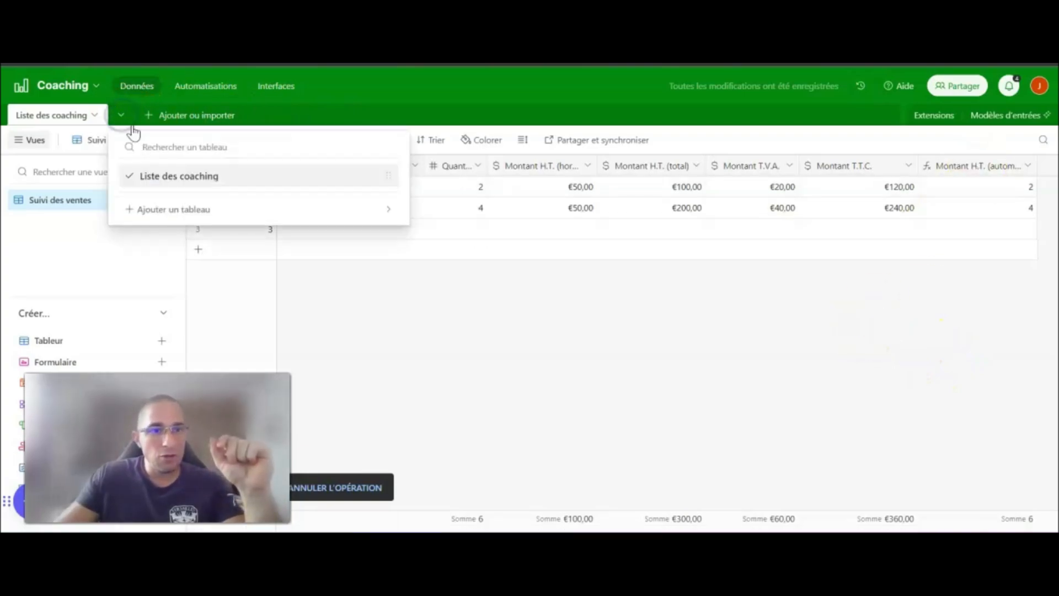
left_click(172, 208)
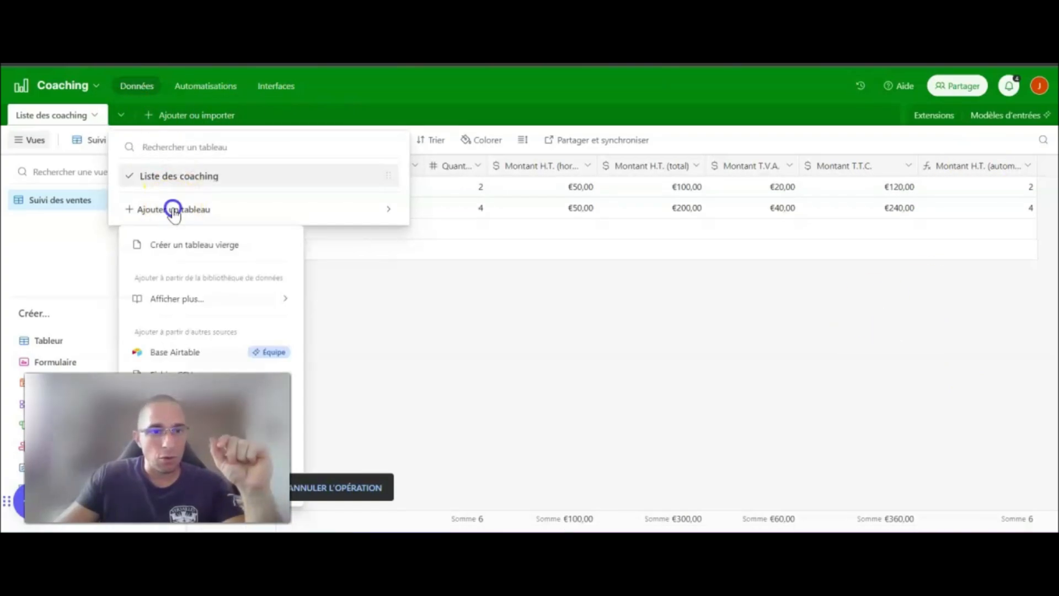
left_click(185, 242)
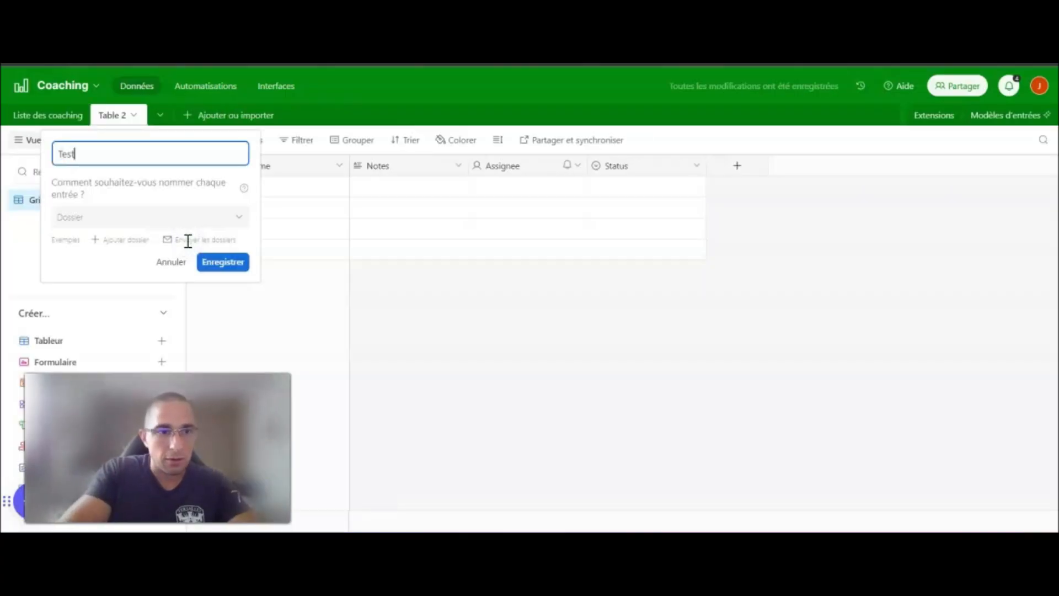
left_click(223, 261)
Step: View the Liste des coaching table again and return to the Test table
left_click(36, 116)
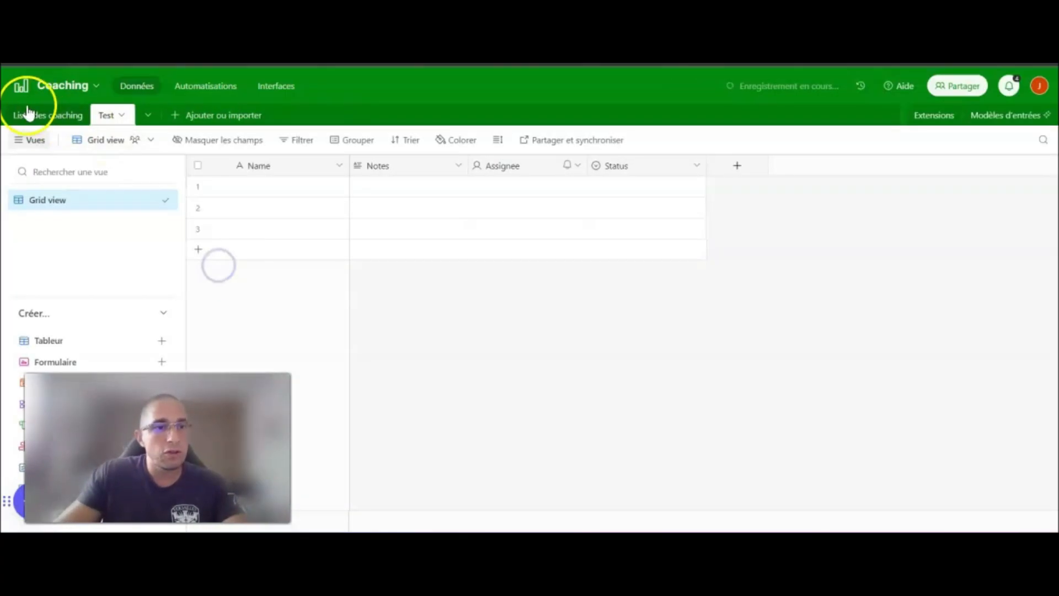
left_click(37, 116)
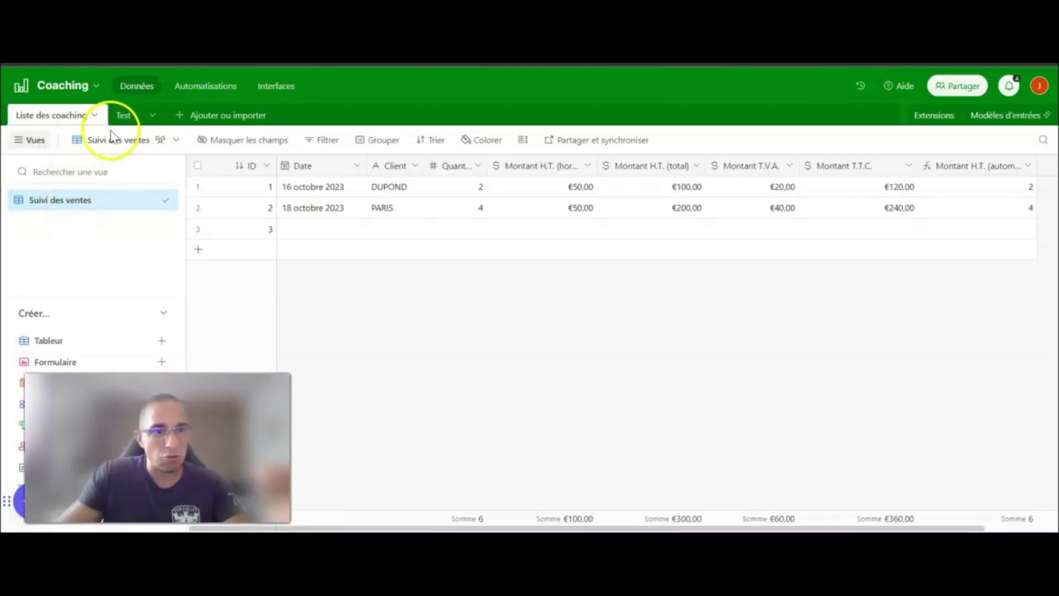
left_click(123, 114)
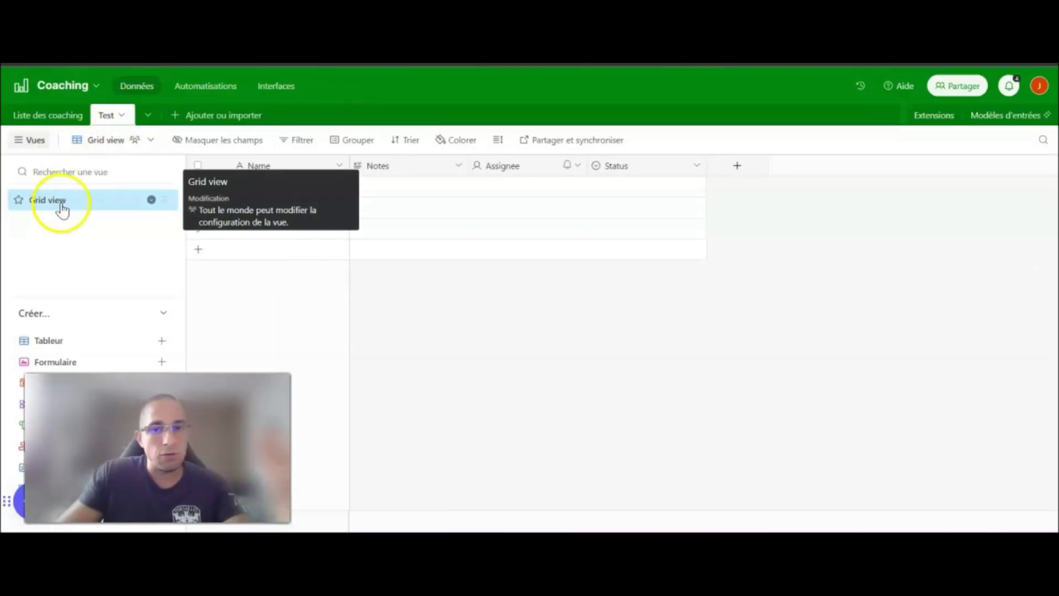
Step: Rename the Notes field of the Test table as Toto and save the change
left_click(386, 165)
left_click(387, 166)
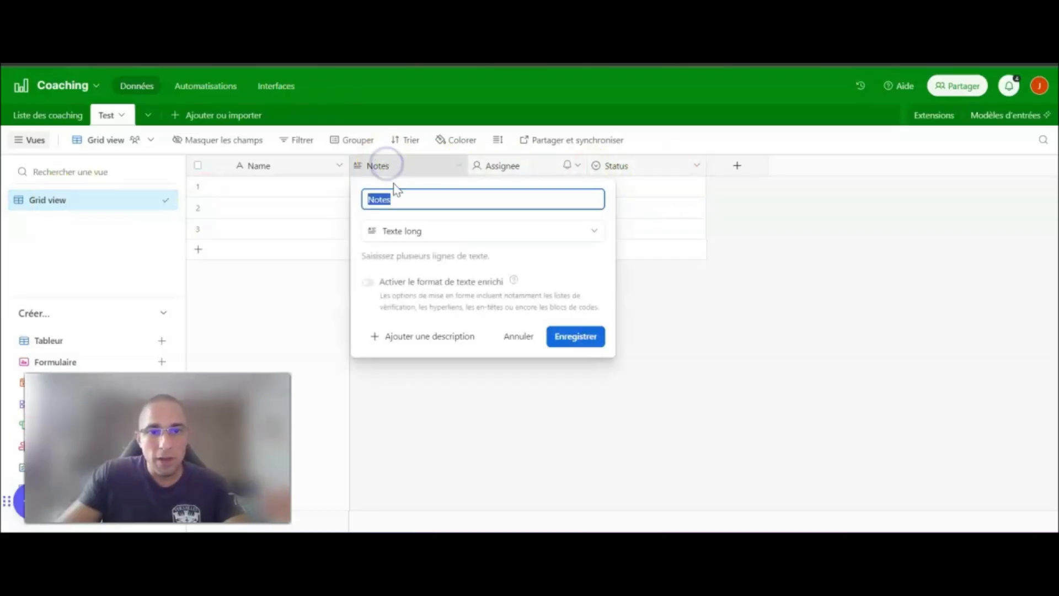
type("Toto")
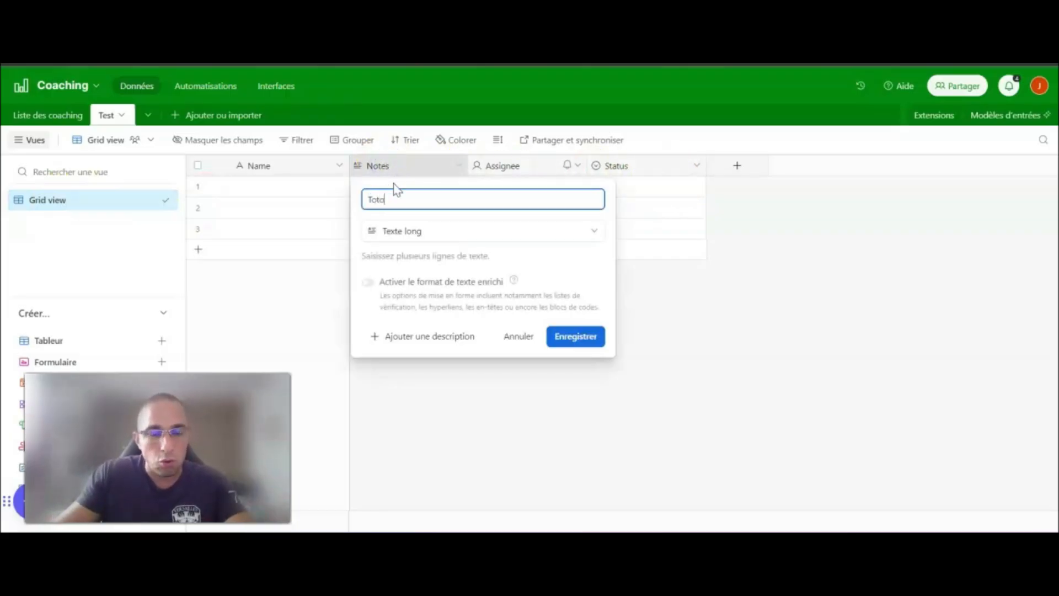
left_click(577, 337)
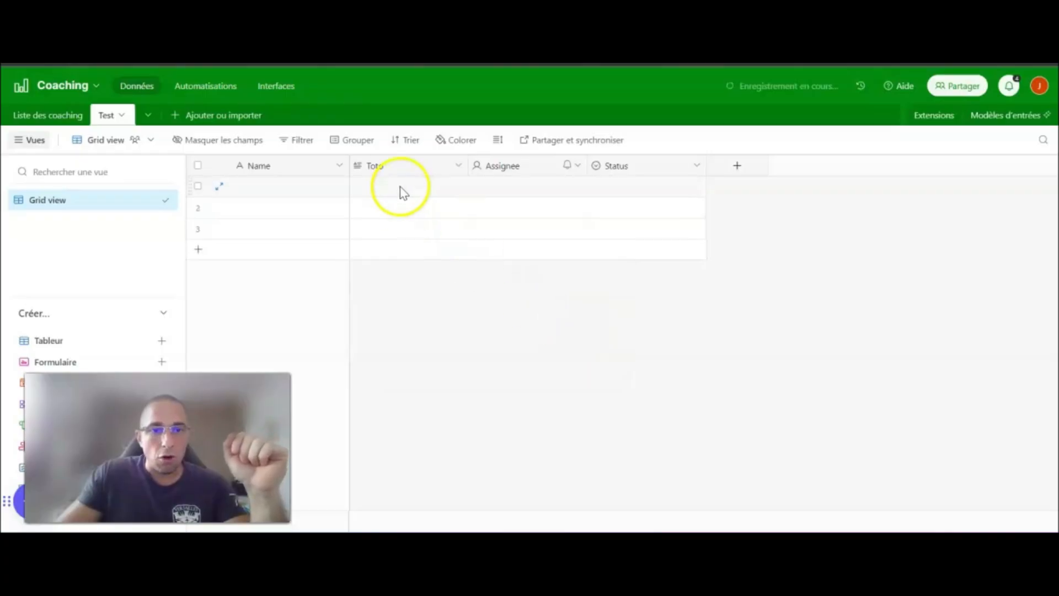
Step: Enter A in the Toto field of the Test table's first record
left_click(401, 188)
type("A")
left_click(588, 296)
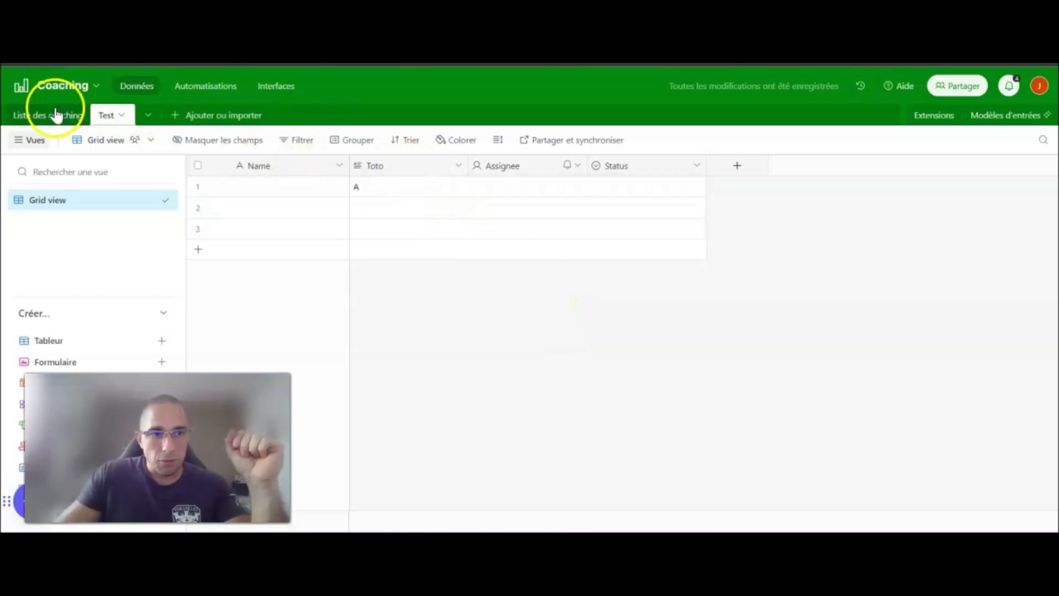
Step: In the Liste des coaching table, try replacing Quantité in the Montant H.T. (automatique) formula with the Test table's Toto field
left_click(55, 114)
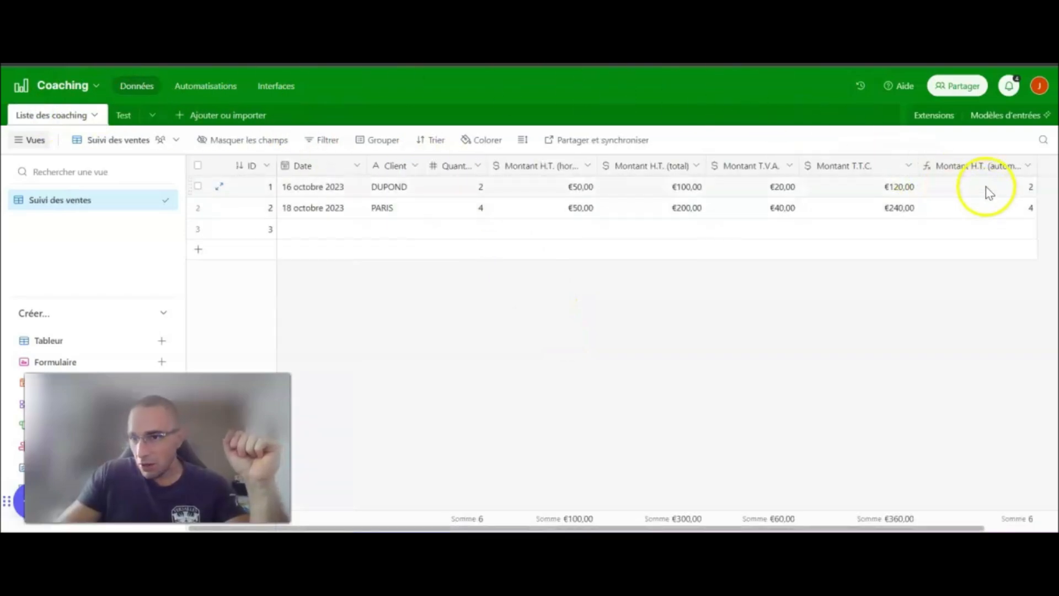
left_click(985, 166)
double_click(963, 167)
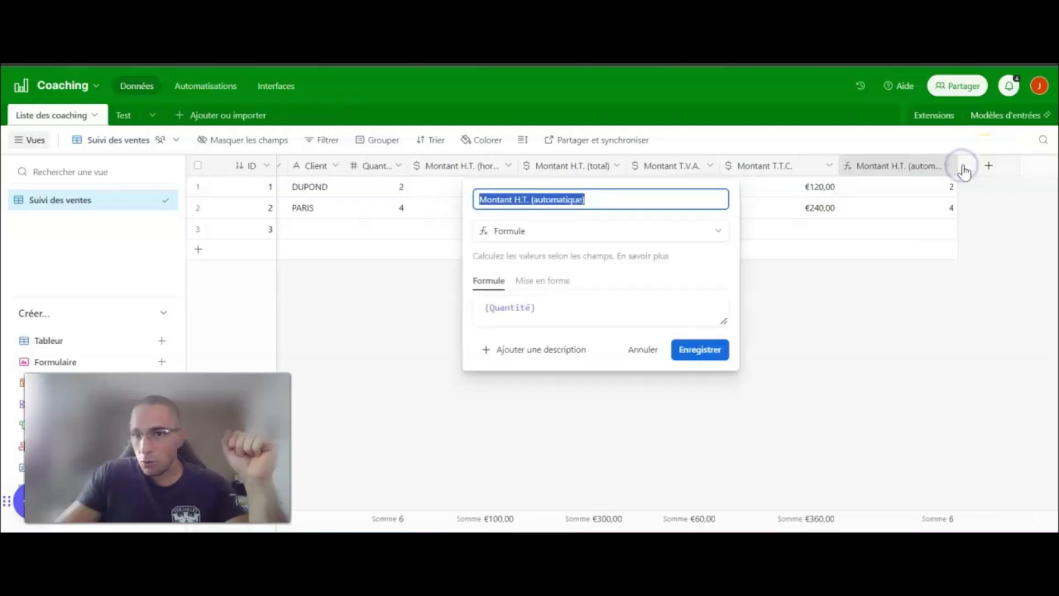
left_click(558, 305)
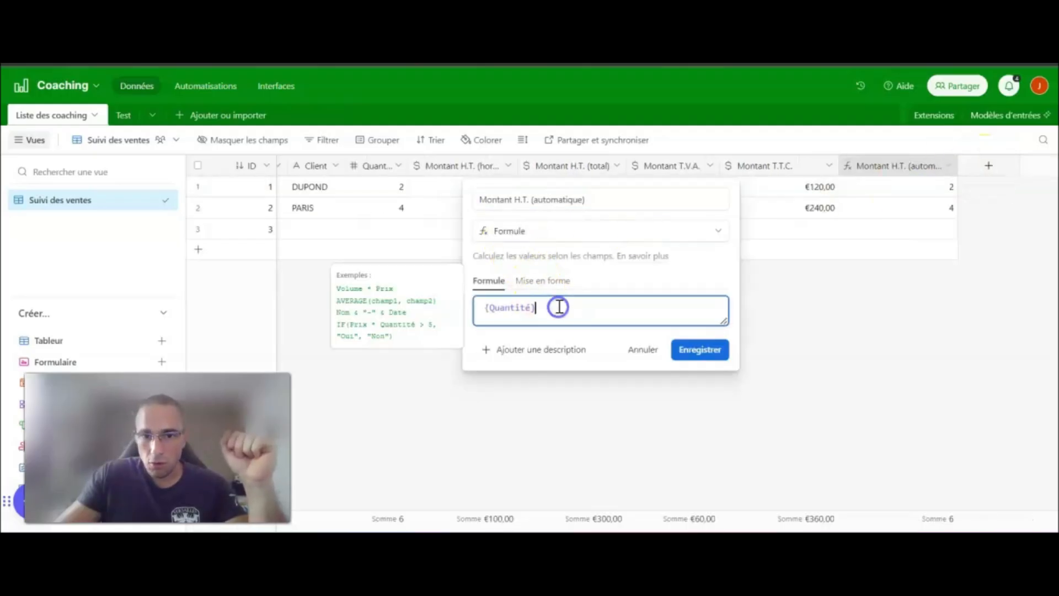
key("BackSpace")
key("BackSpace")
key("BackSpace")
key("BackSpace")
key("BackSpace")
key("BackSpace")
key("BackSpace")
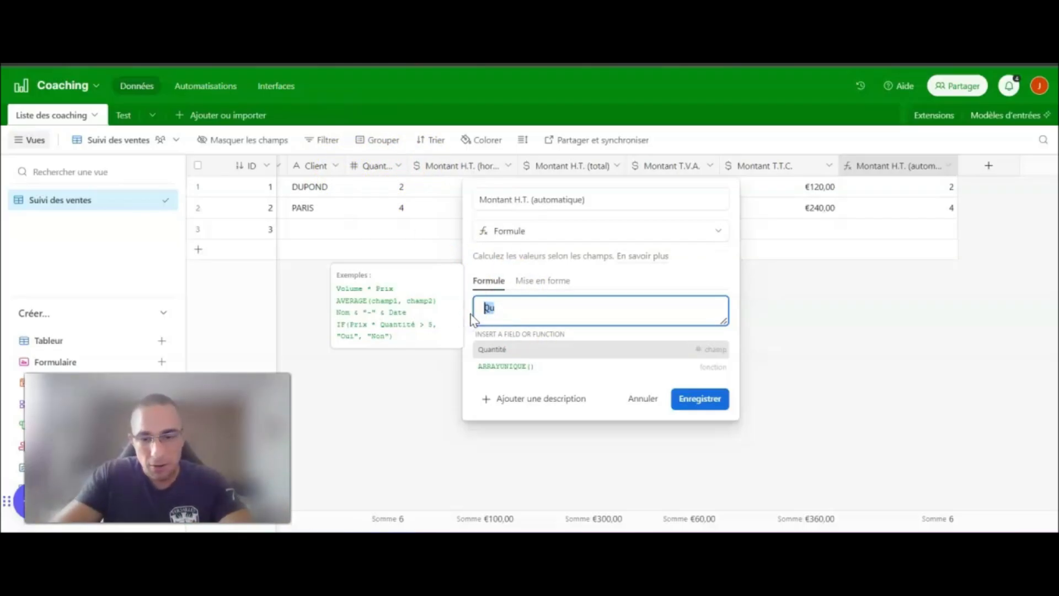
type("Toto")
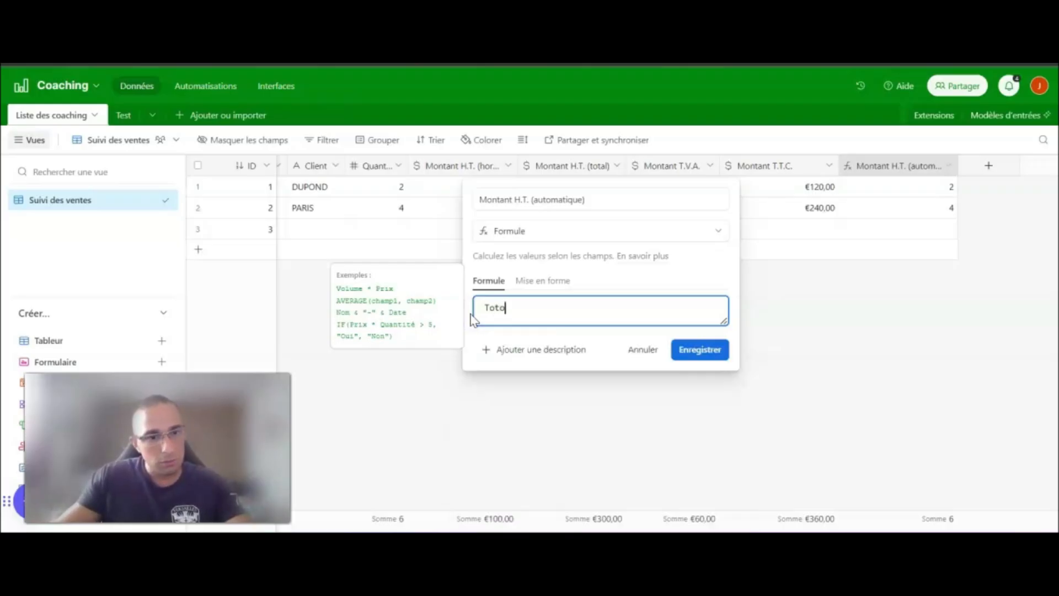
Step: Try the field reference in lowercase, clear the formula and discard the changes to Montant H.T. (automatique)
left_click(517, 308)
type("to")
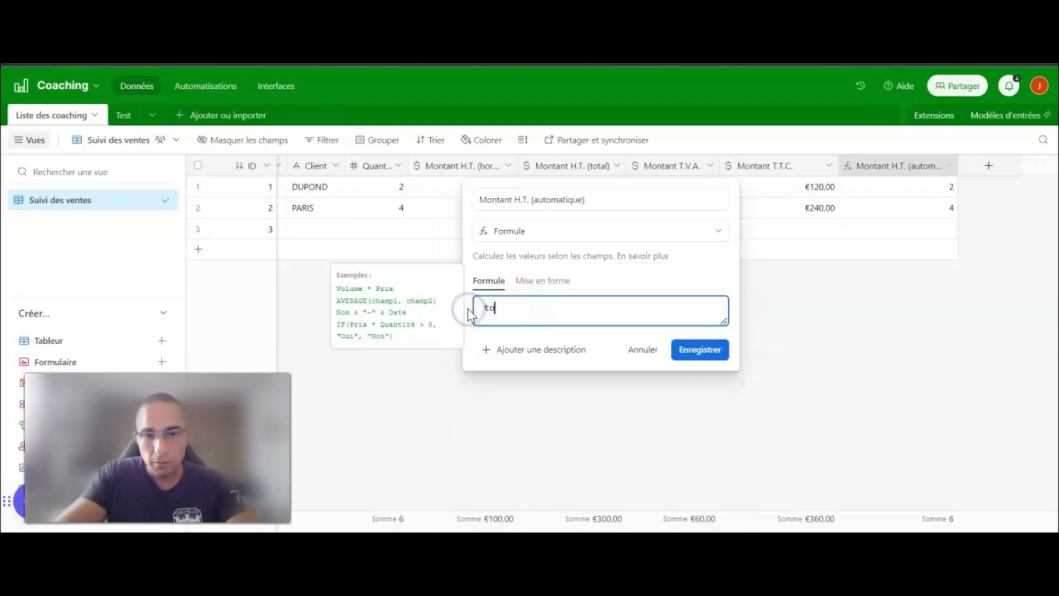
left_click_drag(508, 307, 470, 300)
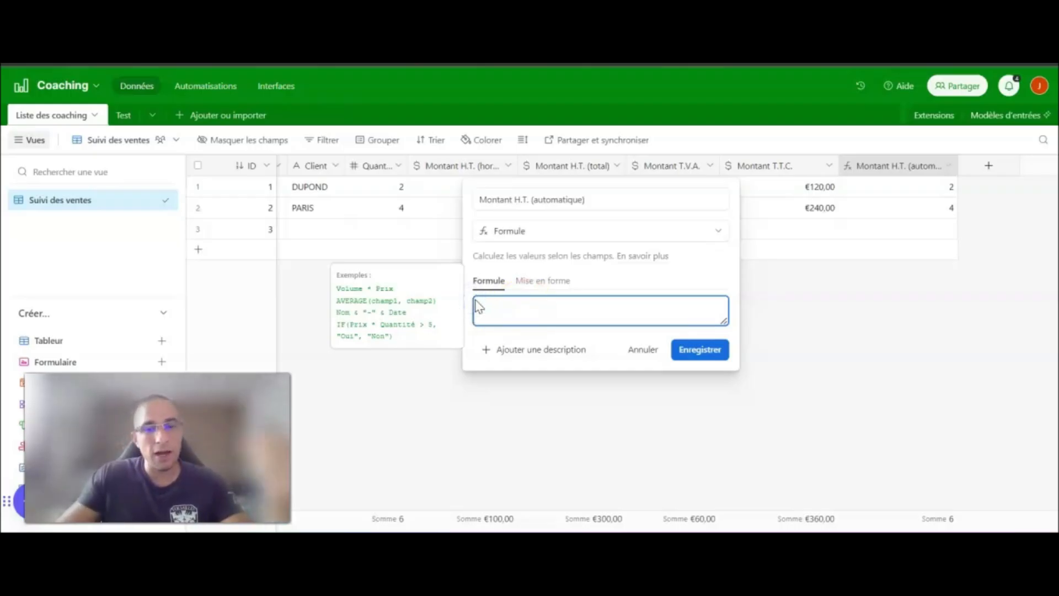
left_click(499, 314)
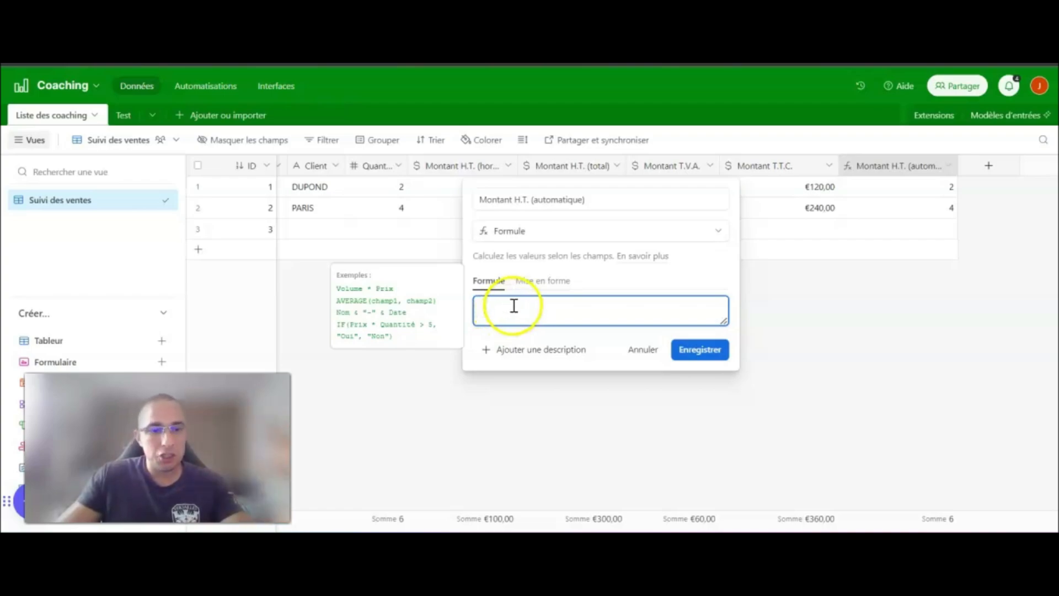
left_click(642, 350)
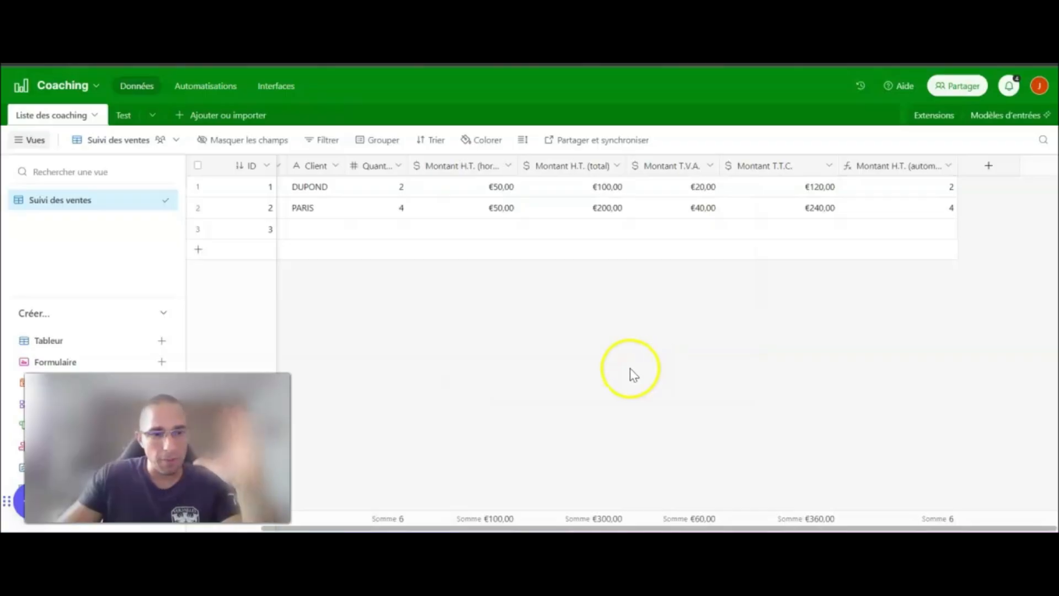
Step: Delete the Test table from the Coaching base
left_click(124, 117)
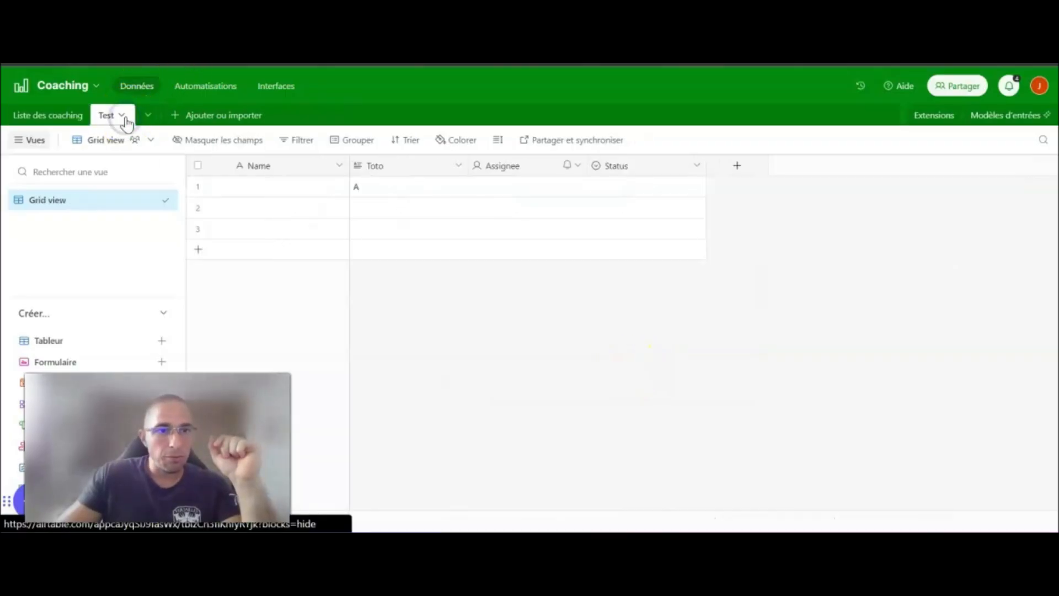
left_click(121, 117)
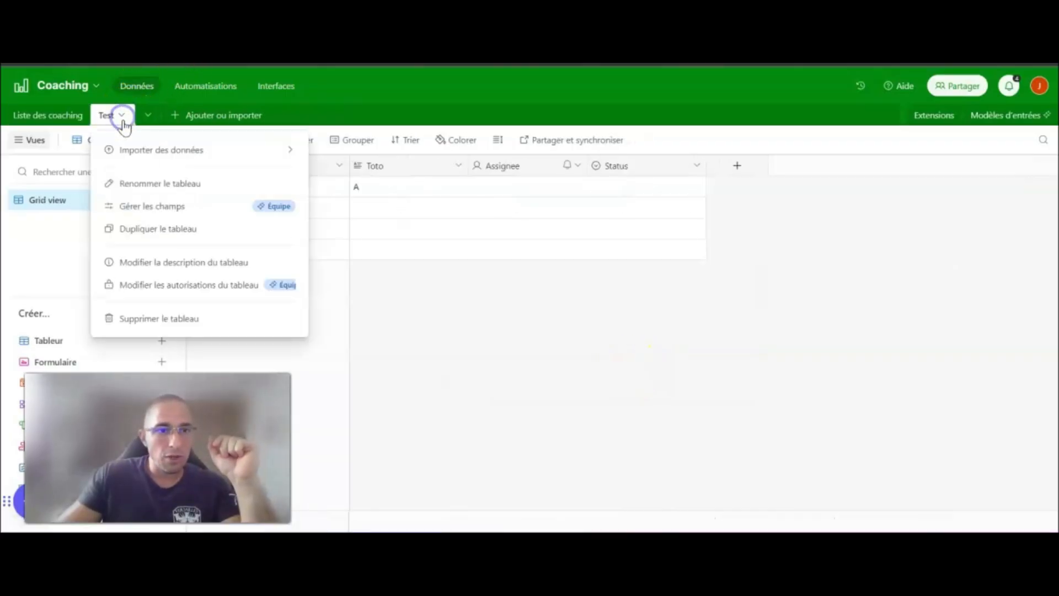
left_click(181, 319)
left_click(213, 228)
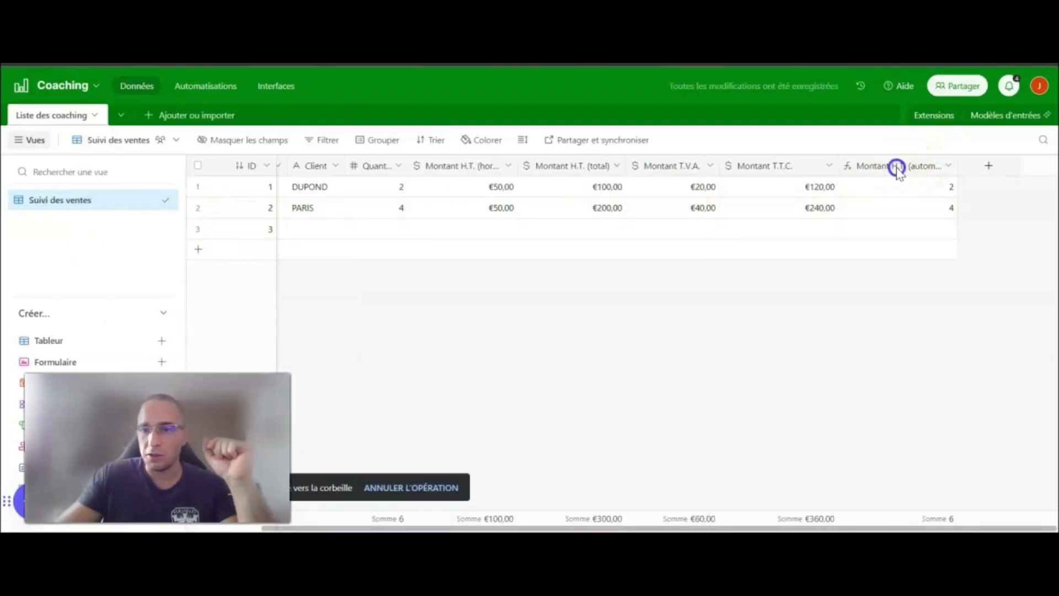
Step: Set the Montant H.T. (automatique) formula to {Quantité}*{Montant H.T. (horaire)} and save the field
double_click(918, 173)
left_click(568, 307)
key("BackSpace")
key("BackSpace")
key("BackSpace")
key("BackSpace")
key("BackSpace")
key("BackSpace")
key("BackSpace")
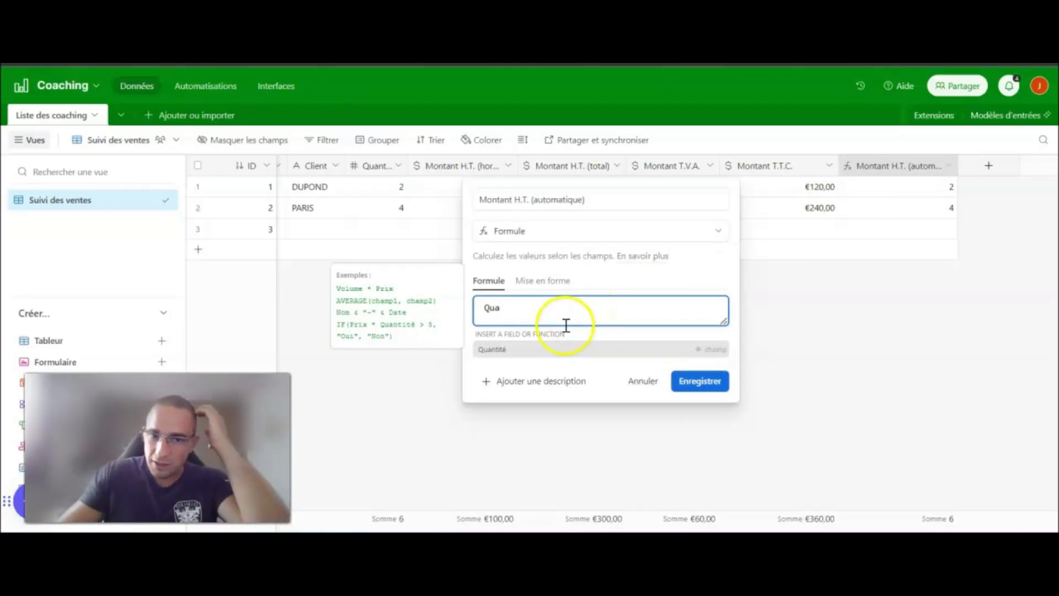
left_click(518, 349)
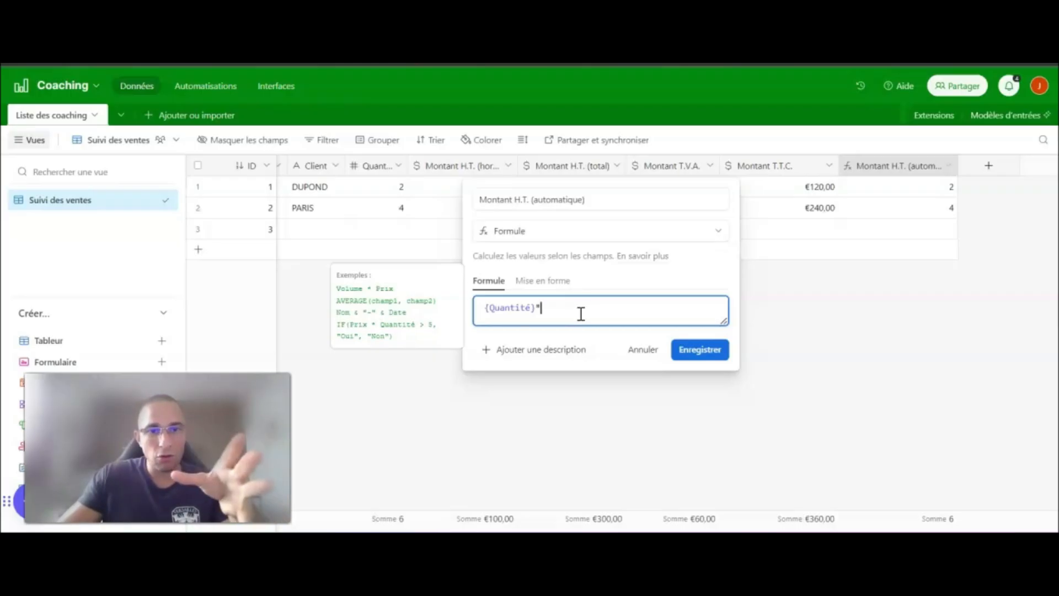
type("Mont")
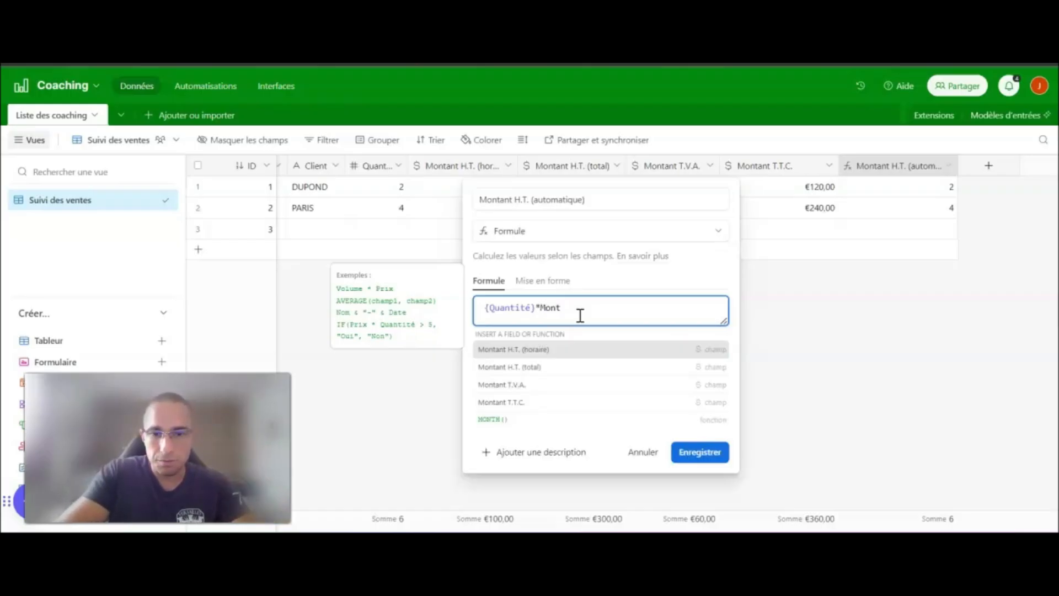
left_click(540, 356)
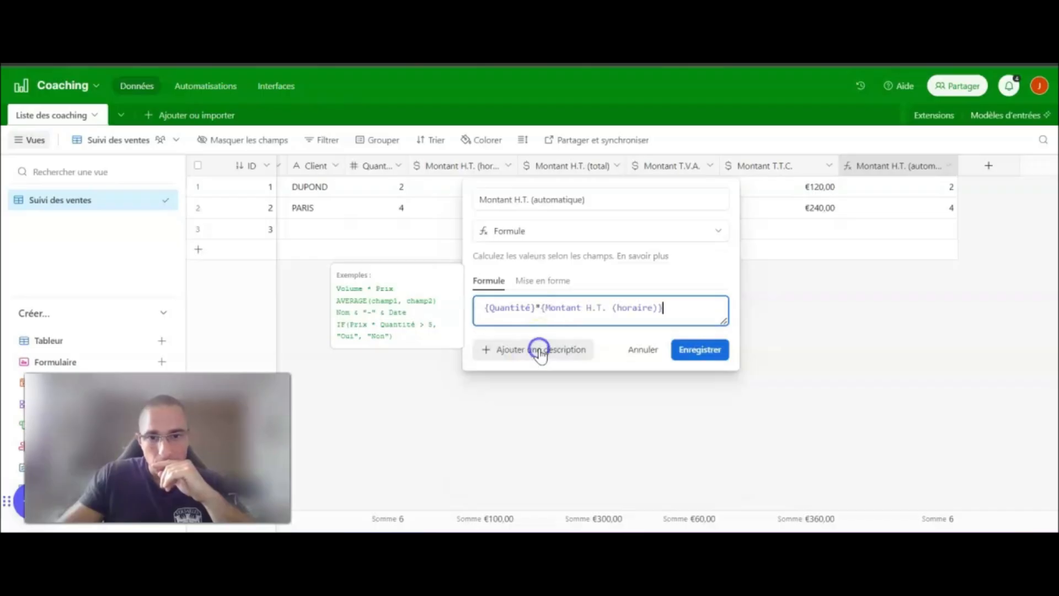
left_click(690, 351)
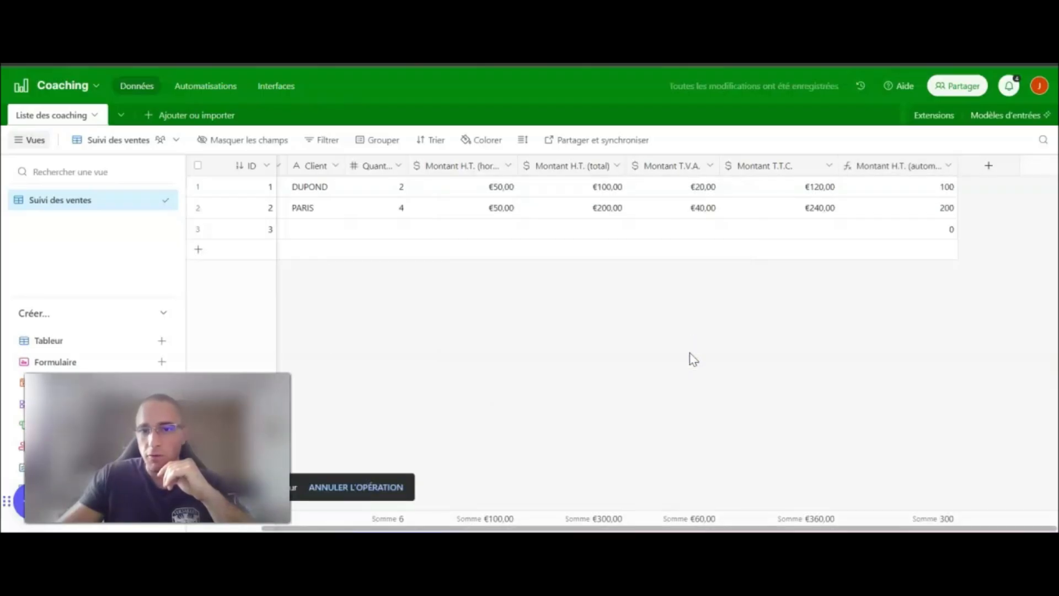
Step: Widen the Montant H.T. (automatique) column and rename the field as Montant H.T. (total automatique)
left_click_drag(958, 165, 990, 164)
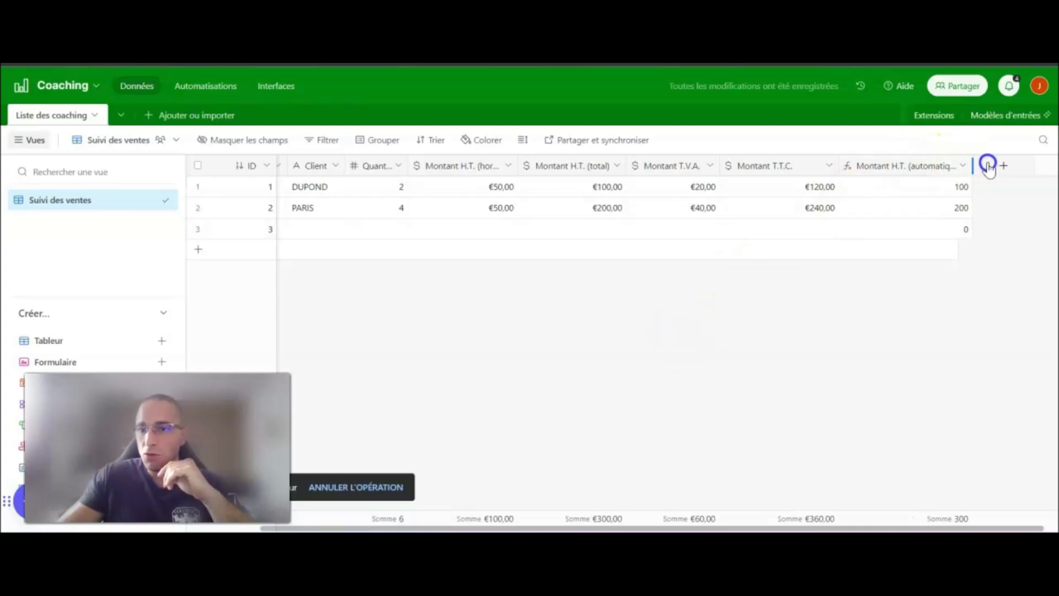
double_click(911, 168)
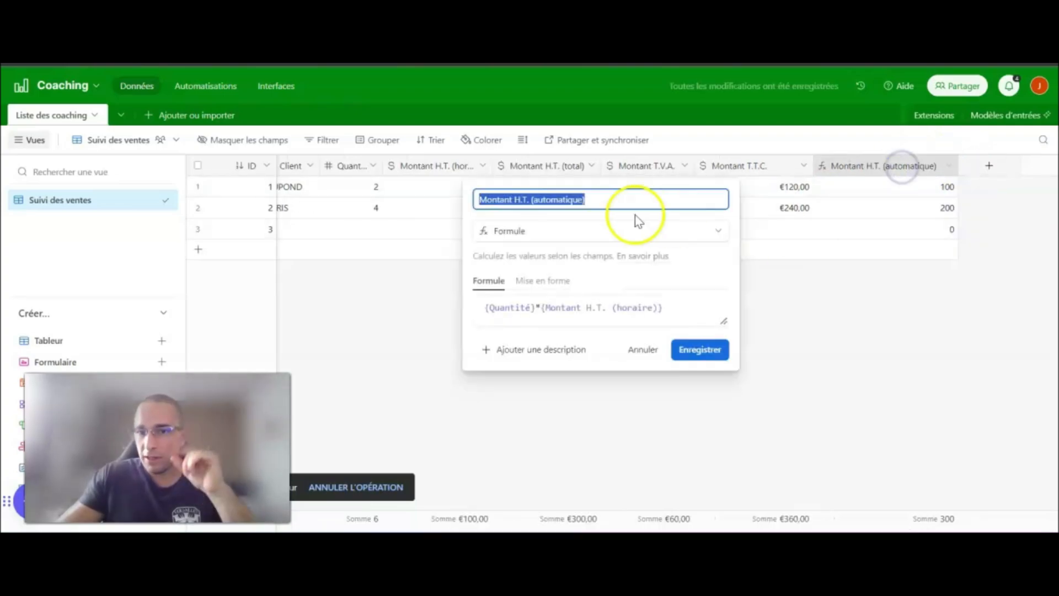
left_click(535, 197)
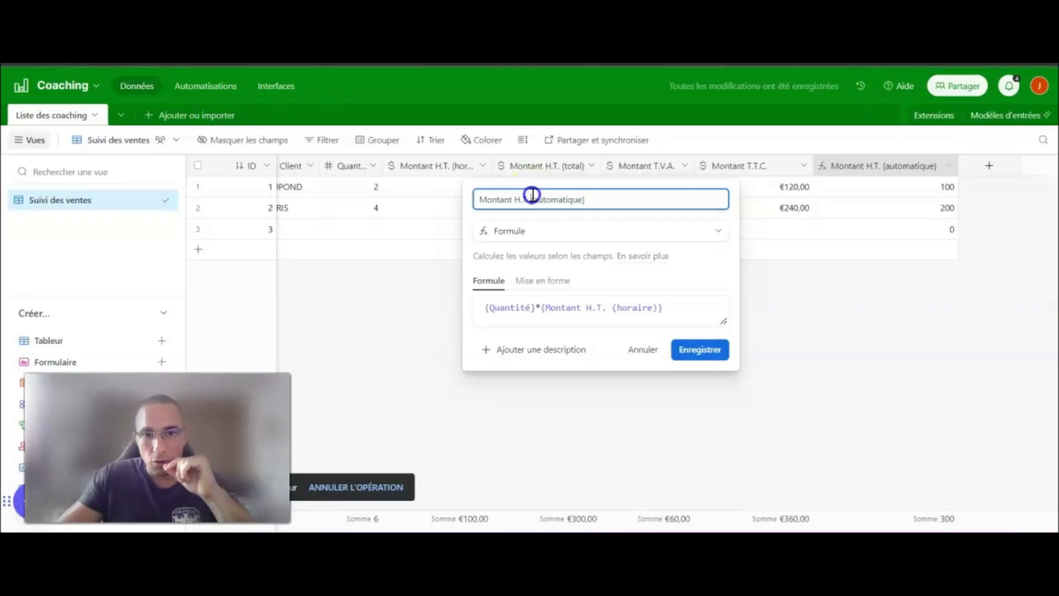
type("total")
left_click(700, 351)
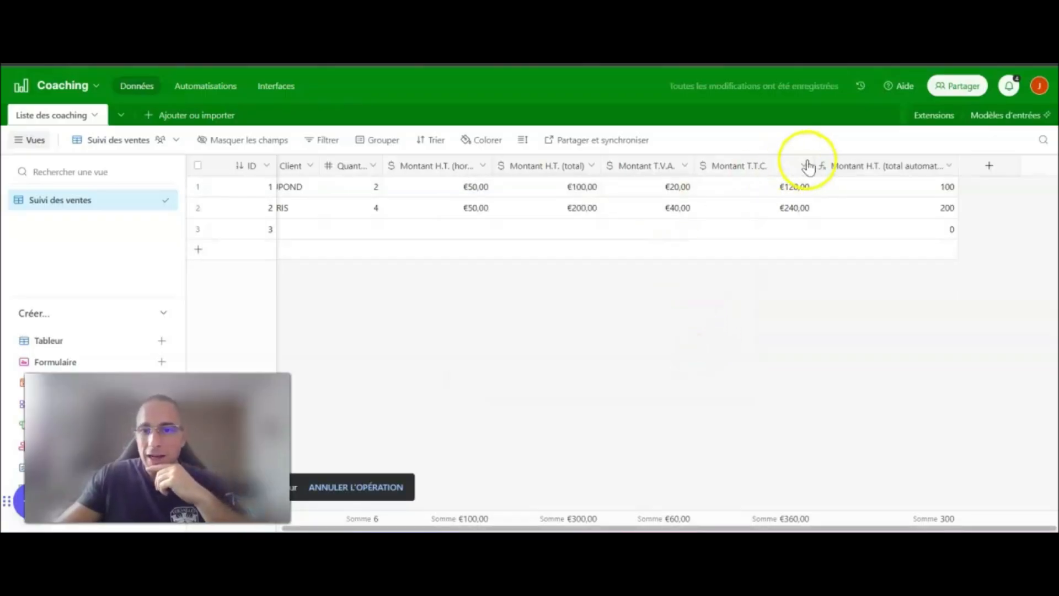
Step: Move the Montant H.T. (total automatique) column directly after Montant H.T. (total) and narrow it
left_click_drag(868, 160, 627, 164)
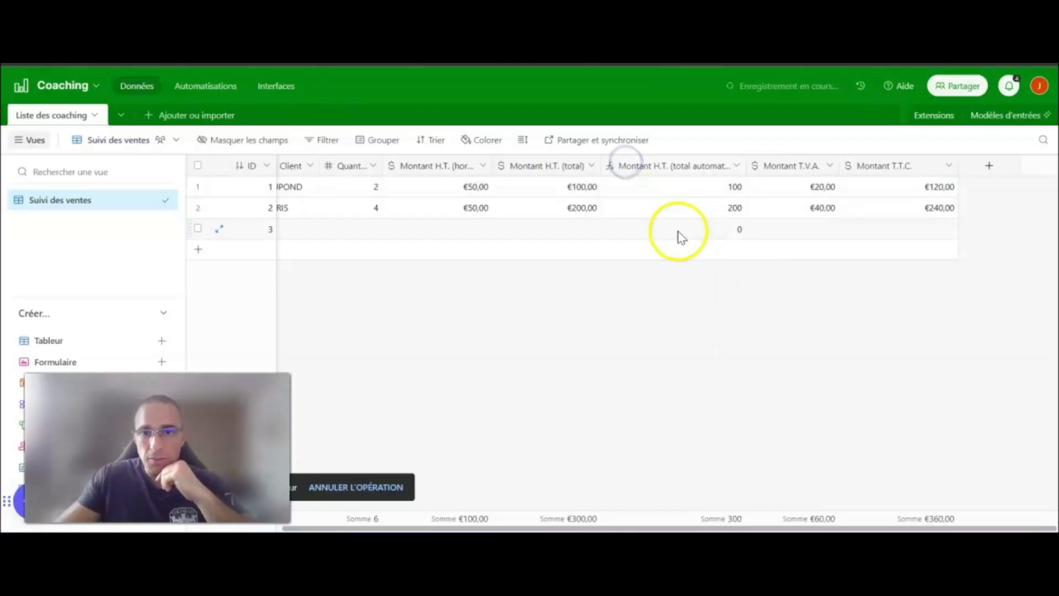
left_click_drag(742, 156, 705, 156)
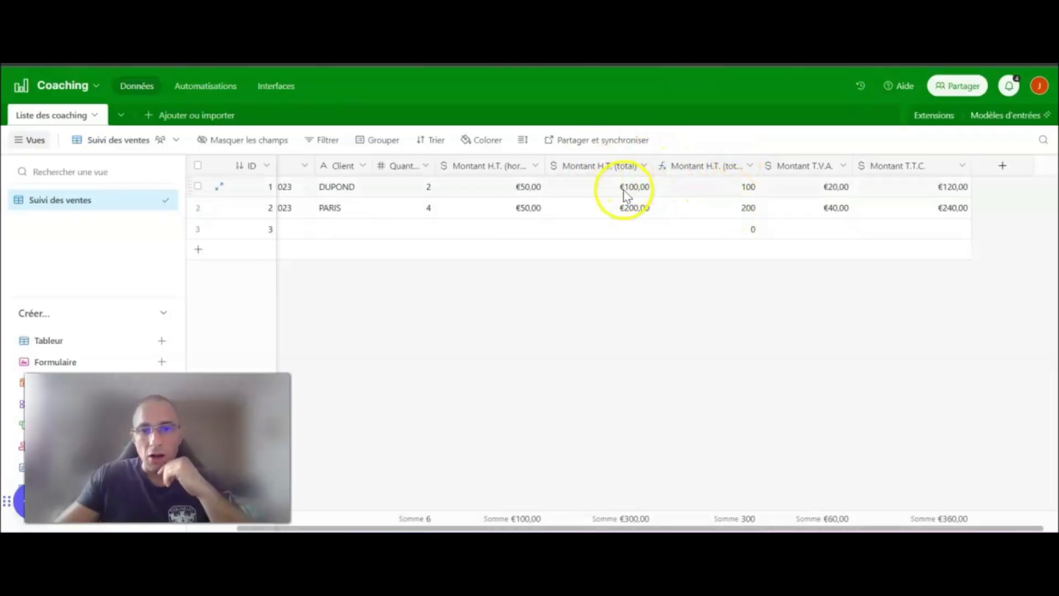
Step: Compare the first two records' amounts in Montant H.T. (total) with those in Montant H.T. (total automatique)
left_click(624, 191)
left_click(621, 207)
left_click(622, 189)
left_click(620, 208)
left_click(717, 187)
left_click(728, 208)
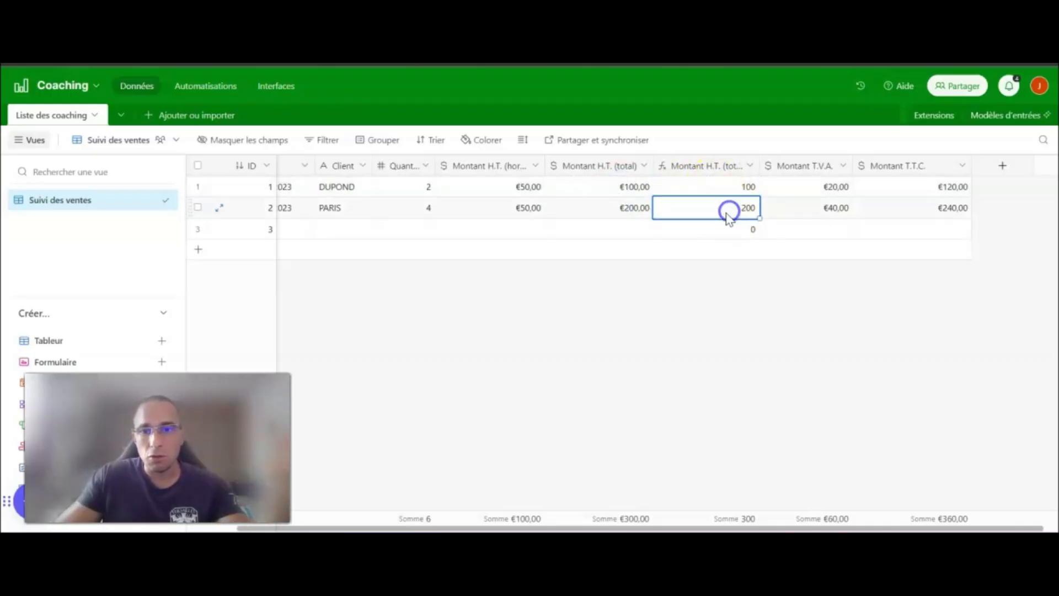
left_click(733, 186)
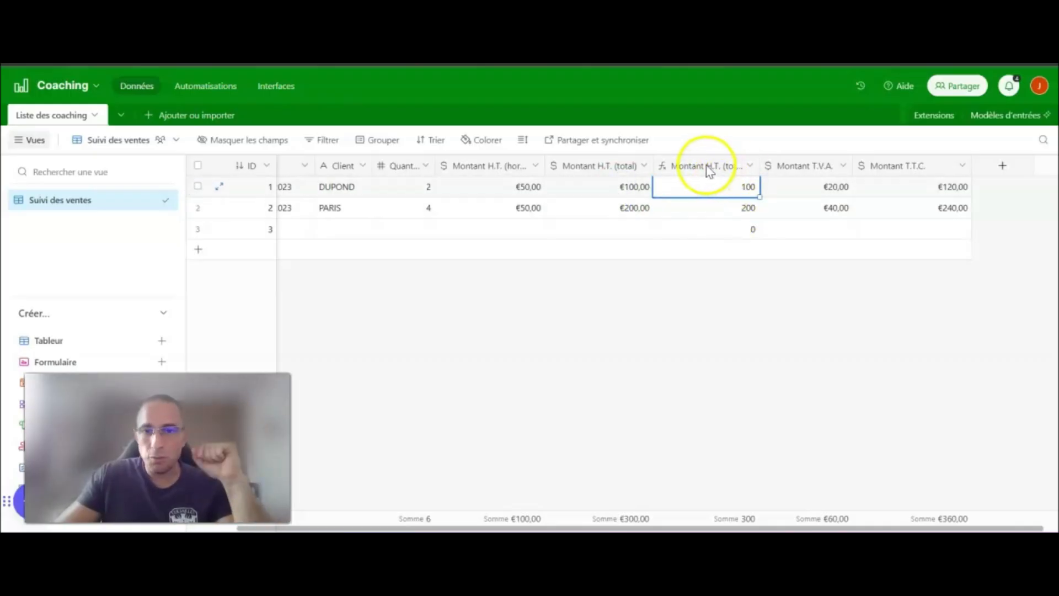
Step: Format Montant H.T. (total automatique) as Devise with the € symbol, check the preview and save the field
left_click(705, 165)
double_click(706, 166)
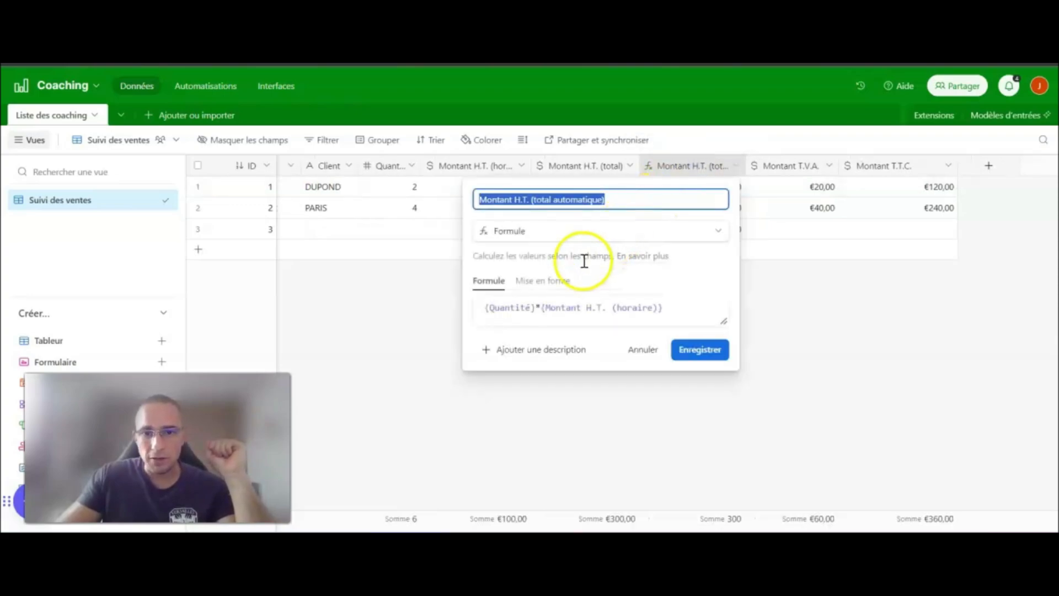
left_click(548, 282)
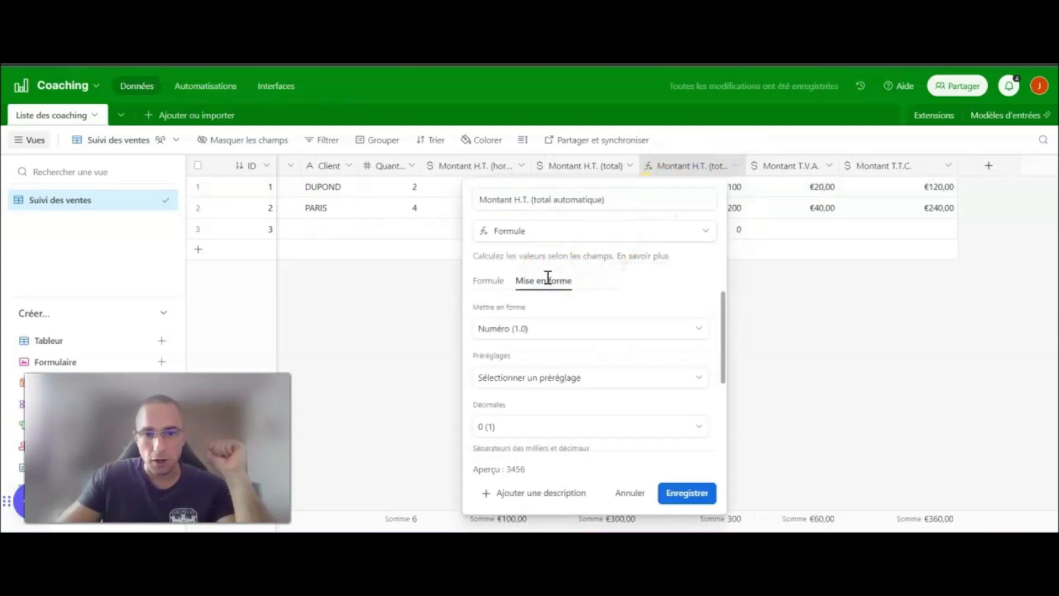
left_click(566, 329)
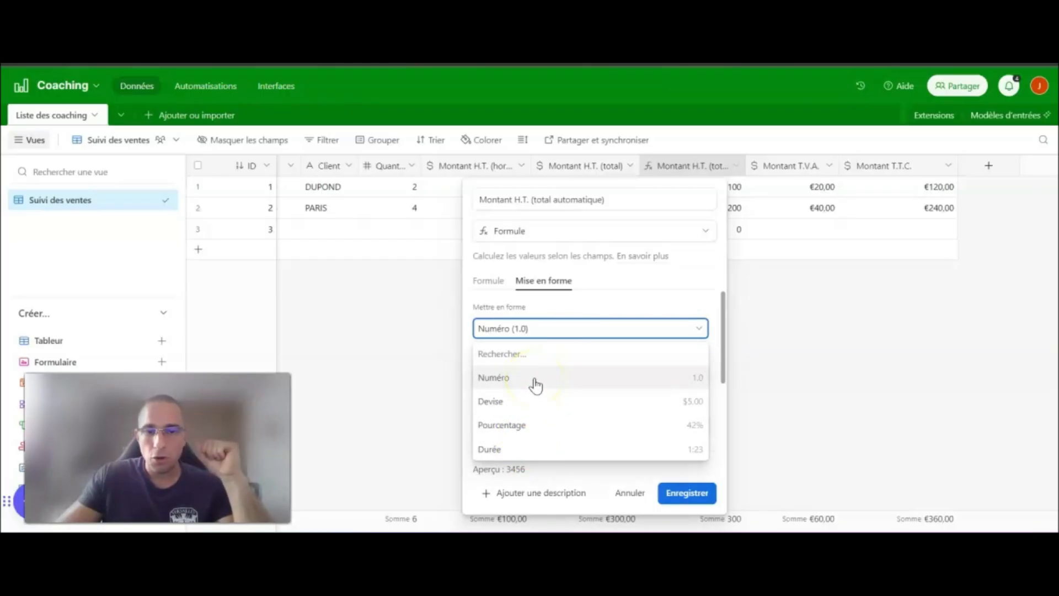
left_click(519, 405)
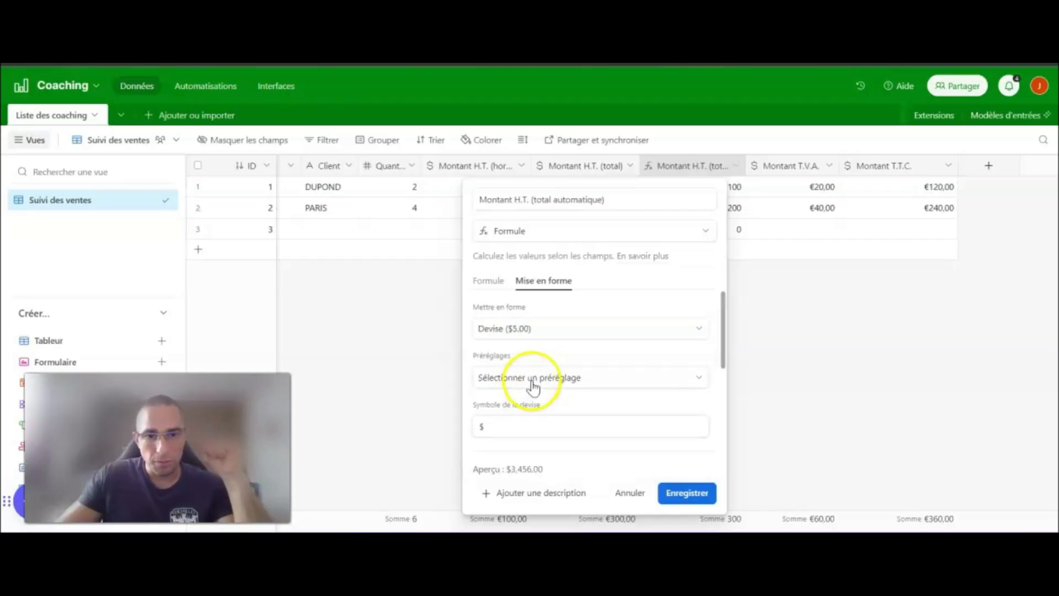
left_click_drag(497, 426, 467, 428)
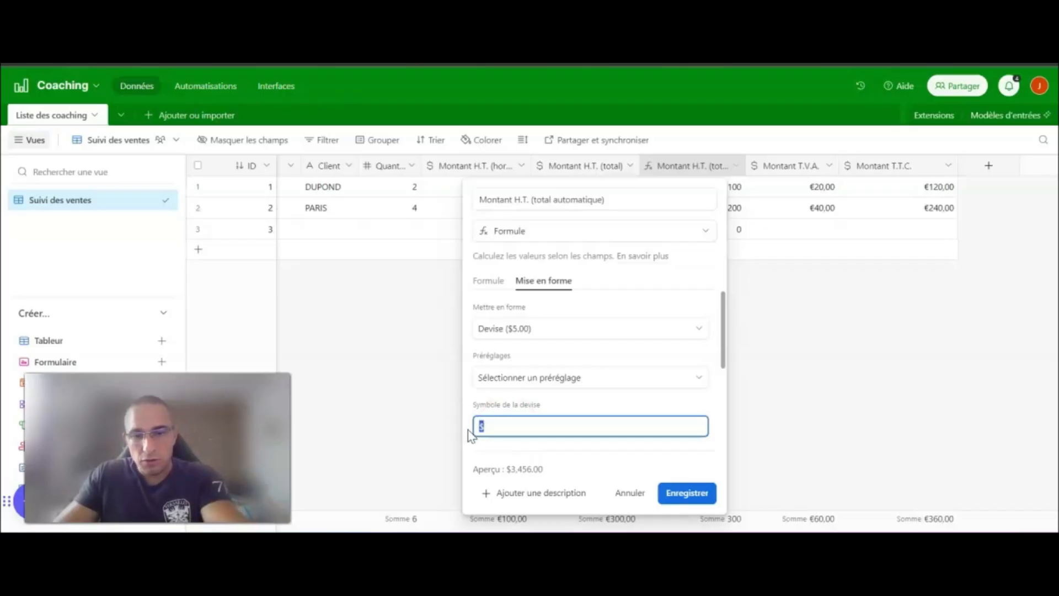
type("€")
left_click(568, 473)
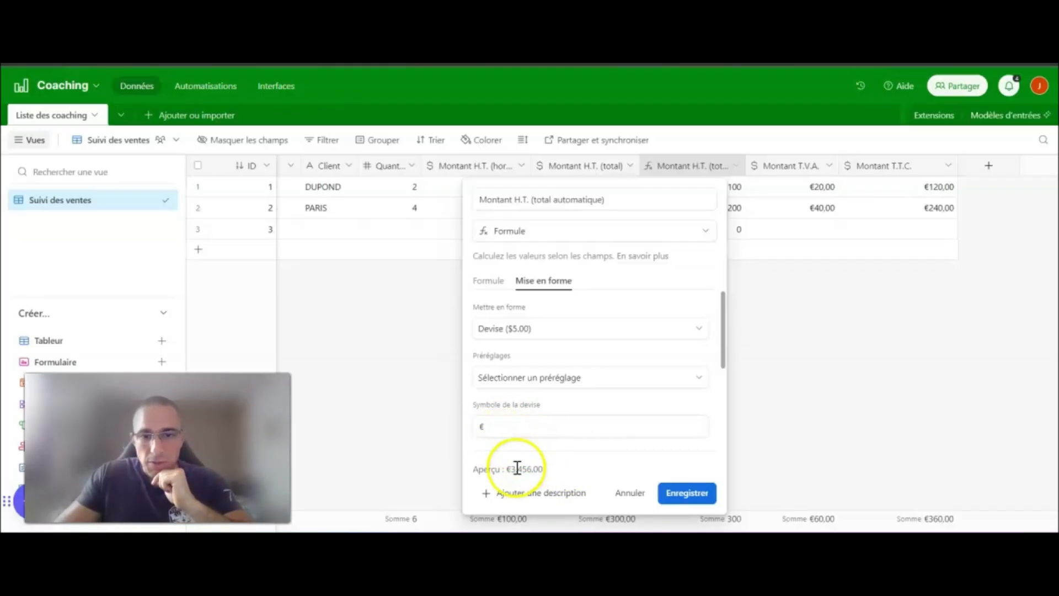
left_click_drag(507, 470, 547, 470)
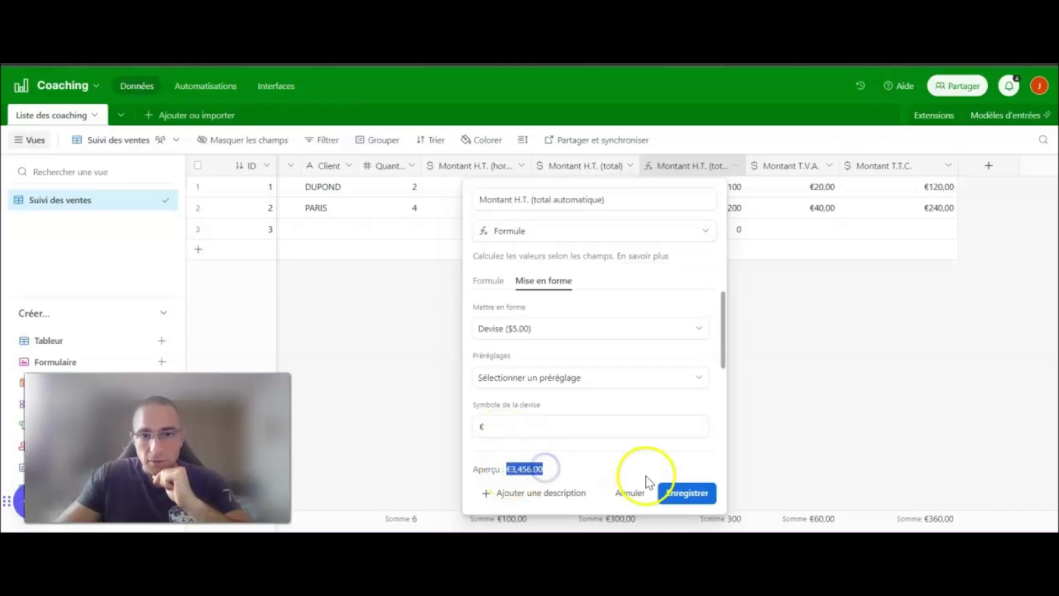
left_click(688, 494)
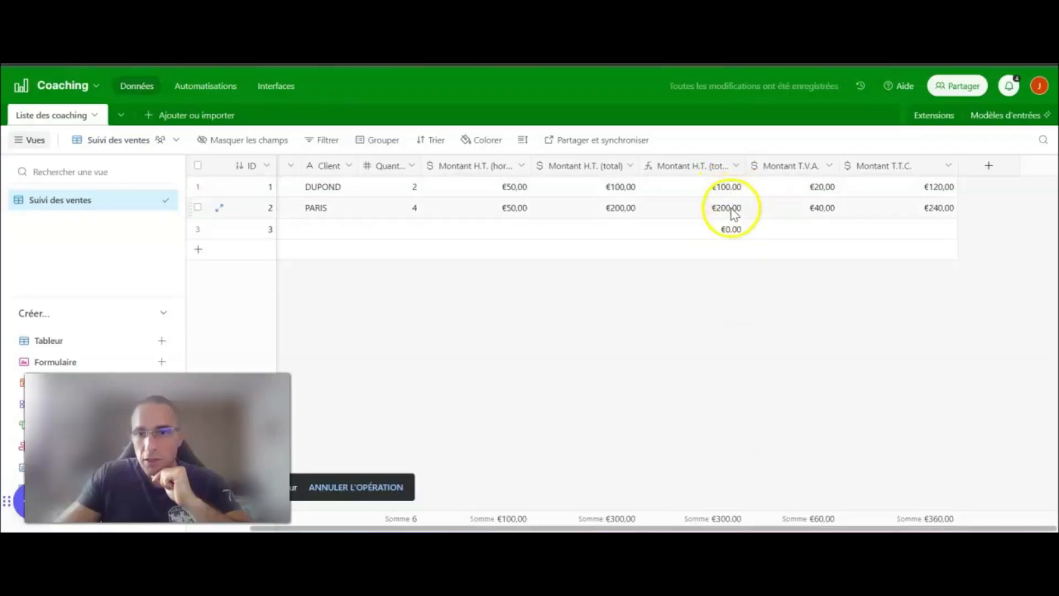
Step: Delete the manually entered Montant H.T. (total) field from the table
left_click(593, 166)
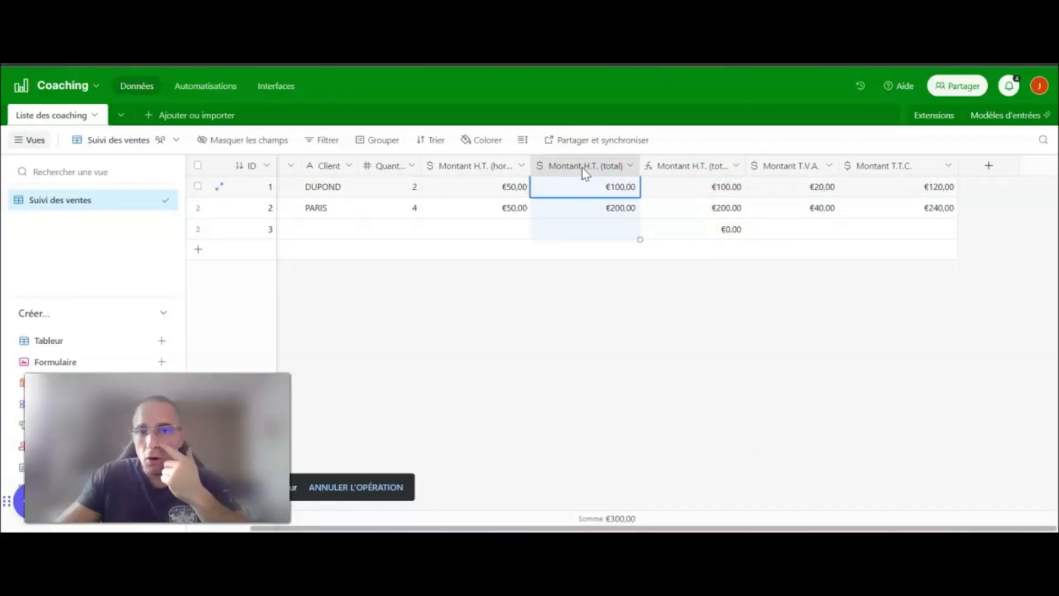
right_click(583, 167)
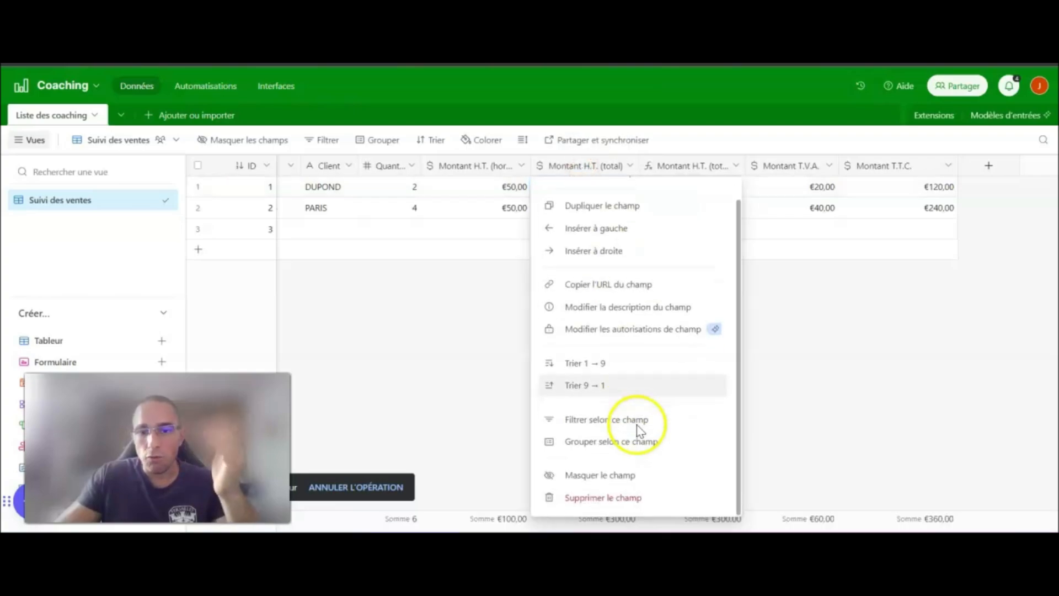
left_click(603, 499)
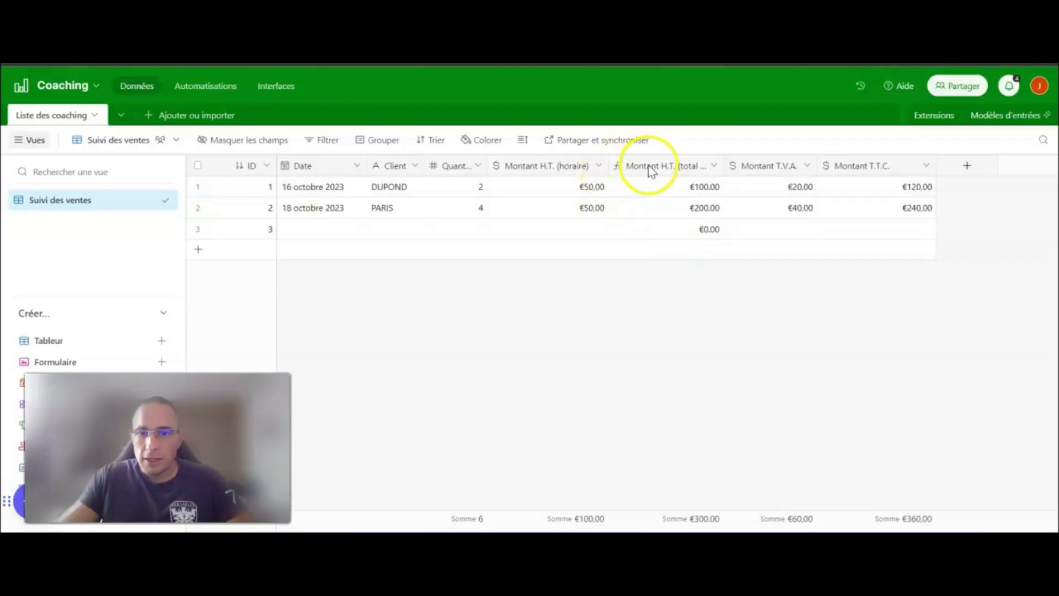
Step: Add a new field named Montant T.V.A. (automatique) with the field type Formule
left_click(969, 167)
type("Montant T.V.A. (automatique")
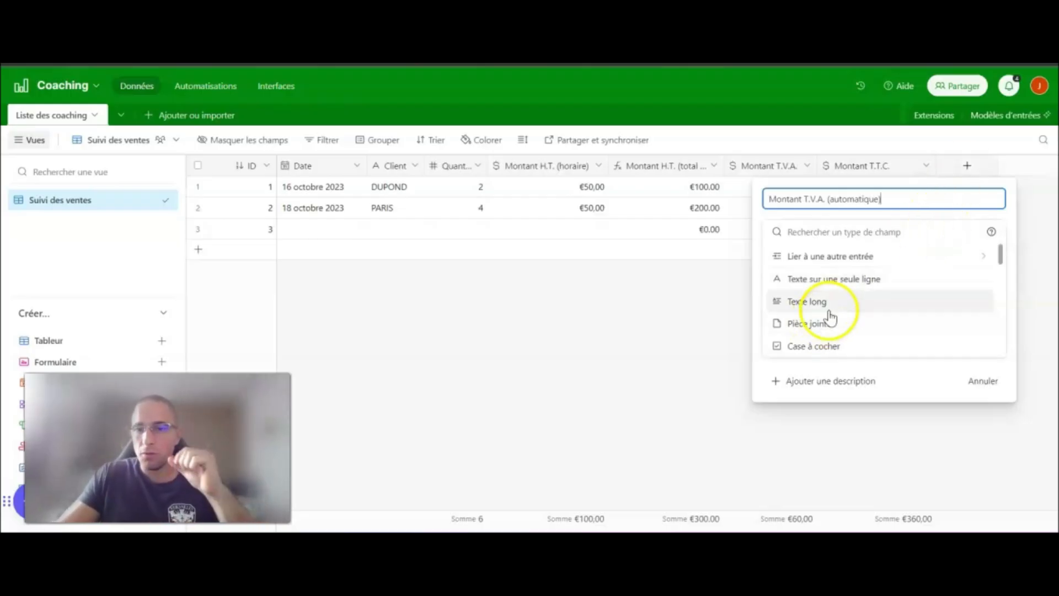
scroll(833, 309, "down", 5)
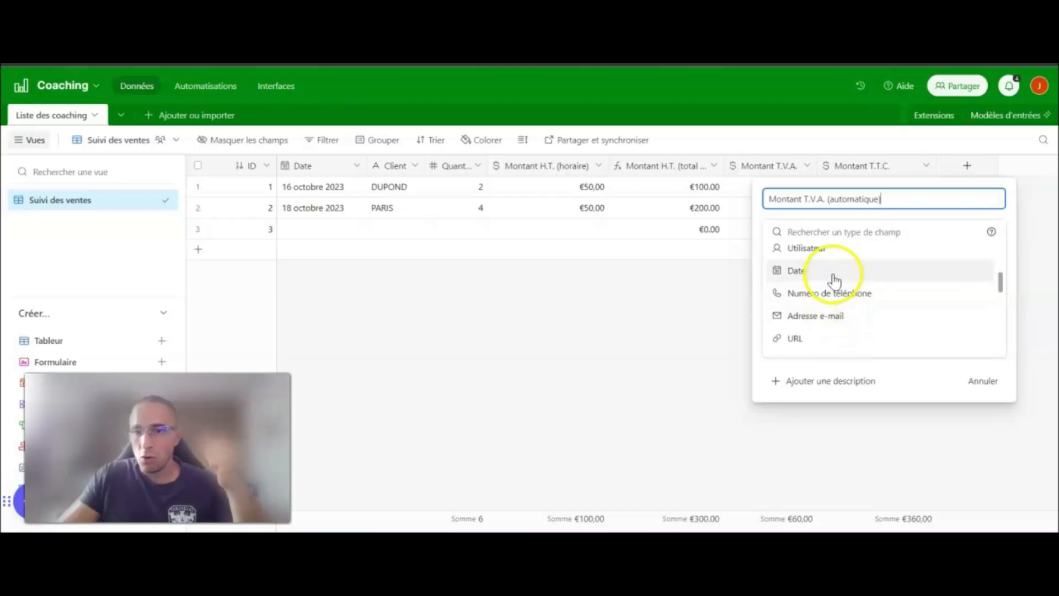
scroll(852, 294, "down", 2)
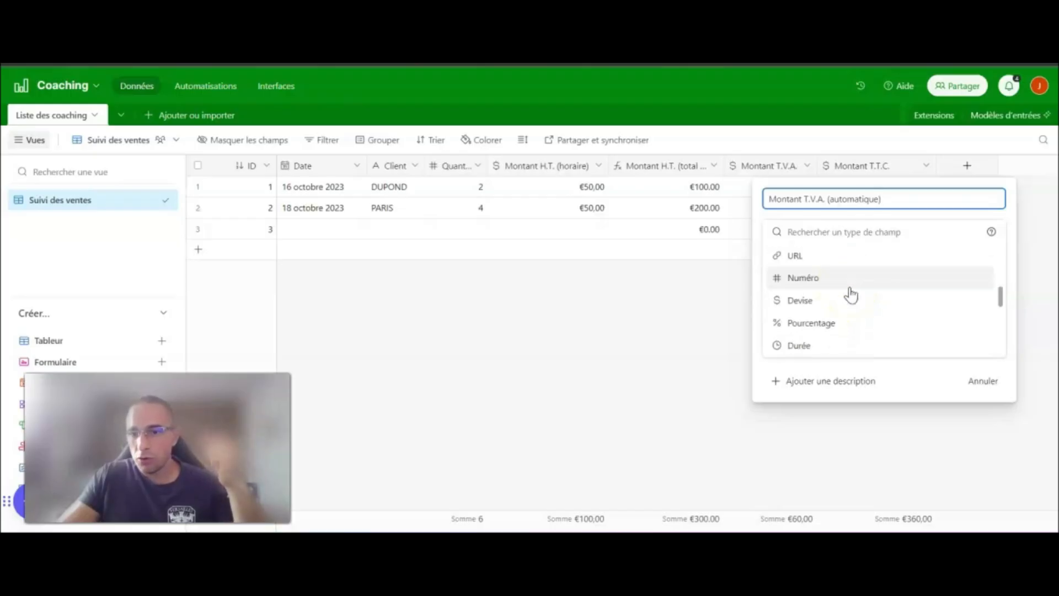
scroll(820, 330, "down", 2)
left_click(819, 310)
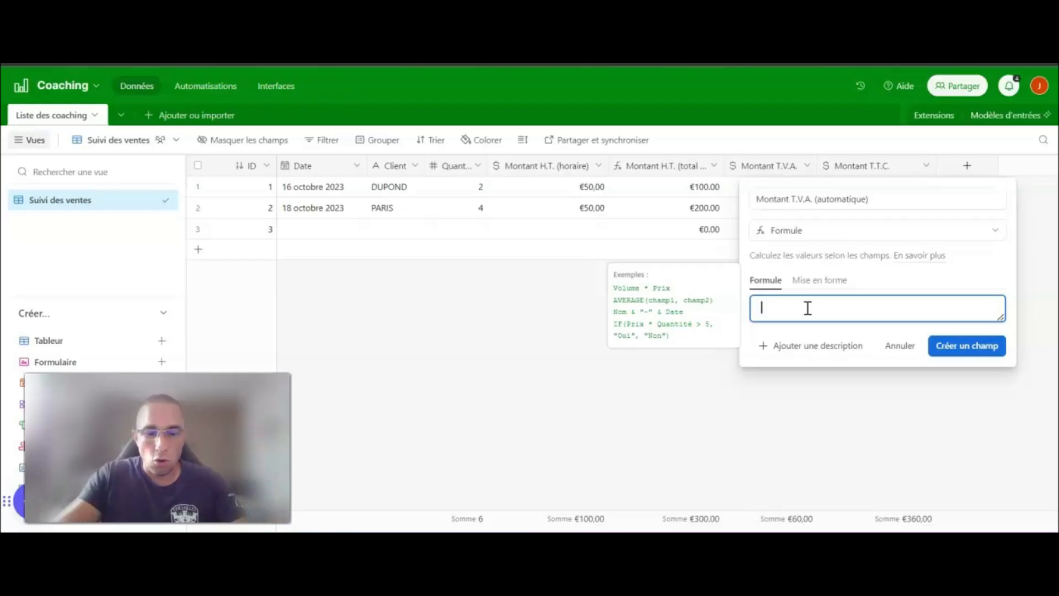
Step: Enter the formula {Montant H.T. (total automatique)}*0,20 and try to create the Montant T.V.A. (automatique) field
type("Montant")
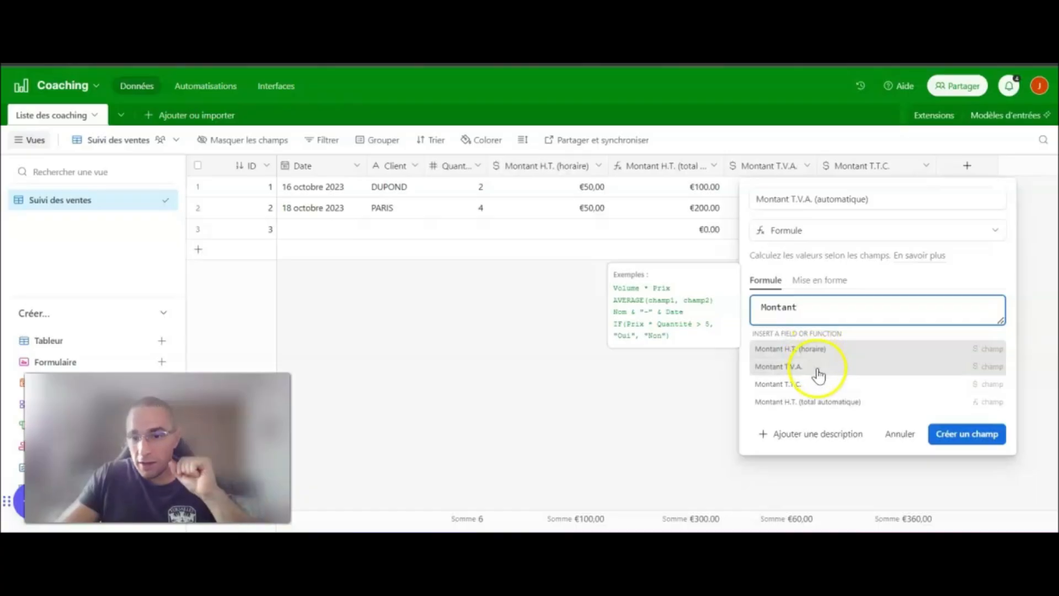
left_click(815, 408)
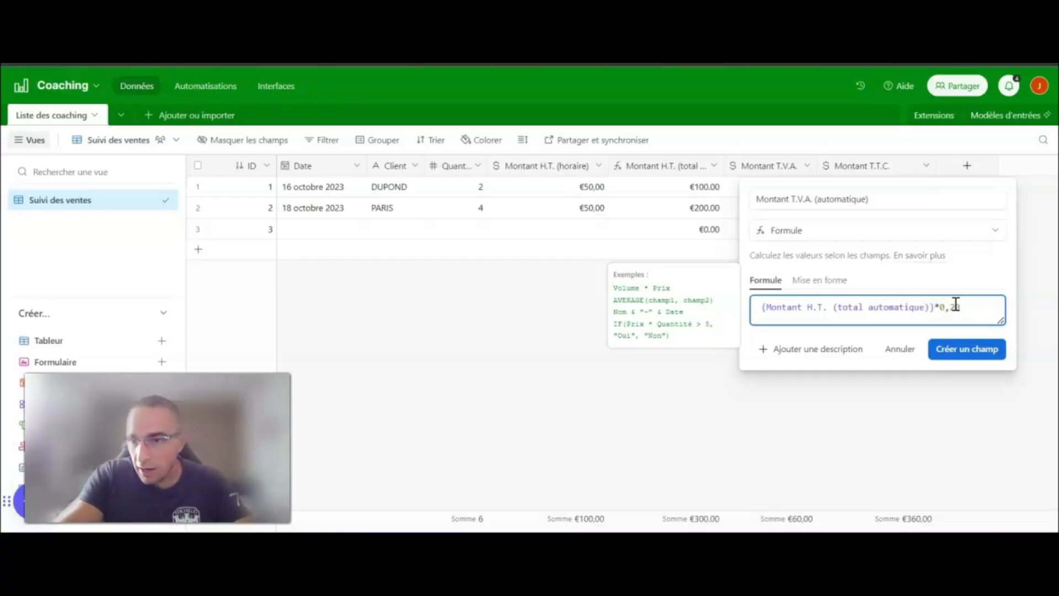
left_click(977, 348)
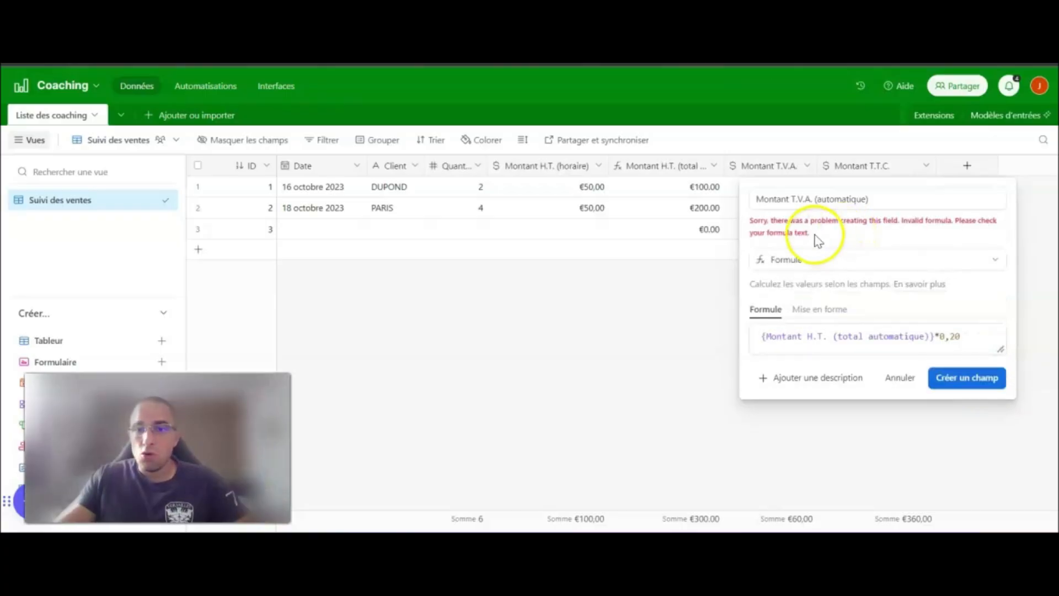
left_click_drag(816, 236, 787, 223)
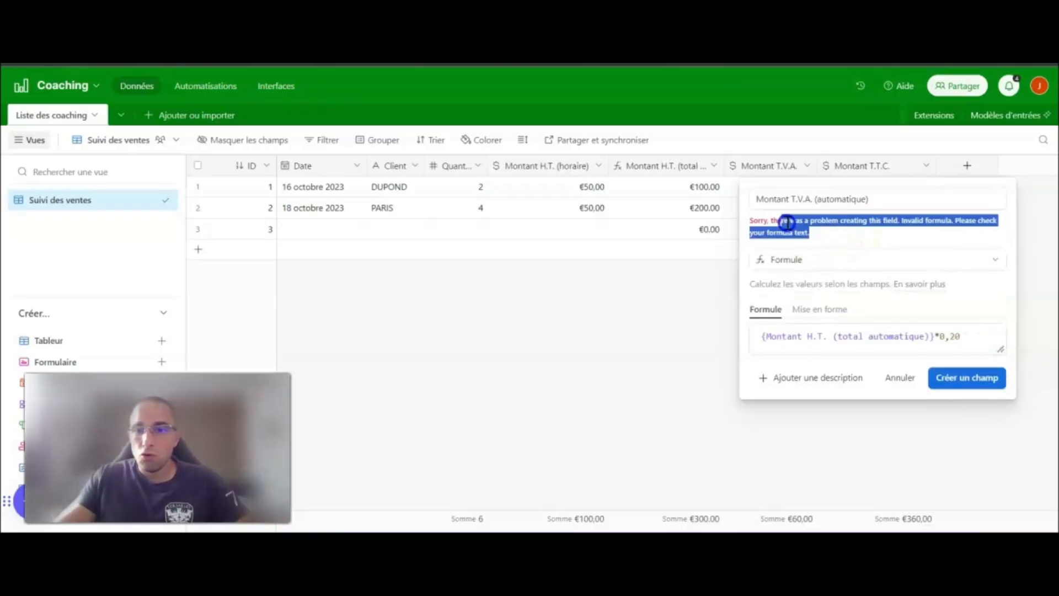
left_click(840, 237)
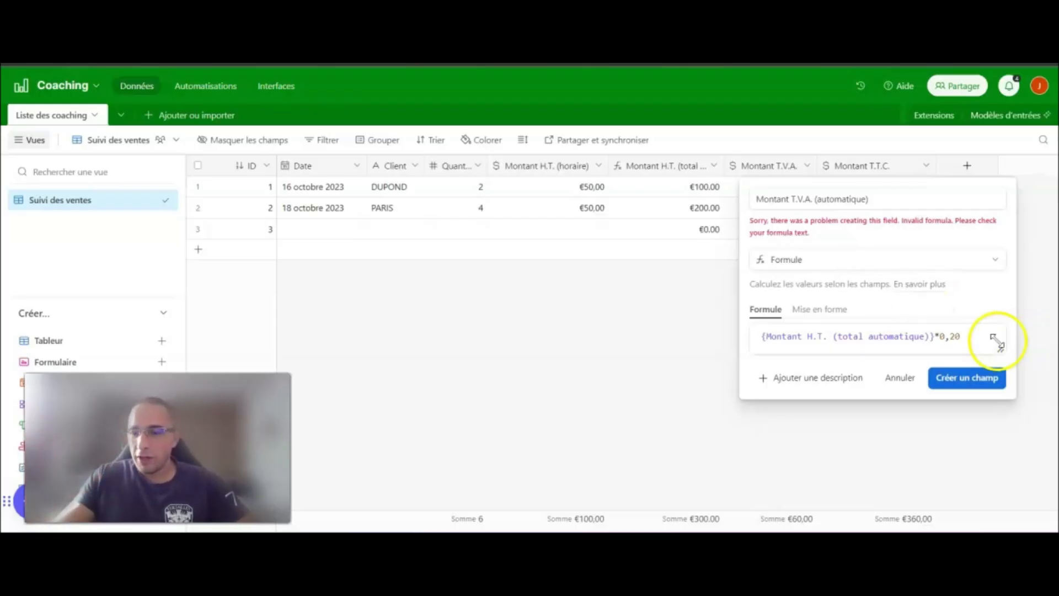
Step: Correct the multiplier in the formula to 0.20 with a decimal point and create the Montant T.V.A. (automatique) field
left_click(942, 336)
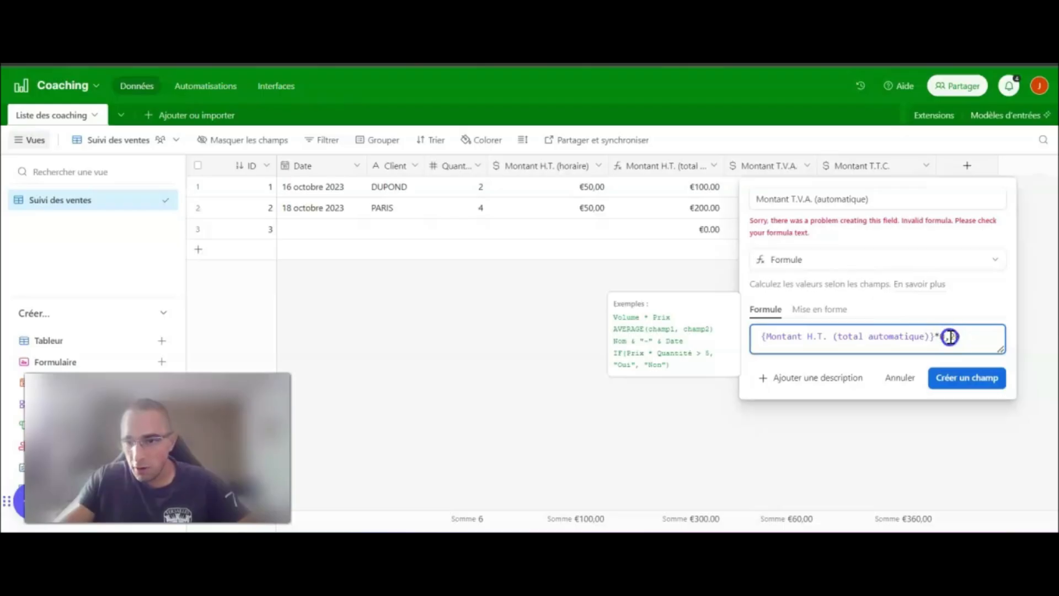
left_click(950, 337)
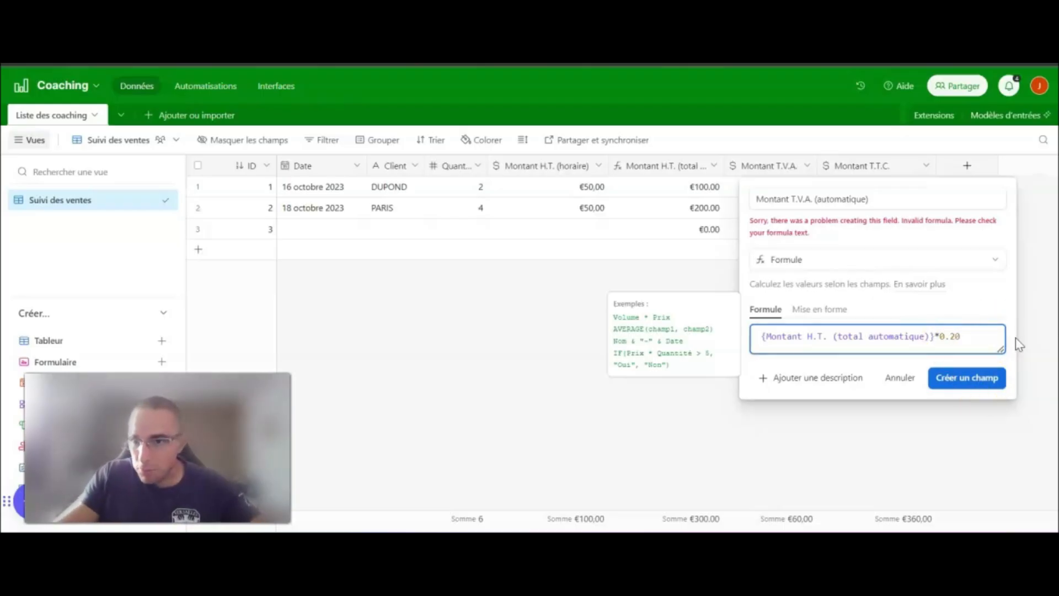
left_click(976, 334)
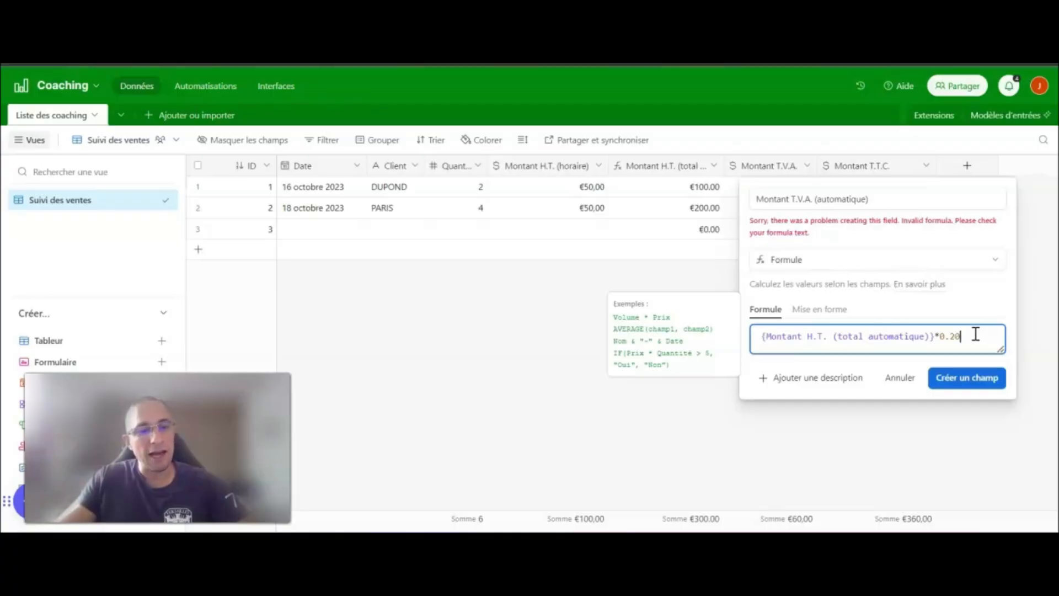
left_click(950, 337)
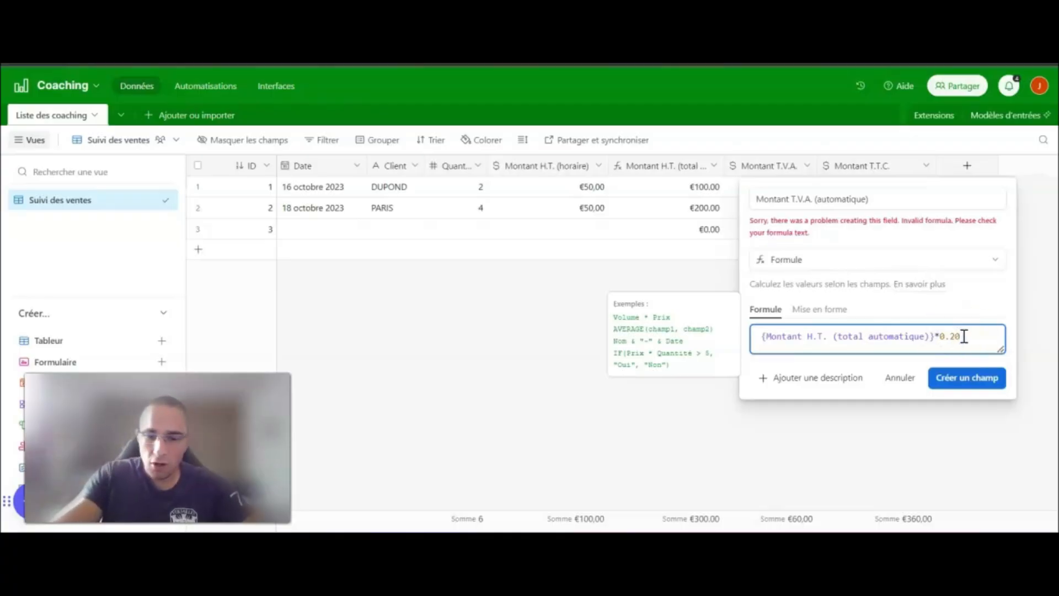
left_click(965, 336)
left_click_drag(807, 232, 740, 223)
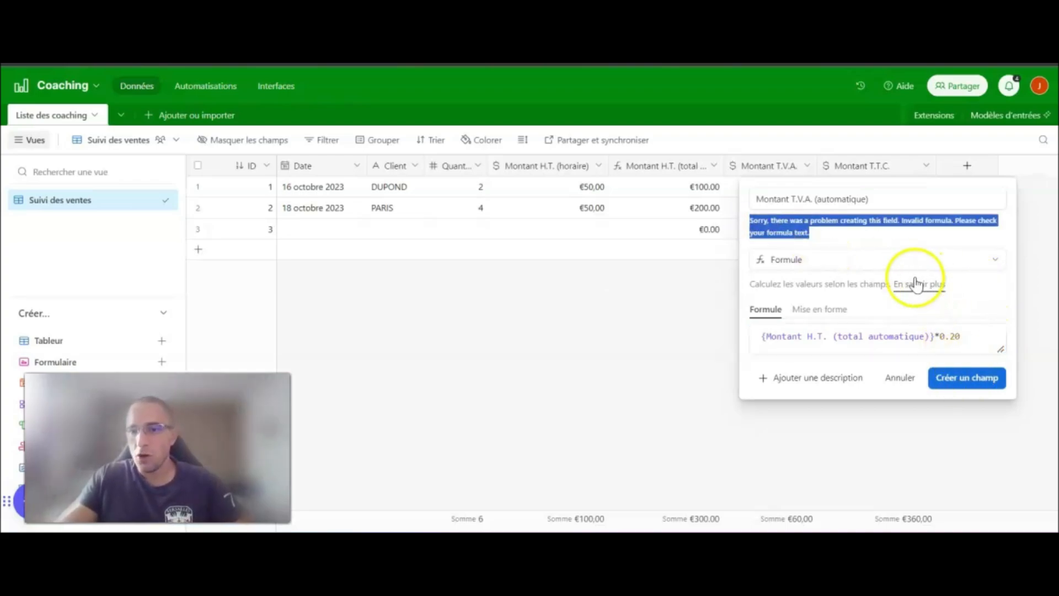
left_click(831, 235)
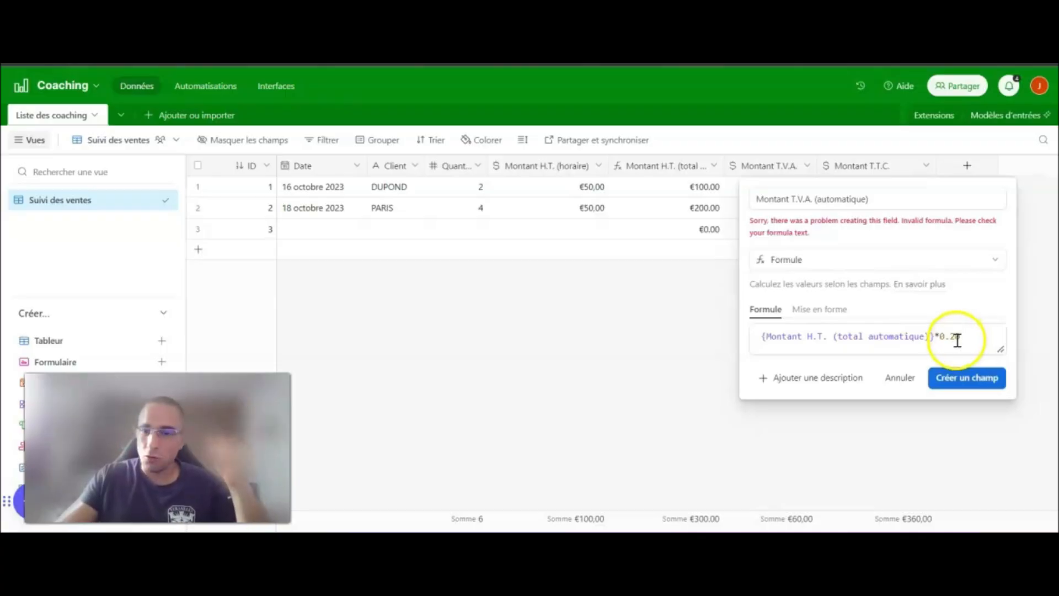
left_click(960, 378)
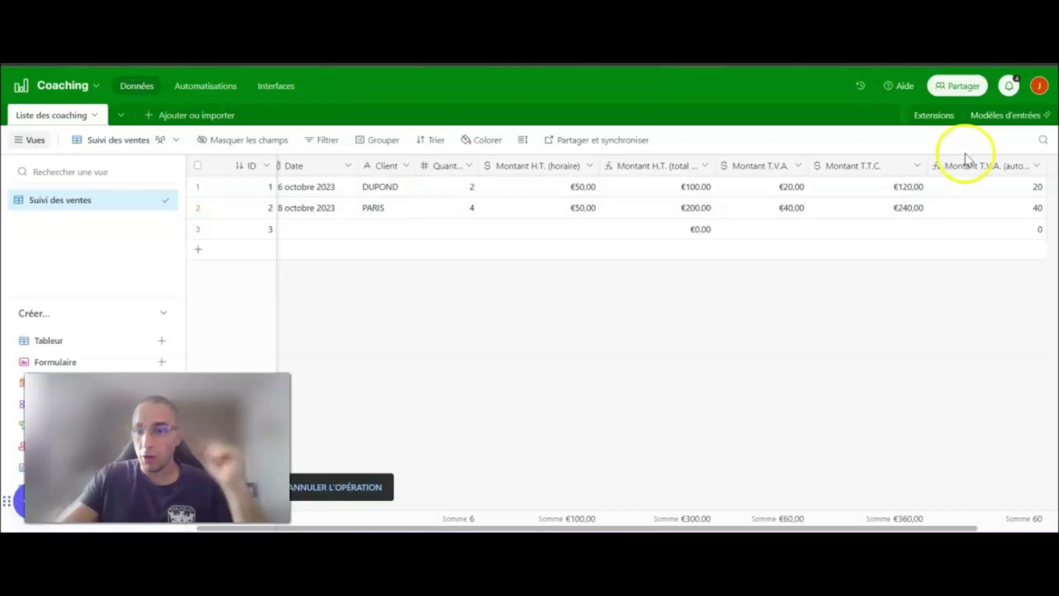
Step: Move the Montant T.V.A. (automatique) column between Montant T.V.A. and Montant T.T.C
left_click_drag(1000, 173, 839, 168)
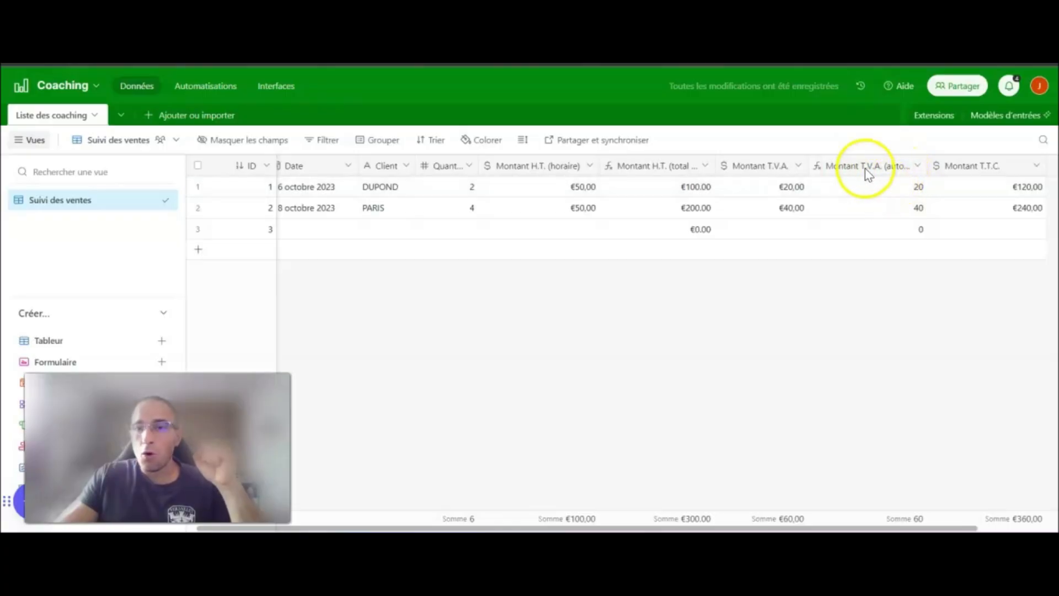
double_click(894, 169)
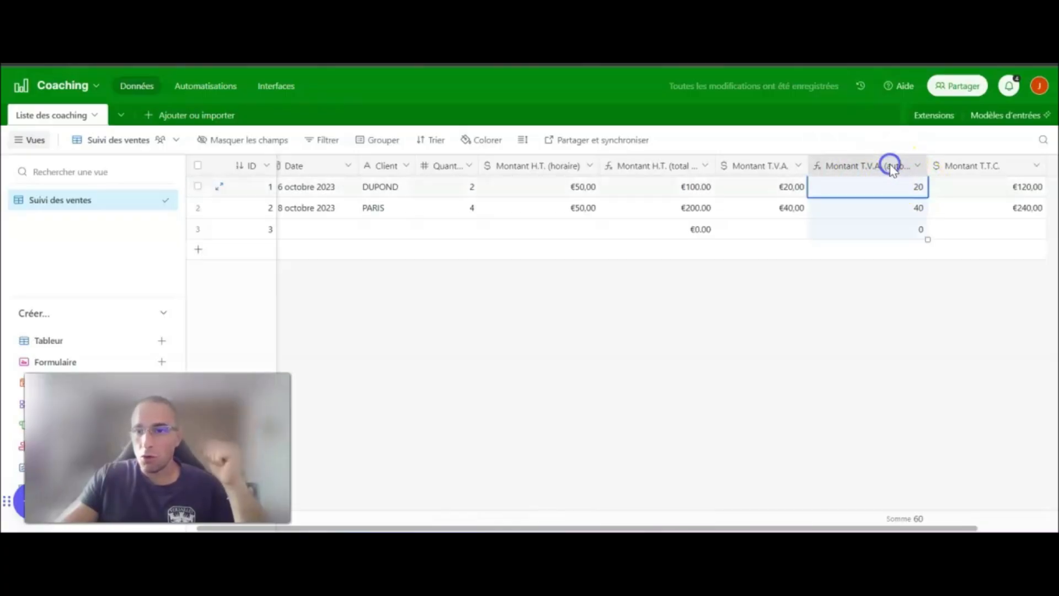
left_click(892, 167)
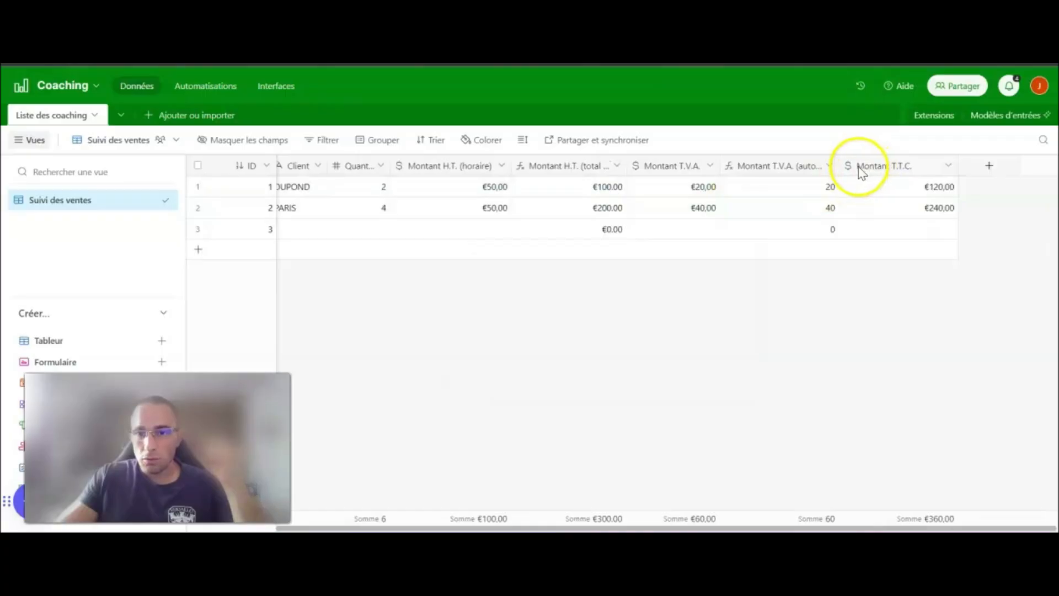
Step: Format the Montant T.V.A. (automatique) field as Devise with the € symbol and save it
double_click(779, 167)
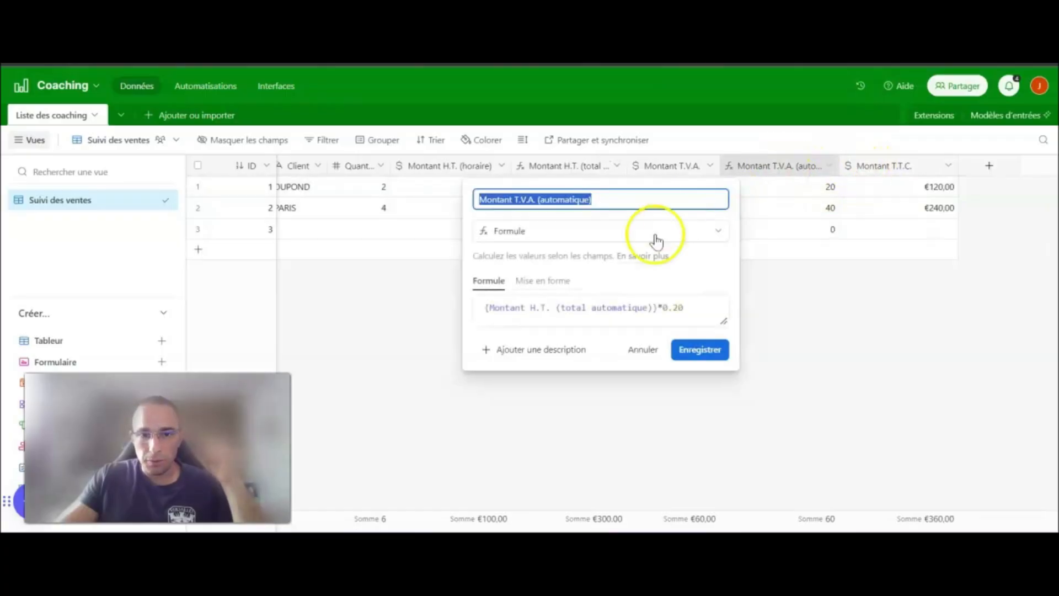
left_click(541, 280)
left_click(542, 334)
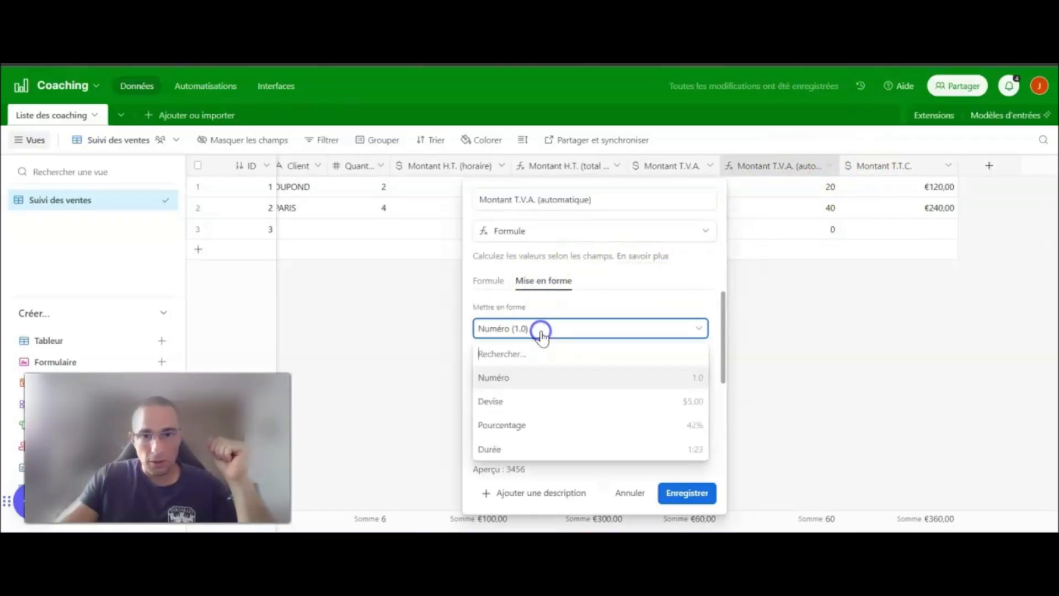
left_click(527, 401)
double_click(477, 426)
type("€")
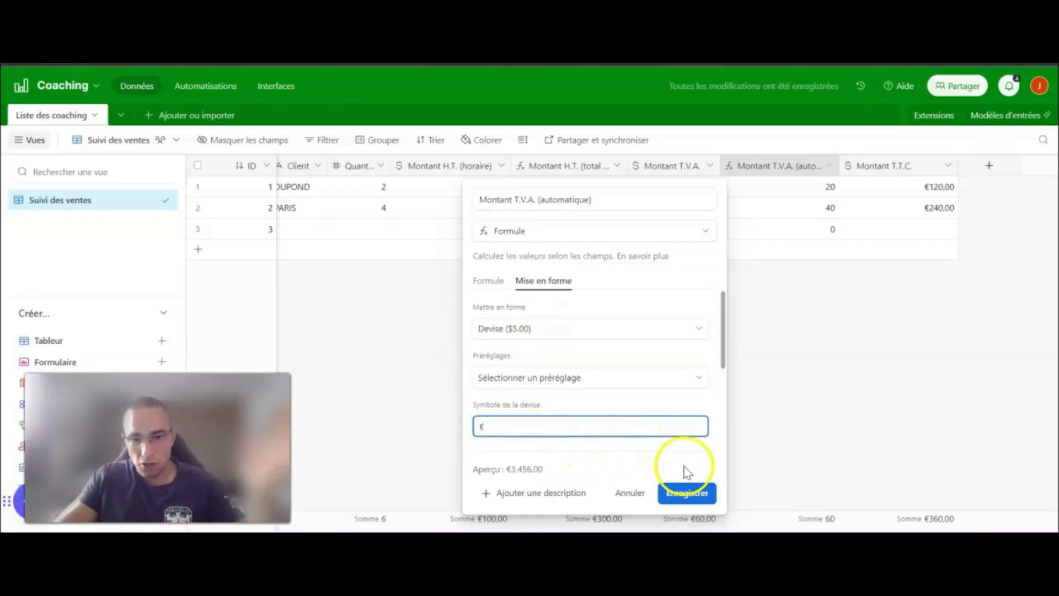
left_click(696, 493)
Step: Delete the manually entered Montant T.V.A. field and slightly adjust the widths of the two automatic amount columns
left_click(684, 167)
right_click(683, 167)
scroll(669, 483, "down", 1)
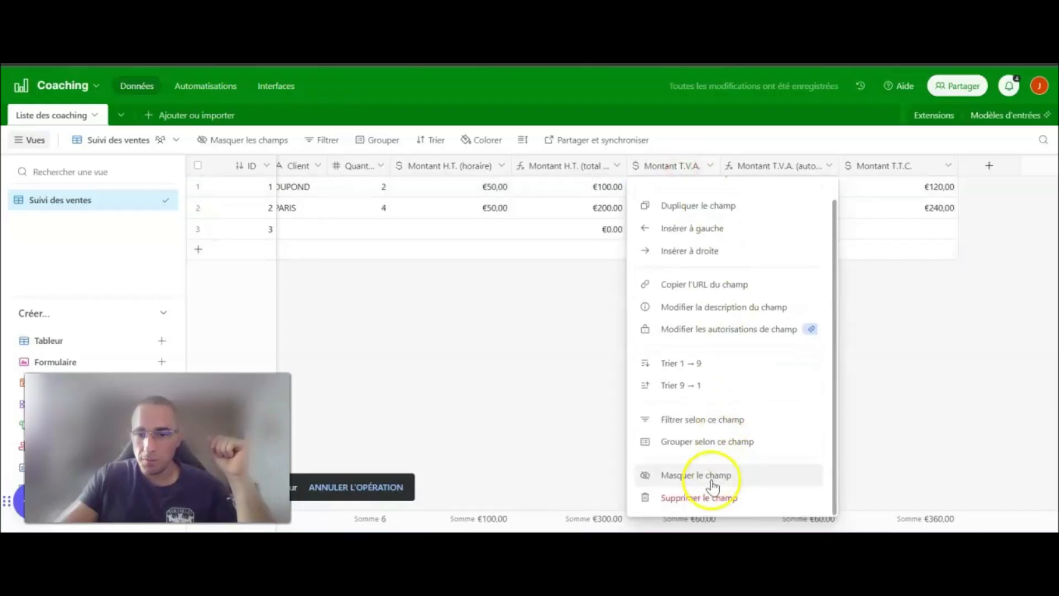
left_click(712, 503)
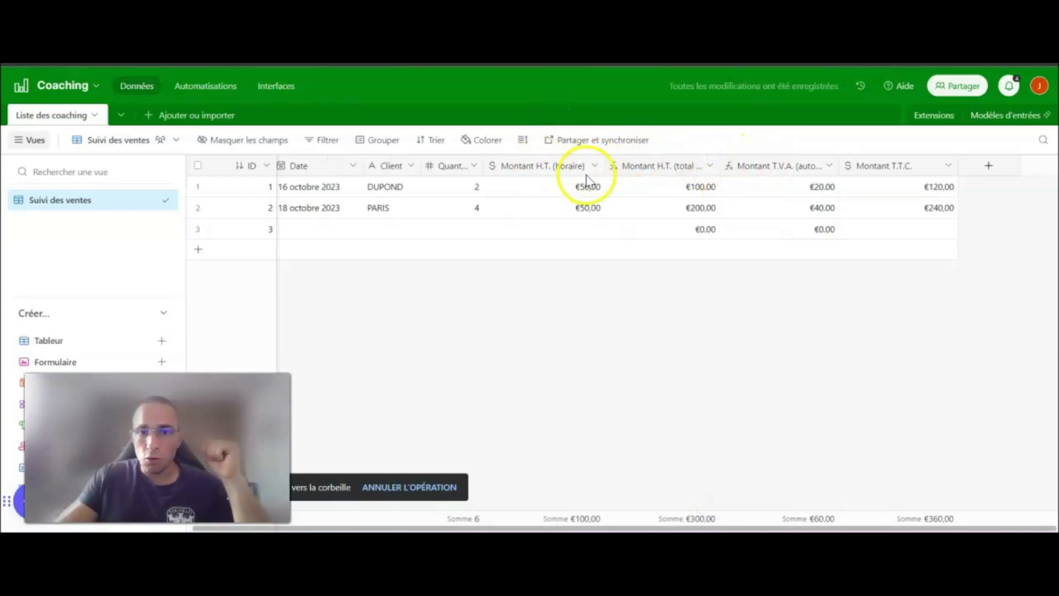
mouse_move(719, 166)
left_mouse_down()
mouse_move(752, 166)
mouse_move(718, 167)
left_mouse_up()
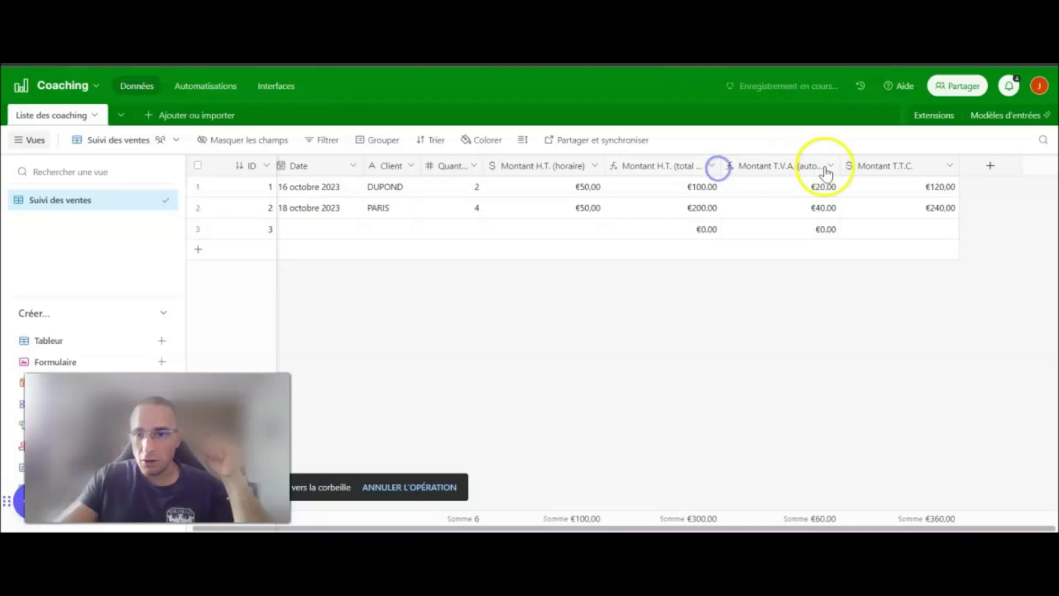
mouse_move(838, 166)
left_mouse_down()
mouse_move(859, 166)
mouse_move(839, 165)
left_mouse_up()
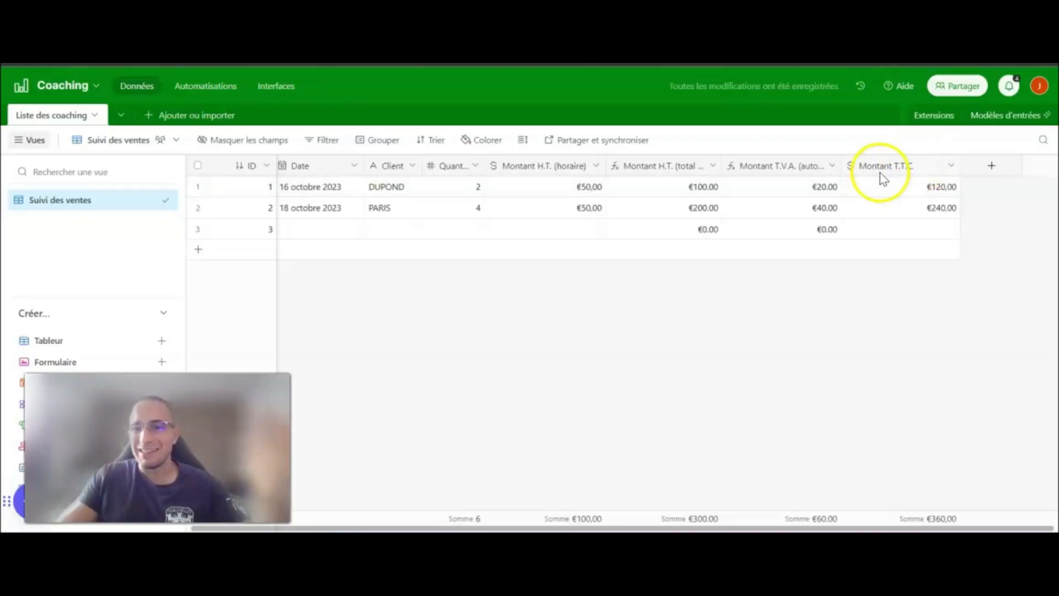
Step: Add a new field named Montant T.T.C. (automatique) with the field type Formule
left_click(993, 168)
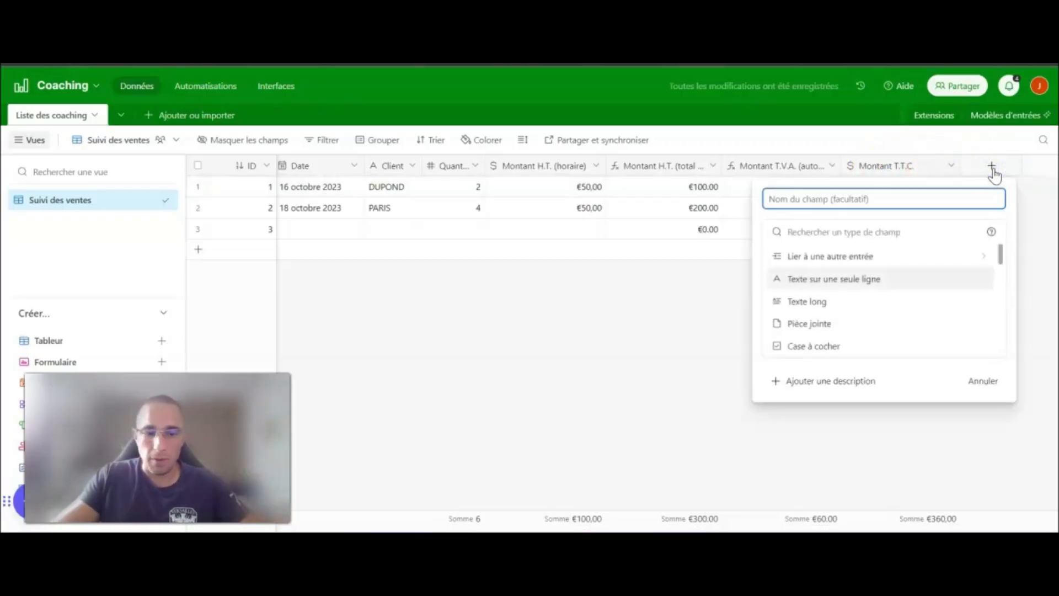
type("Montant T.T.C. (automatique")
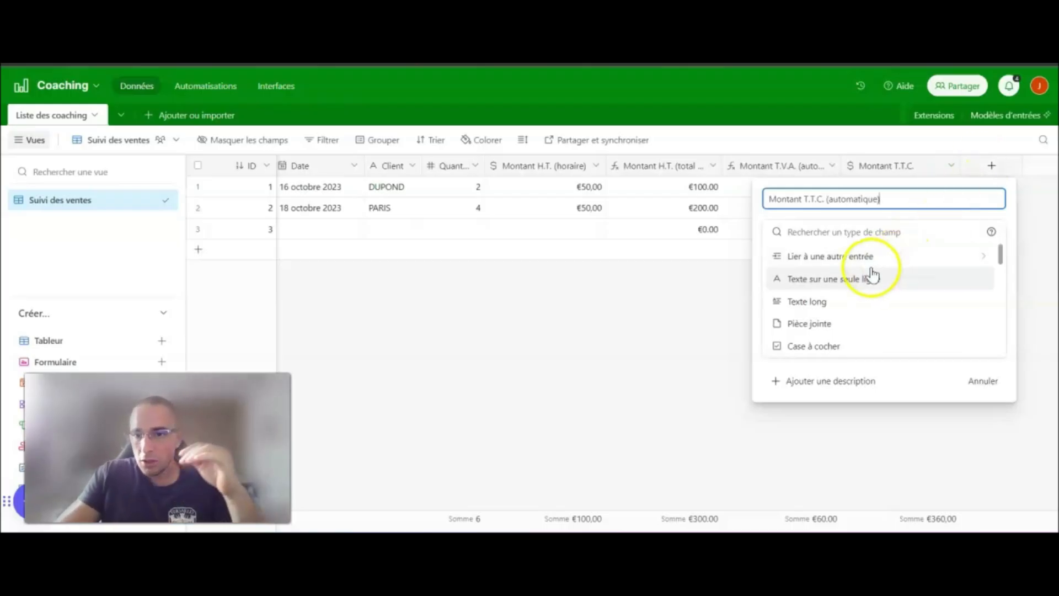
scroll(864, 280, "down", 5)
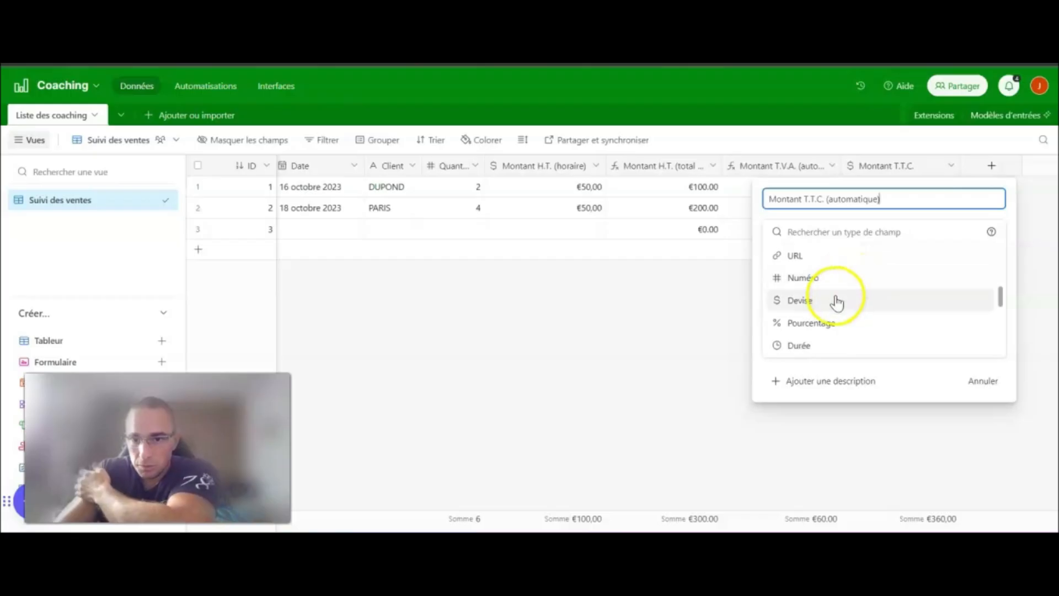
scroll(817, 331, "down", 2)
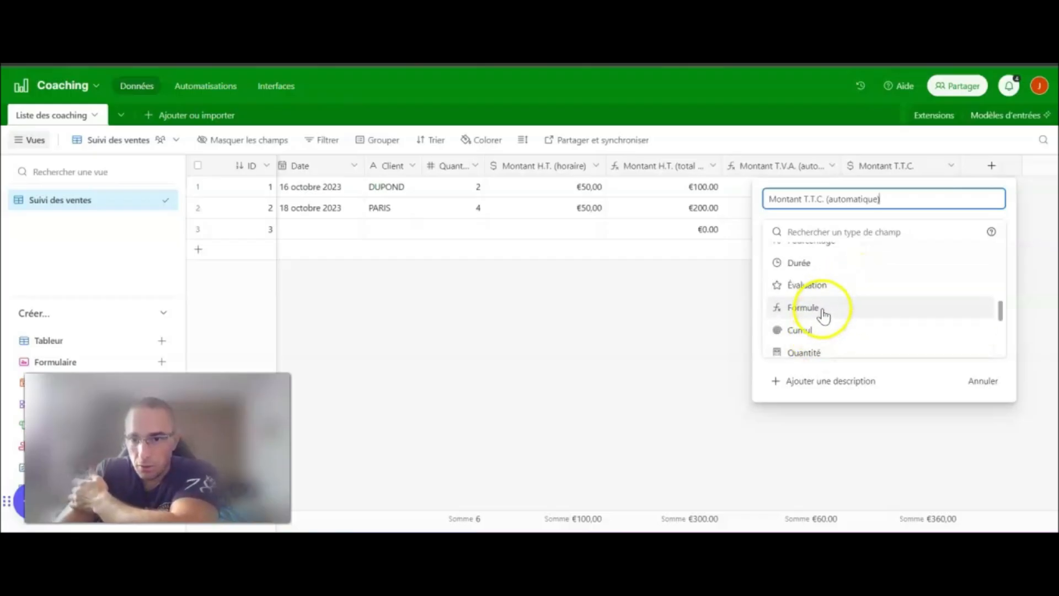
left_click(821, 309)
left_click(824, 308)
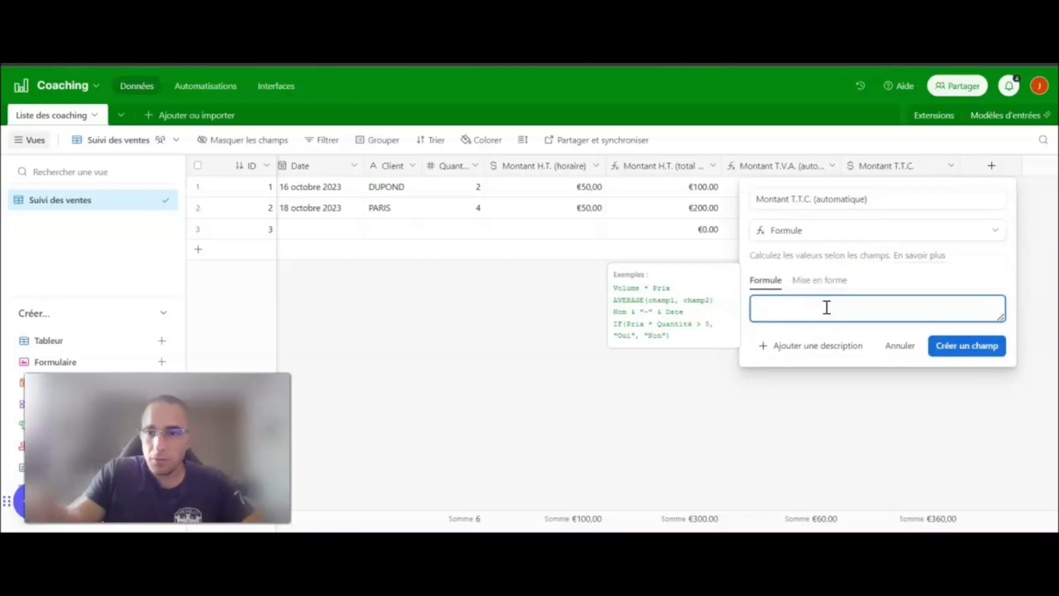
Step: Enter the formula {Montant H.T. (total automatique)}+{Montant T.V.A. (automatique)} and create the field
type("Montant")
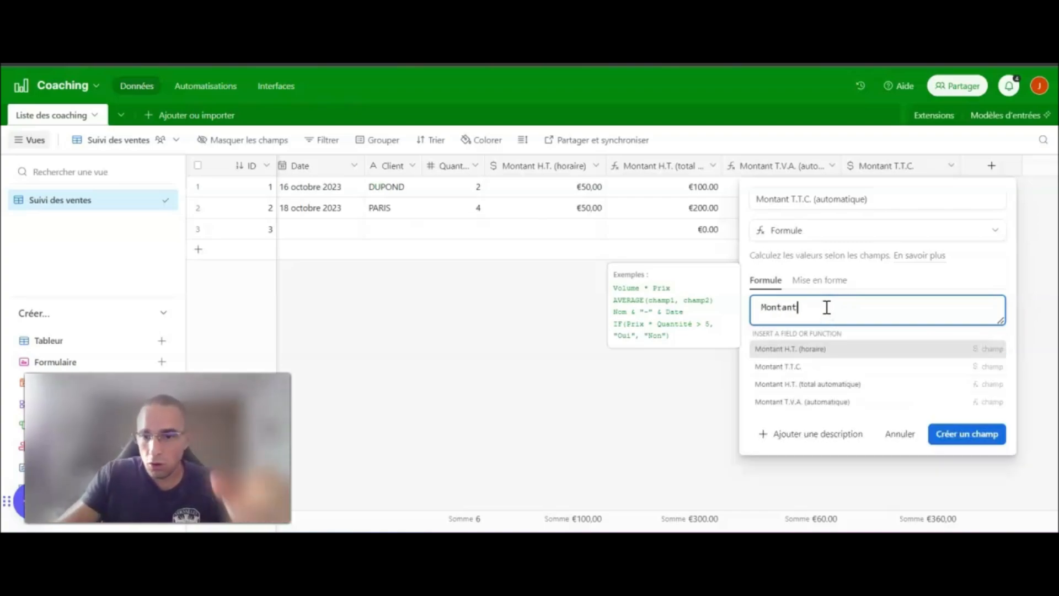
left_click(809, 390)
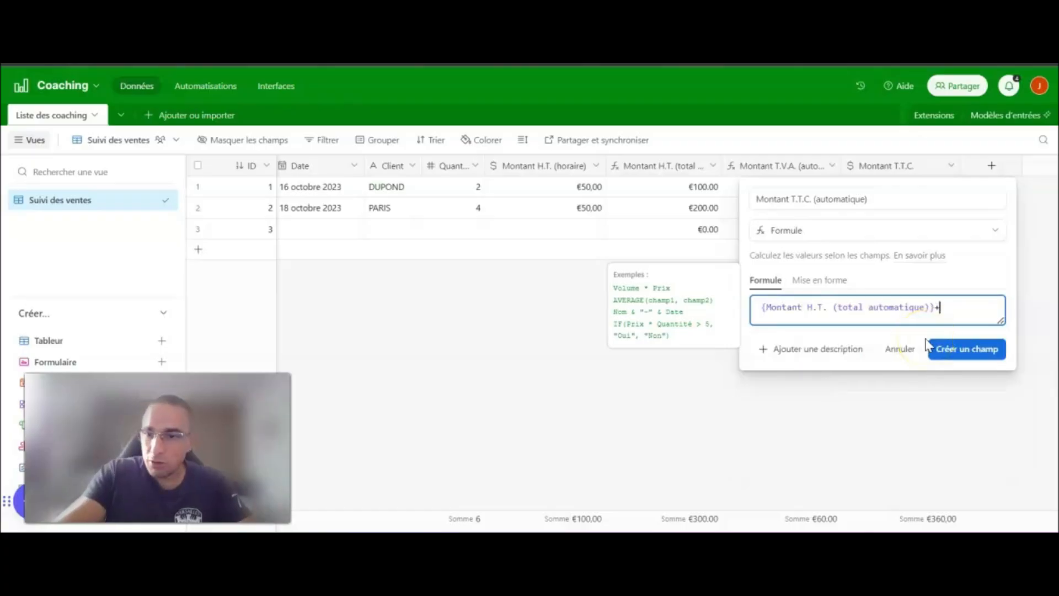
type("+M")
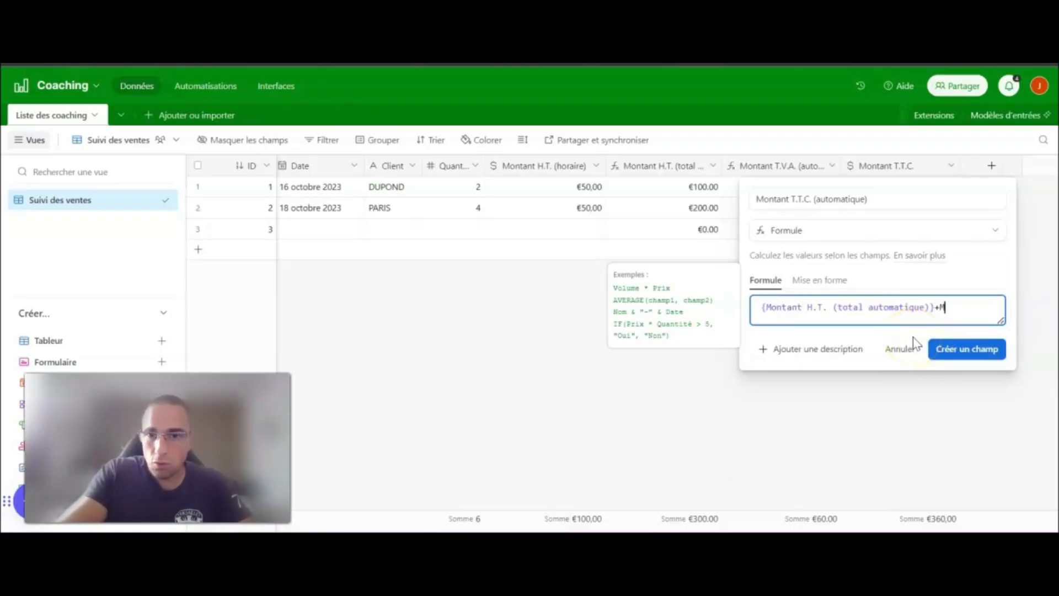
type("on")
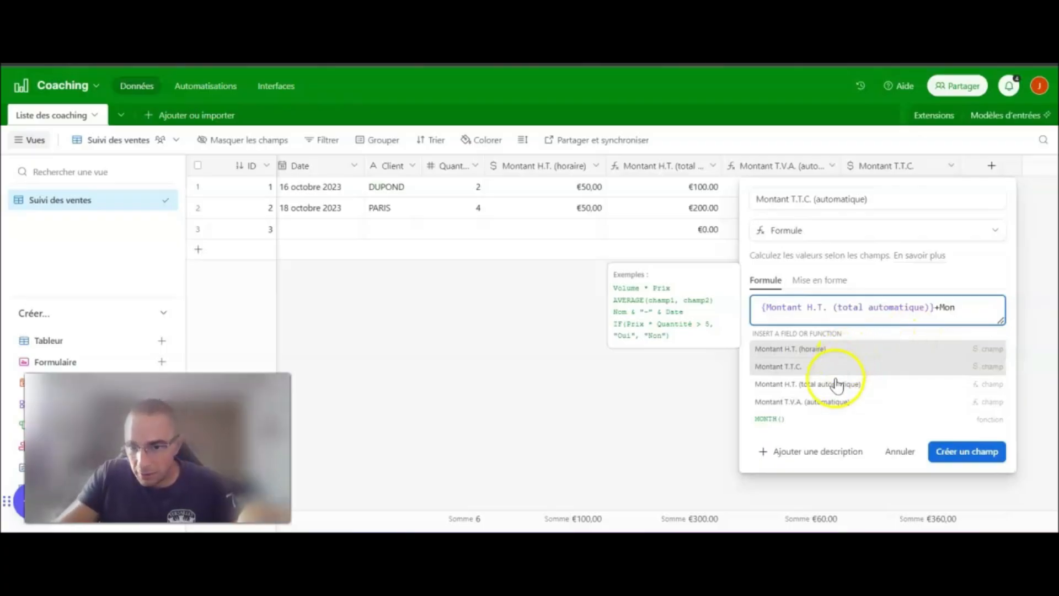
left_click(798, 402)
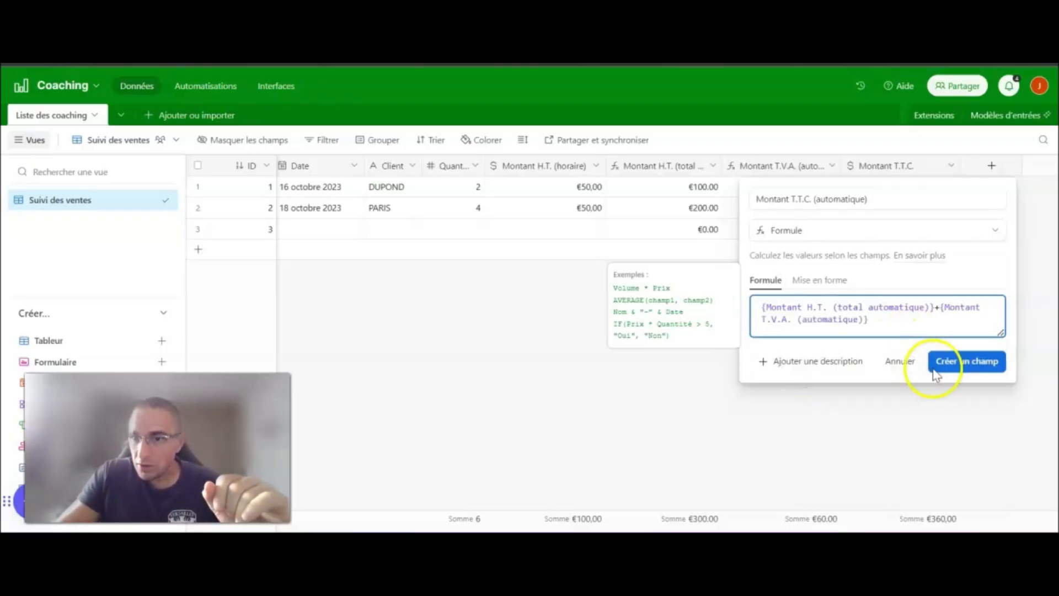
left_click(969, 365)
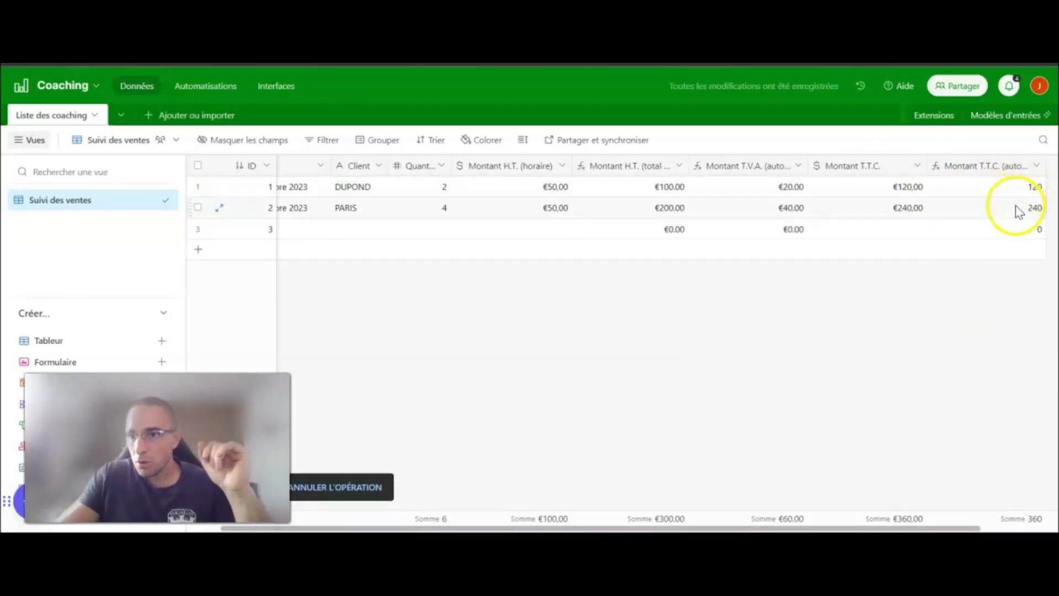
Step: Format the Montant T.T.C. (automatique) field as Devise with the € symbol and save it
double_click(985, 171)
left_click(544, 281)
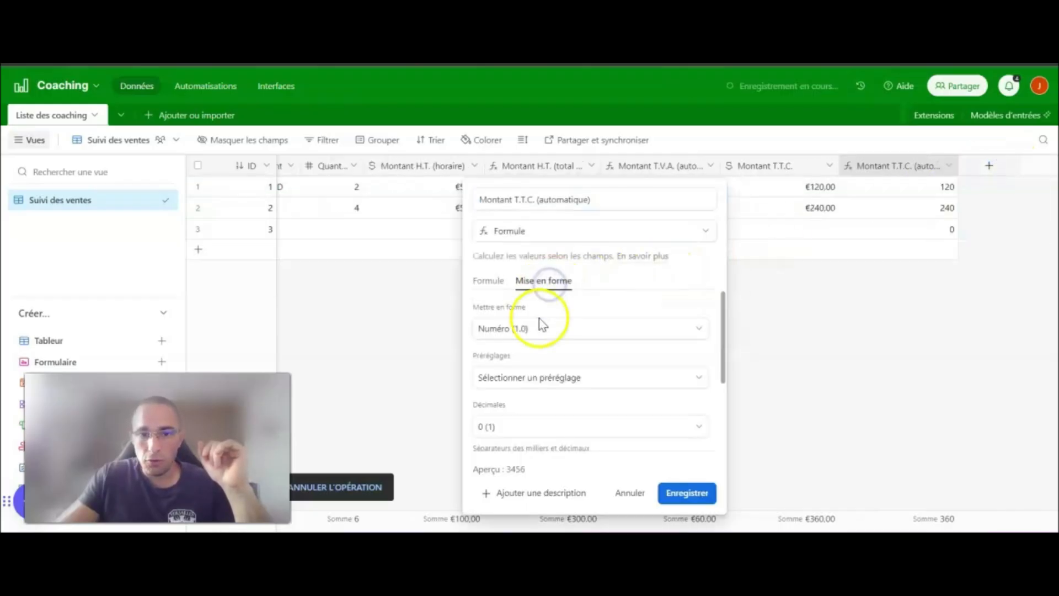
left_click(564, 330)
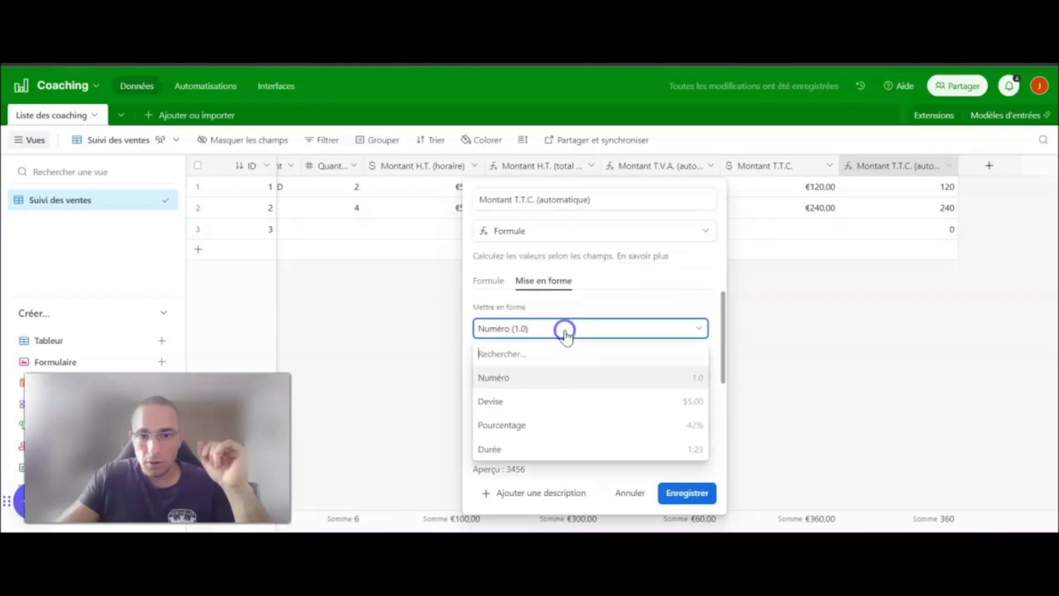
left_click(513, 404)
left_click_drag(493, 426, 458, 424)
type("€")
left_click(687, 492)
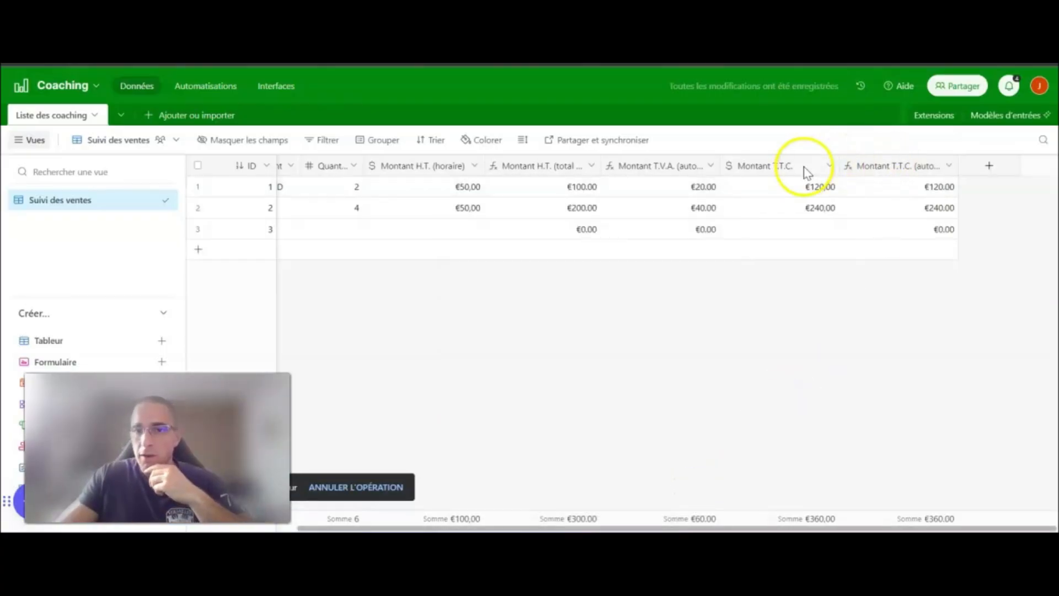
Step: Delete the manually entered Montant T.T.C. field
left_click(787, 167)
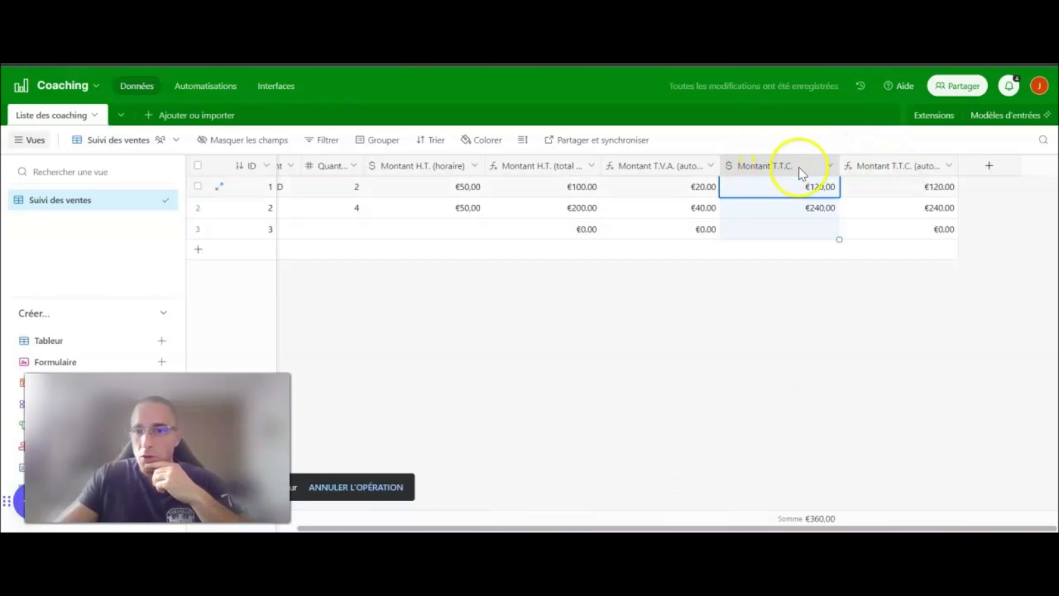
left_click(831, 168)
scroll(789, 499, "down", 1)
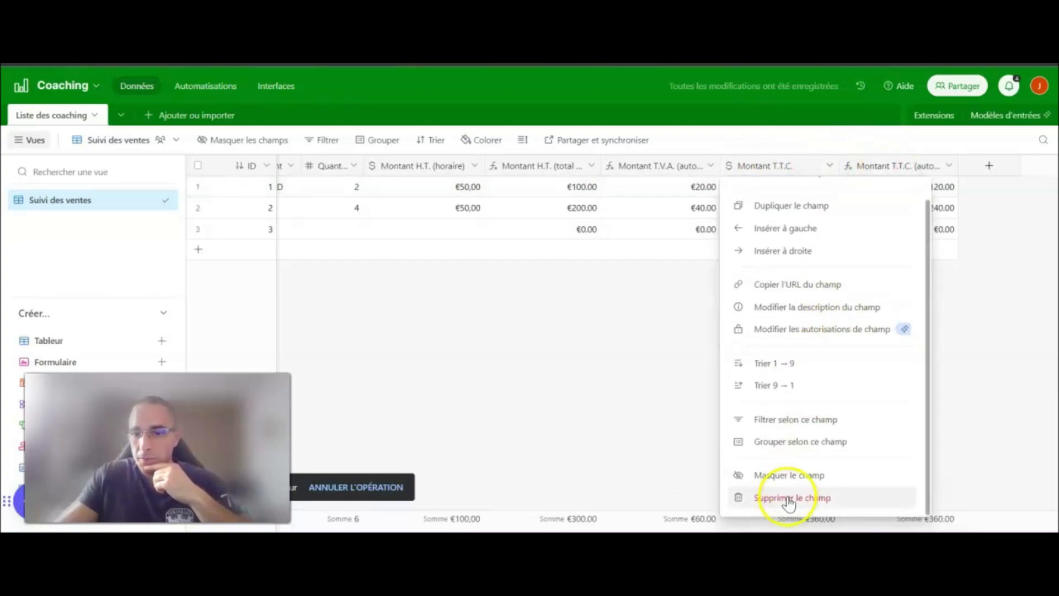
left_click(788, 498)
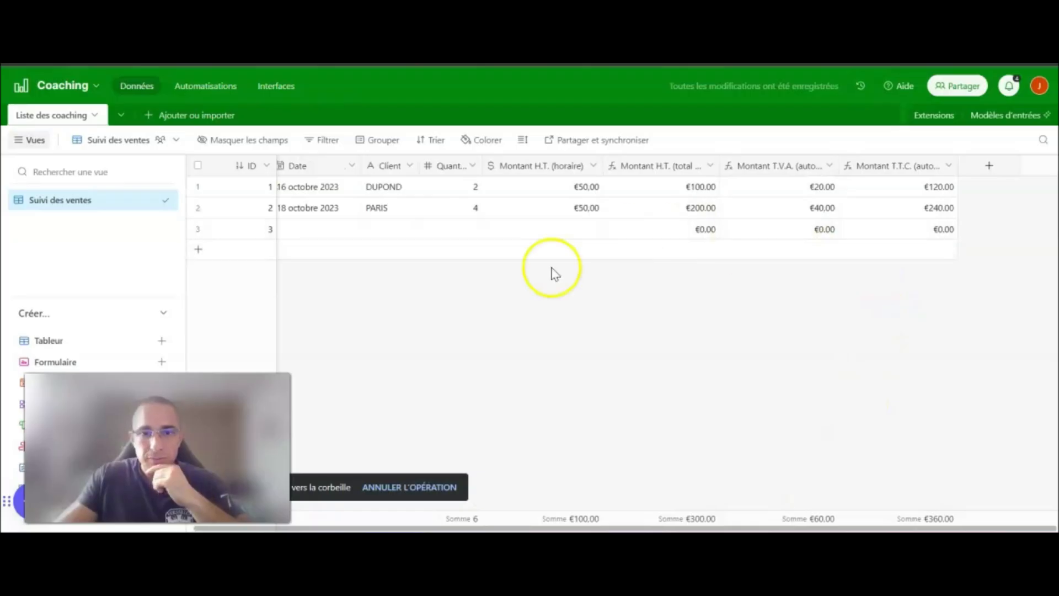
Step: Slightly narrow the four amount columns, from Montant H.T. (horaire) to Montant T.T.C. (automatique)
left_click_drag(604, 165, 592, 165)
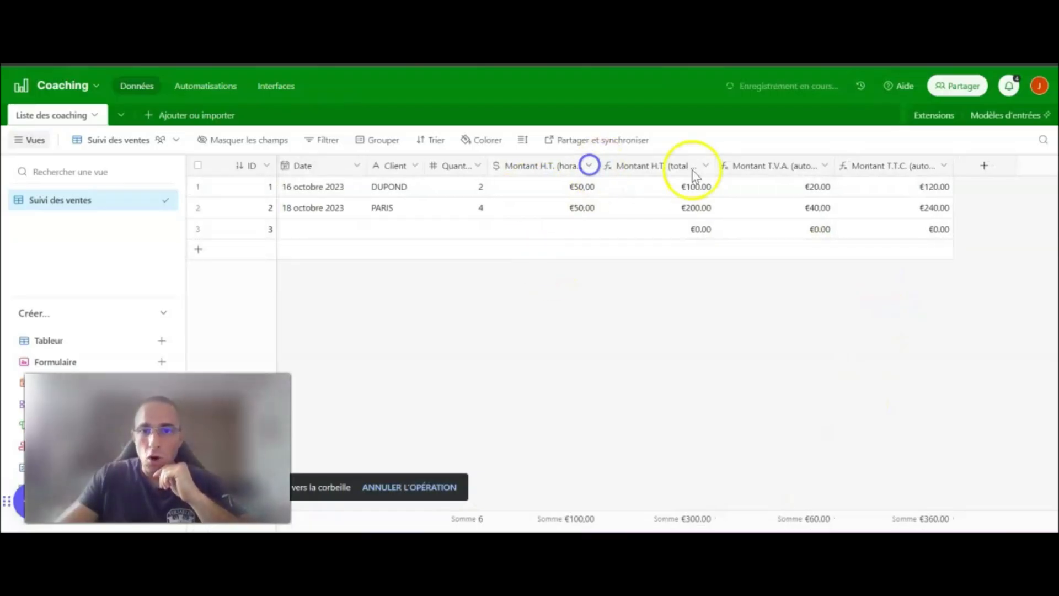
left_click_drag(711, 168, 702, 166)
left_click_drag(824, 167, 811, 166)
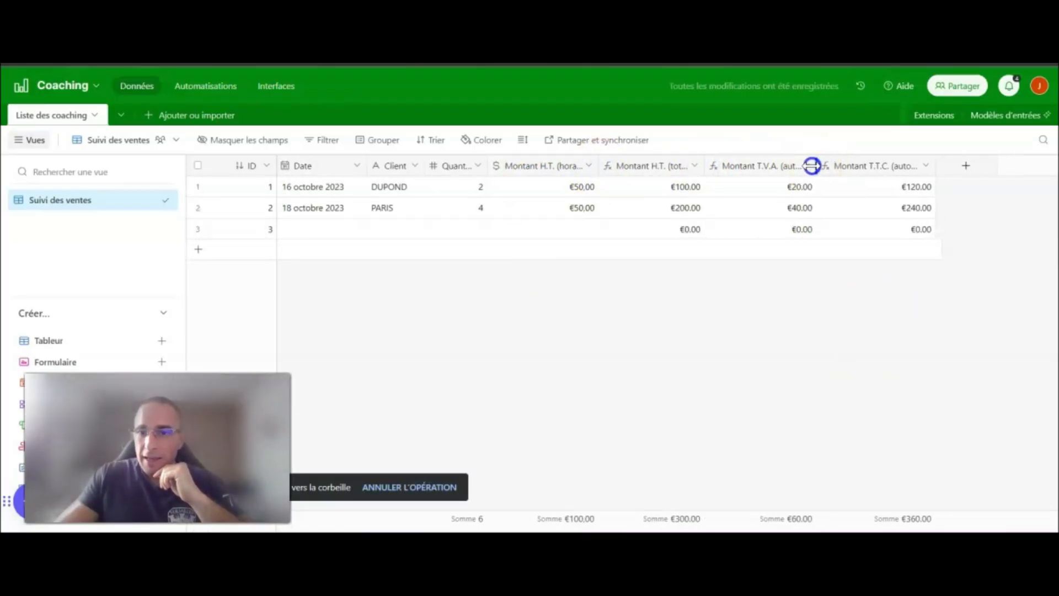
left_click_drag(934, 165, 923, 166)
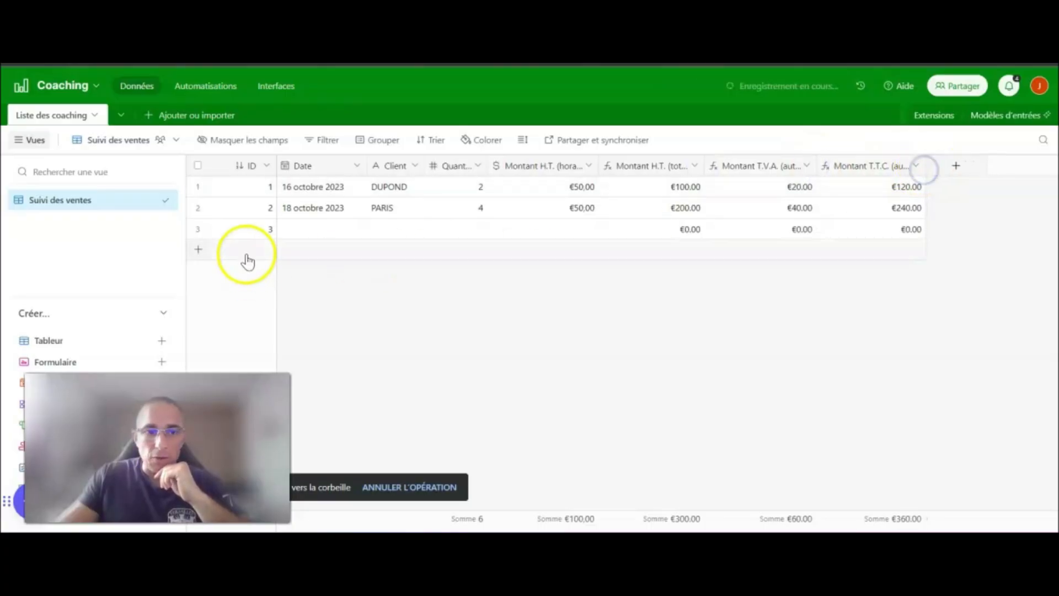
left_click(199, 228)
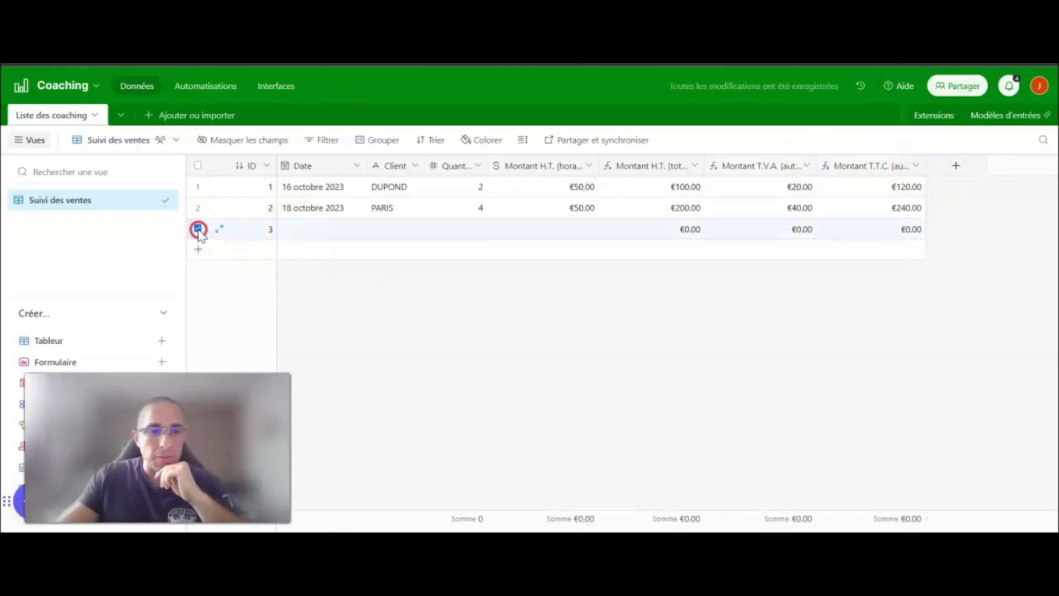
right_click(198, 228)
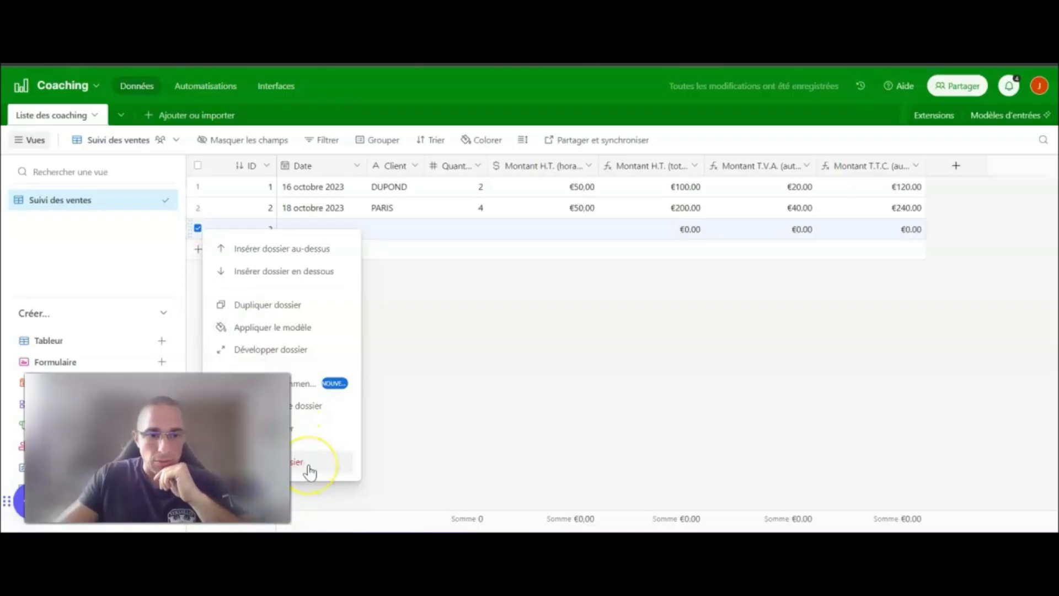
left_click(490, 411)
left_click(198, 229)
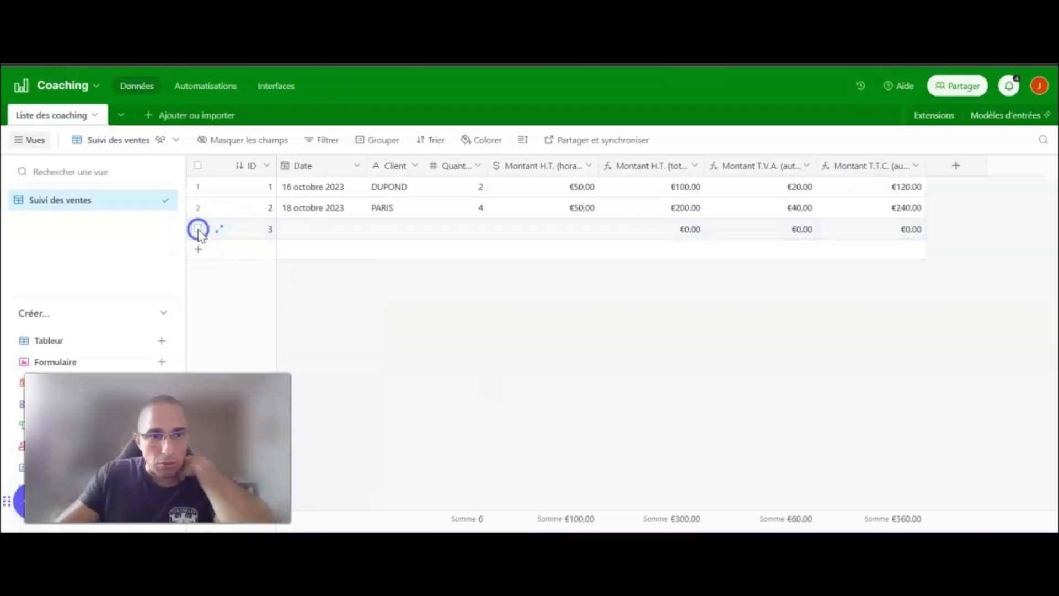
Step: Delete the empty third record from the table
right_click(198, 229)
left_click(309, 466)
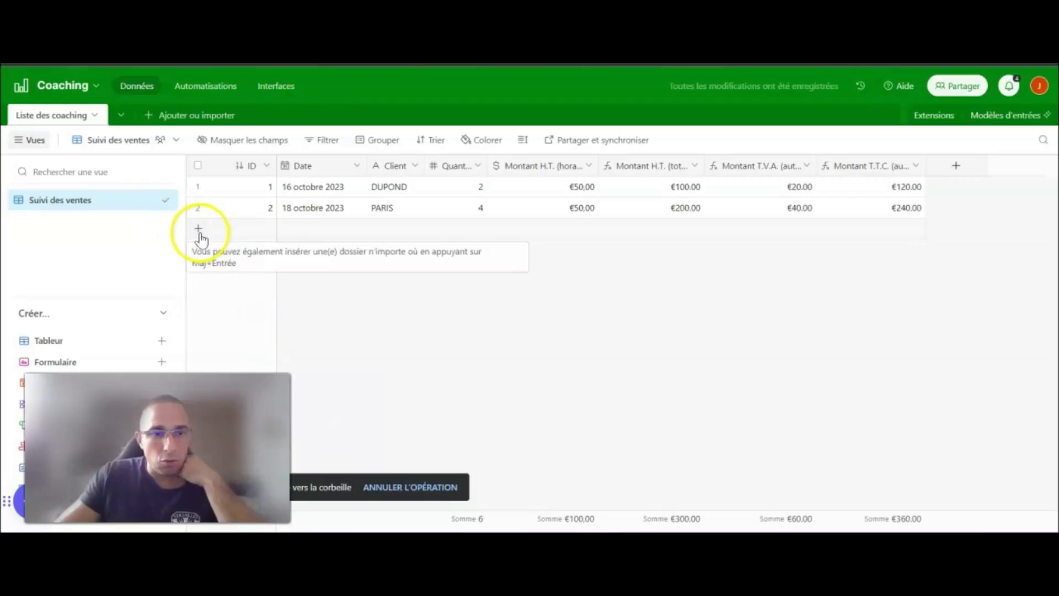
Step: Add a new record dated 24 octobre 2023 and enter the client's last name
left_click(198, 229)
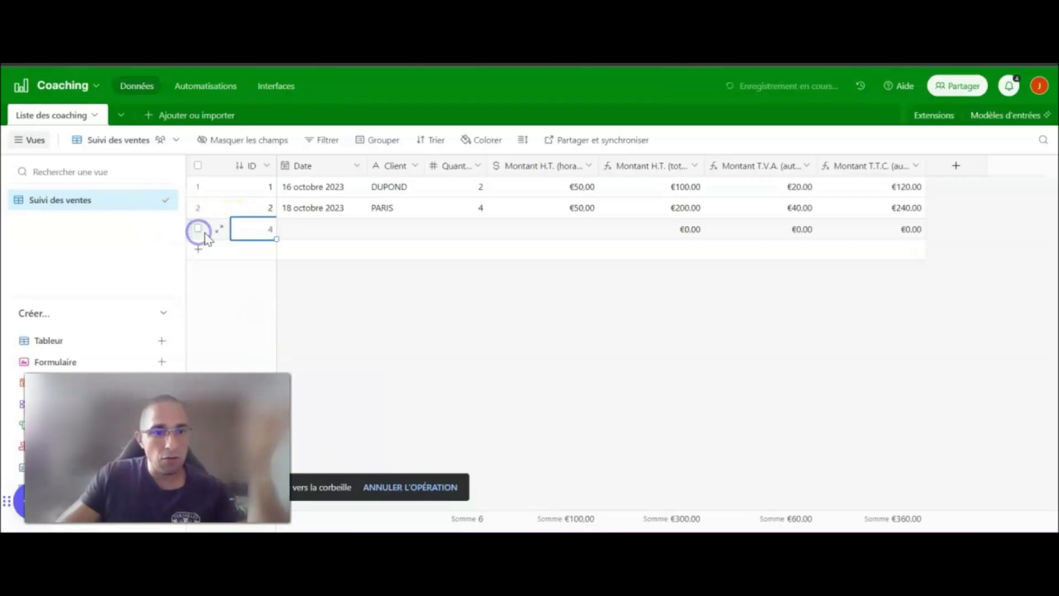
left_click(334, 229)
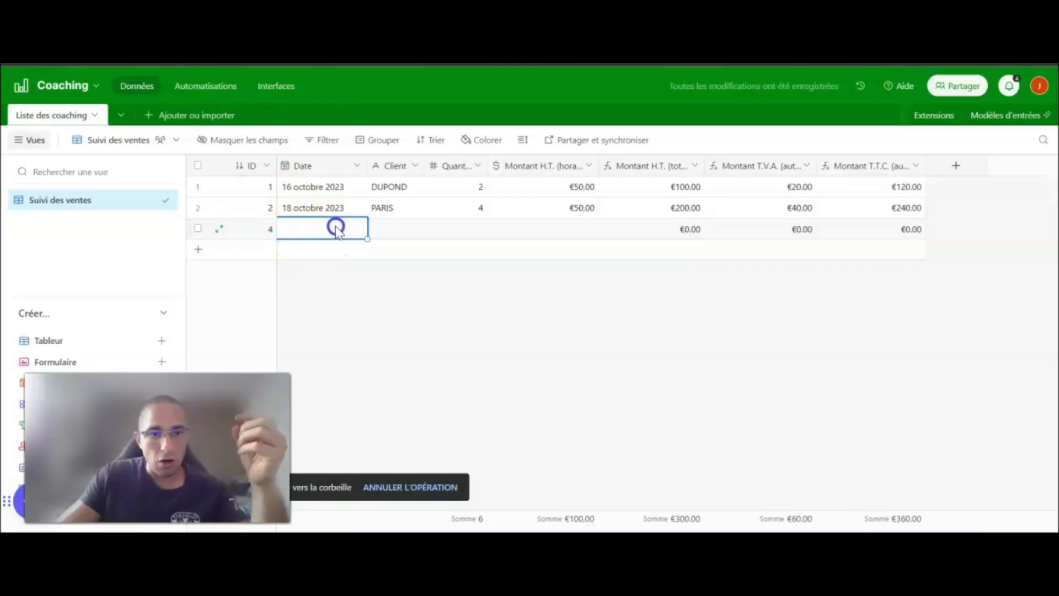
left_click(334, 229)
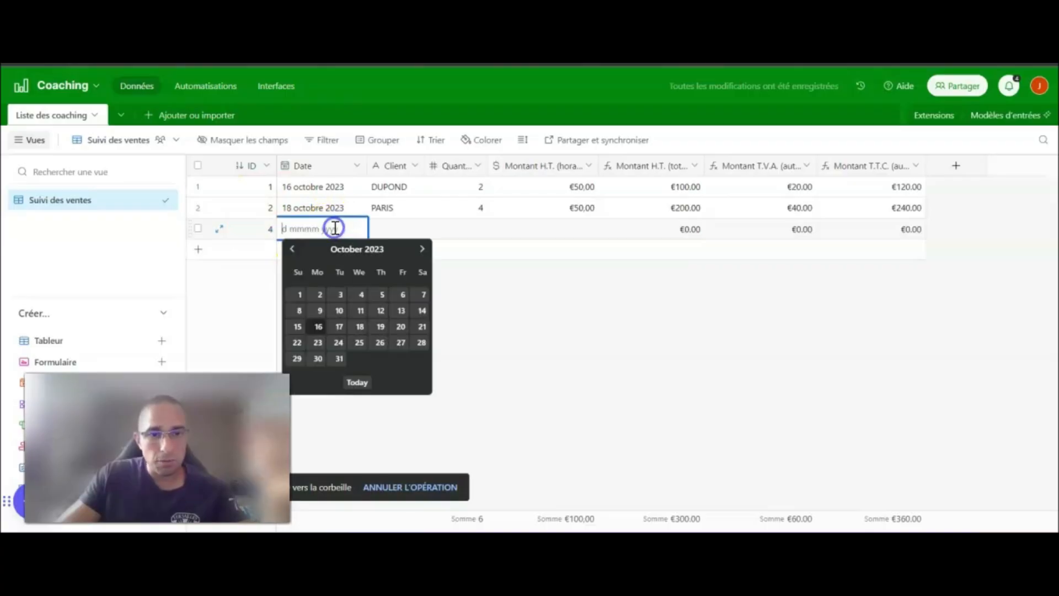
left_click(339, 342)
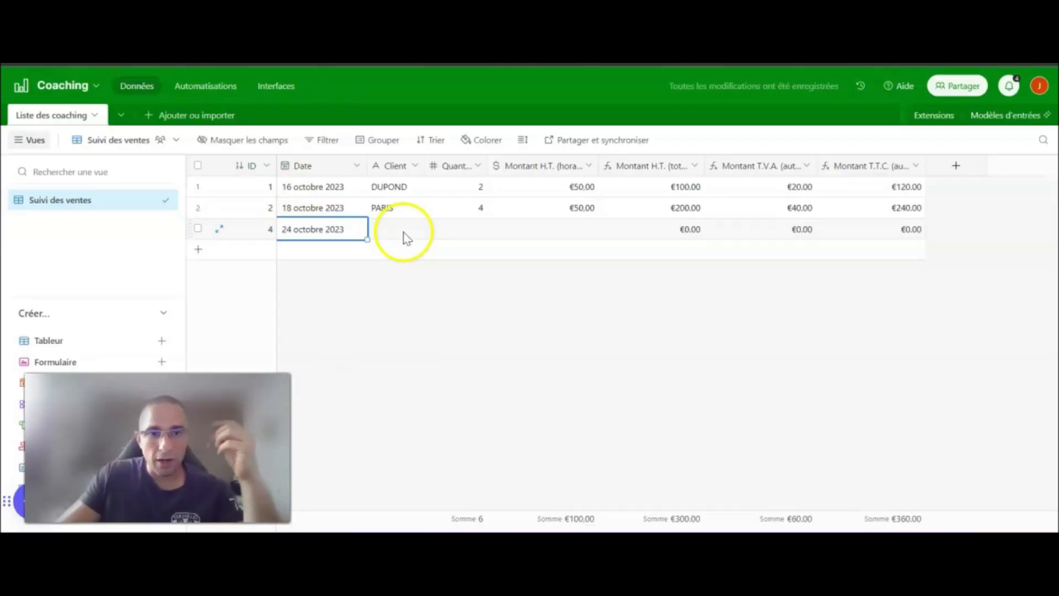
type("HAUSSARD")
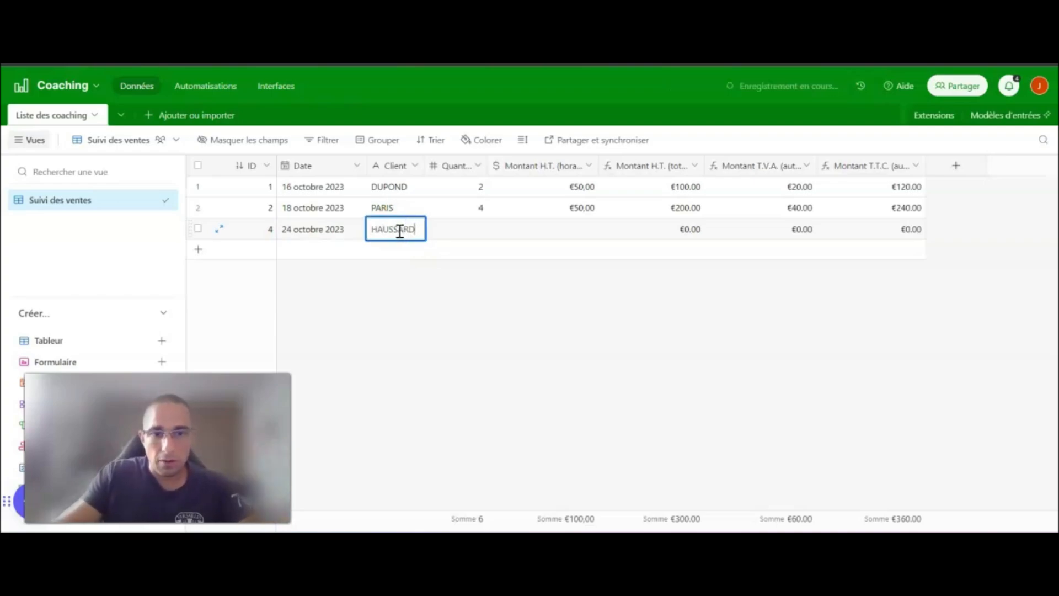
Step: Set the new record's quantity to 14 and its Montant H.T. (horaire) to 50
left_click(473, 230)
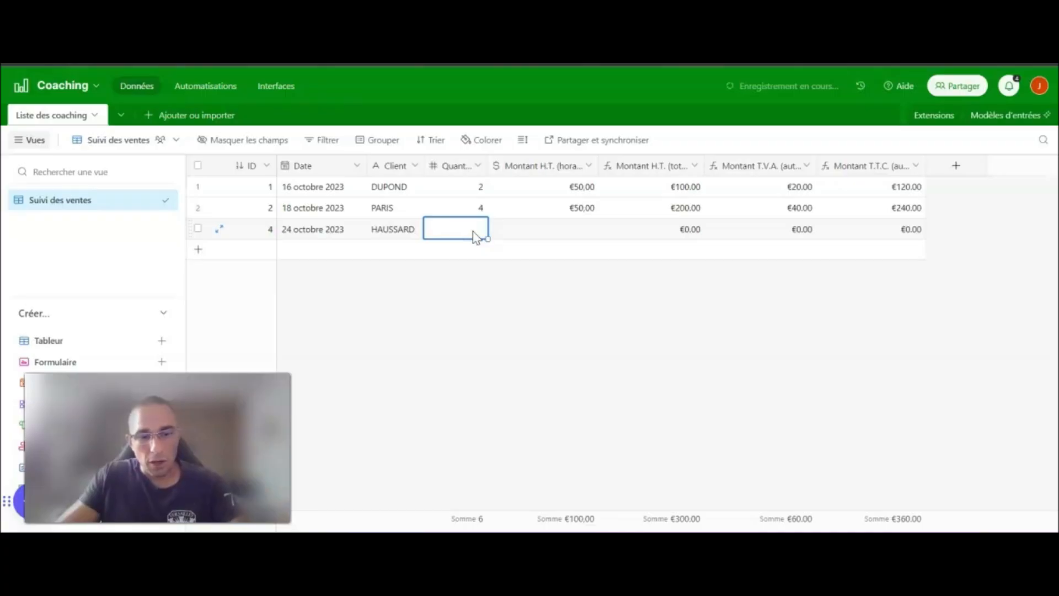
type("14")
left_click(573, 231)
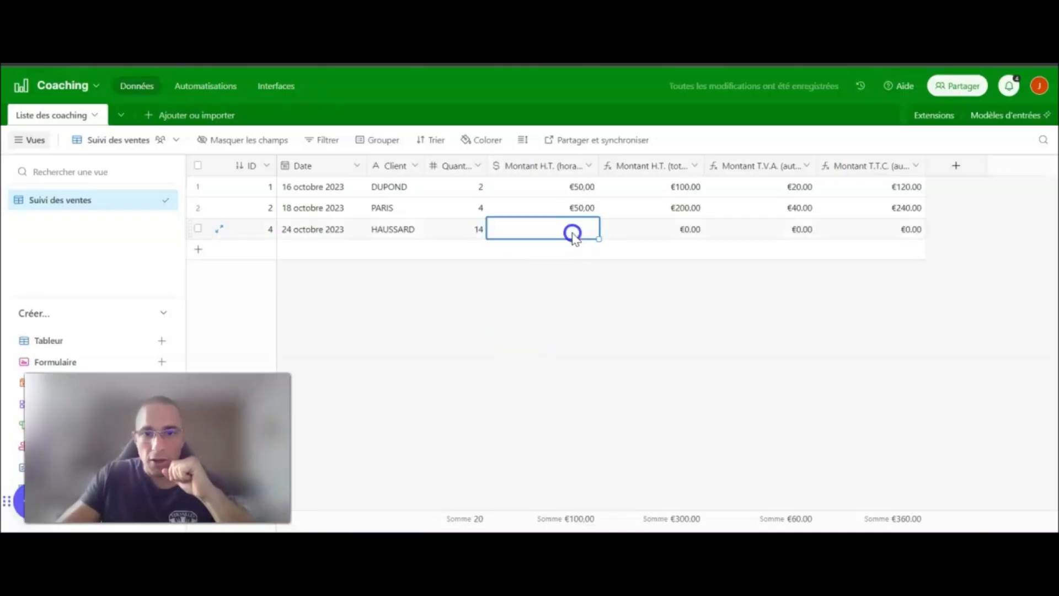
type("50")
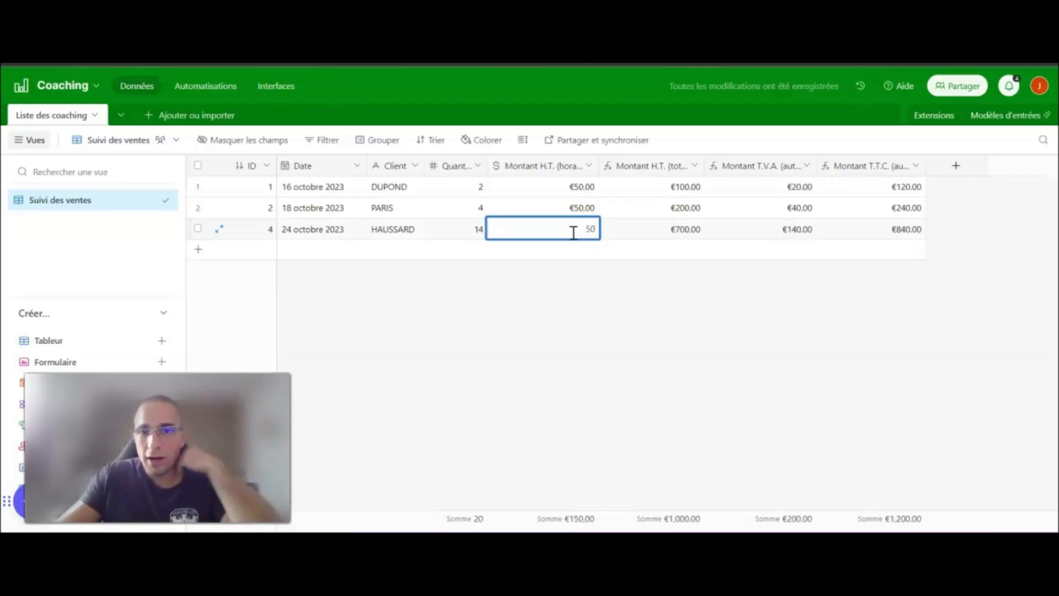
left_click(610, 323)
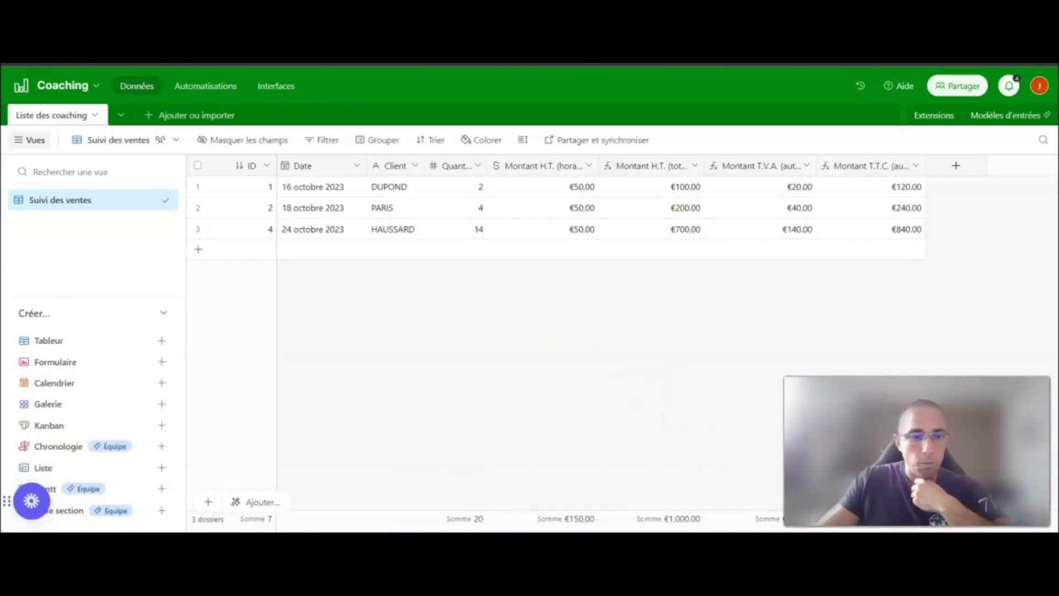
Step: Open the Windows Calculatrice app and arrange its window so the whole keypad is reachable
key("super")
type("CAL")
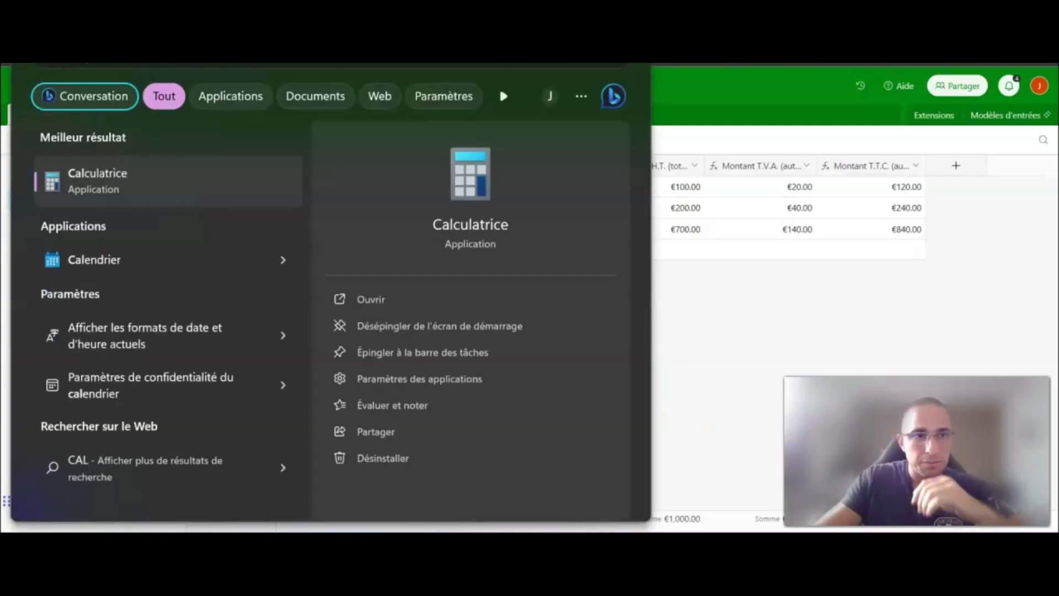
key("Return")
left_click_drag(303, 95, 271, 49)
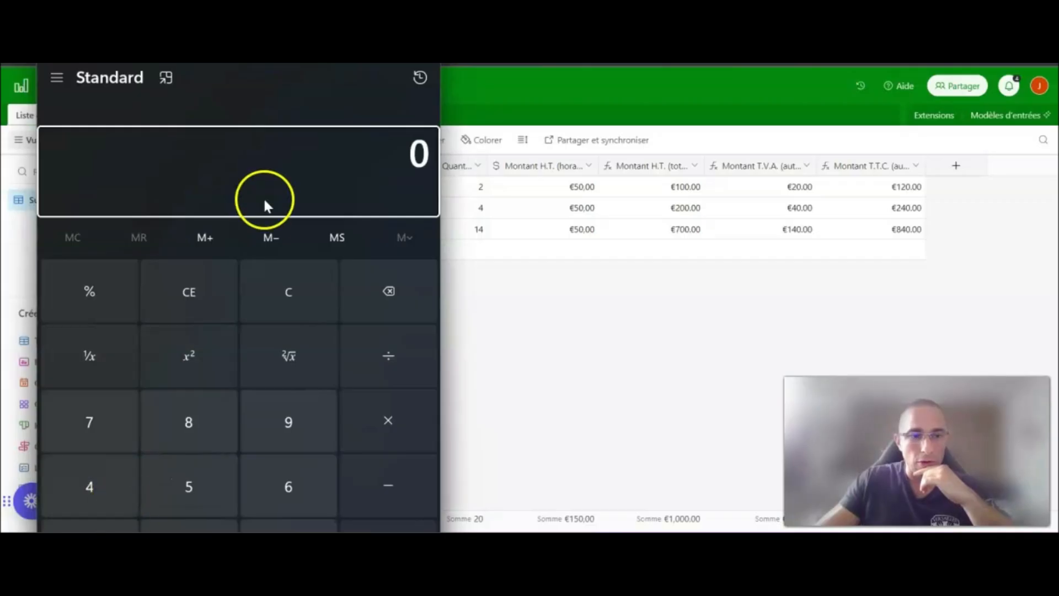
left_click_drag(442, 41, 275, 51)
Step: Calculate 14 × 50 to check the third record's total H.T. amount
left_click(116, 394)
left_click(129, 354)
left_click(366, 318)
left_click(227, 356)
left_click(209, 435)
left_click(393, 428)
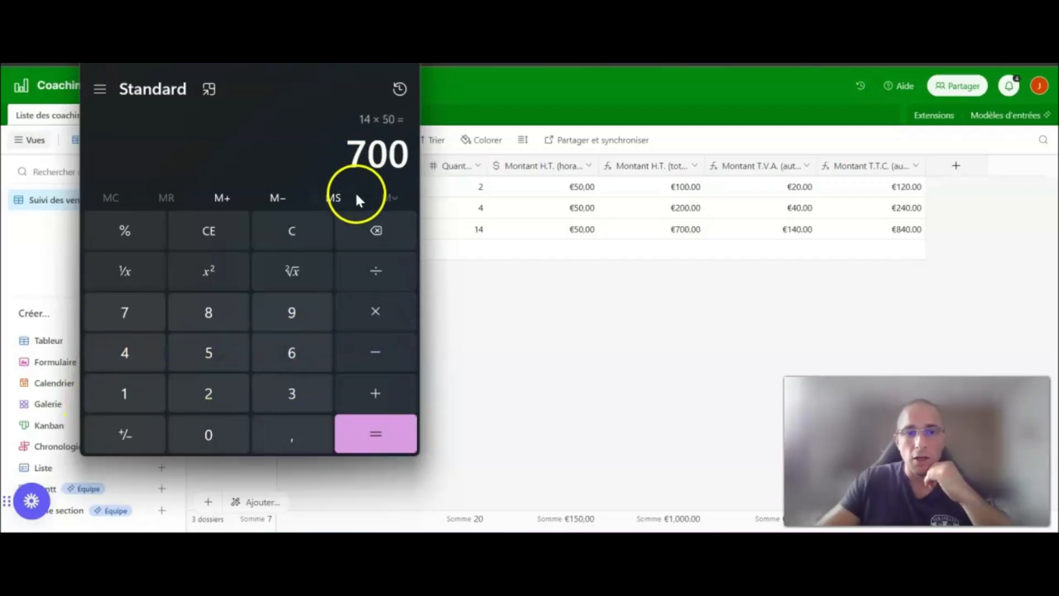
Step: Multiply the calculated result by 0,2 to check the third record's T.V.A. amount
left_click(377, 309)
left_click(223, 433)
key("comma")
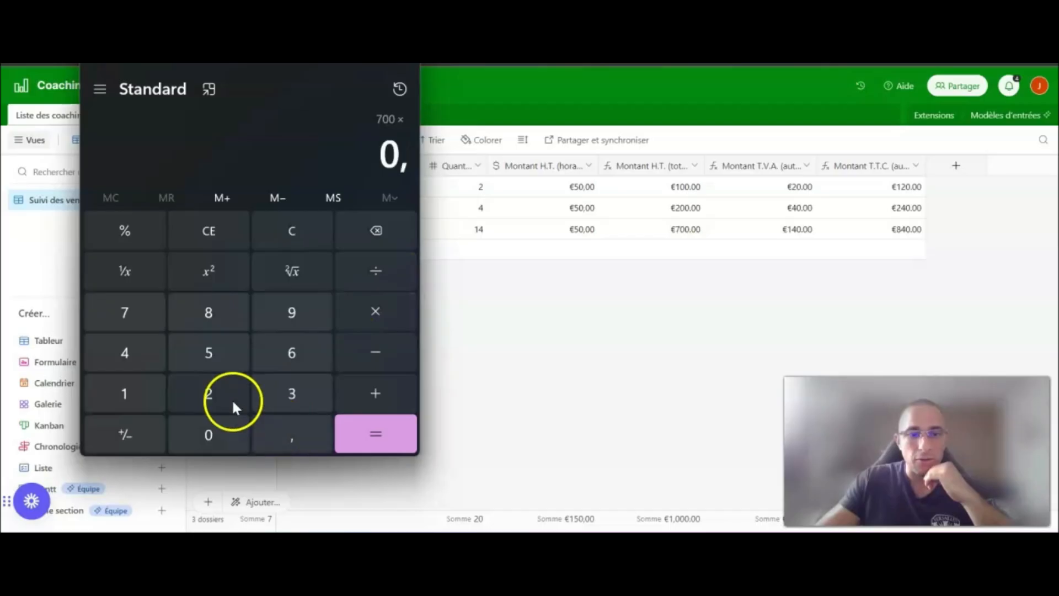
left_click(209, 394)
left_click(375, 430)
key("ctrl+c")
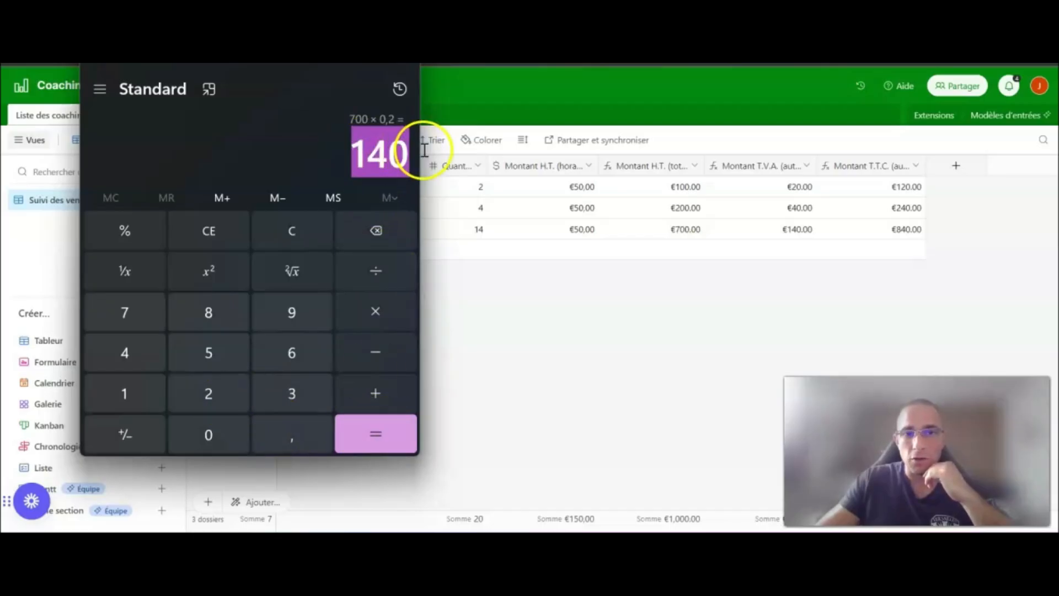
Step: Add 700 to the T.V.A. result to check the T.T.C. amount, and close the calculator to return to Airtable
left_click(374, 390)
left_click(125, 312)
double_click(209, 428)
left_click(390, 430)
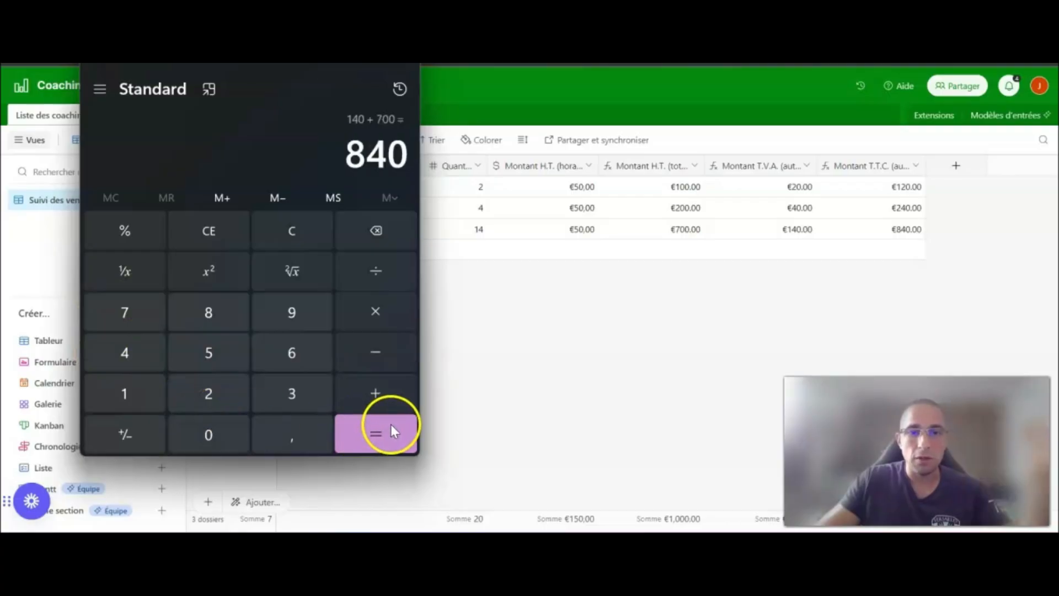
left_click(404, 68)
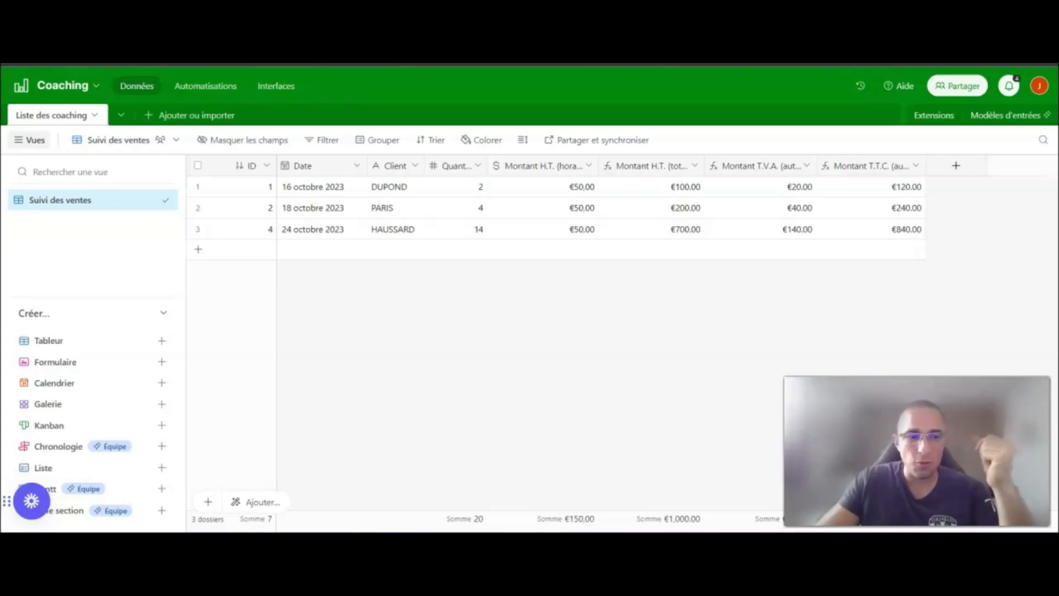
Step: Add a new field named Remise de 10% after Montant T.T.C. (automatique) and give it the Formule type
left_click(957, 166)
type("Remise de 10%")
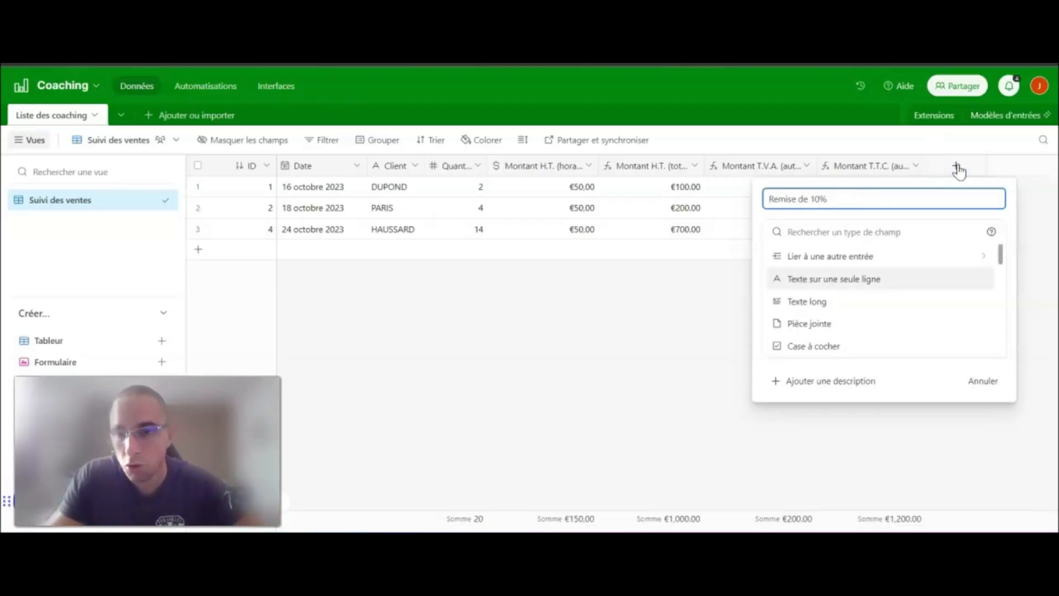
scroll(827, 325, "down", 2)
scroll(831, 322, "down", 3)
scroll(831, 322, "down", 3)
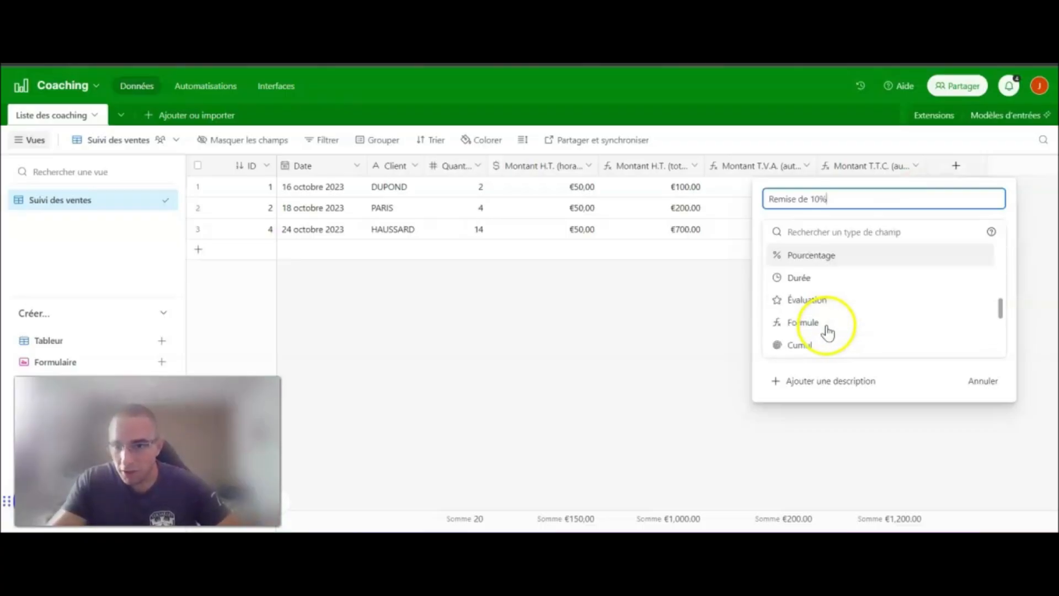
left_click(823, 307)
left_click(806, 308)
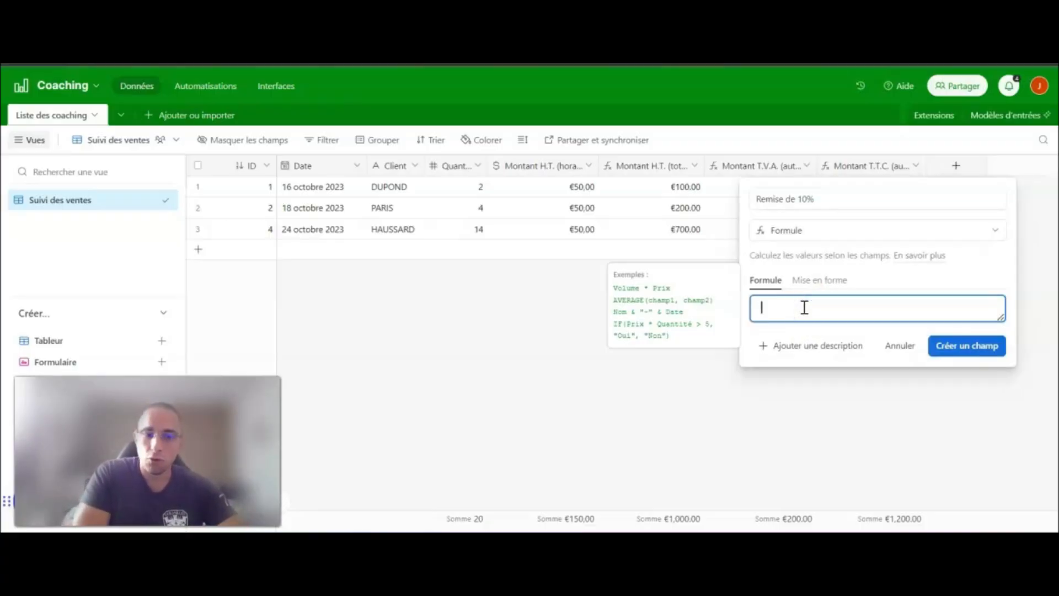
Step: Begin the Remise de 10% formula with the IF function and review its logical, value1 and value2 arguments
type("Qu")
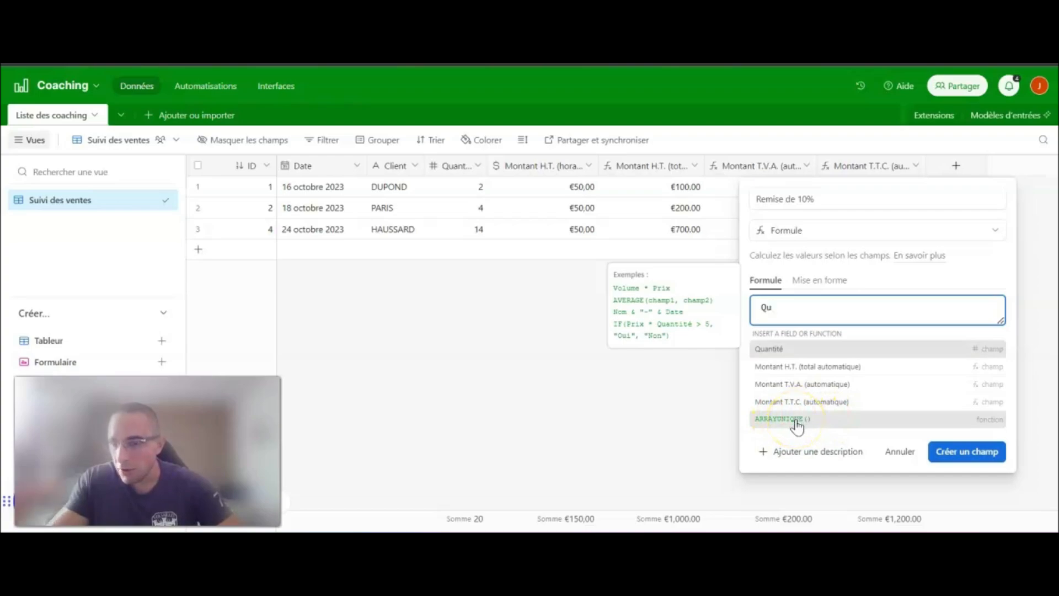
left_click_drag(811, 313, 742, 314)
type("IF")
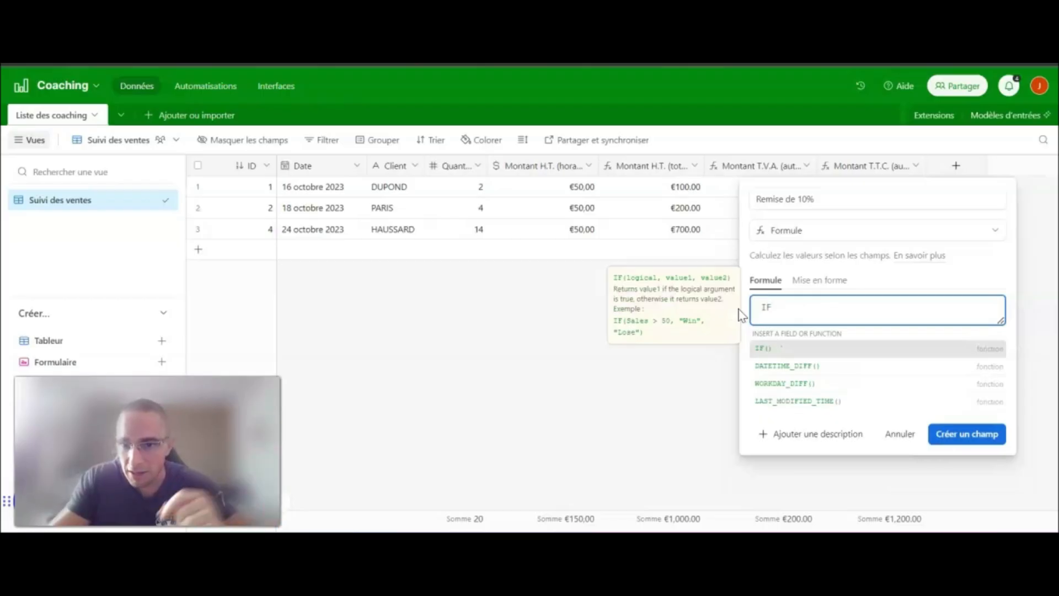
left_click(789, 308)
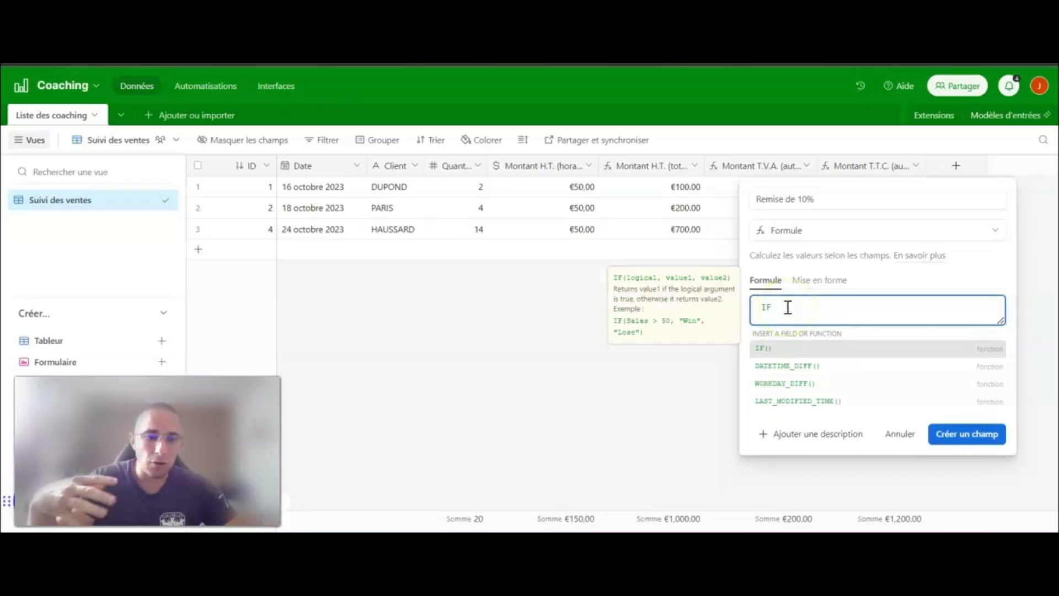
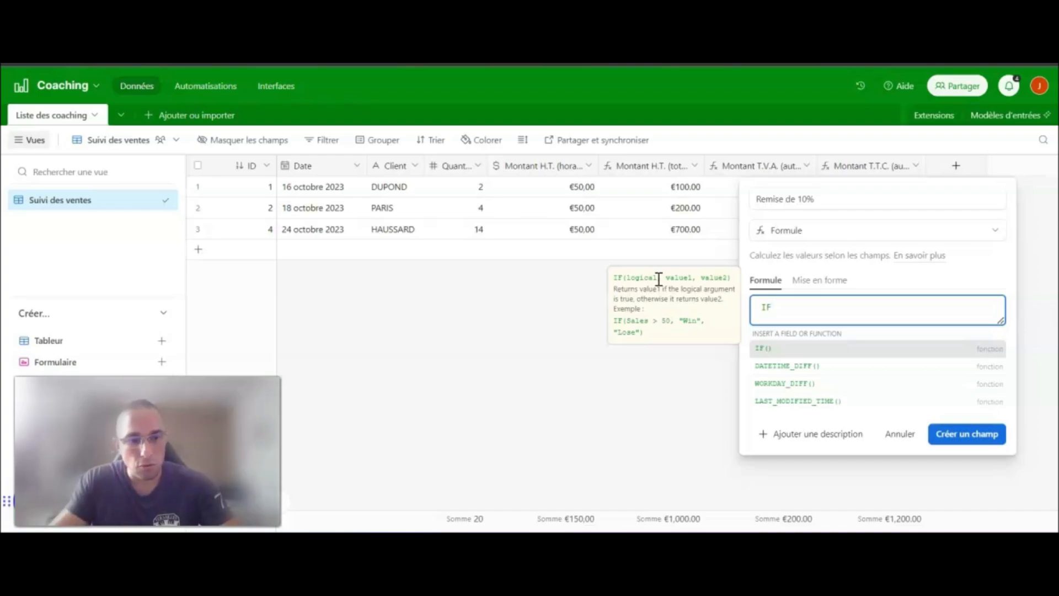
left_click(778, 307)
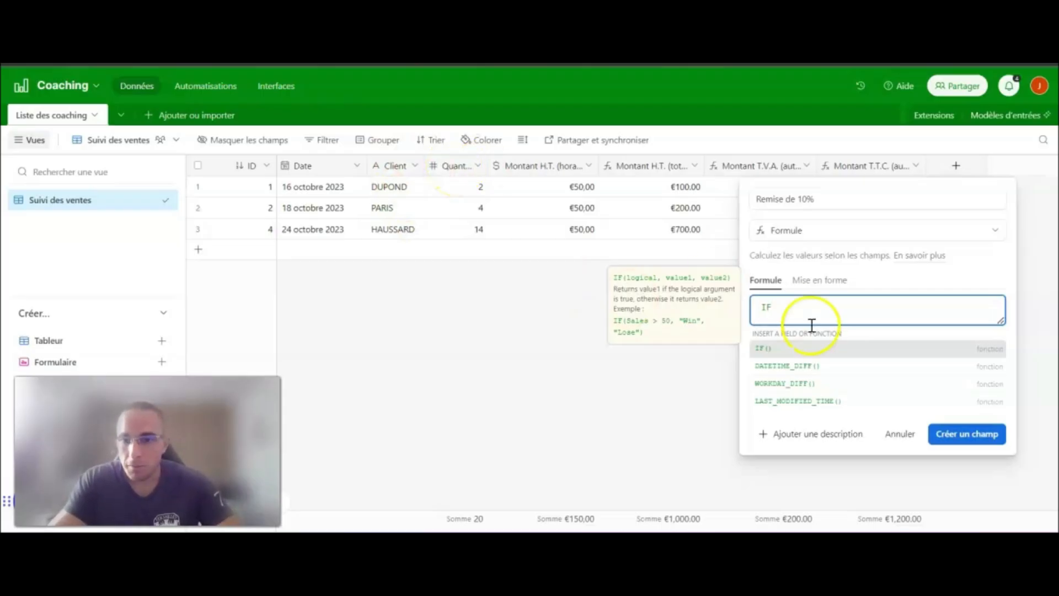
double_click(677, 278)
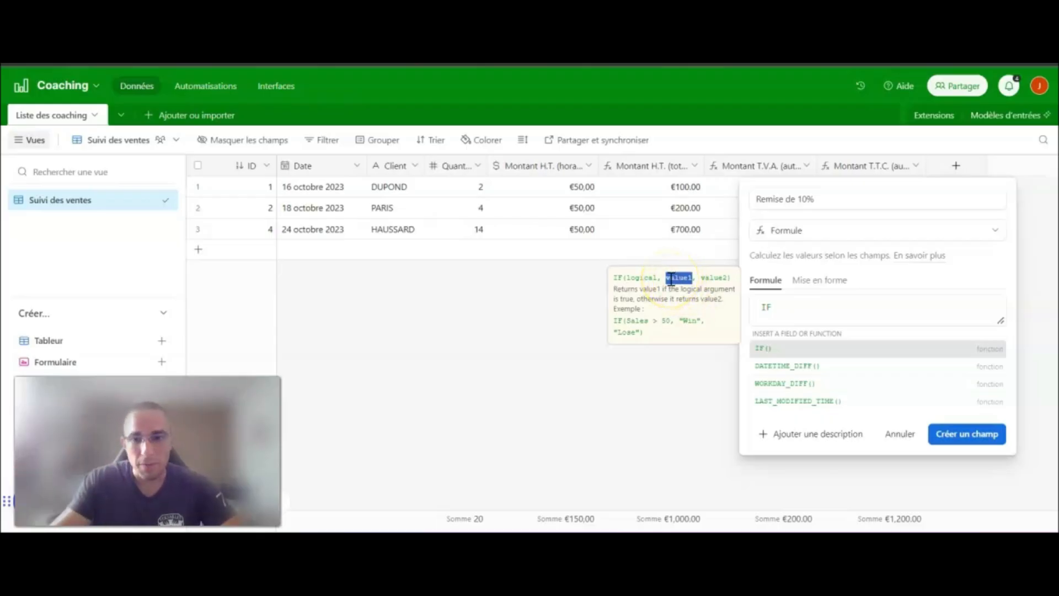
double_click(712, 277)
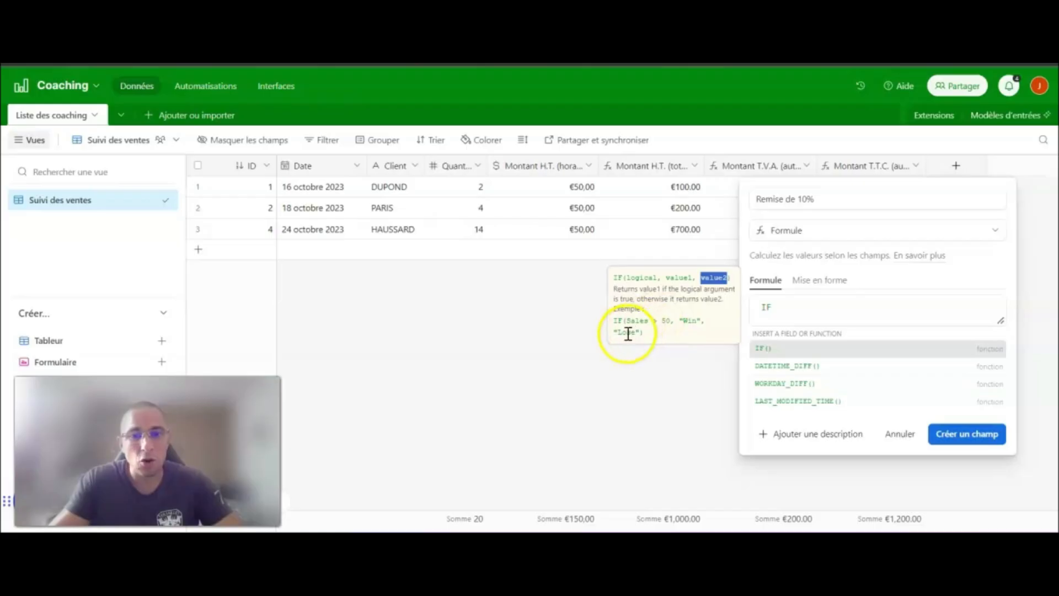
left_click(779, 349)
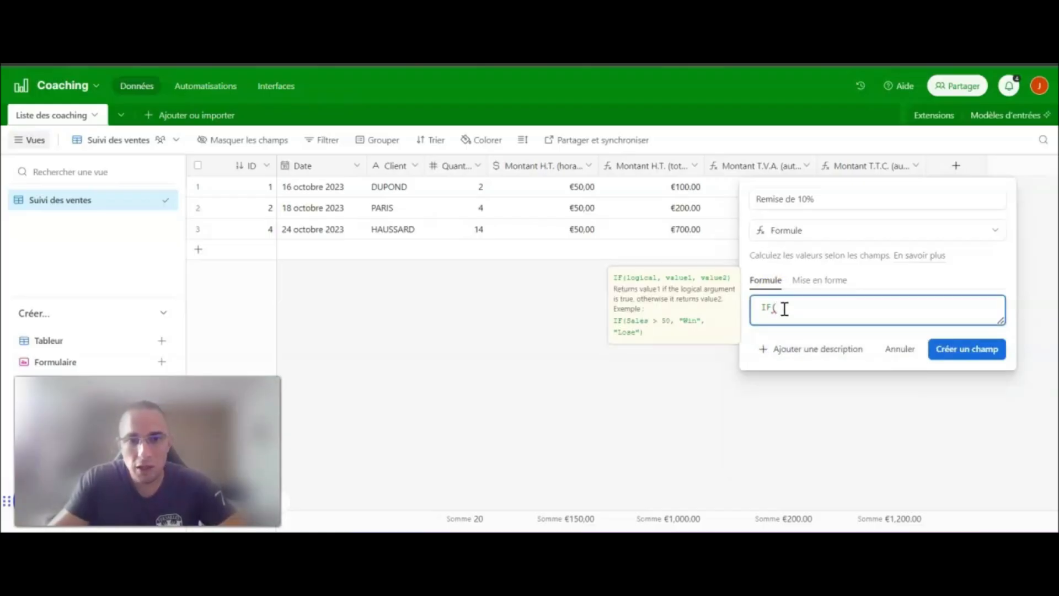
Step: Complete the IF arguments with the condition {Quantité}>2 and the results "Oui" and "Non"
type("Qu")
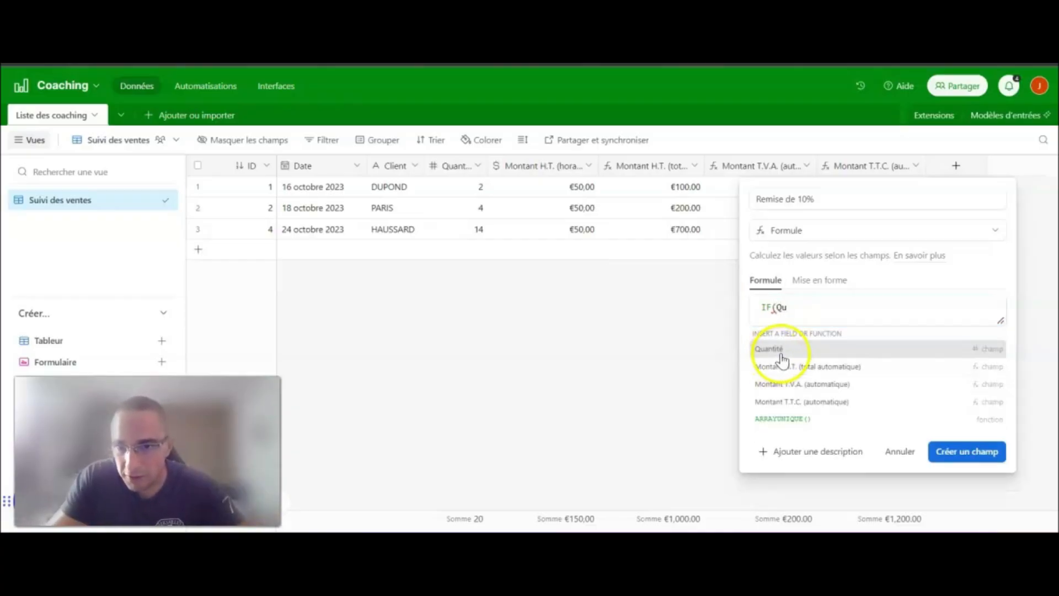
left_click(780, 351)
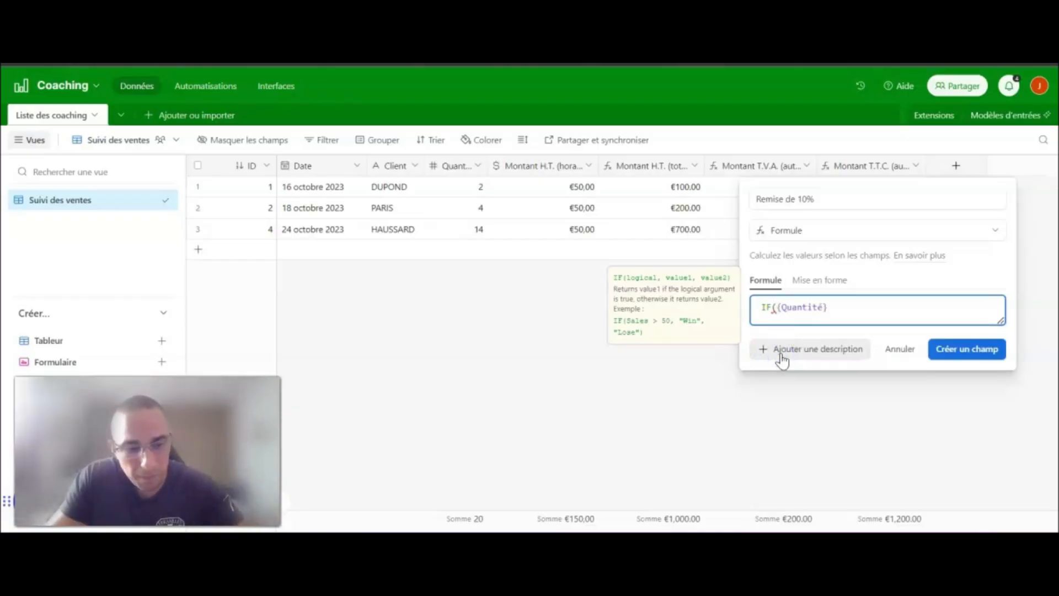
left_click_drag(829, 308, 846, 309)
left_click(846, 309)
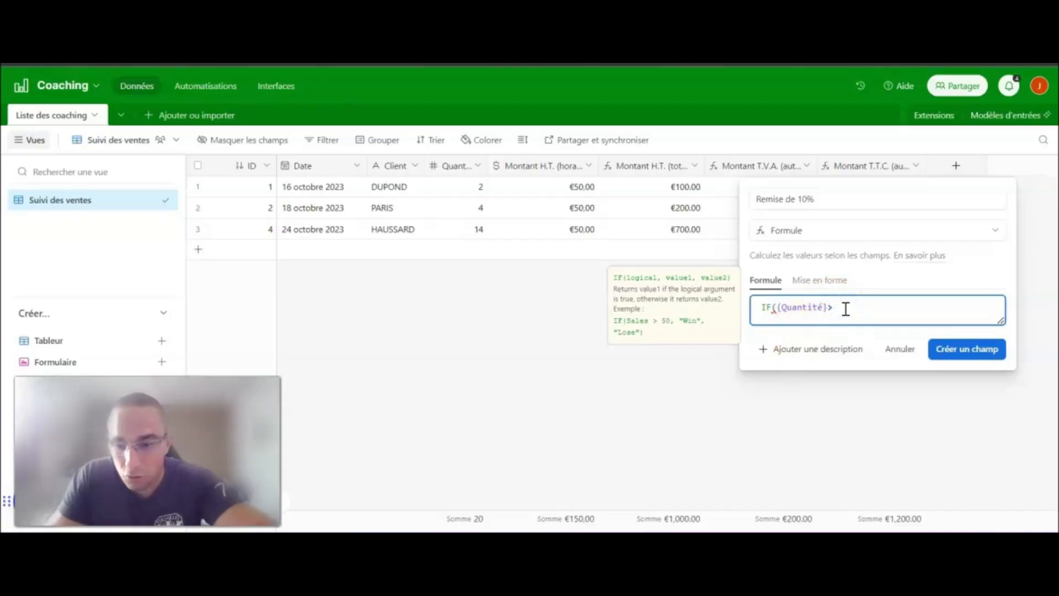
key("BackSpace")
key("BackSpace")
type("<")
key("BackSpace")
type(">")
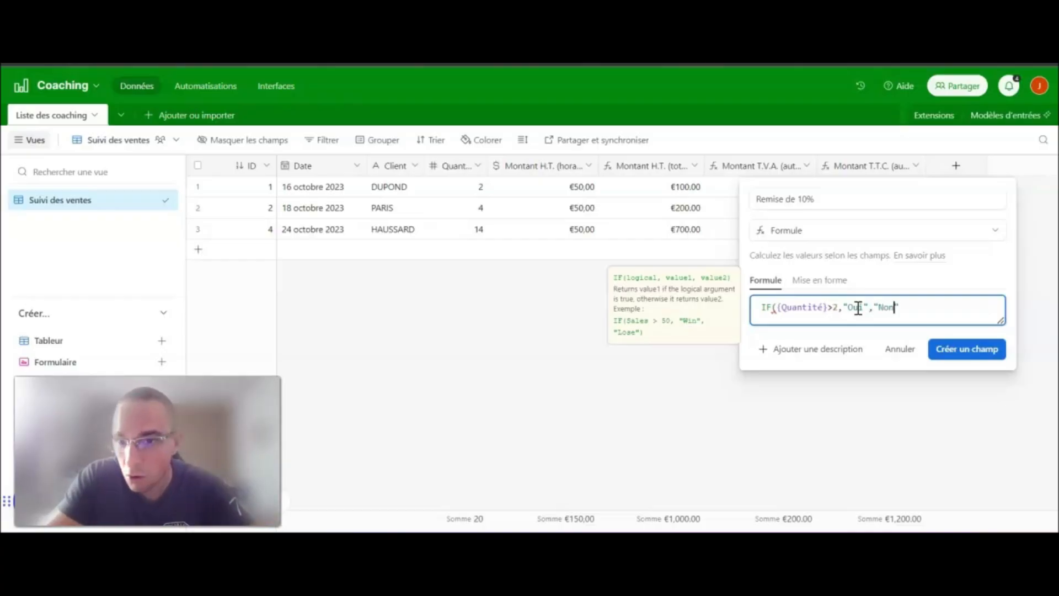
Step: Remove the quotation marks around Non in the formula and try to create the field
left_click(846, 307)
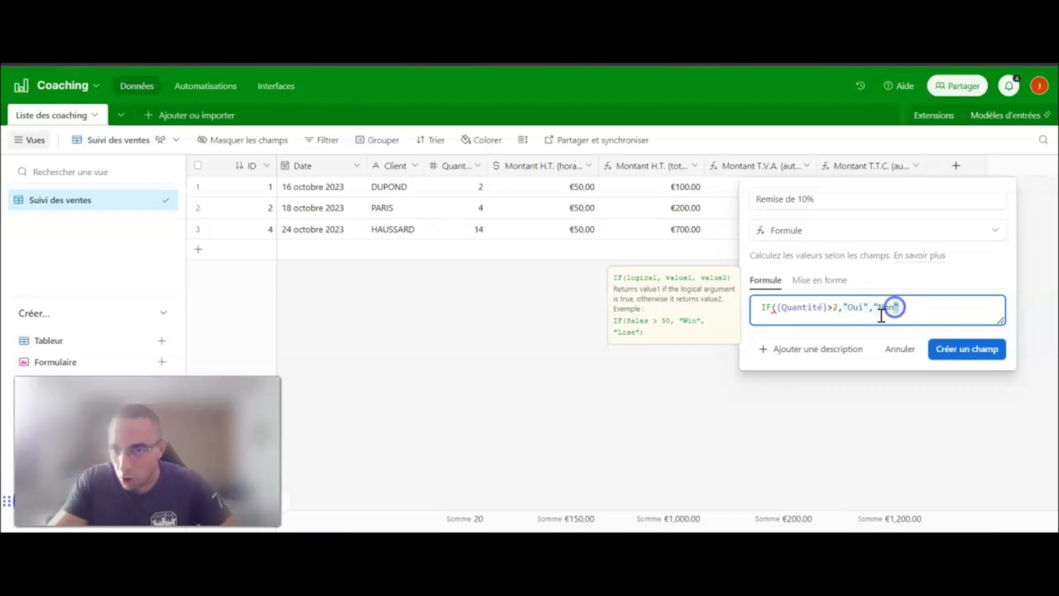
left_click(917, 305)
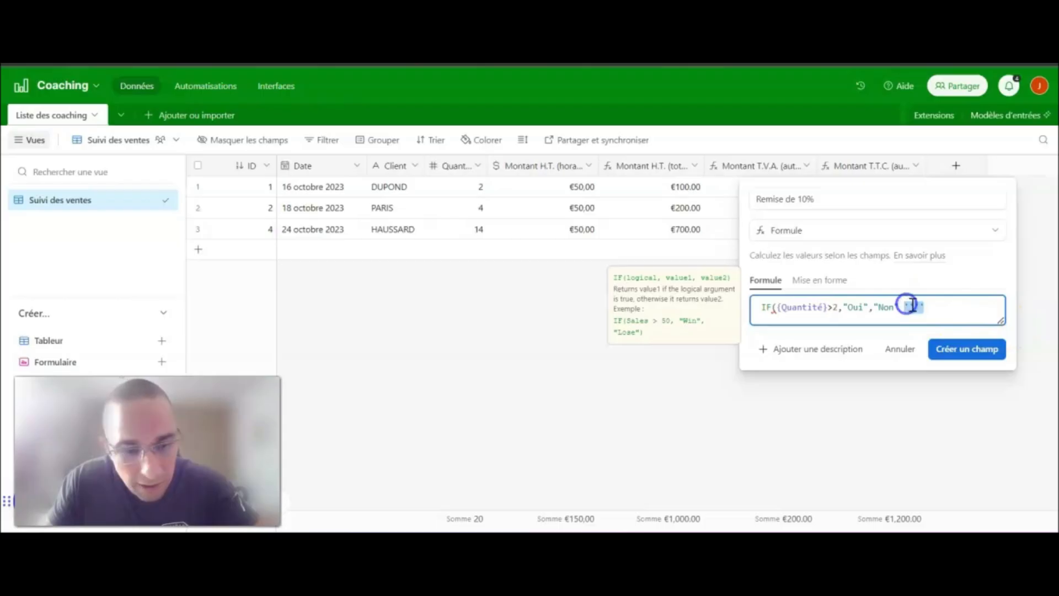
type("\"")
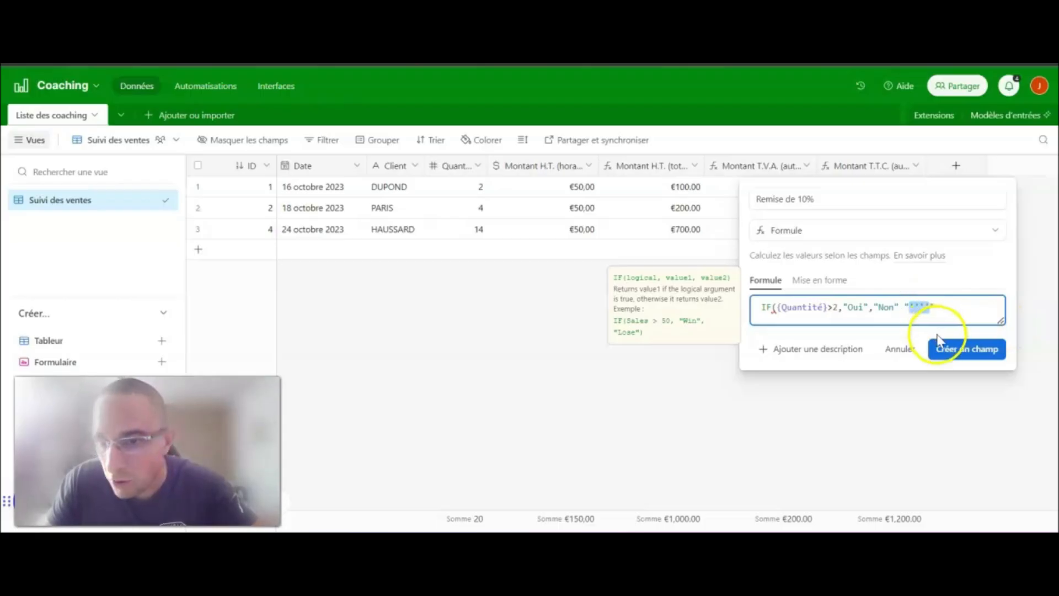
left_click_drag(944, 307, 900, 309)
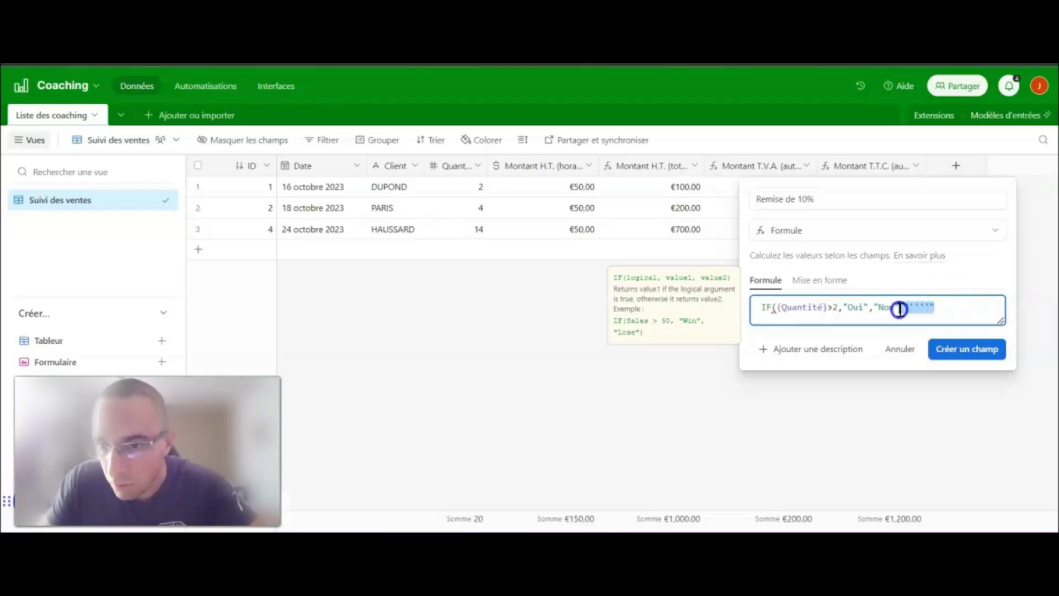
type("\"")
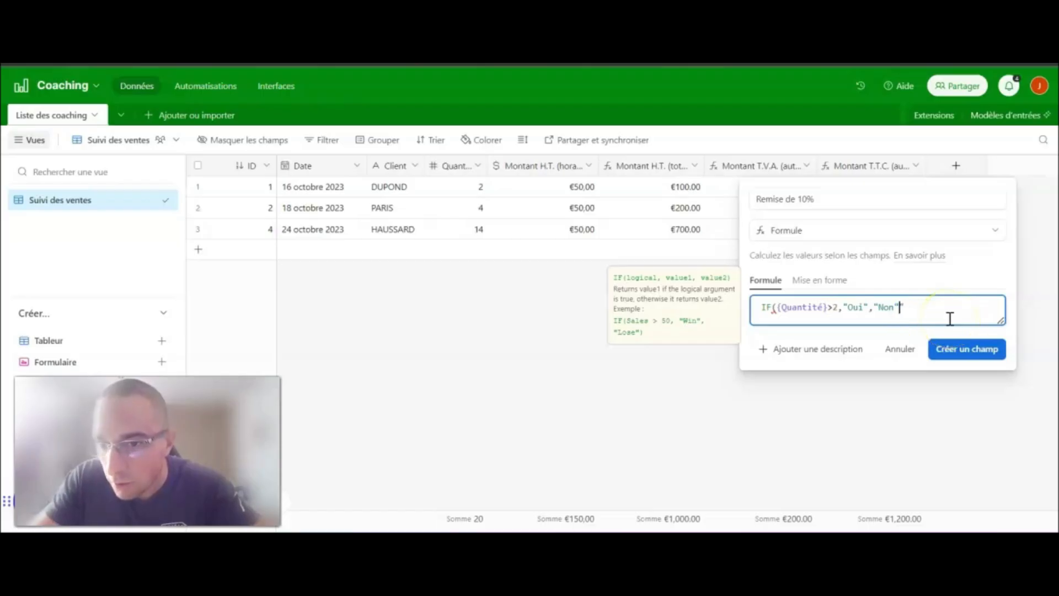
key("BackSpace")
left_click(879, 309)
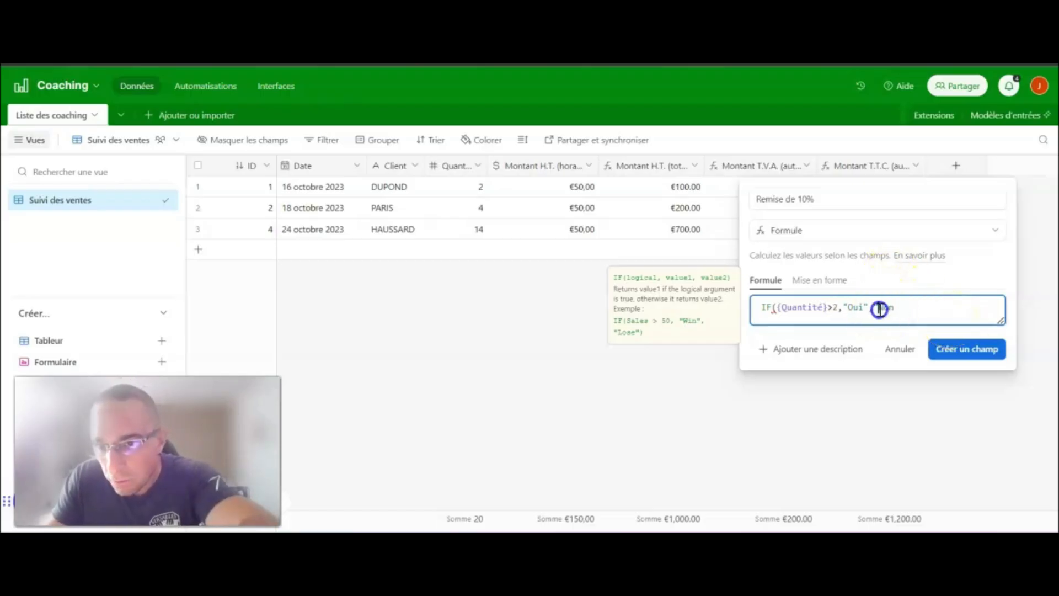
key("BackSpace")
left_click(957, 341)
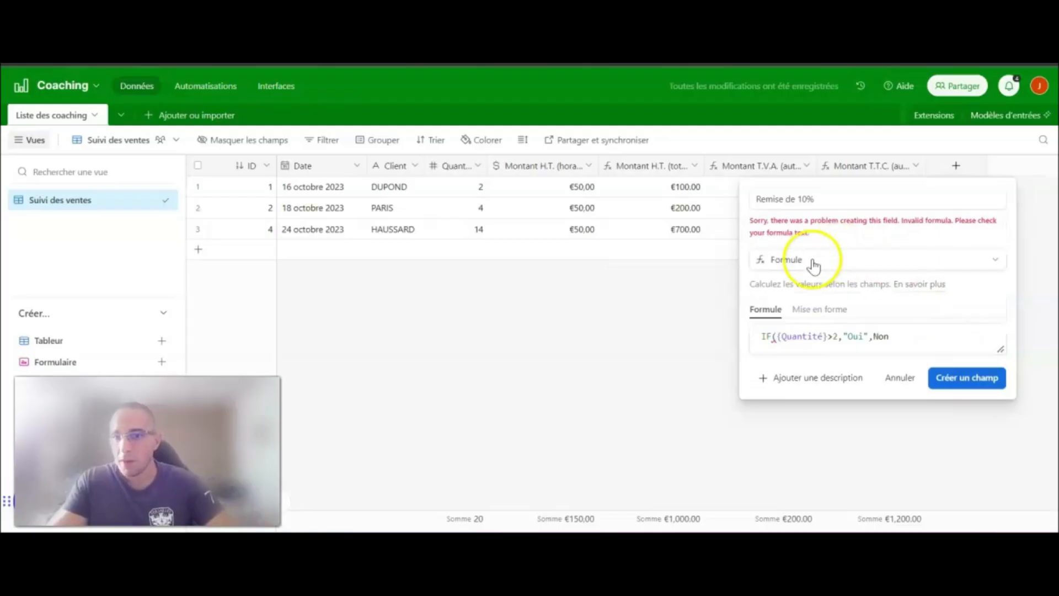
Step: Put Non back in quotation marks, end the formula with a closing parenthesis, and create the Remise de 10% field
left_click(874, 336)
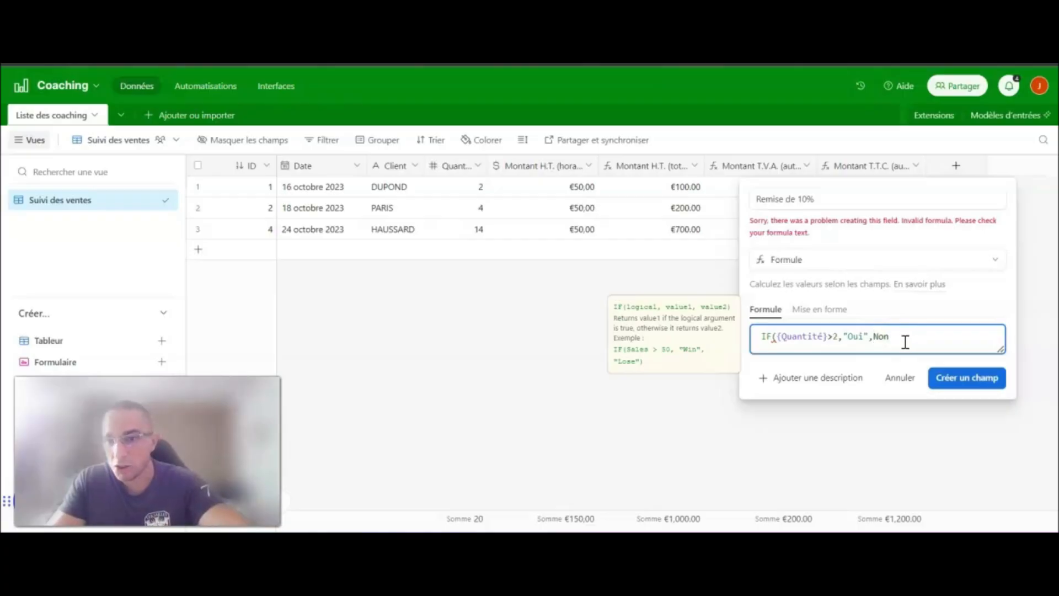
left_click(902, 336)
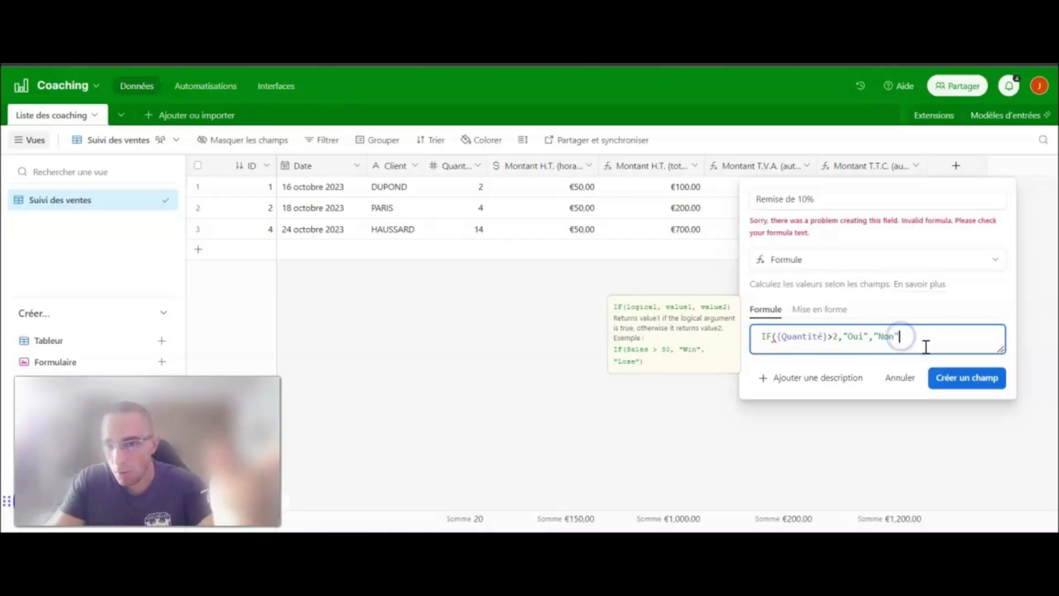
left_click(957, 384)
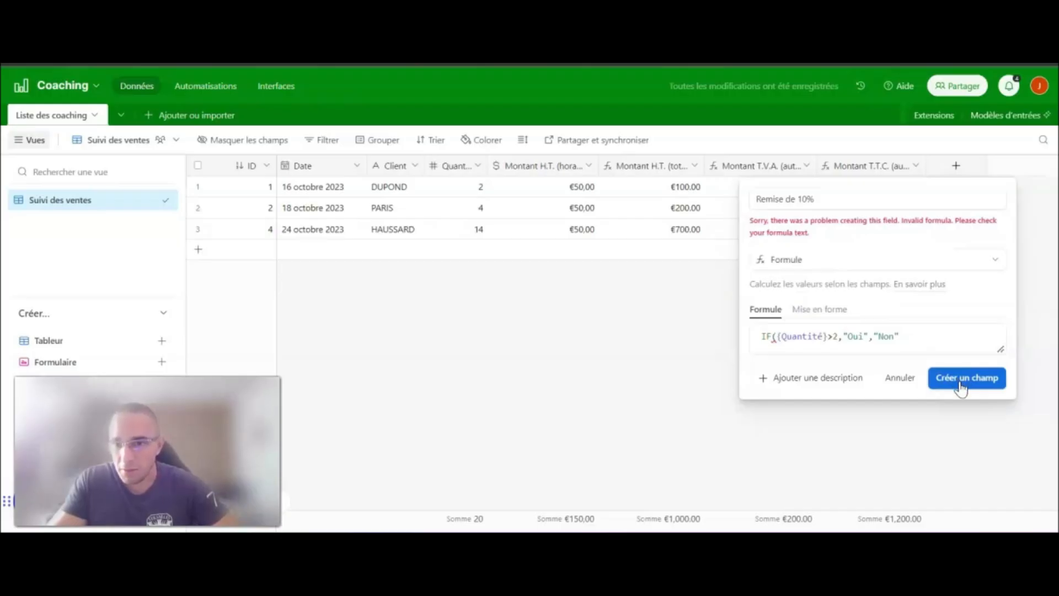
left_click(927, 339)
type(")")
left_click(963, 375)
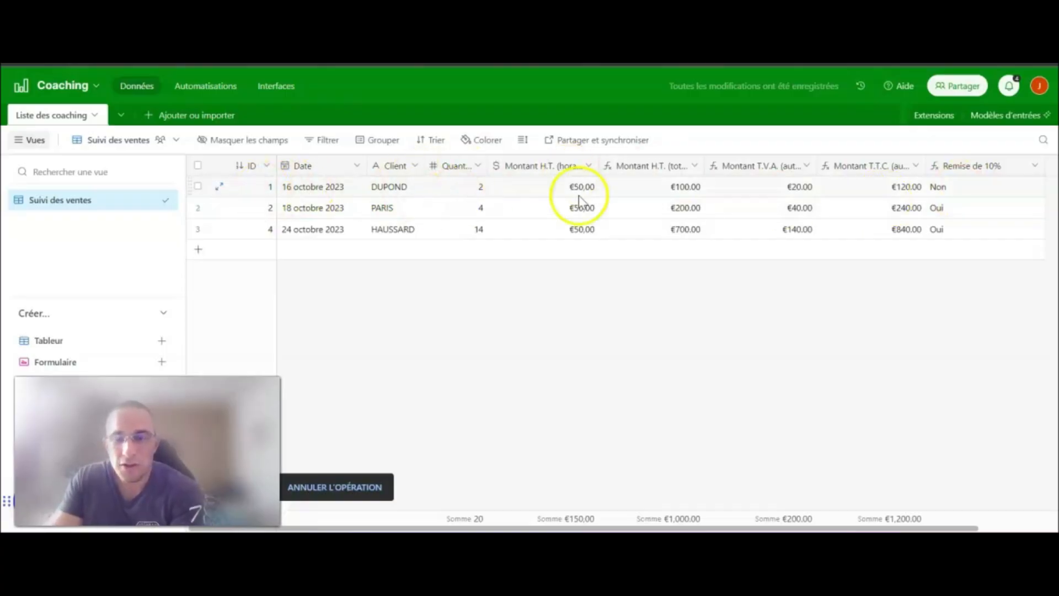
Step: Review the Remise de 10% field's formula and close its settings without saving
double_click(971, 166)
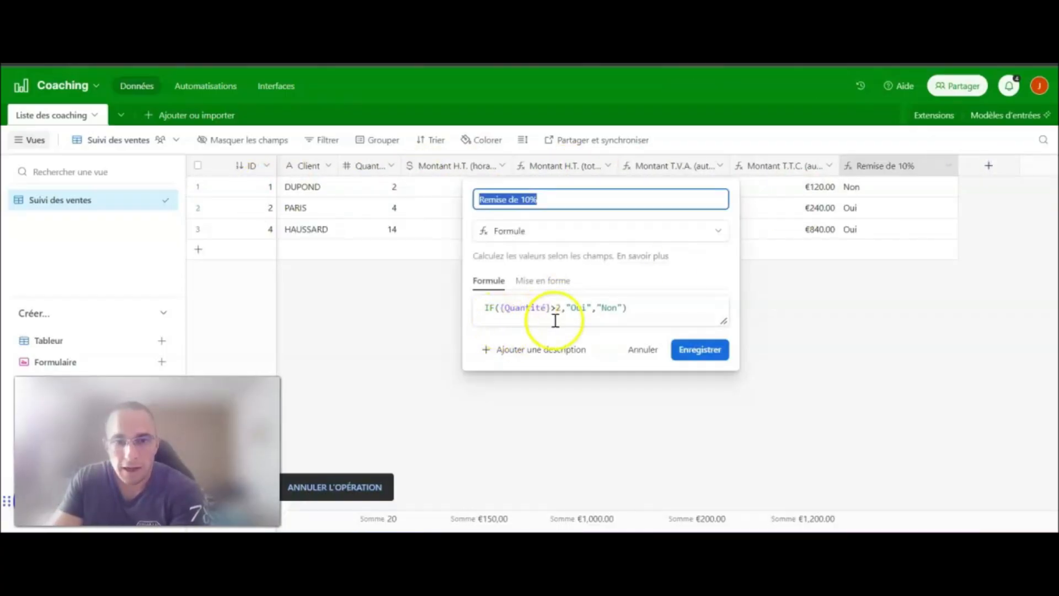
left_click(643, 350)
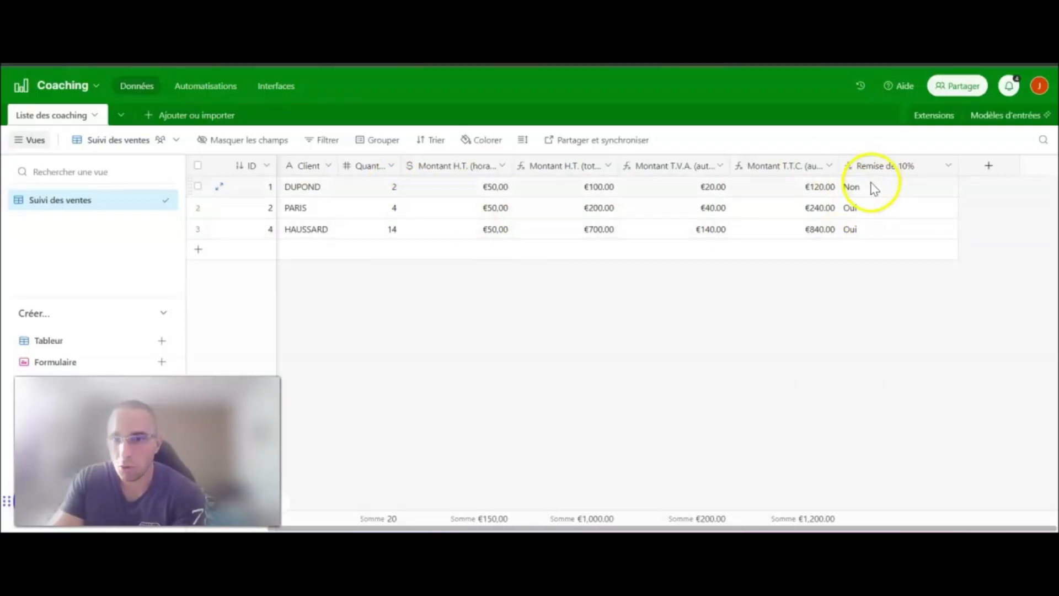
Step: In the Remise de 10% formula, replace "Oui" with {Montant T.T.C. (automatique)}*0.10 and "Non" with "Pas de remise", and save the field
left_click(881, 167)
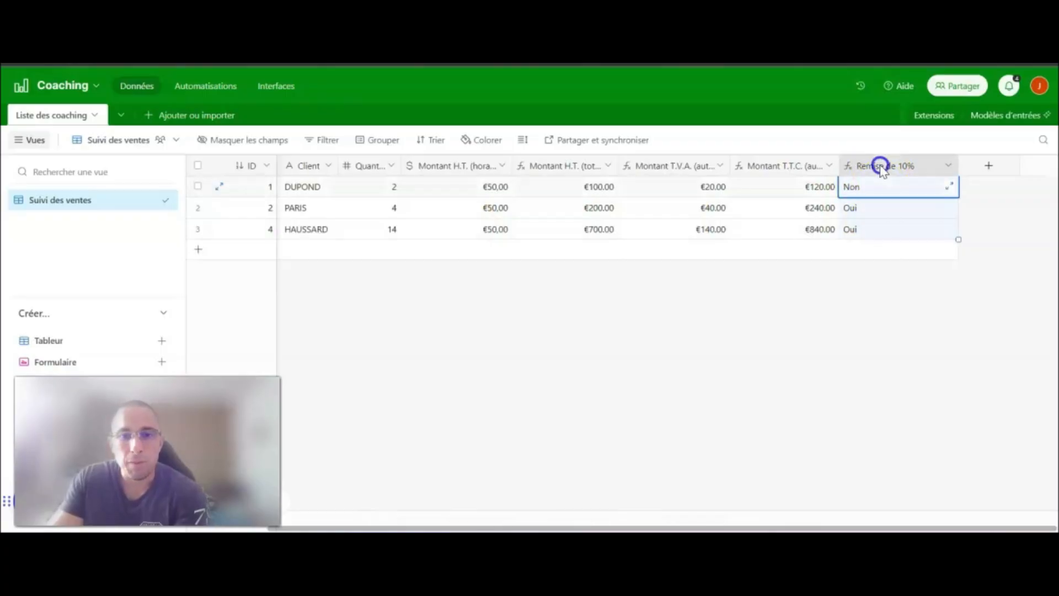
double_click(881, 167)
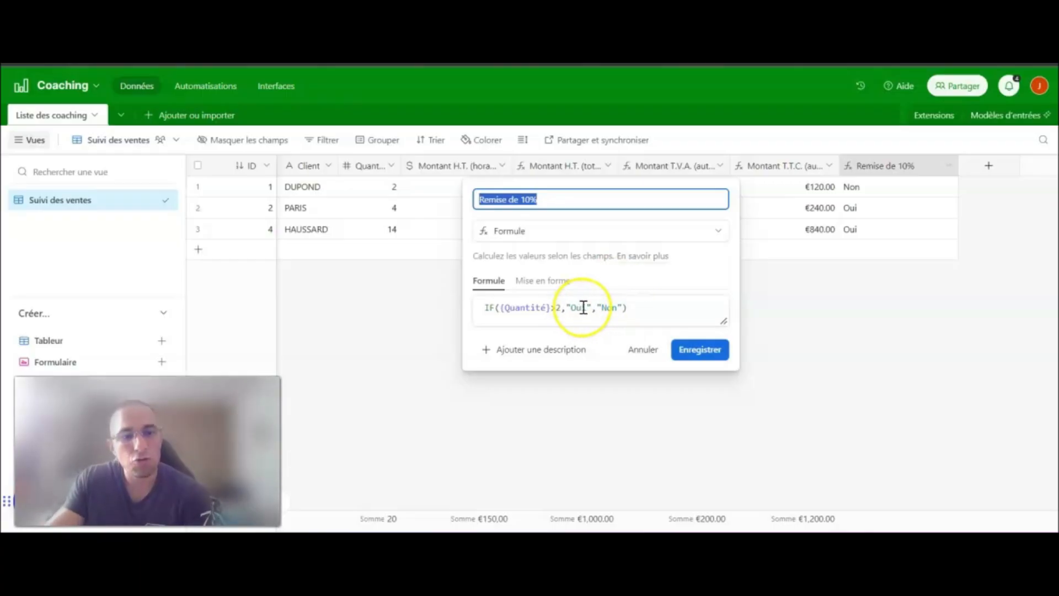
left_click_drag(569, 307, 597, 305)
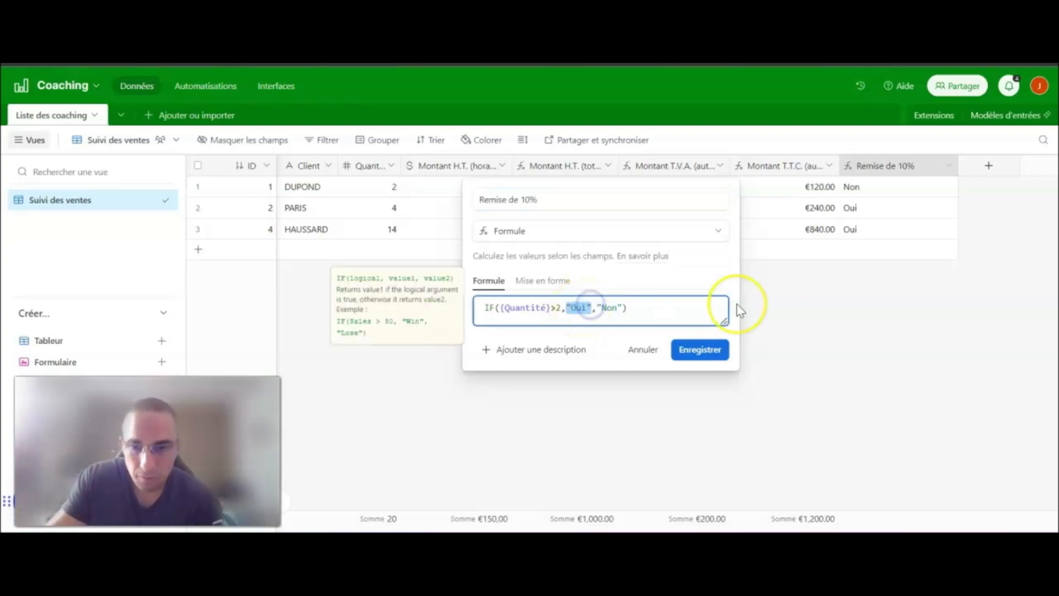
key("BackSpace")
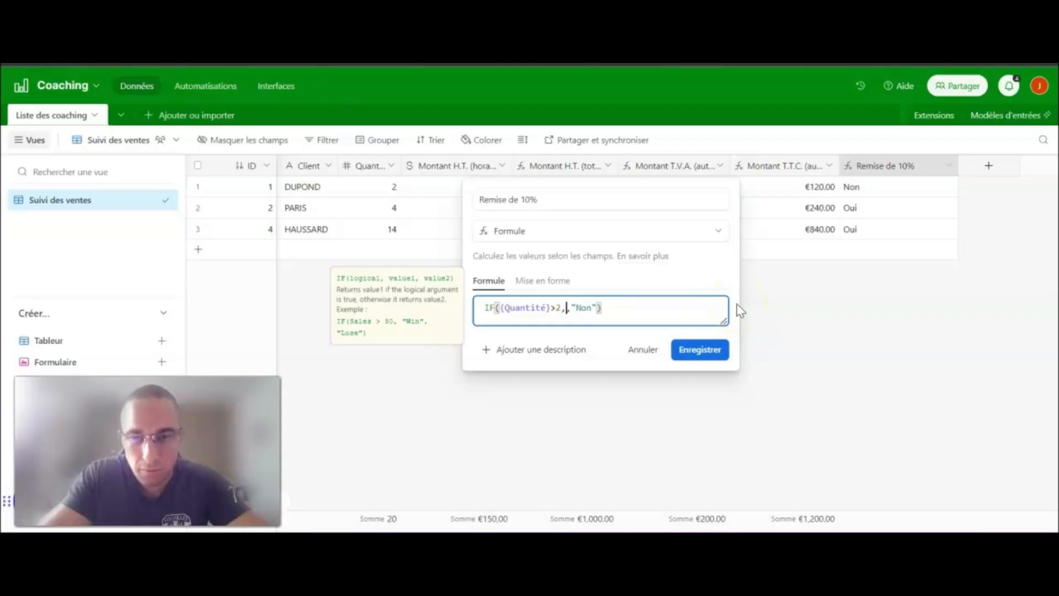
type("Mon")
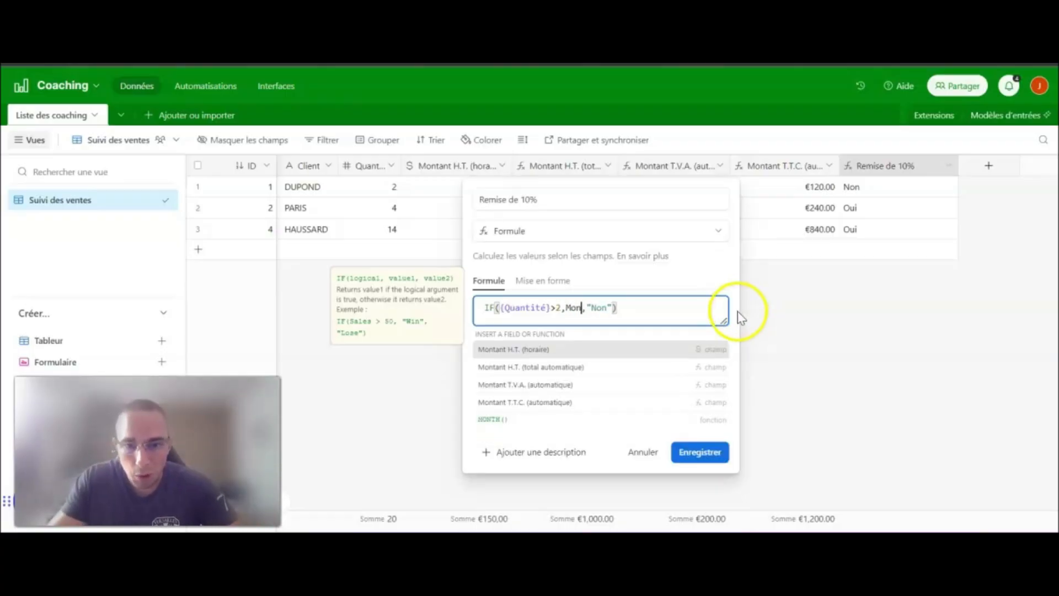
left_click(531, 403)
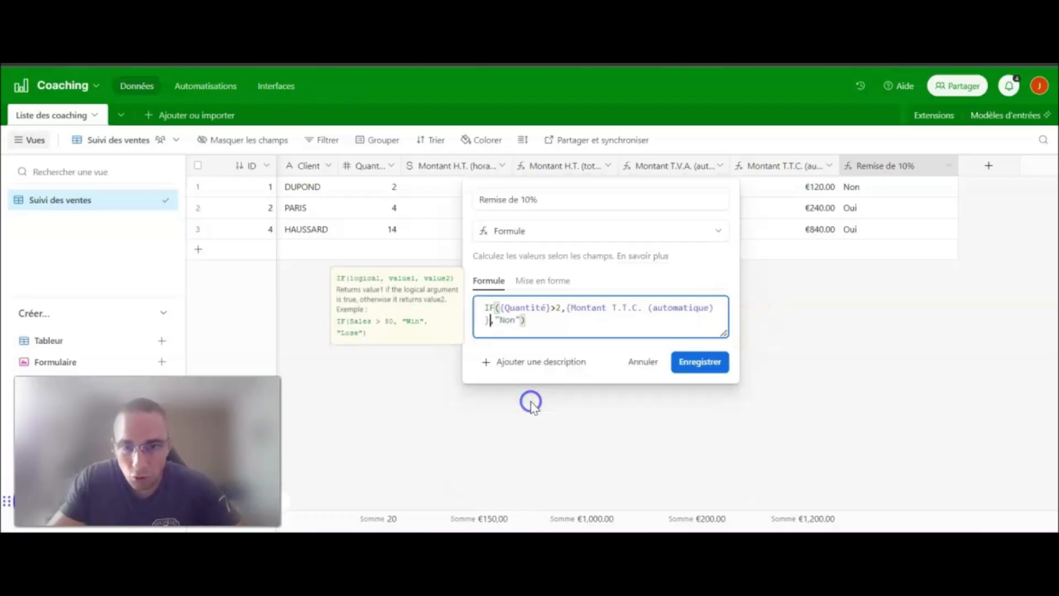
type("*")
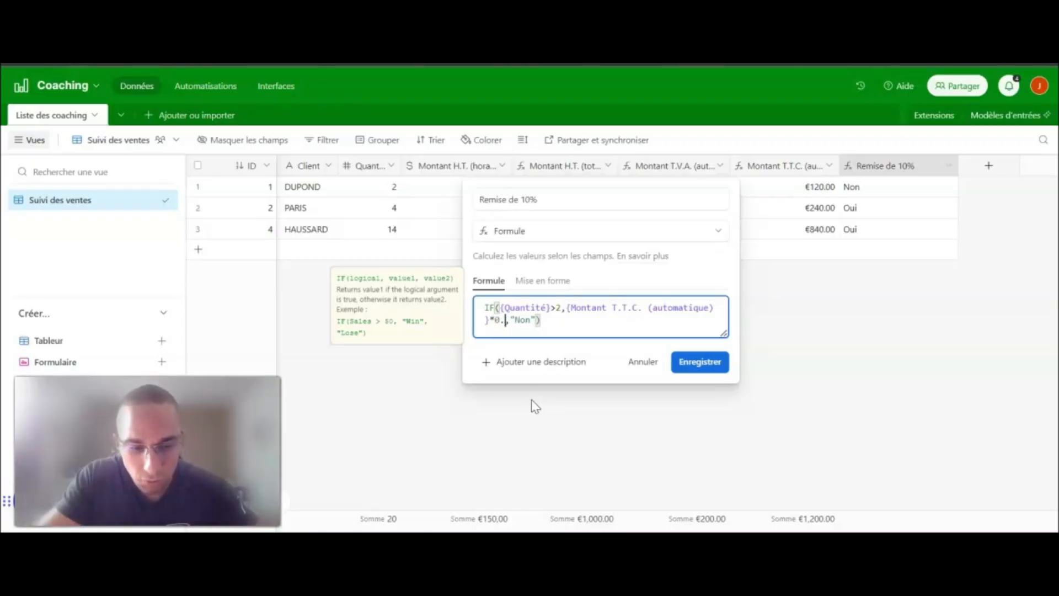
type("0.10")
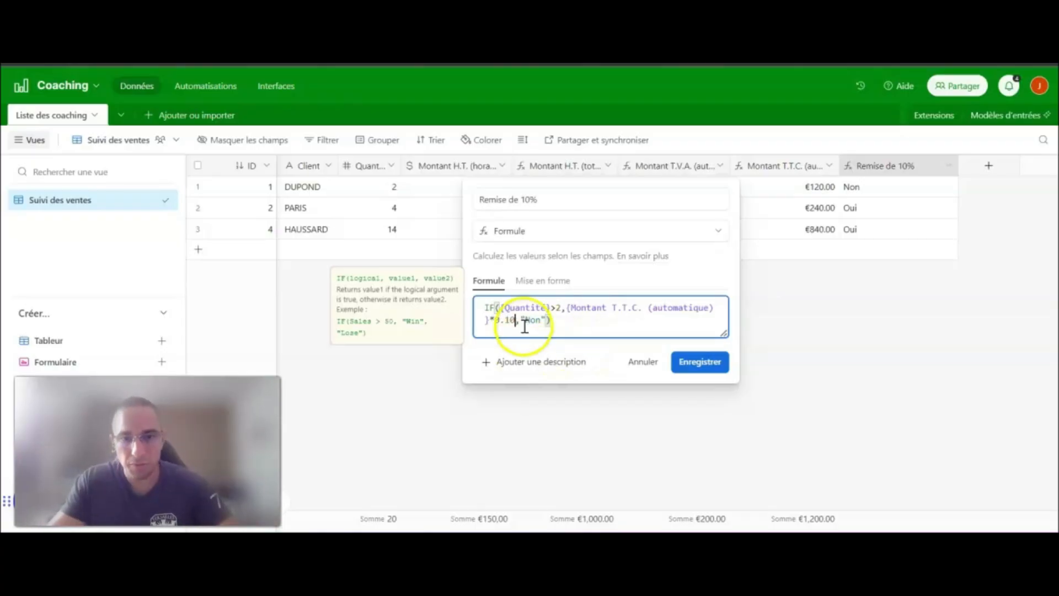
left_click_drag(525, 322, 542, 322)
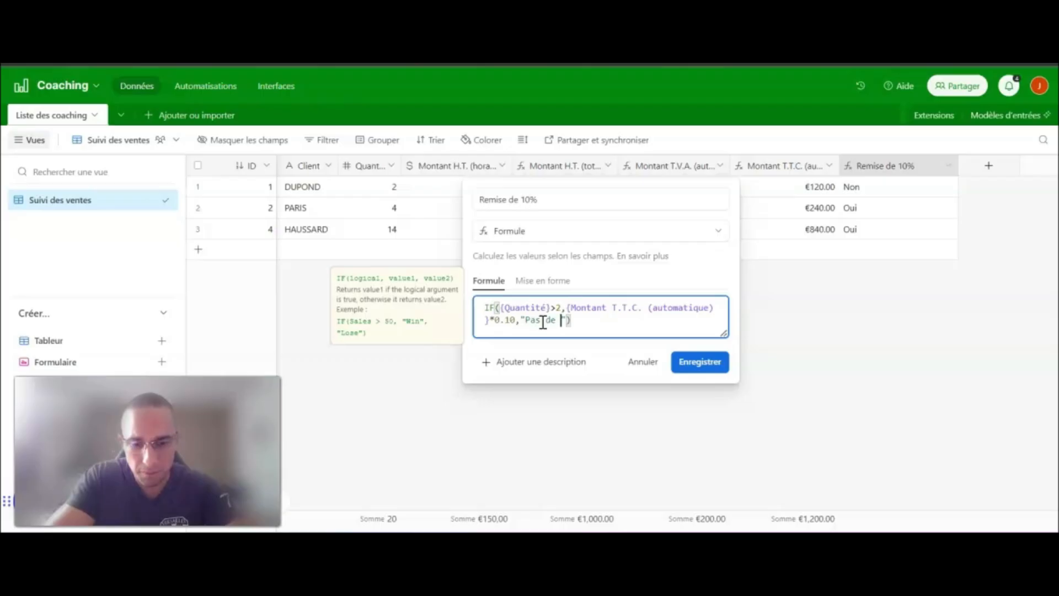
left_click(698, 364)
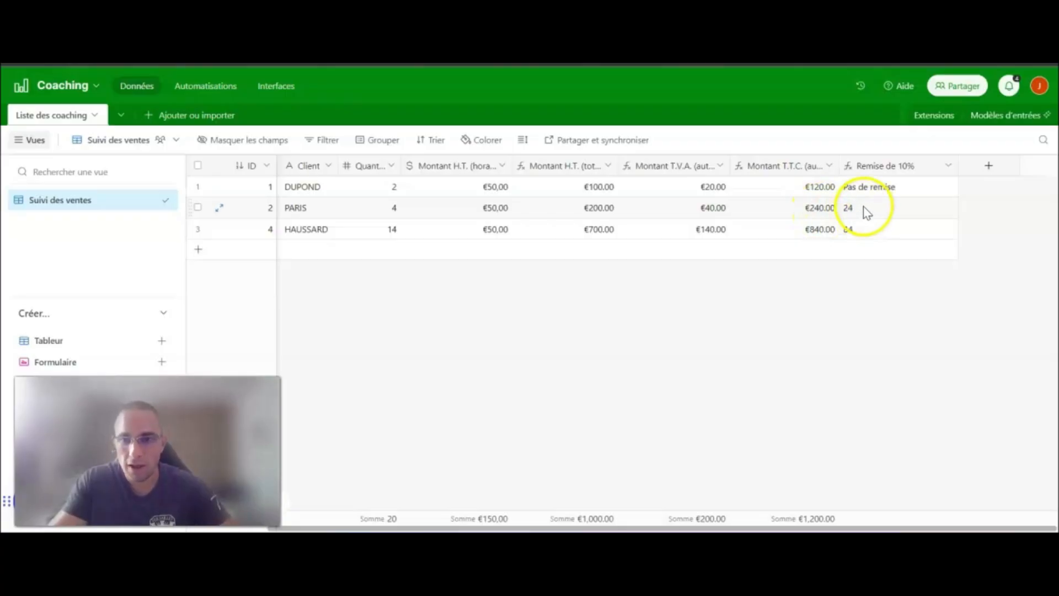
Step: Add a field named Montant T.T.C. (avec remise) with the Formule type
left_click(988, 167)
type("Montant T.T.C. (avec remise")
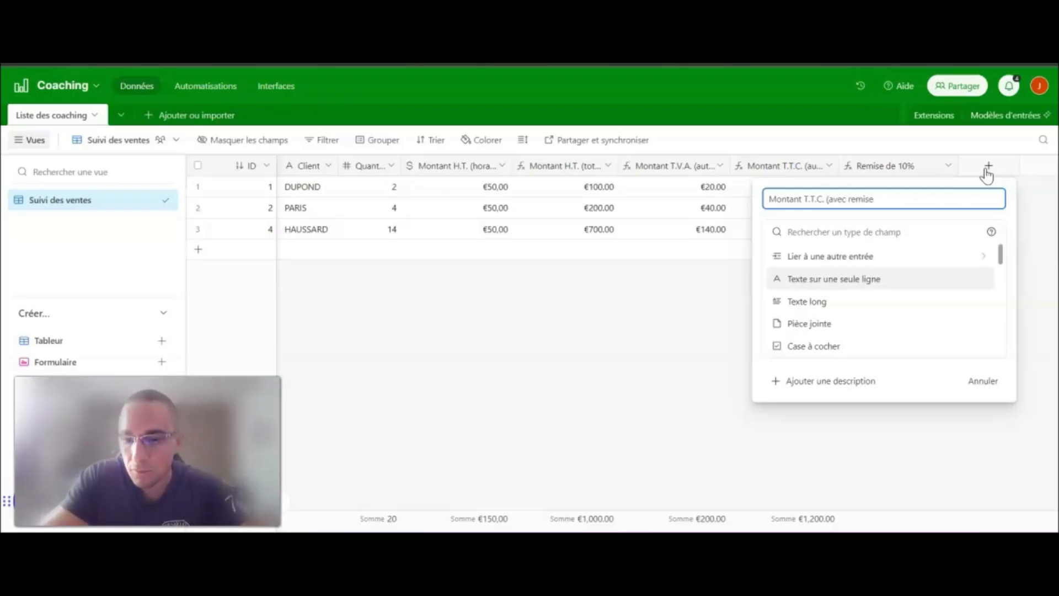
scroll(916, 303, "down", 3)
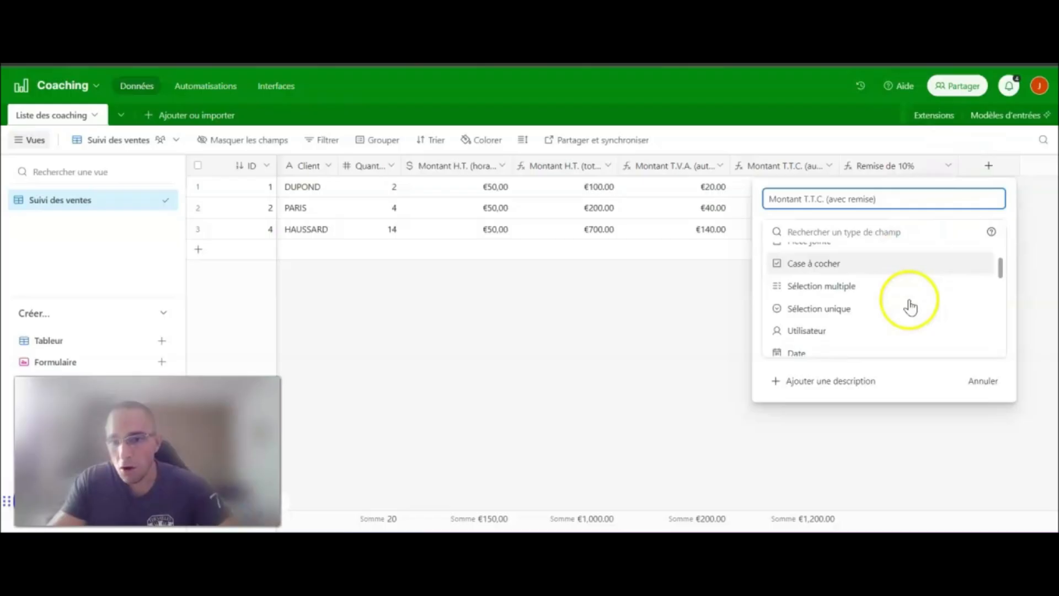
scroll(861, 305, "down", 5)
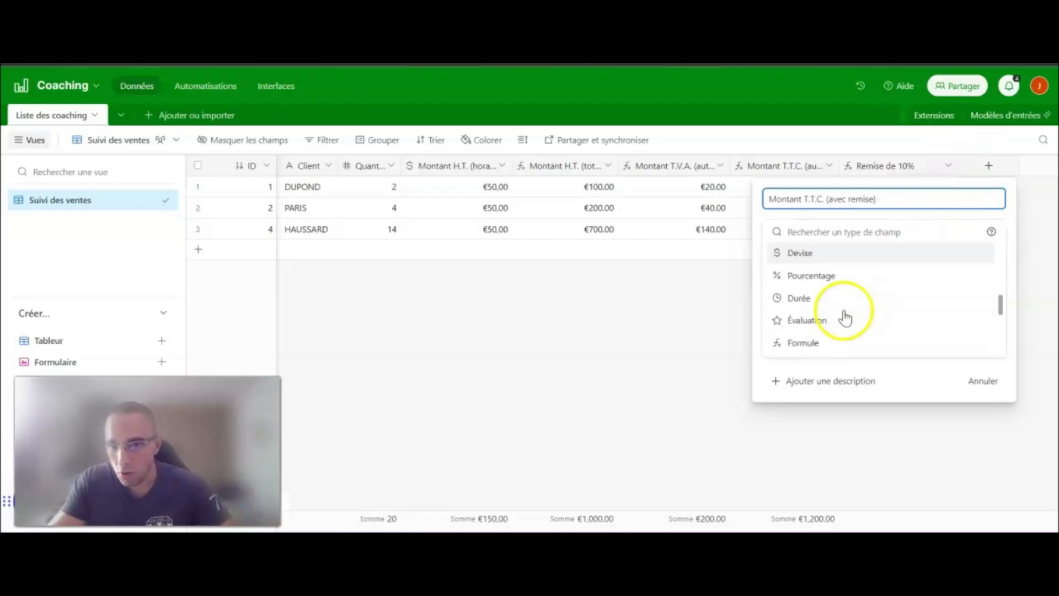
left_click(814, 312)
left_click(812, 307)
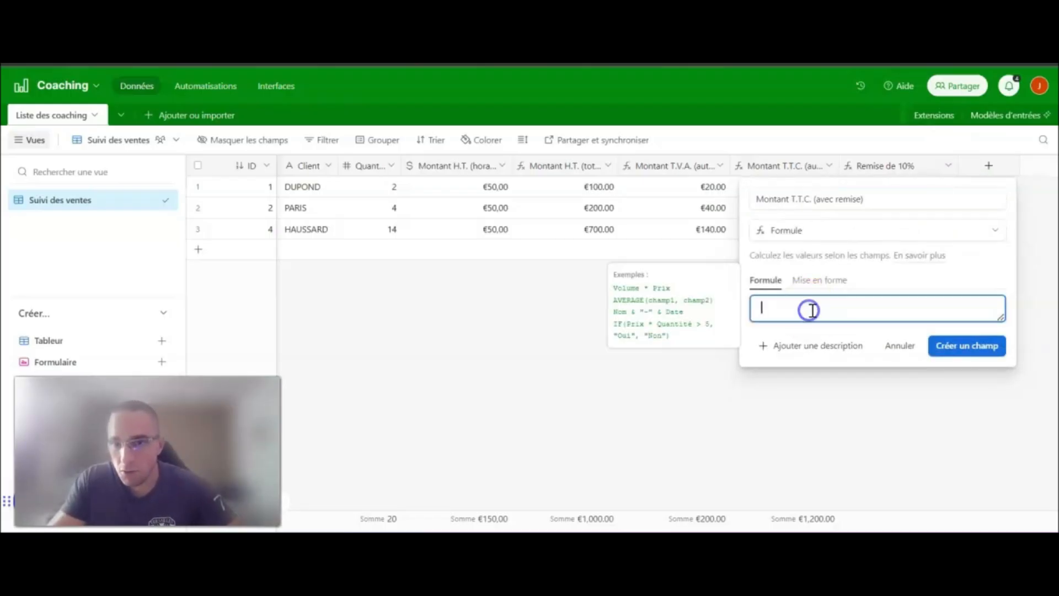
Step: Enter a formula subtracting the Remise de 10% field from {Montant T.T.C. (automatique)} and create the field
type("Mon")
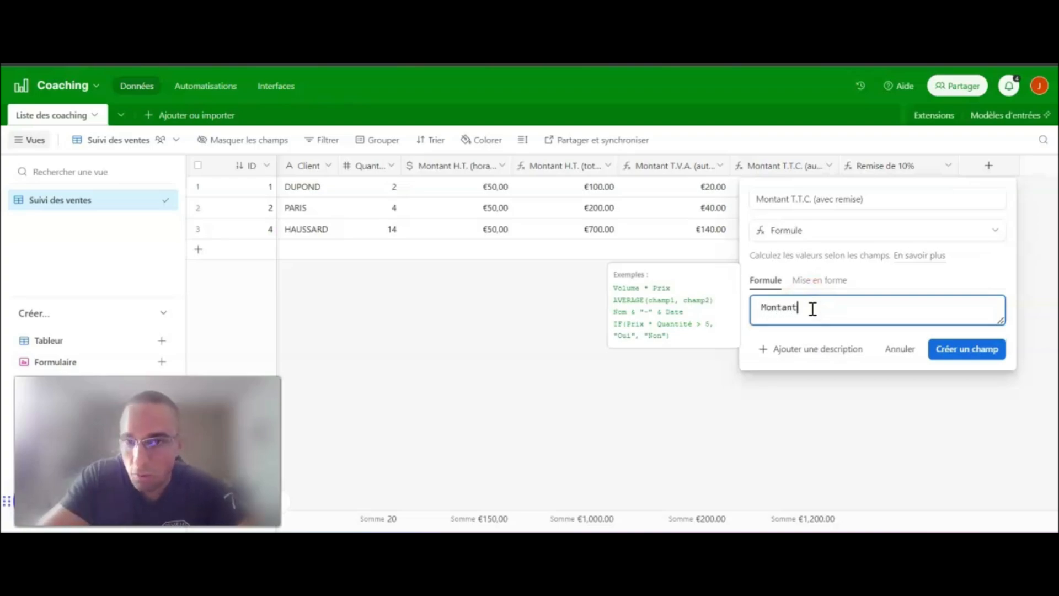
type("tant")
left_click(815, 401)
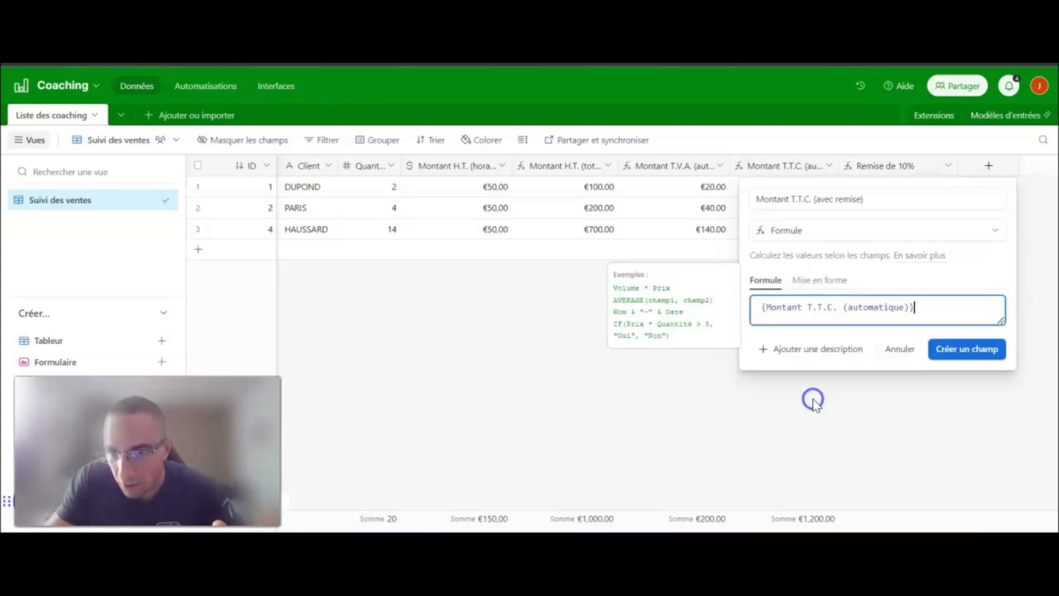
type("-")
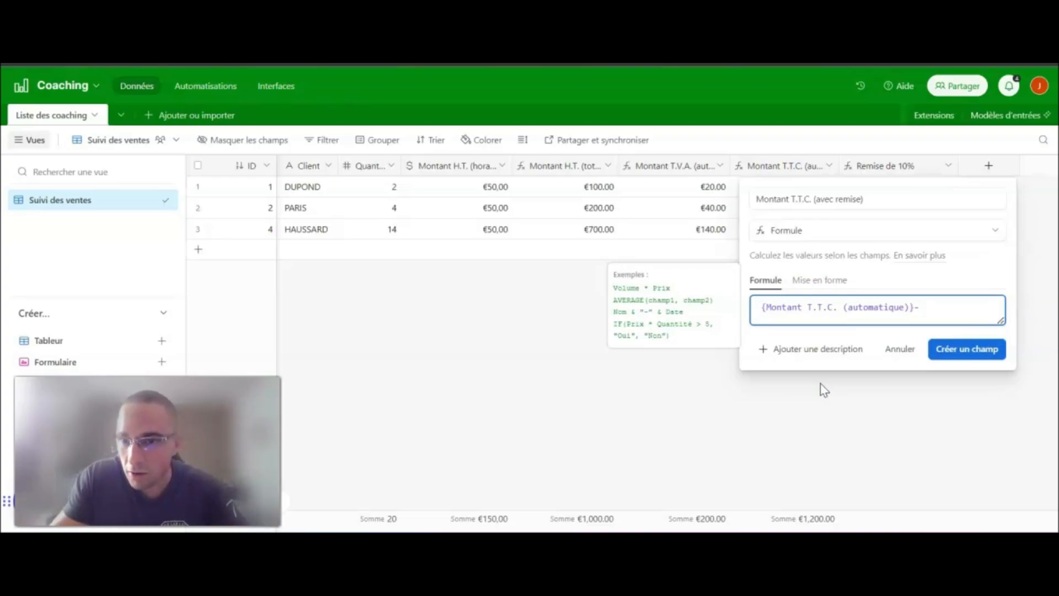
type("Remi")
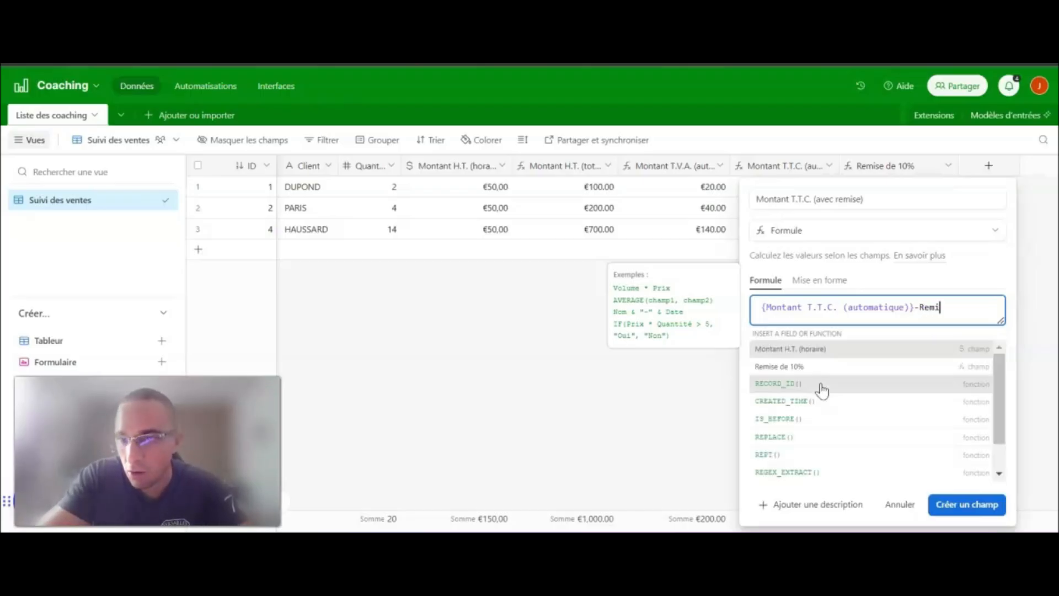
left_click(782, 351)
left_click(968, 380)
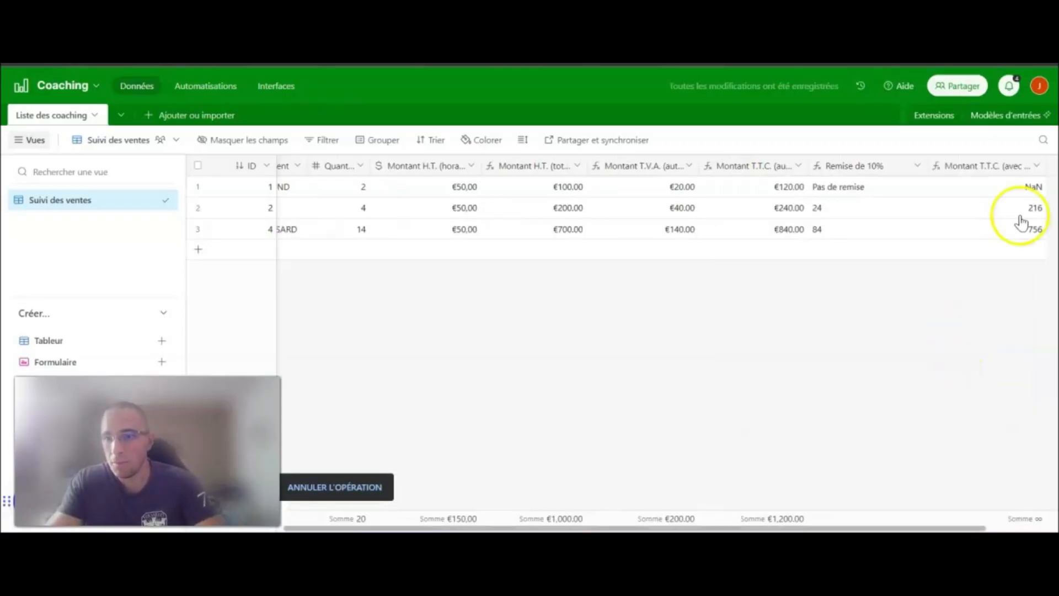
Step: Narrow the Remise de 10% and Montant T.T.C. (avec remise) columns and check the discounted amounts
left_click_drag(927, 166, 900, 165)
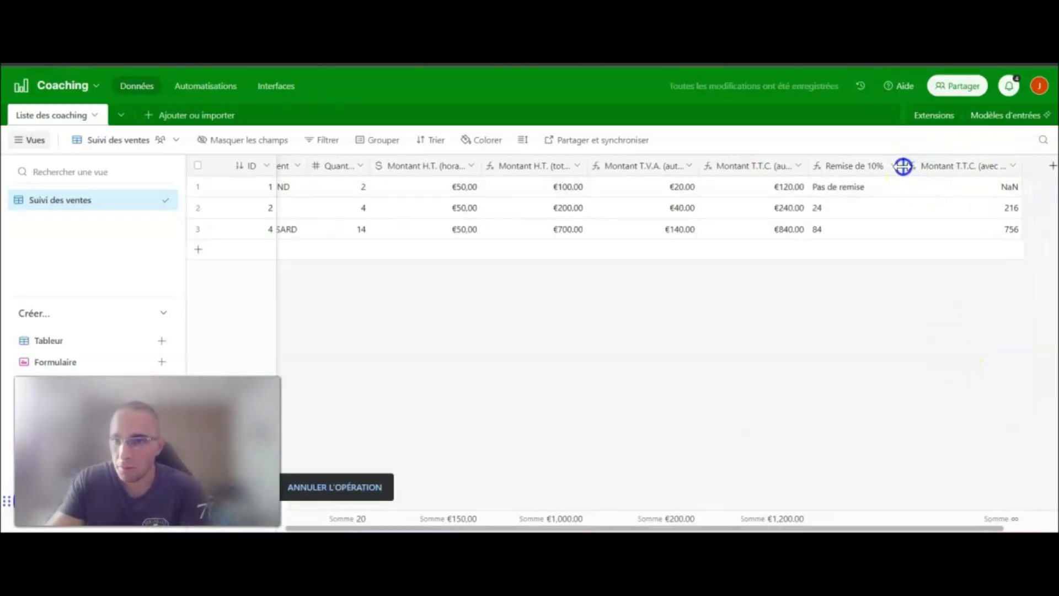
left_click_drag(1022, 165, 996, 166)
left_click(958, 209)
left_click(961, 231)
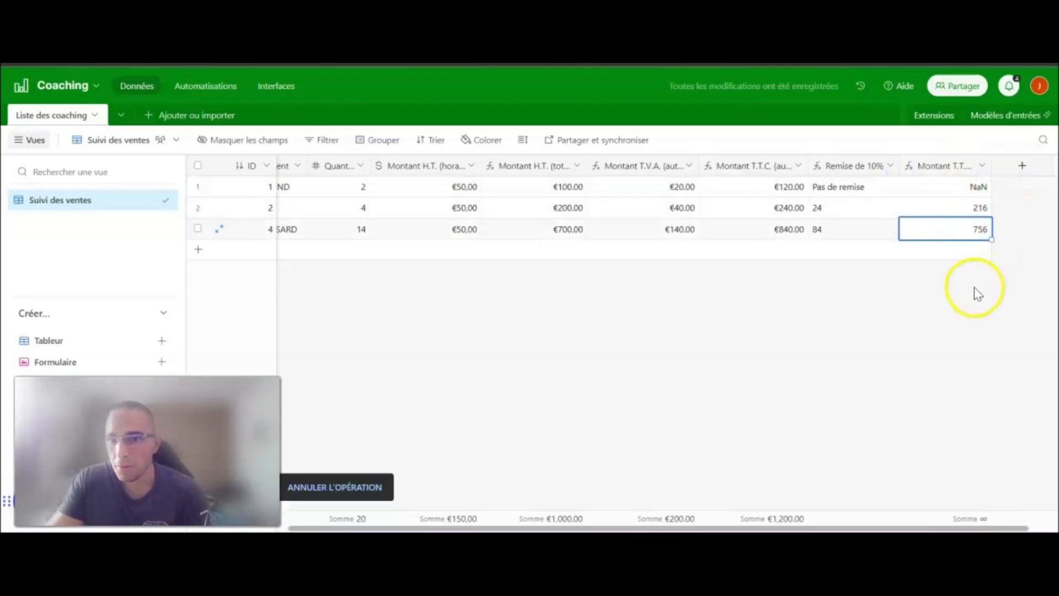
left_click(952, 207)
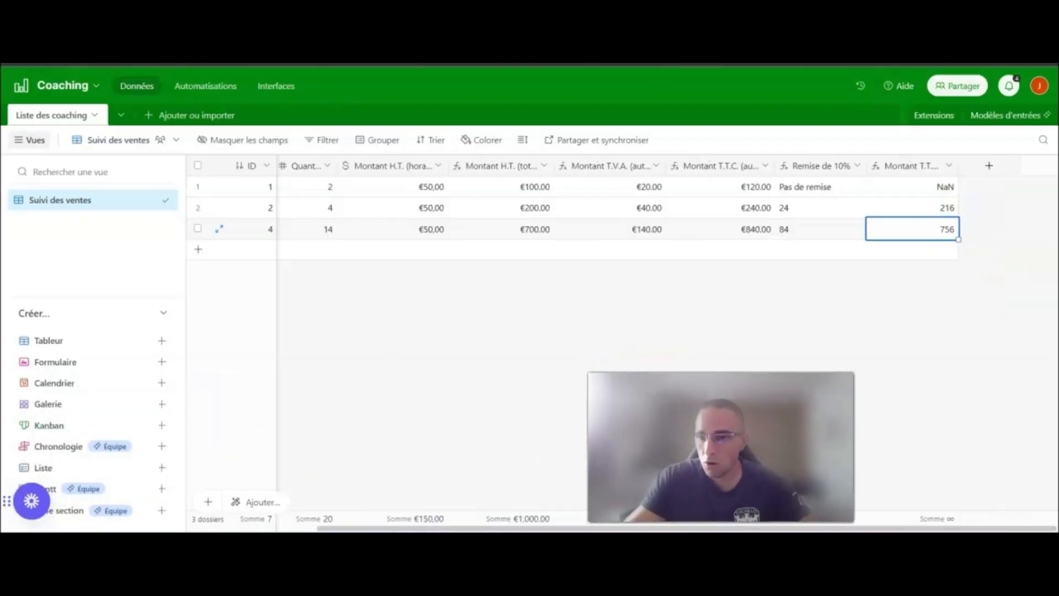
Step: Add a new record dated 19 octobre 2023 and enter the client's name
left_click_drag(565, 530, 379, 527)
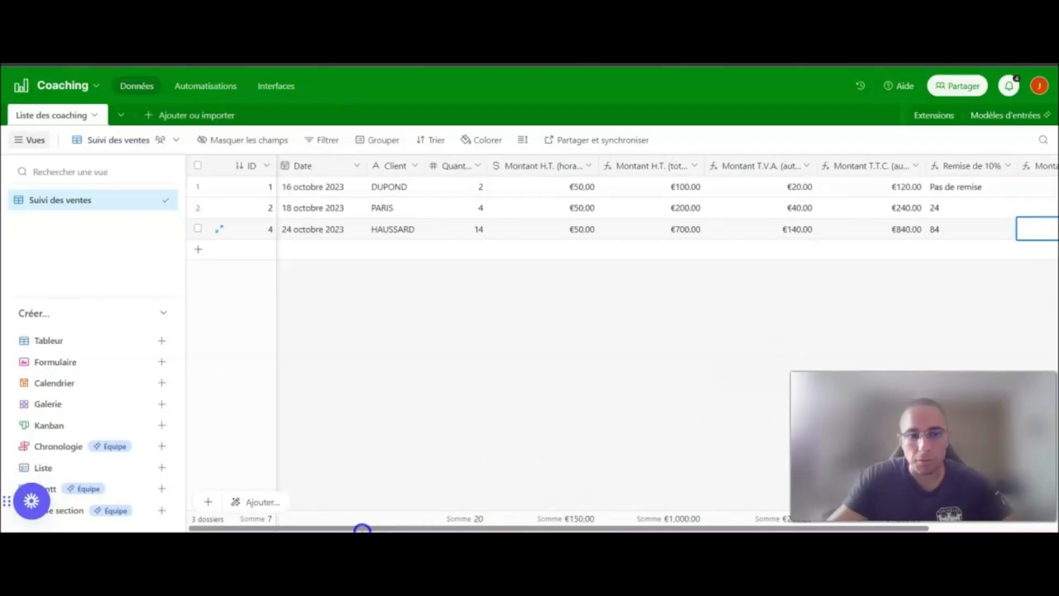
left_click(200, 252)
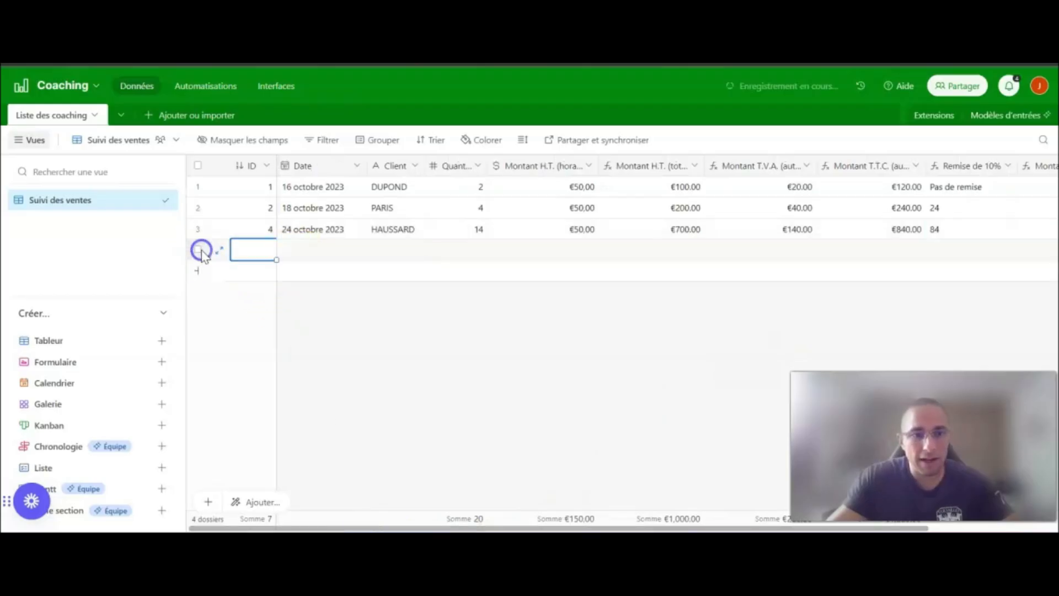
left_click(324, 254)
left_click(324, 256)
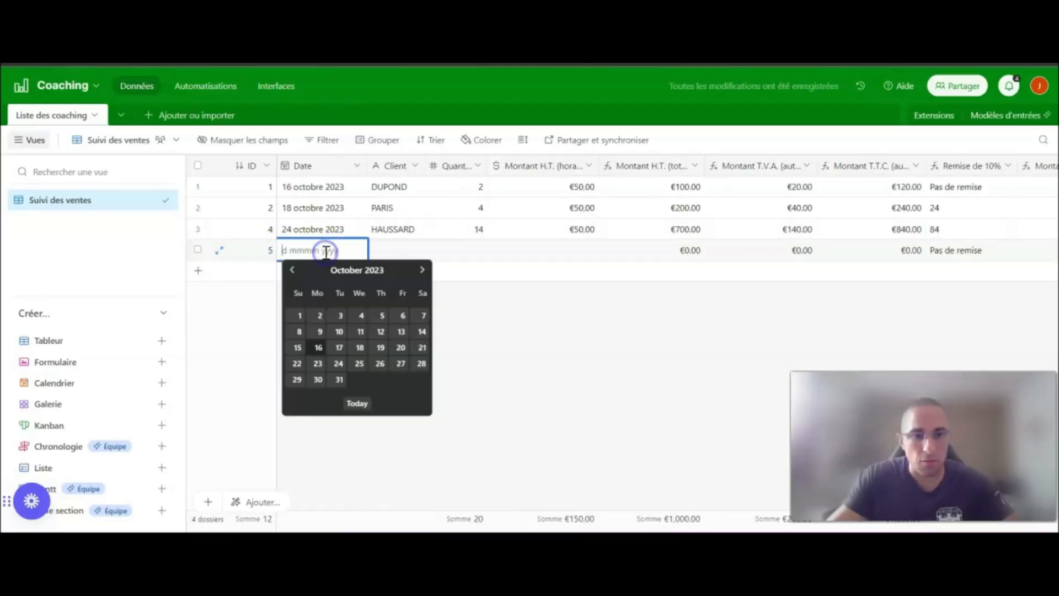
left_click(383, 350)
left_click(414, 260)
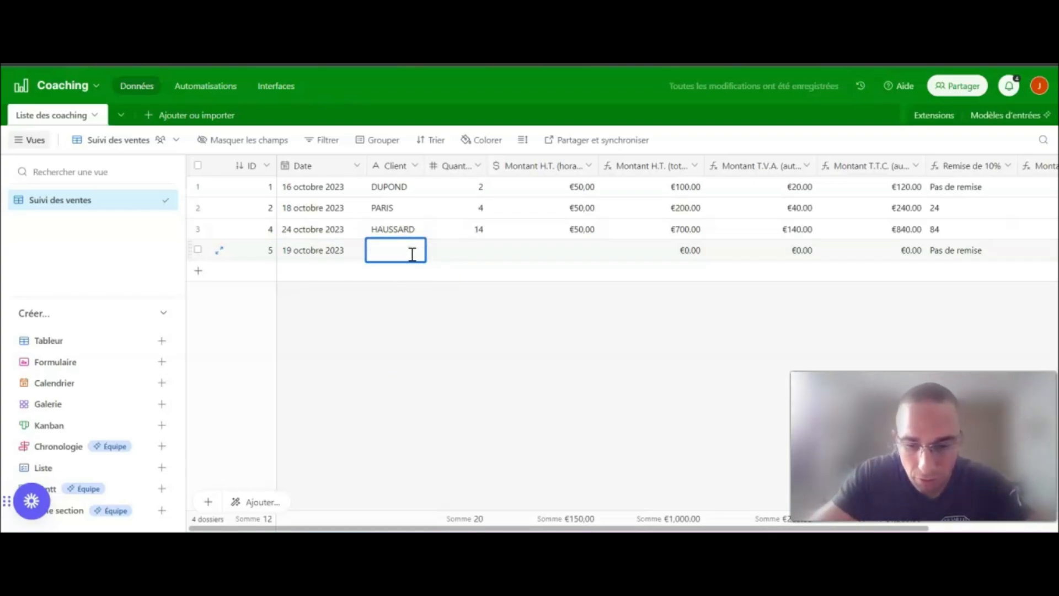
Step: Set the new record's Quantité to 3 and its Montant H.T. (horaire) to 50 euros
left_click(454, 255)
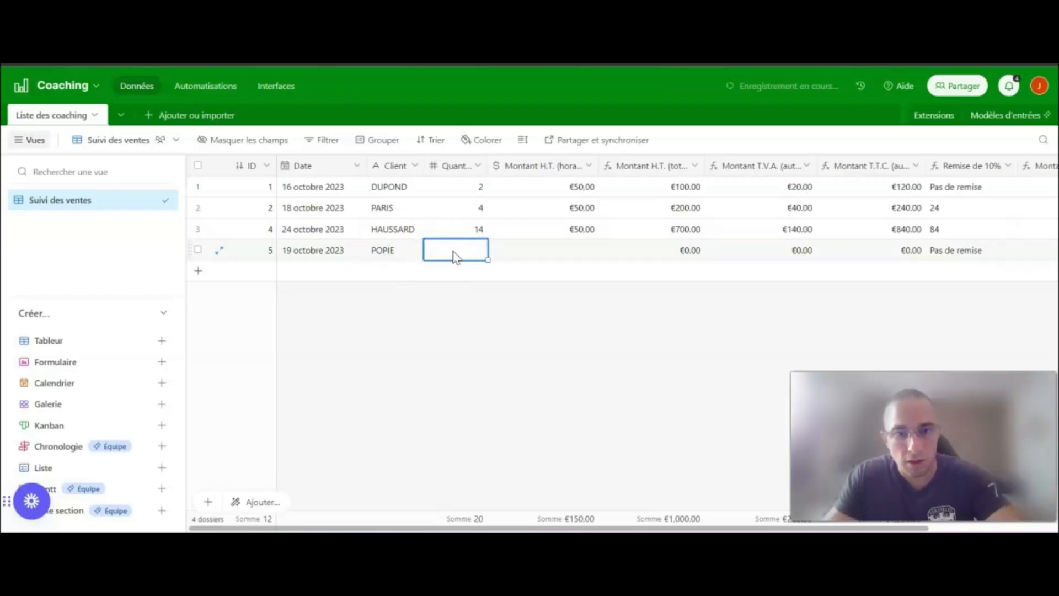
type("3")
left_click(530, 307)
left_click(584, 253)
type("50")
left_click(604, 317)
Step: Change the Quantité of the 19 octobre 2023 record to 1
left_click(619, 524)
left_click_drag(619, 524, 748, 523)
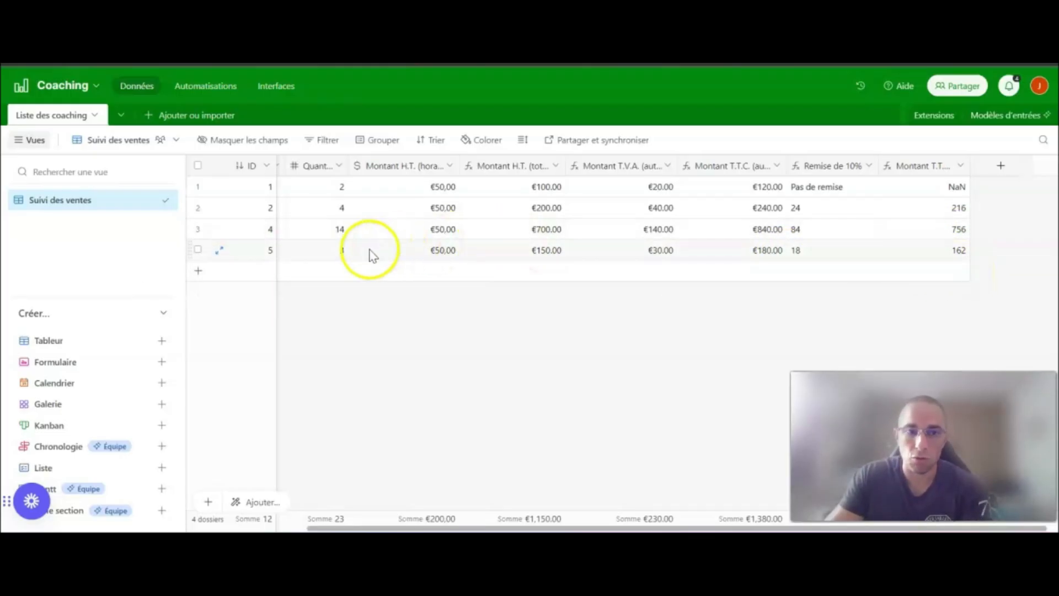
left_click(331, 253)
type("1")
key("Return")
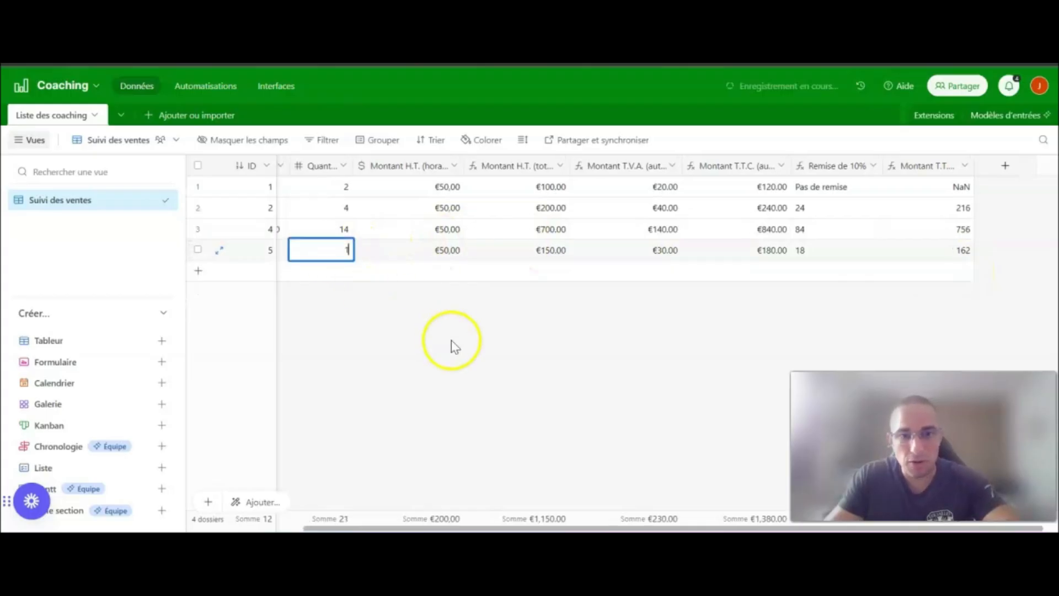
left_click(475, 348)
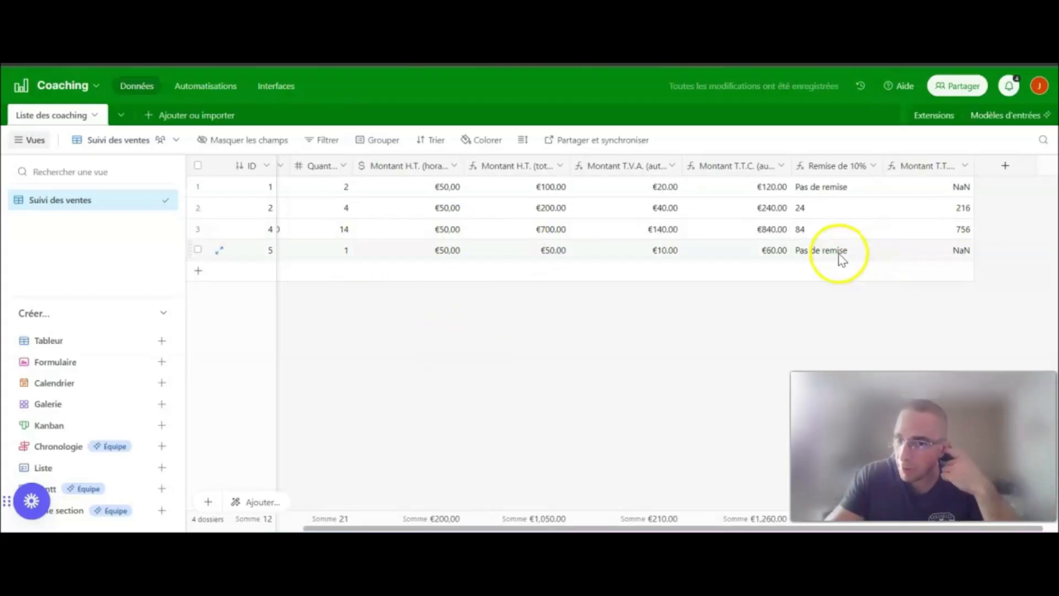